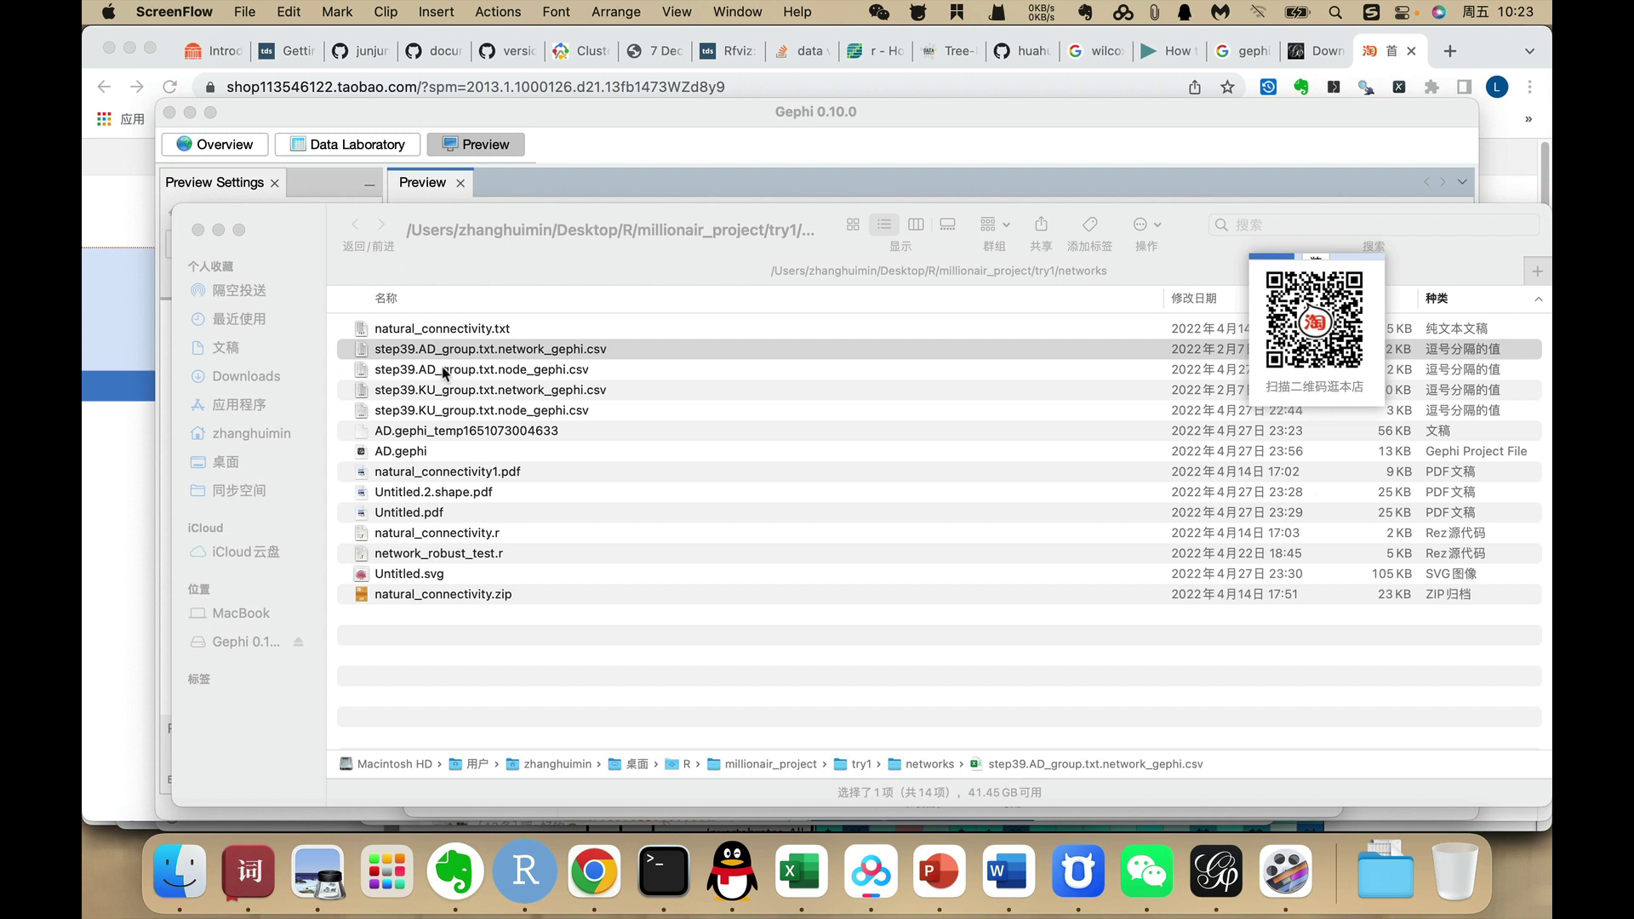
# Preview the contents of step39.AD_group.txt.network_gephi.csv in the networks folder, then close the preview
pyautogui.click(566, 357)
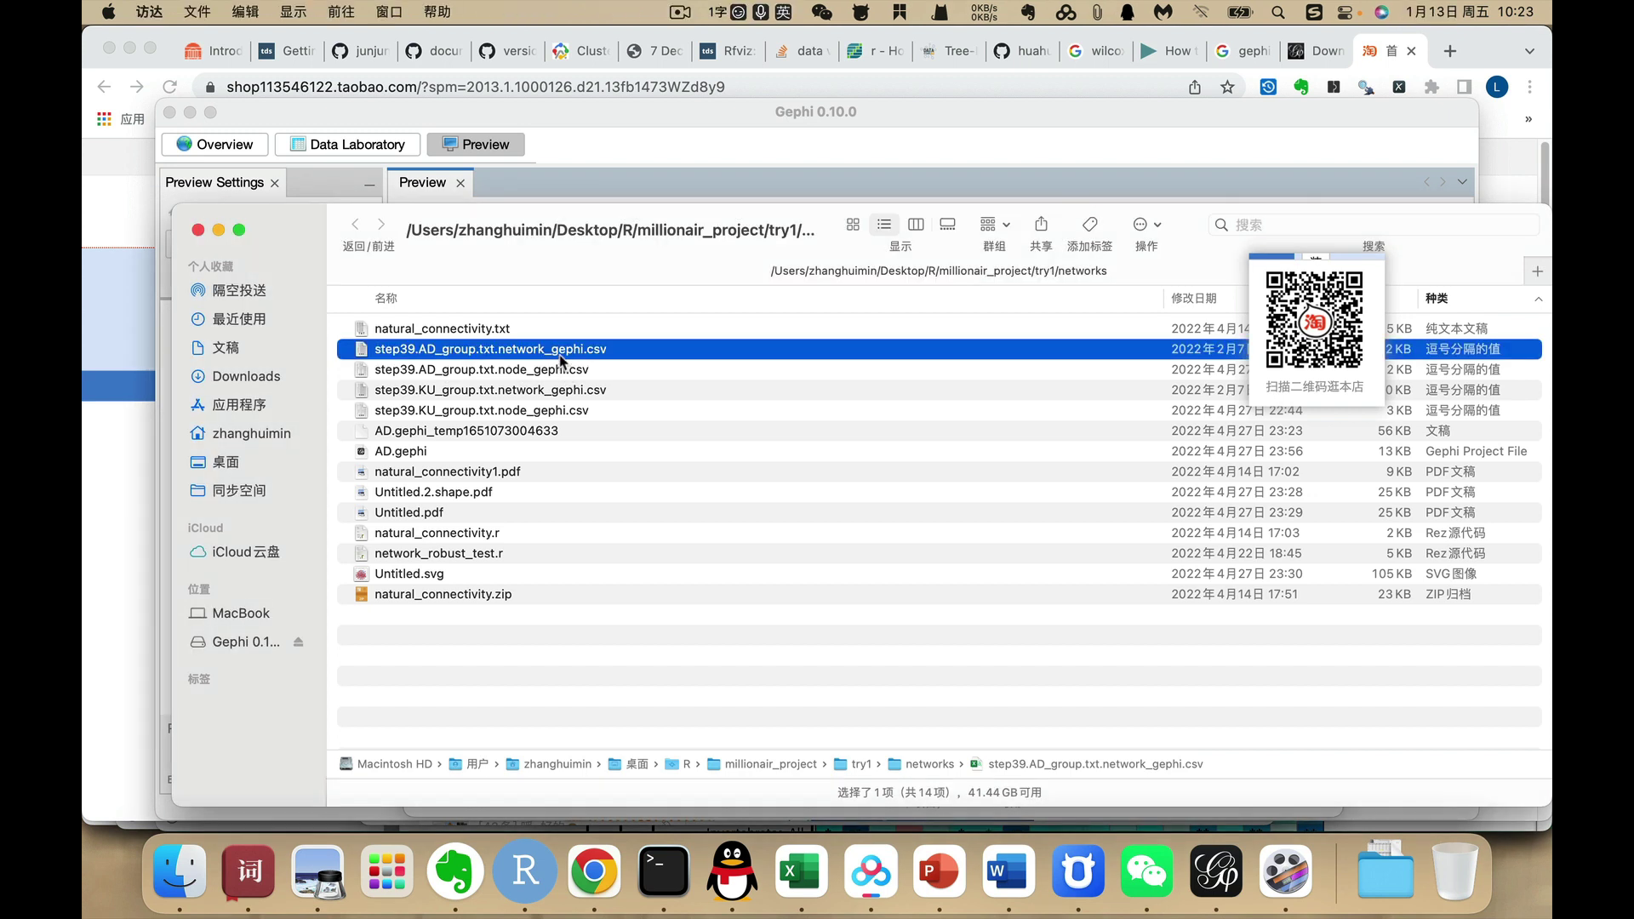
pyautogui.click(537, 375)
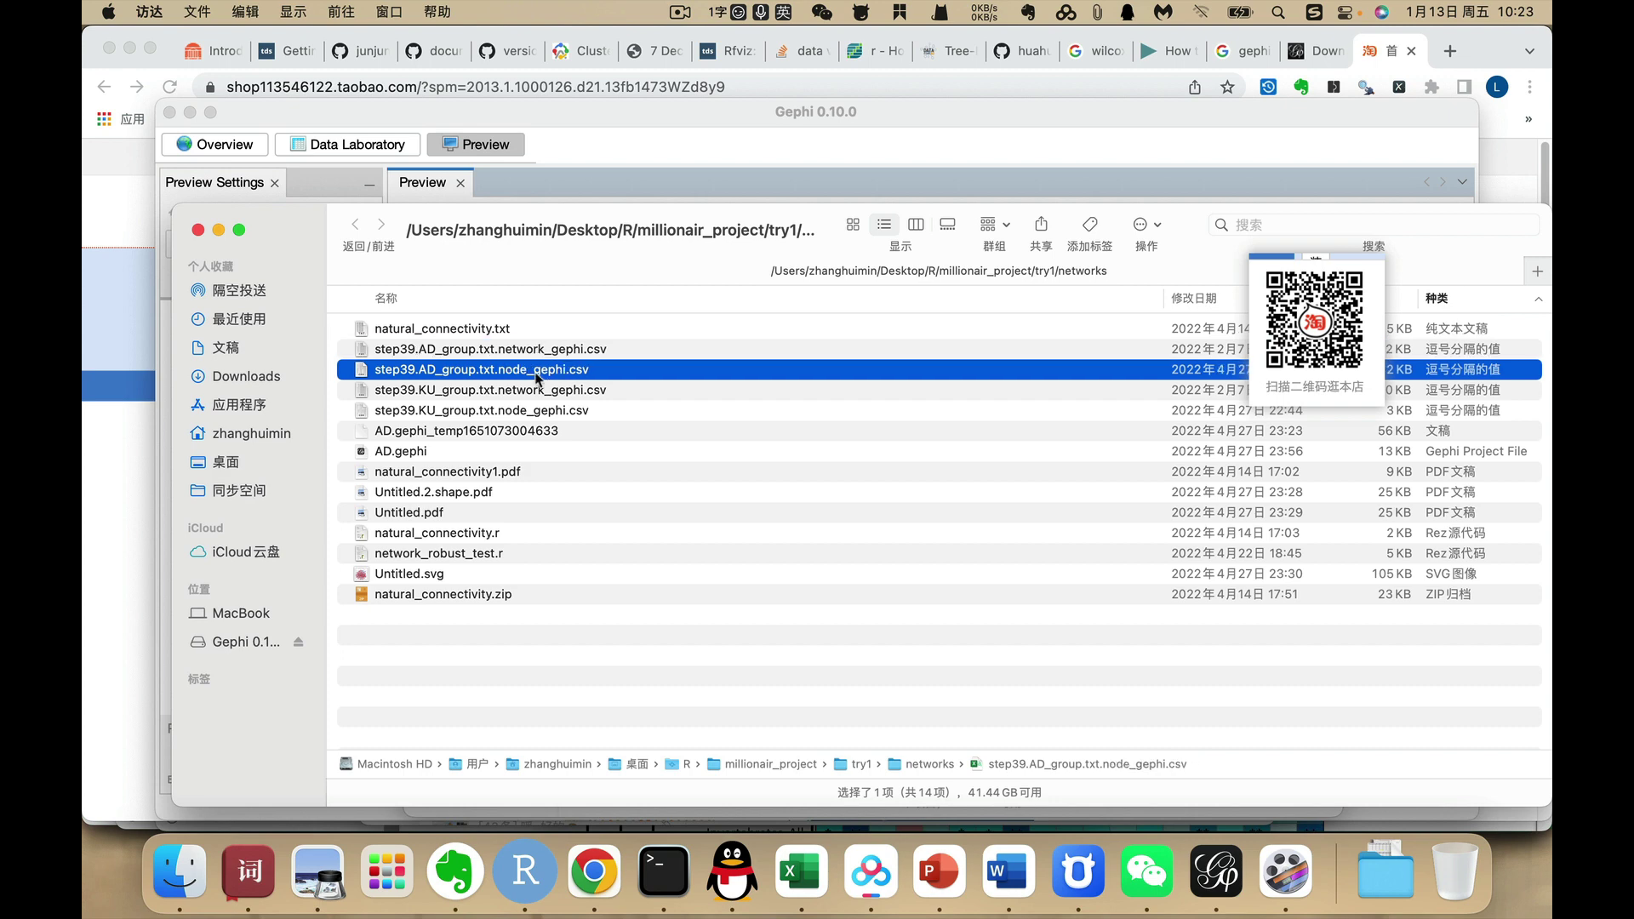
pyautogui.click(545, 358)
pyautogui.press('space')
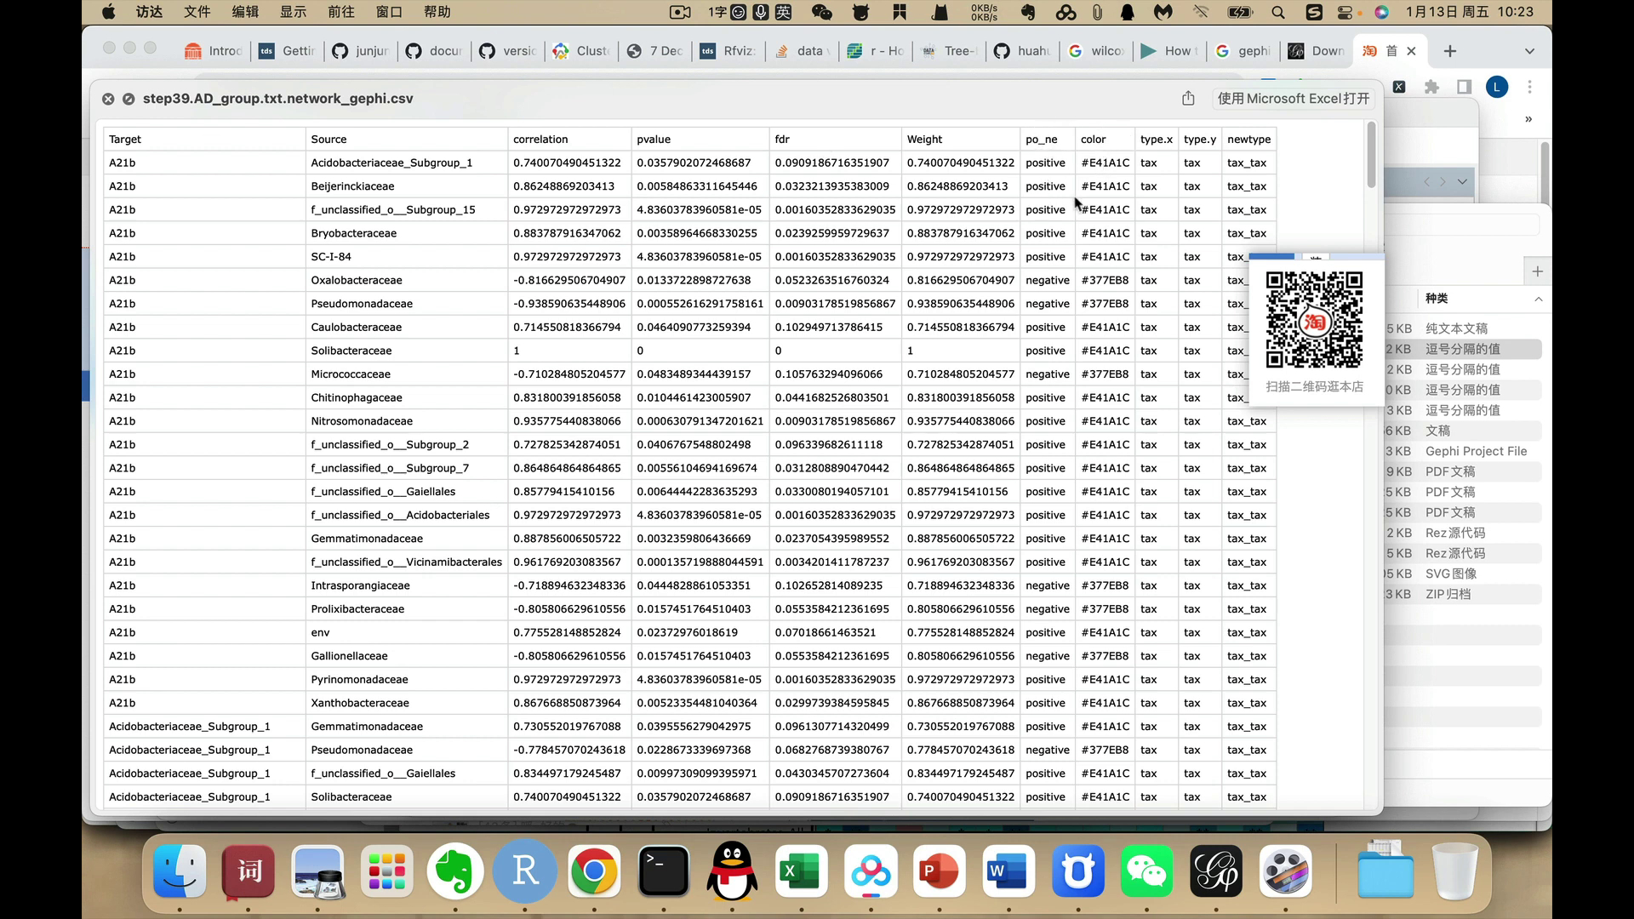
pyautogui.press('space')
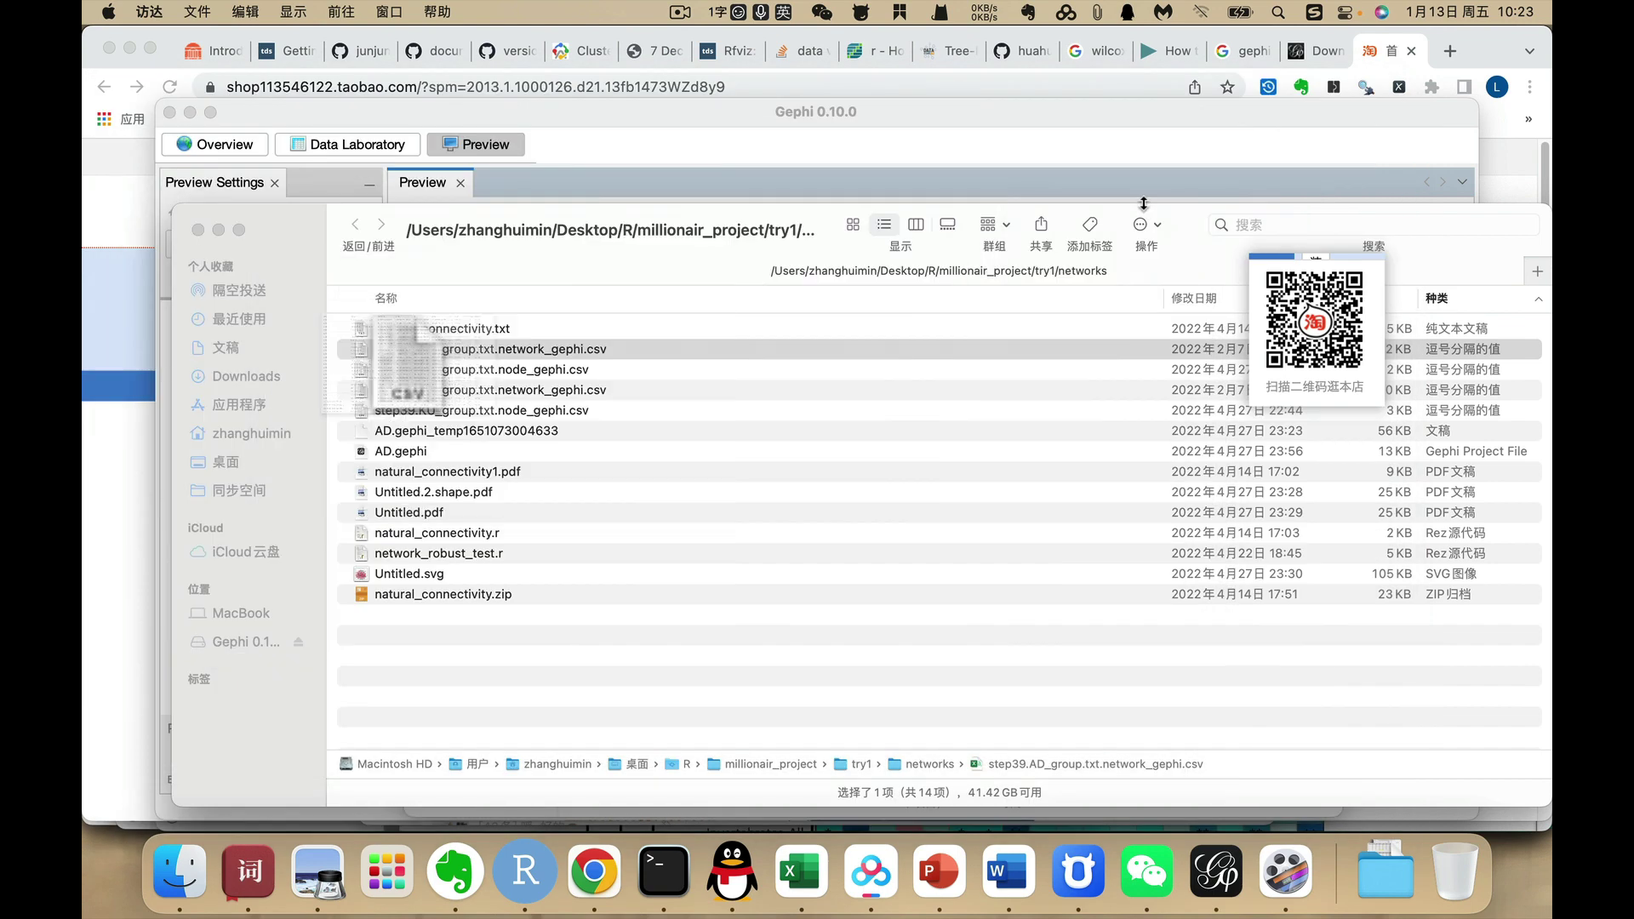
# Preview the contents of step39.AD_group.txt.node_gephi.csv and close the preview
pyautogui.click(536, 371)
pyautogui.press('space')
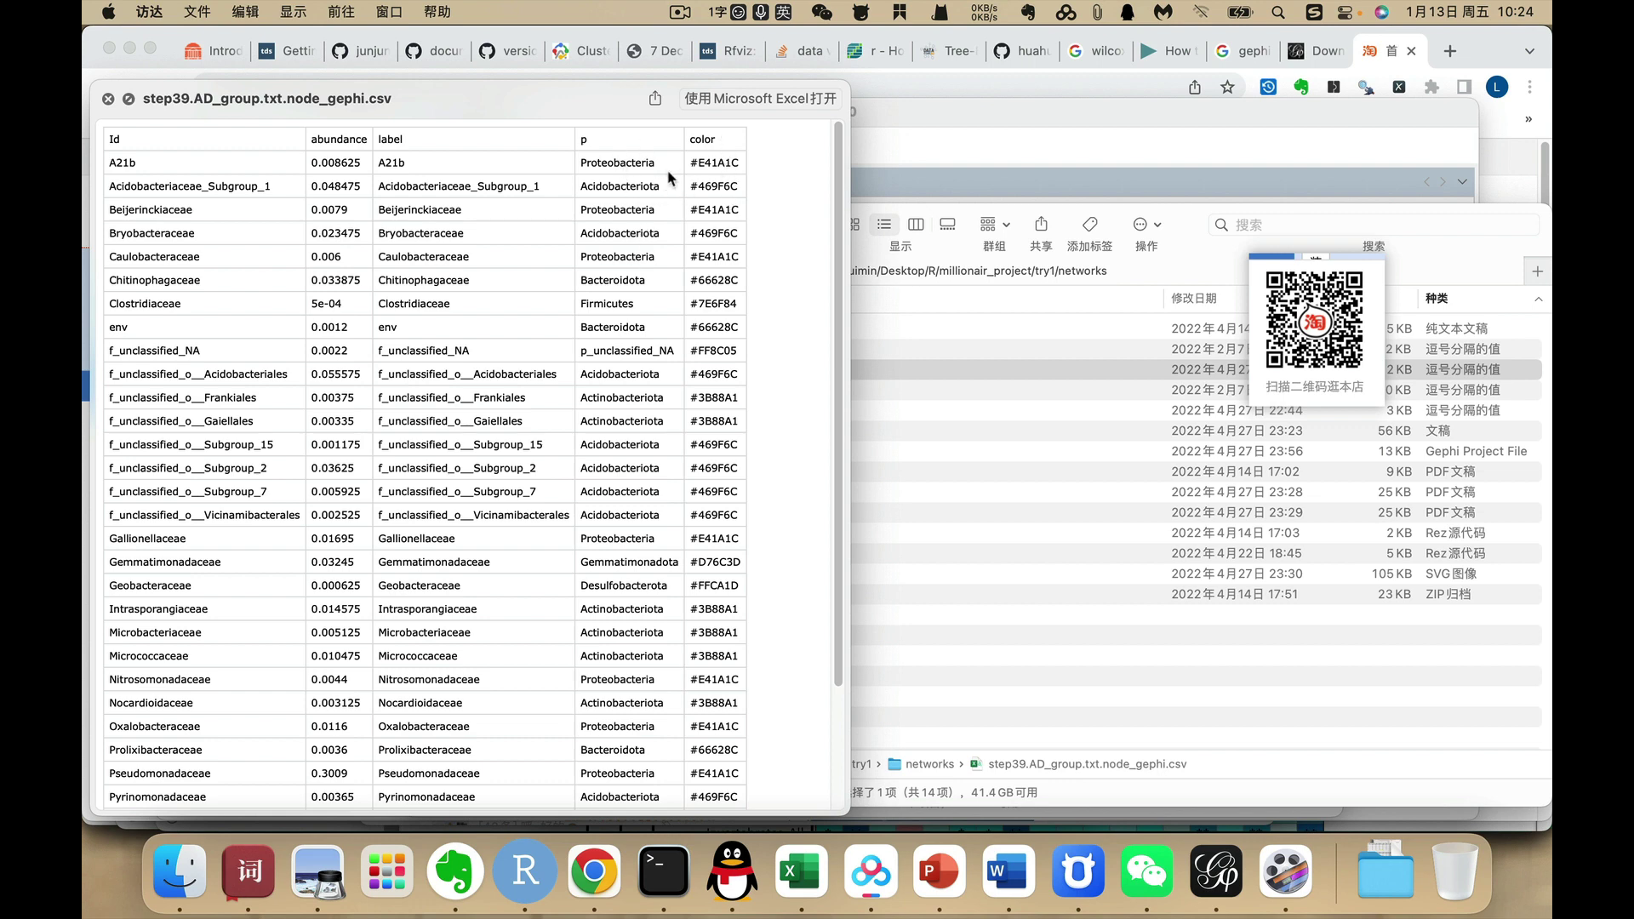
pyautogui.press('space')
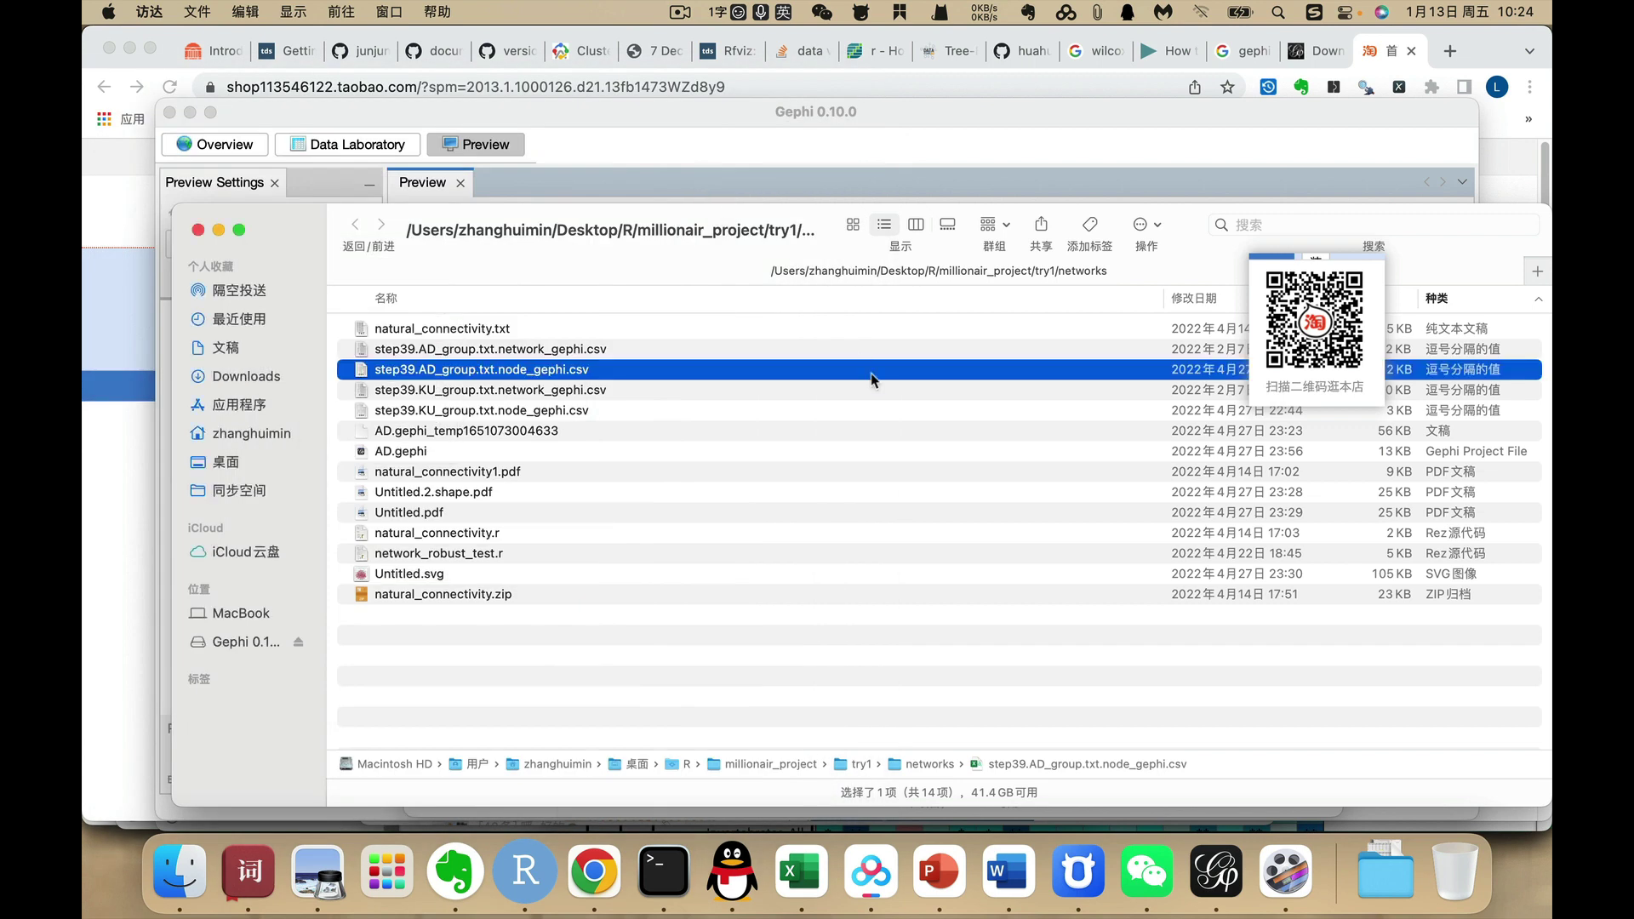
pyautogui.click(1215, 869)
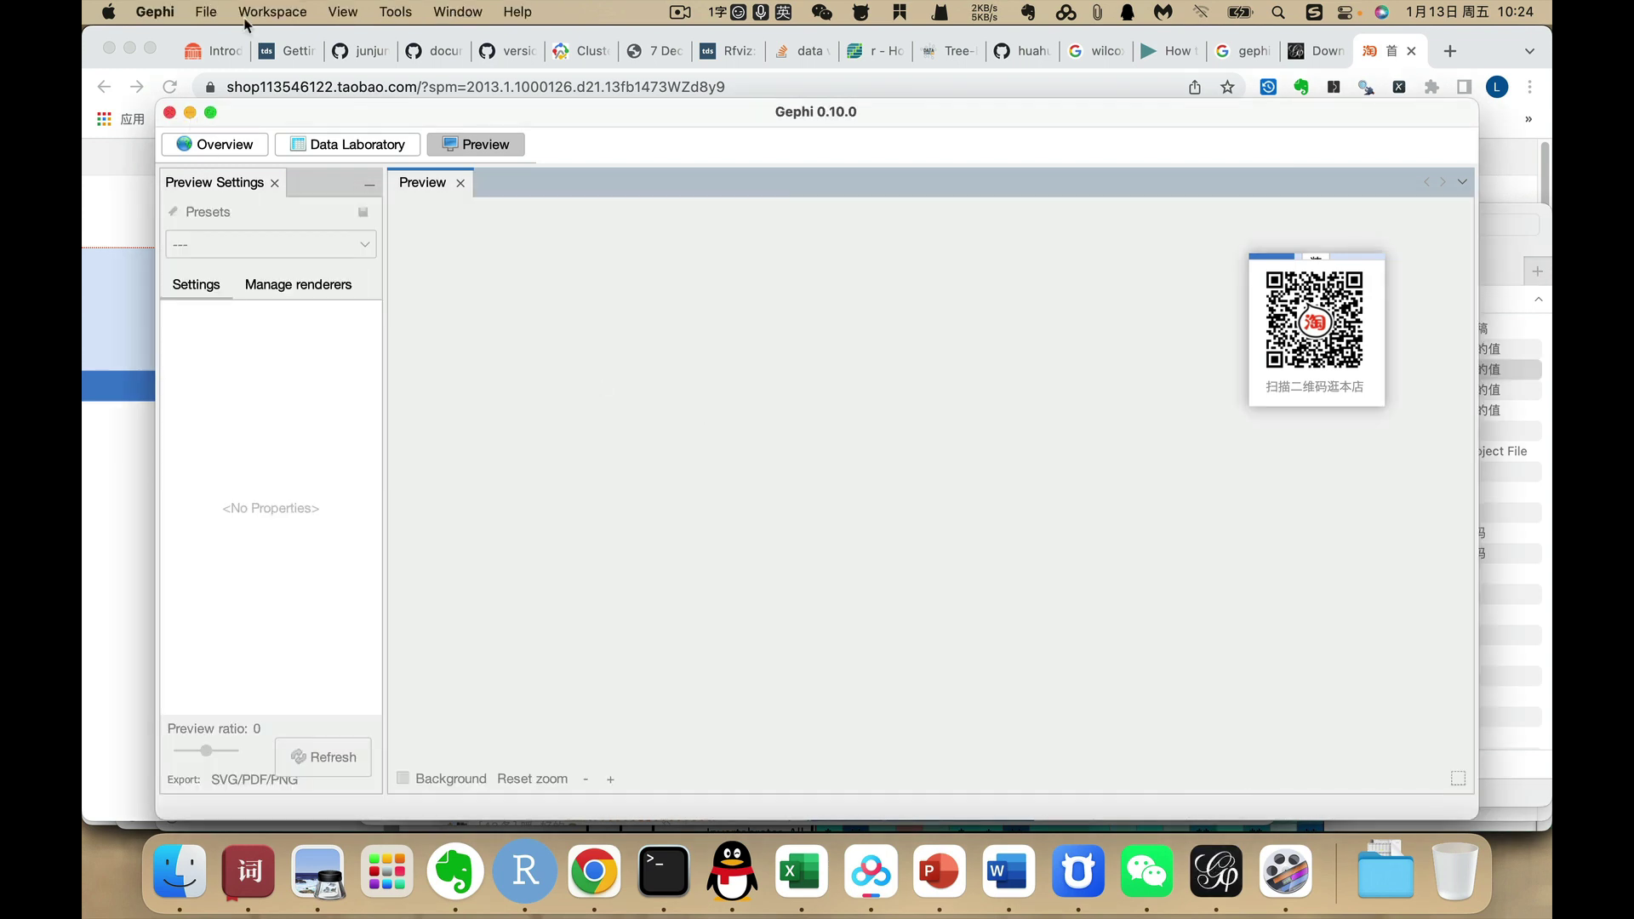
pyautogui.click(203, 12)
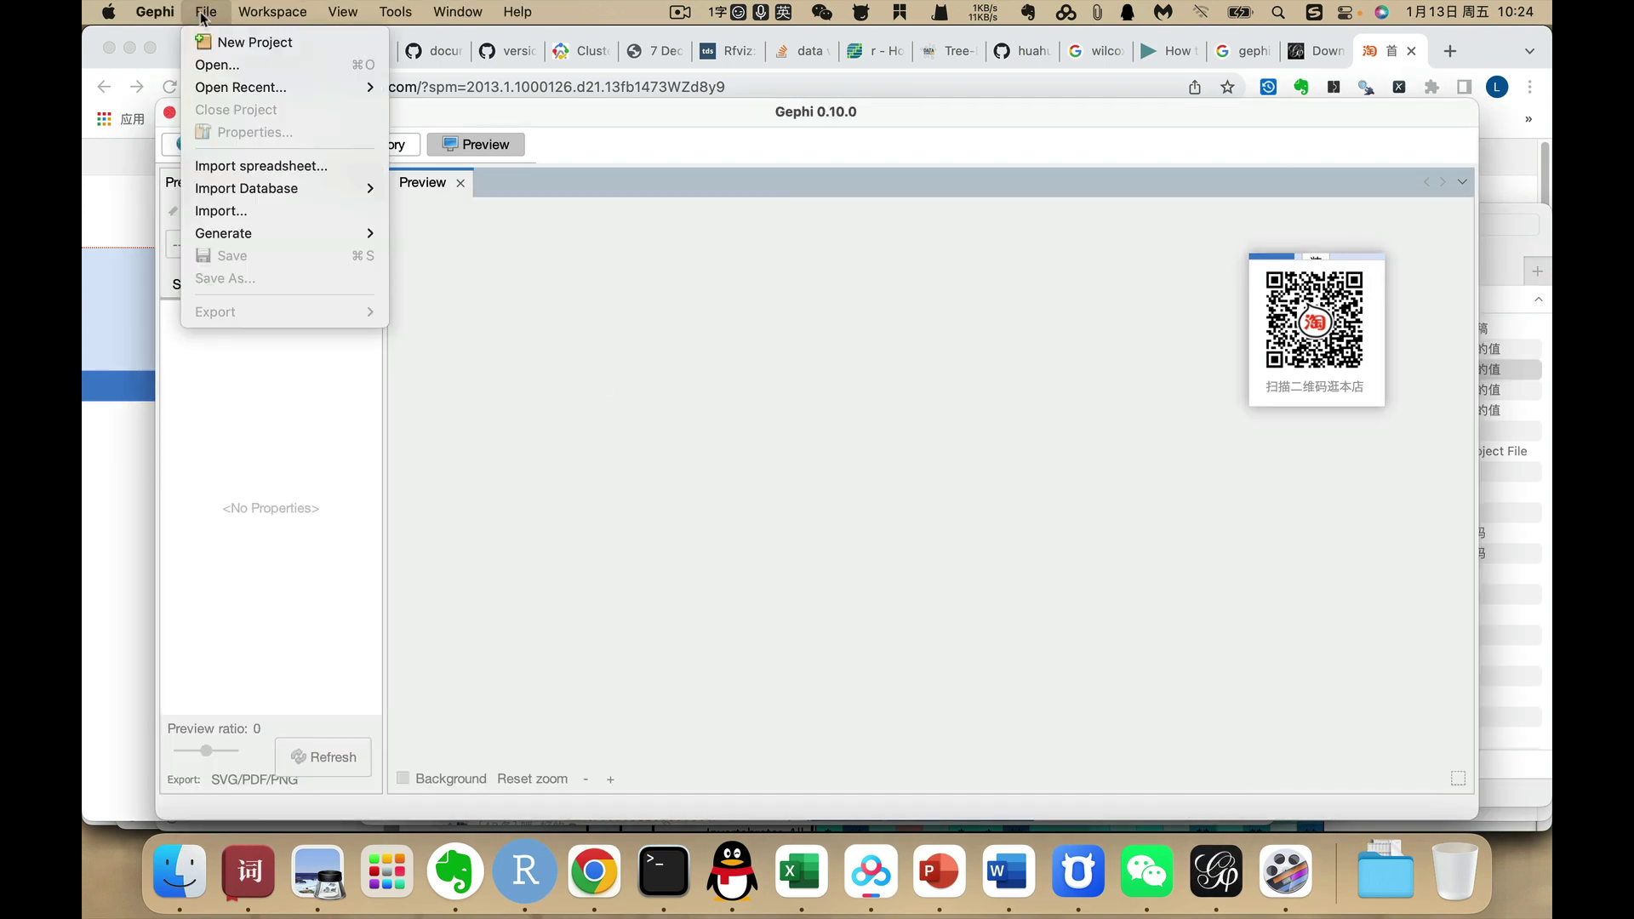
pyautogui.click(229, 166)
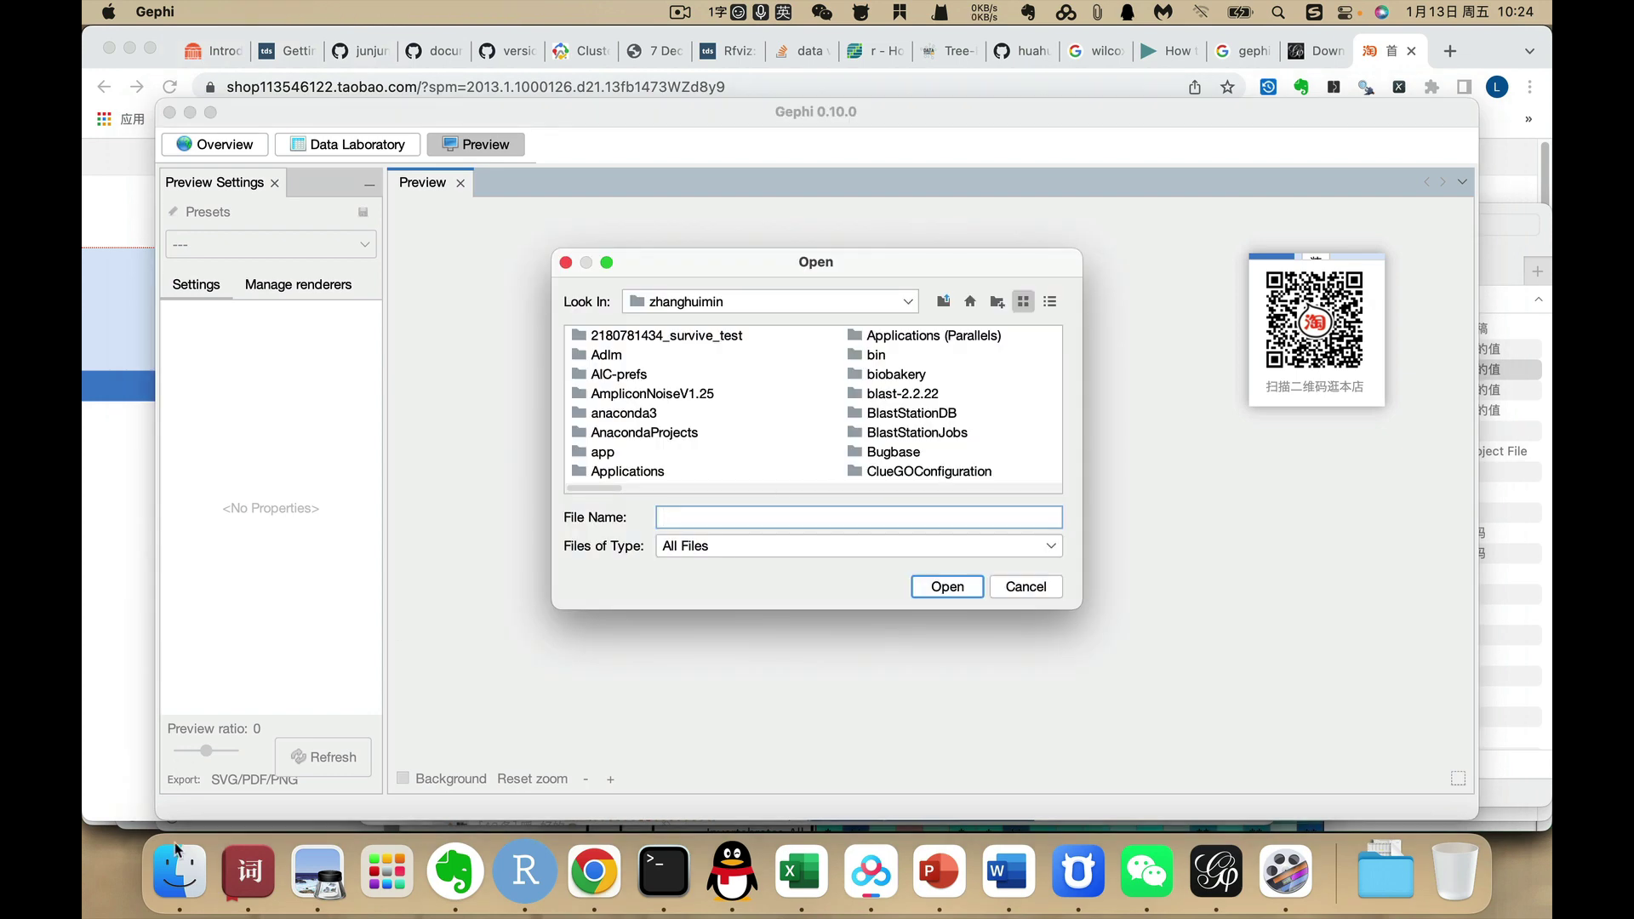
pyautogui.click(180, 870)
pyautogui.rightClick(966, 769)
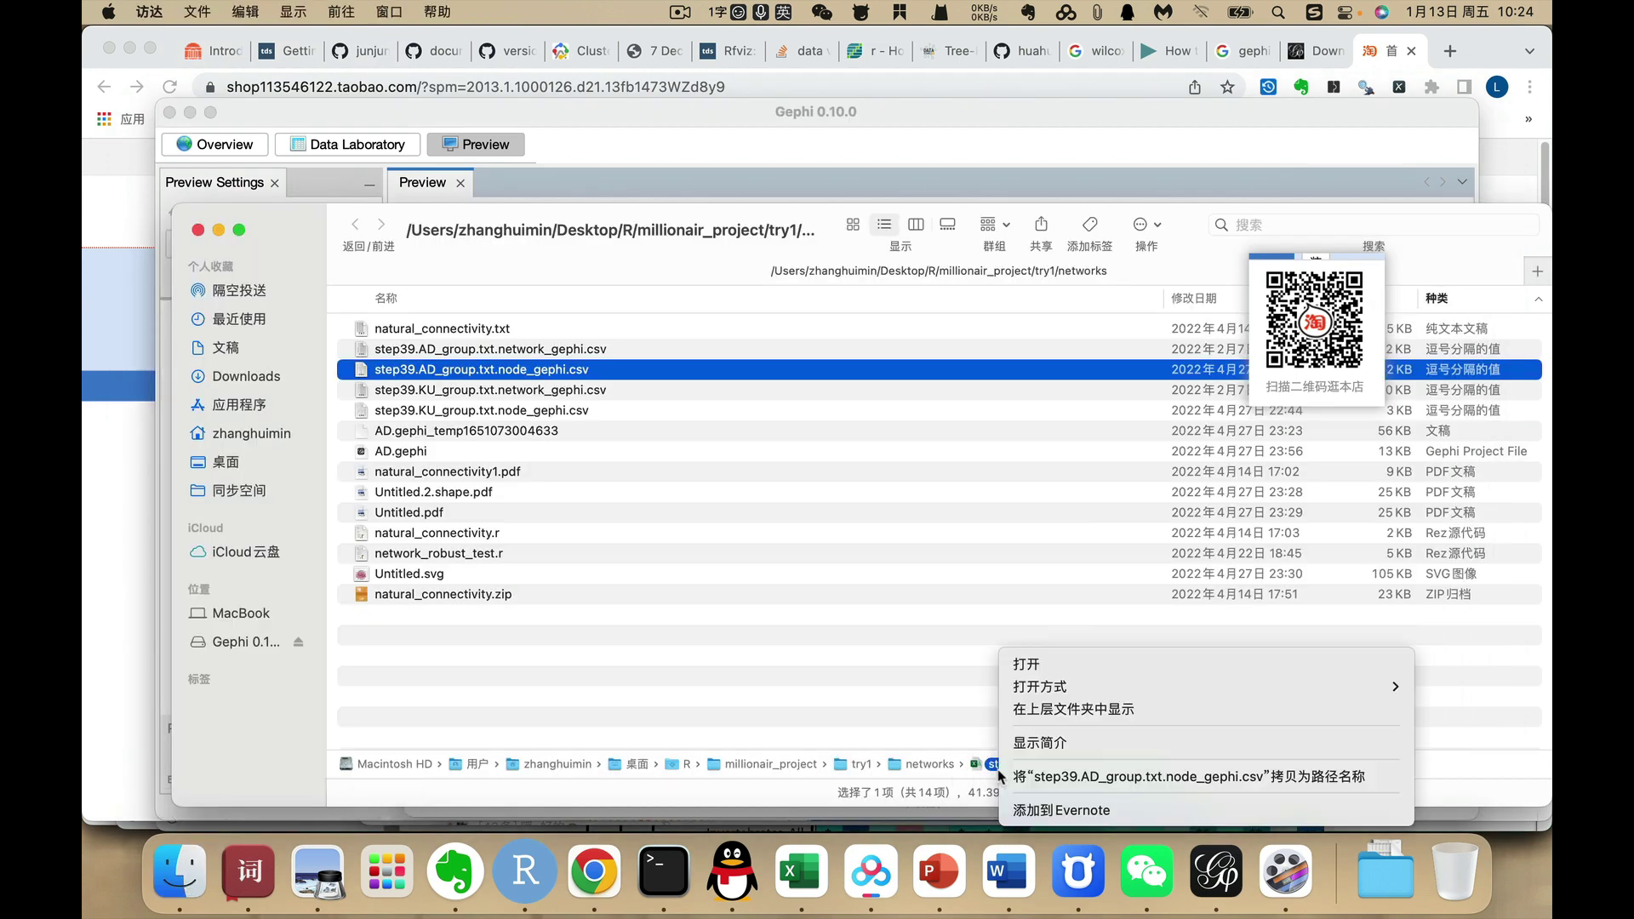
pyautogui.click(1023, 774)
pyautogui.click(1274, 887)
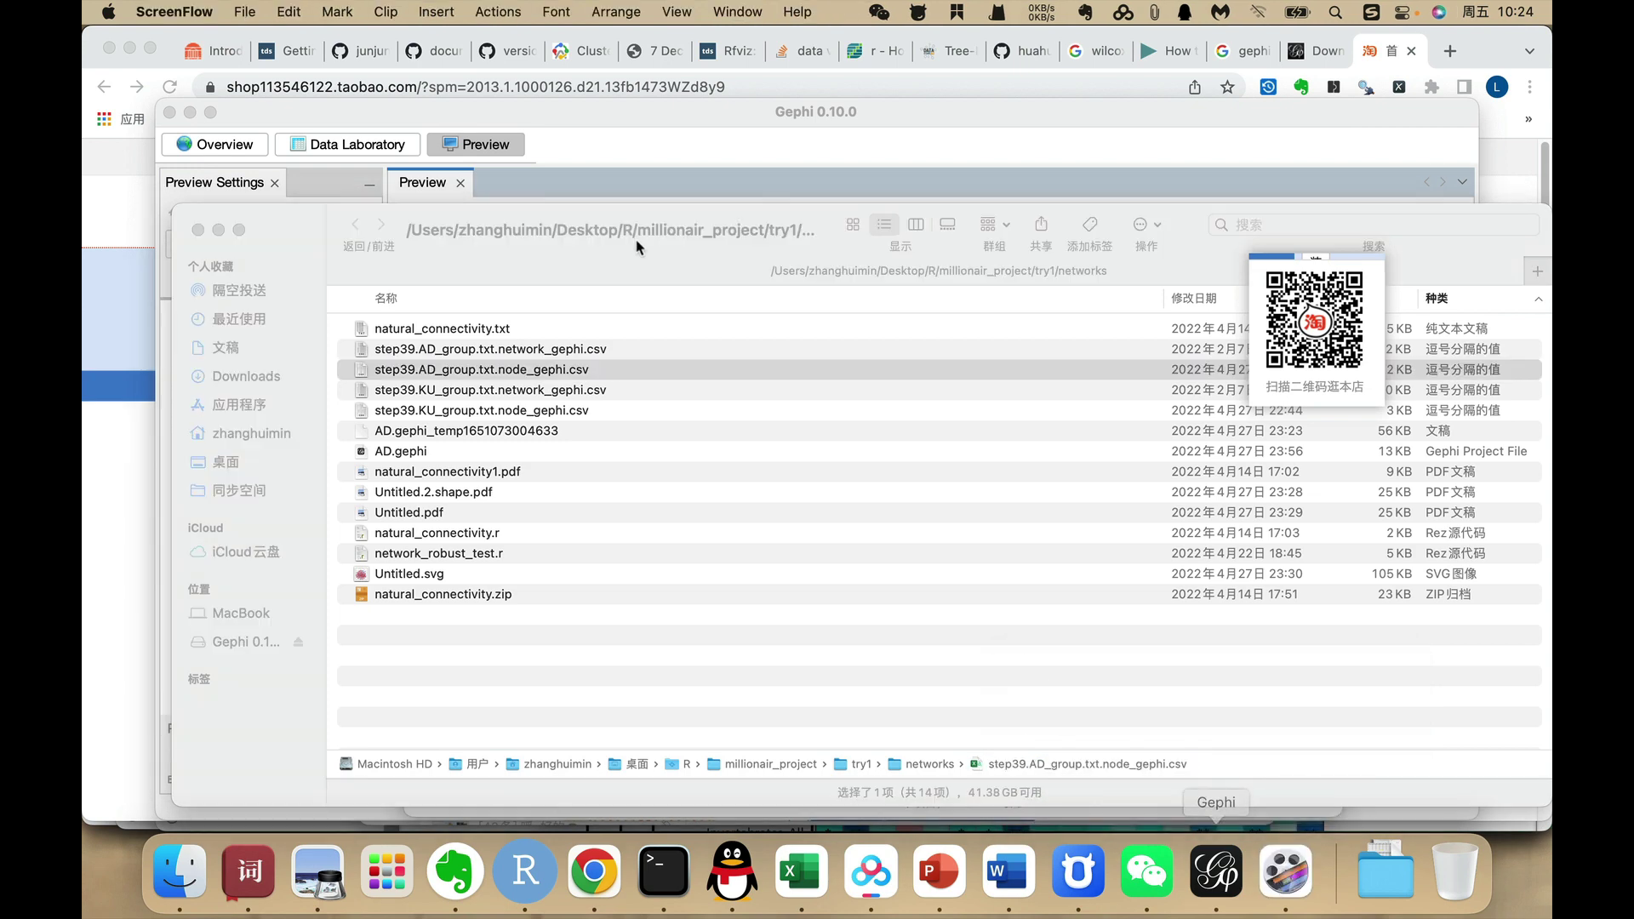
pyautogui.click(1217, 875)
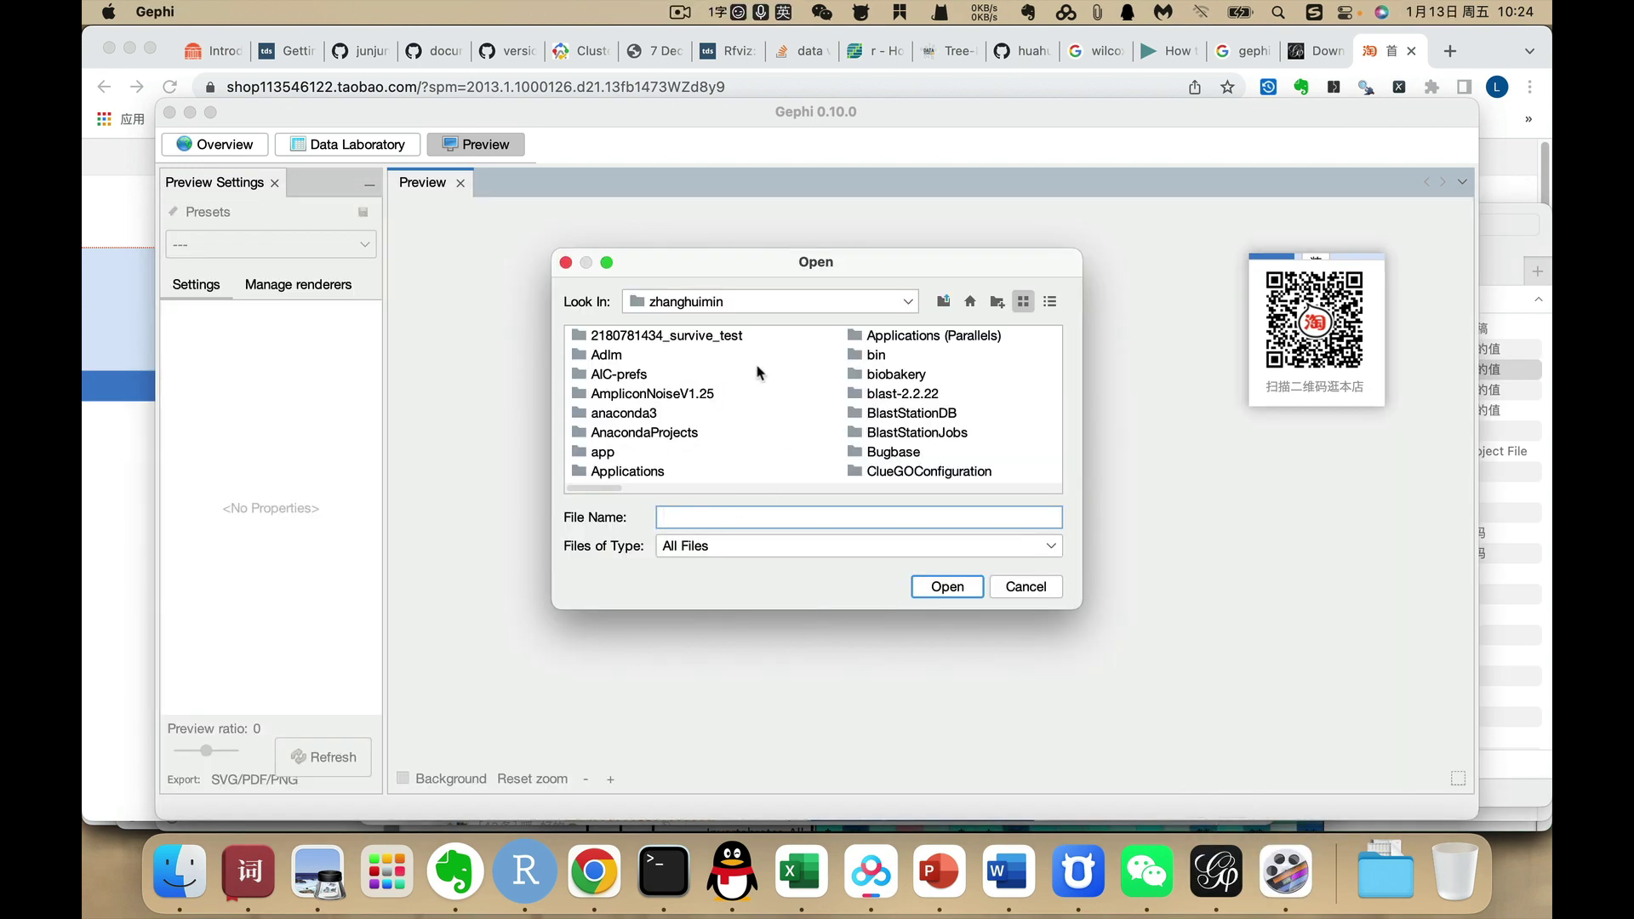
pyautogui.press('super+v')
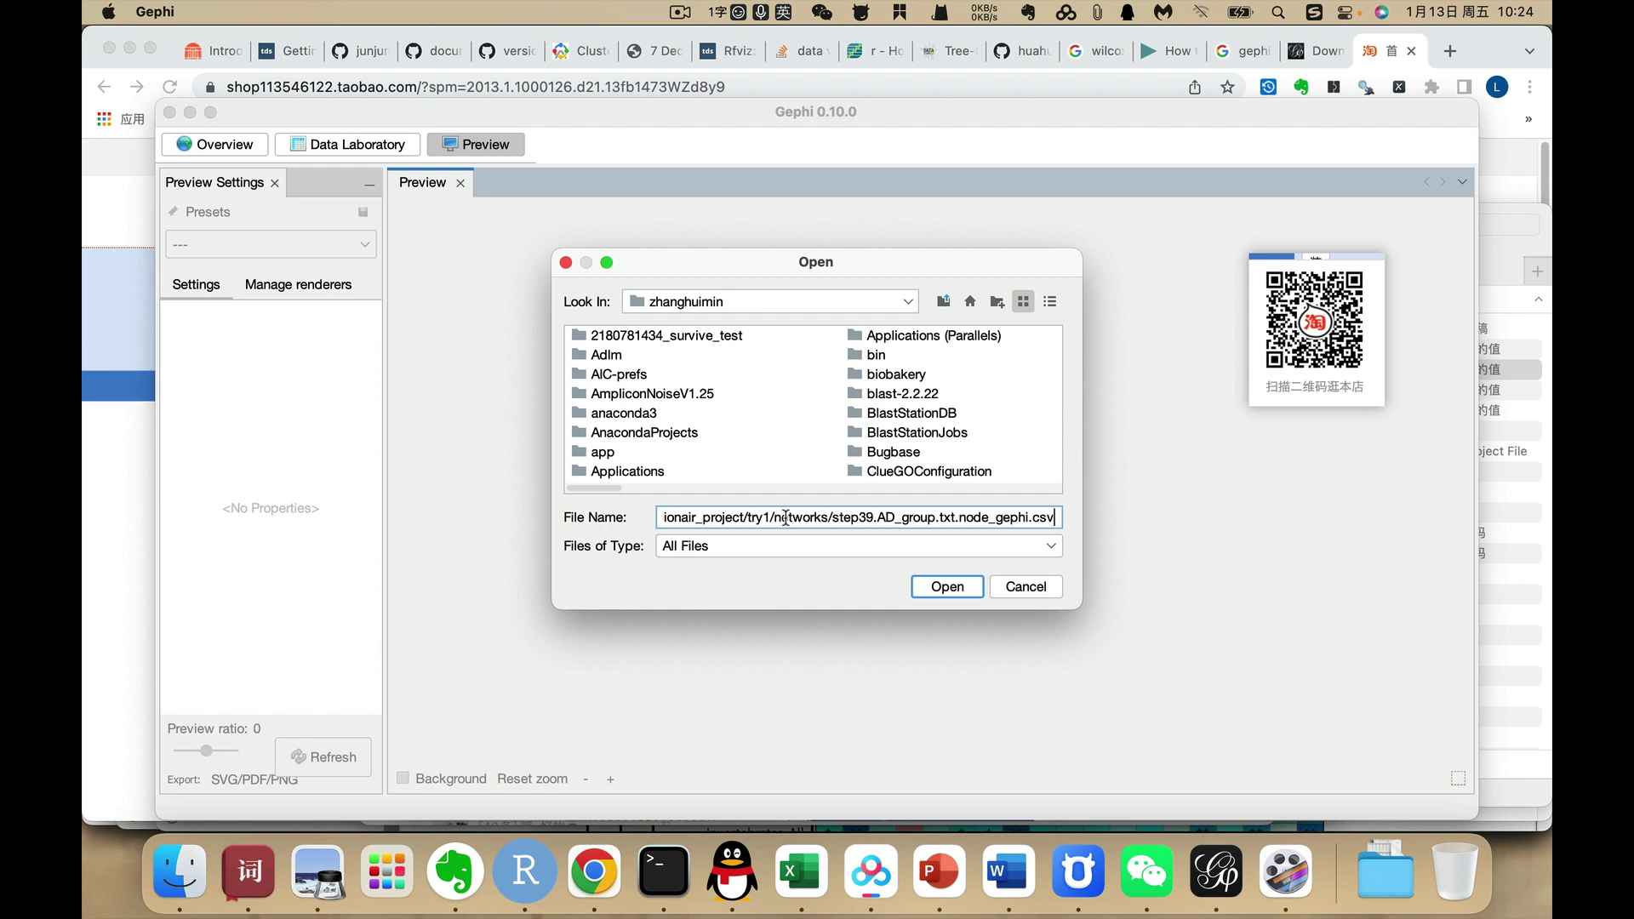
pyautogui.click(945, 587)
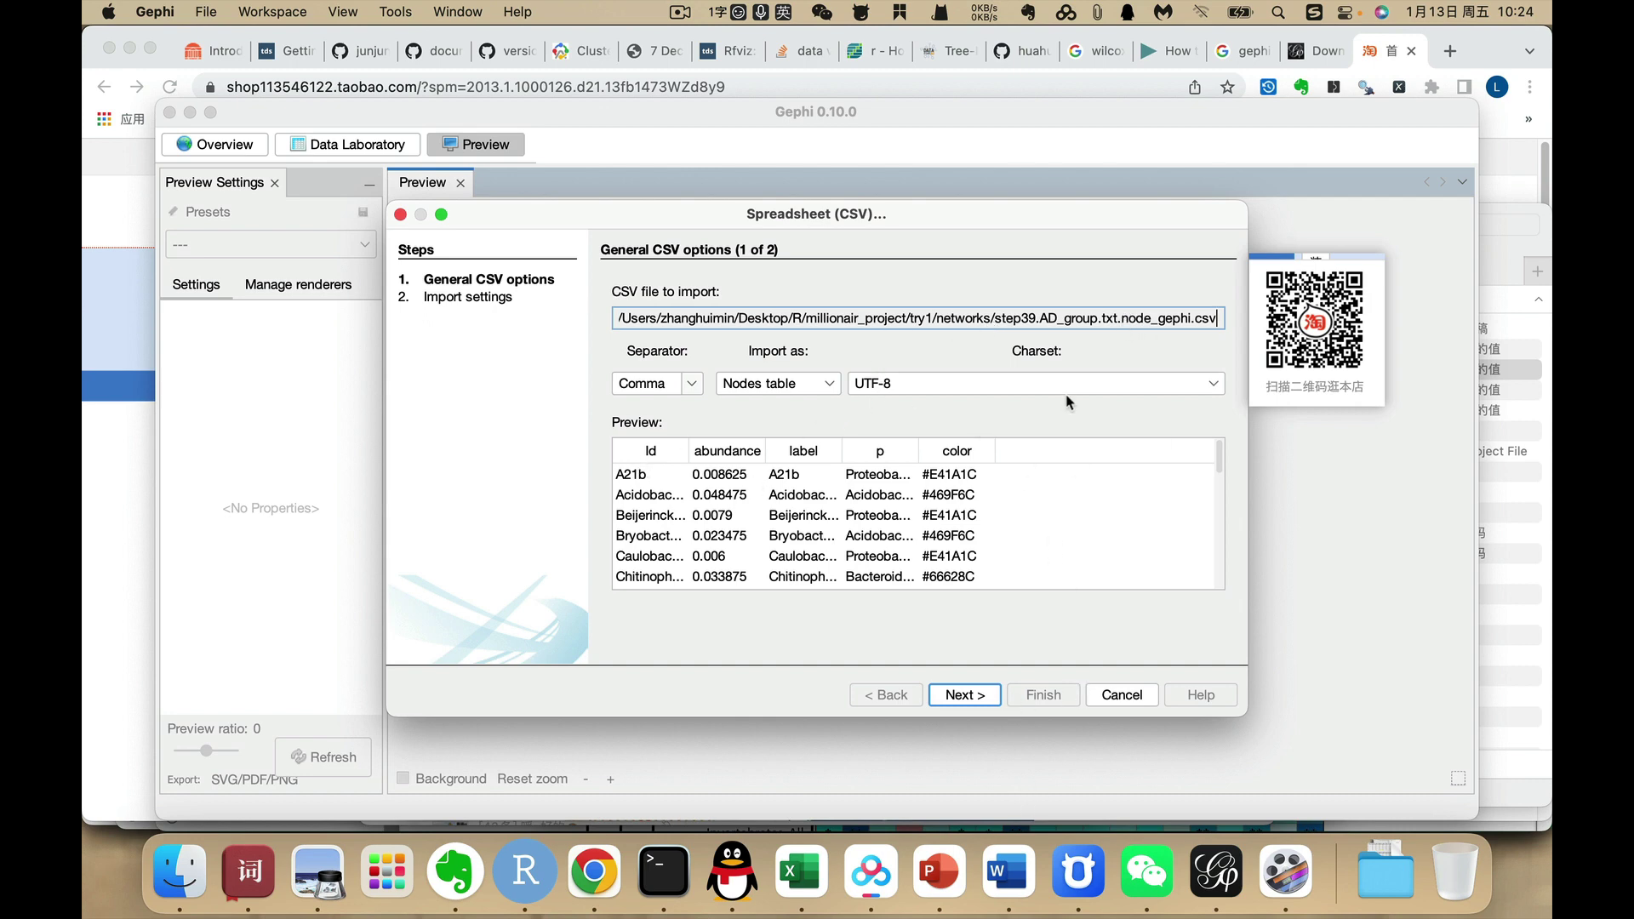
pyautogui.click(1106, 696)
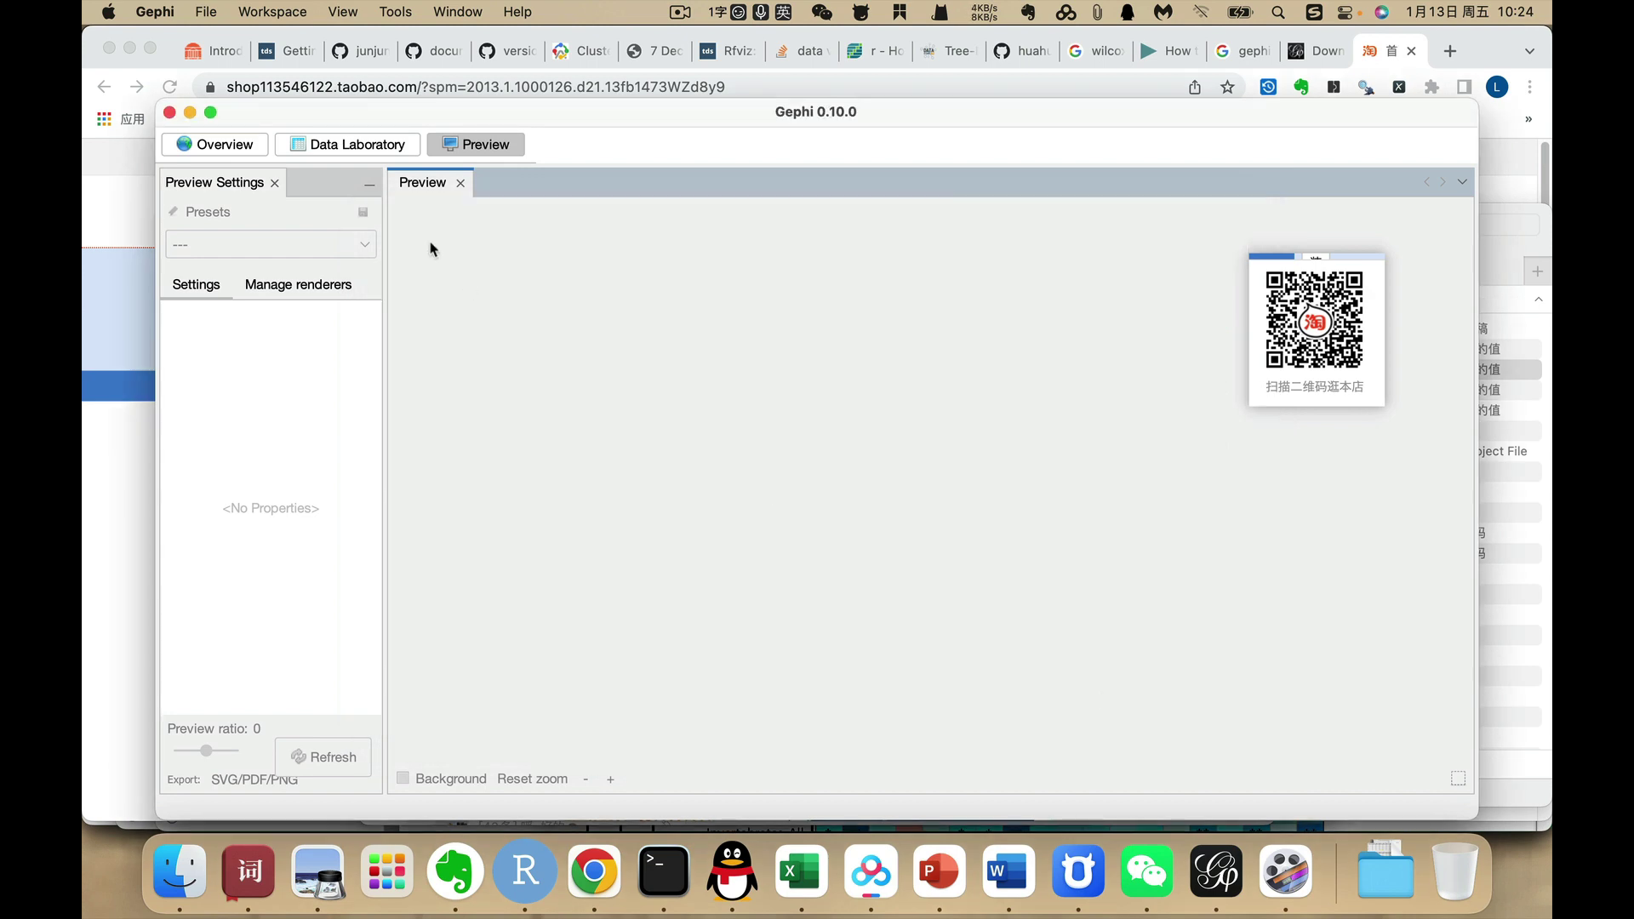
# Copy the path of step39.AD_group.txt.network_gephi.csv in Finder and switch back to Gephi
pyautogui.click(180, 872)
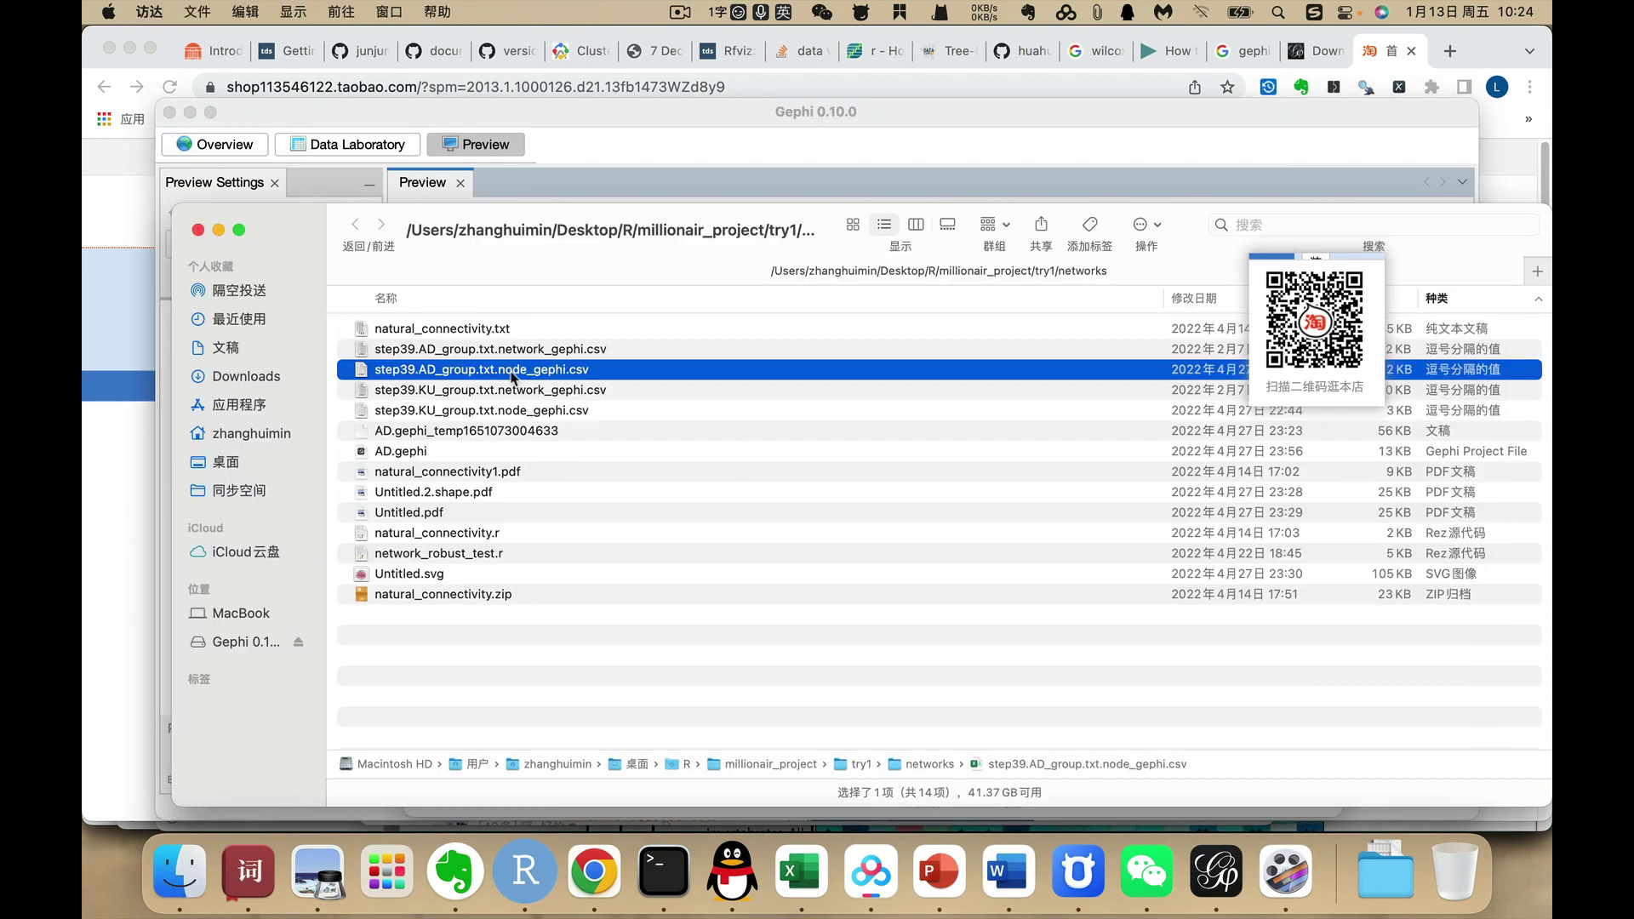
pyautogui.click(539, 350)
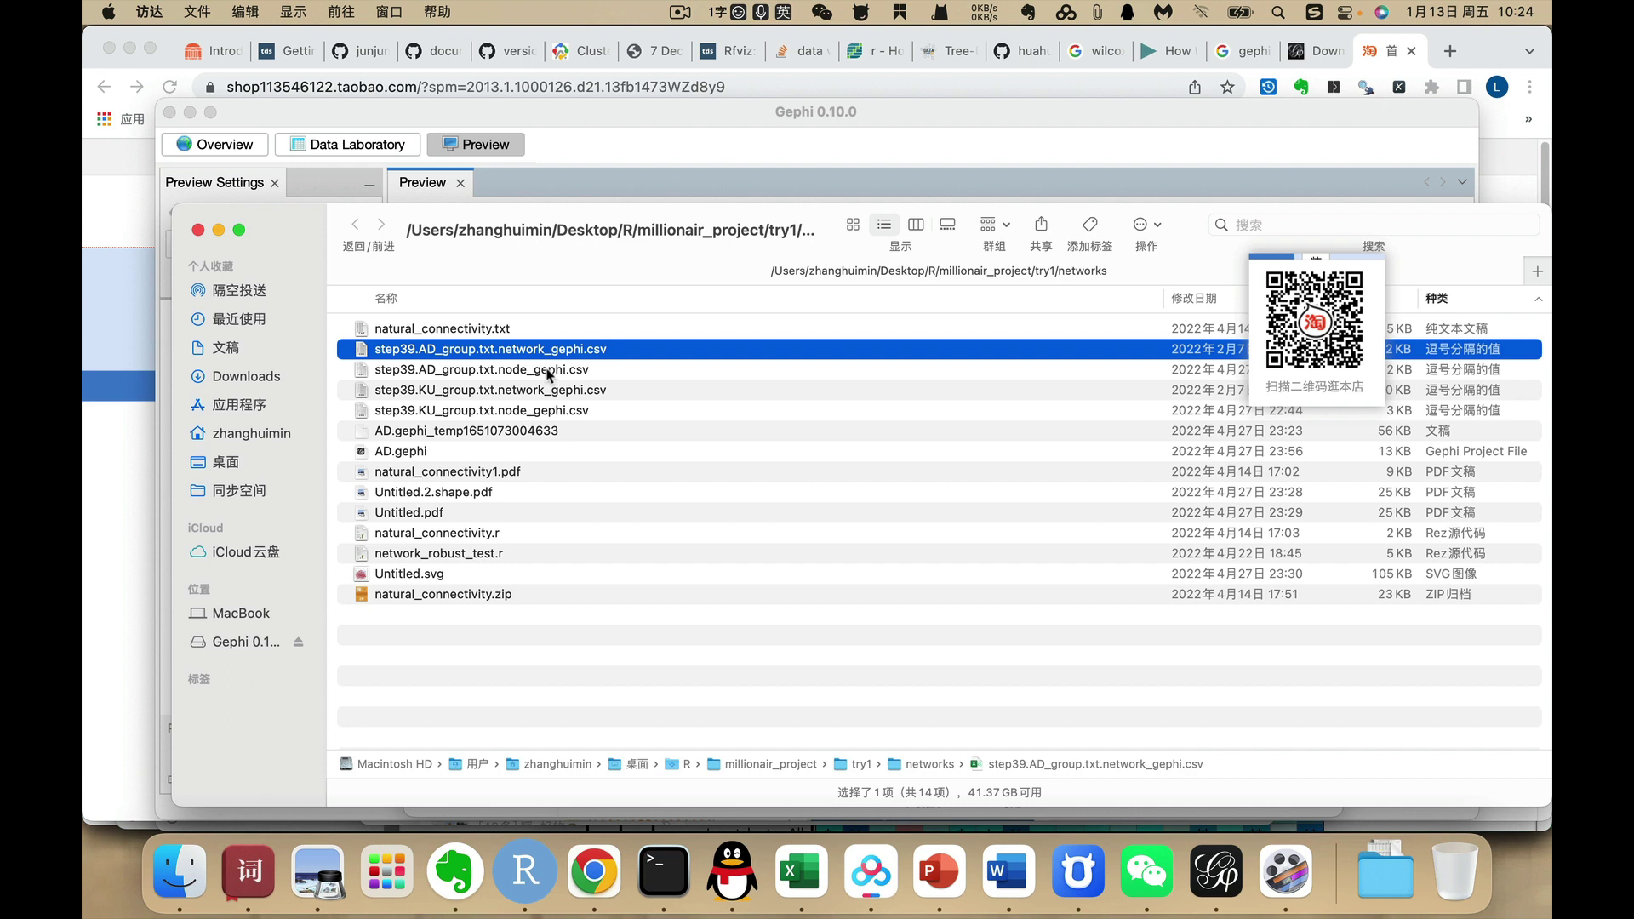
pyautogui.click(549, 374)
pyautogui.click(562, 351)
pyautogui.rightClick(1079, 770)
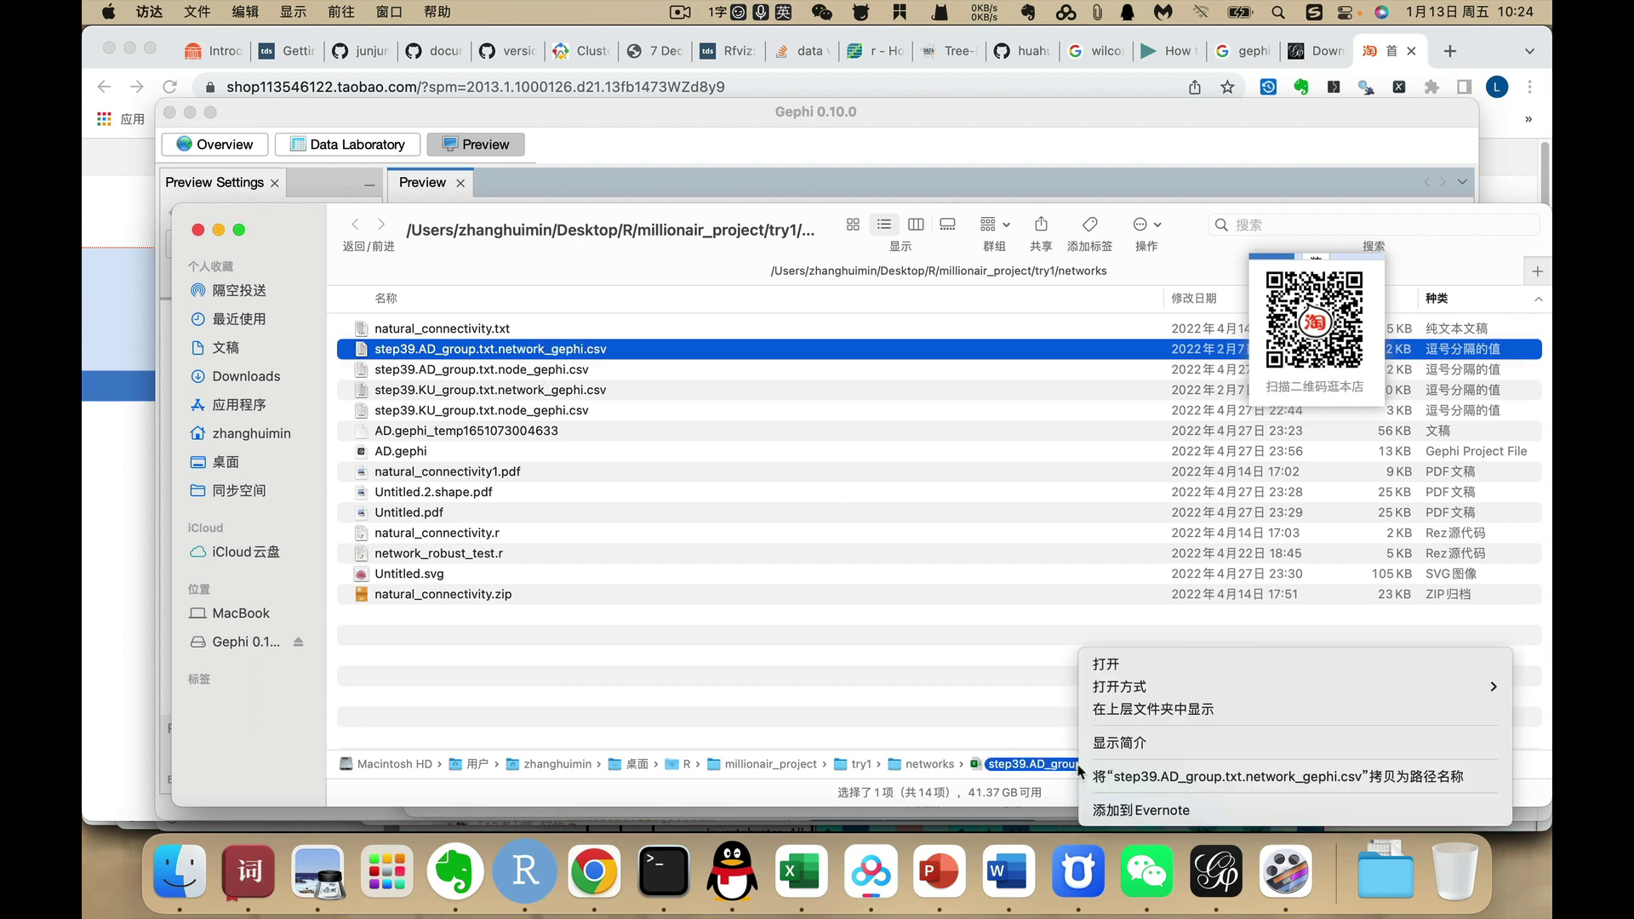
pyautogui.click(1174, 819)
pyautogui.click(1223, 883)
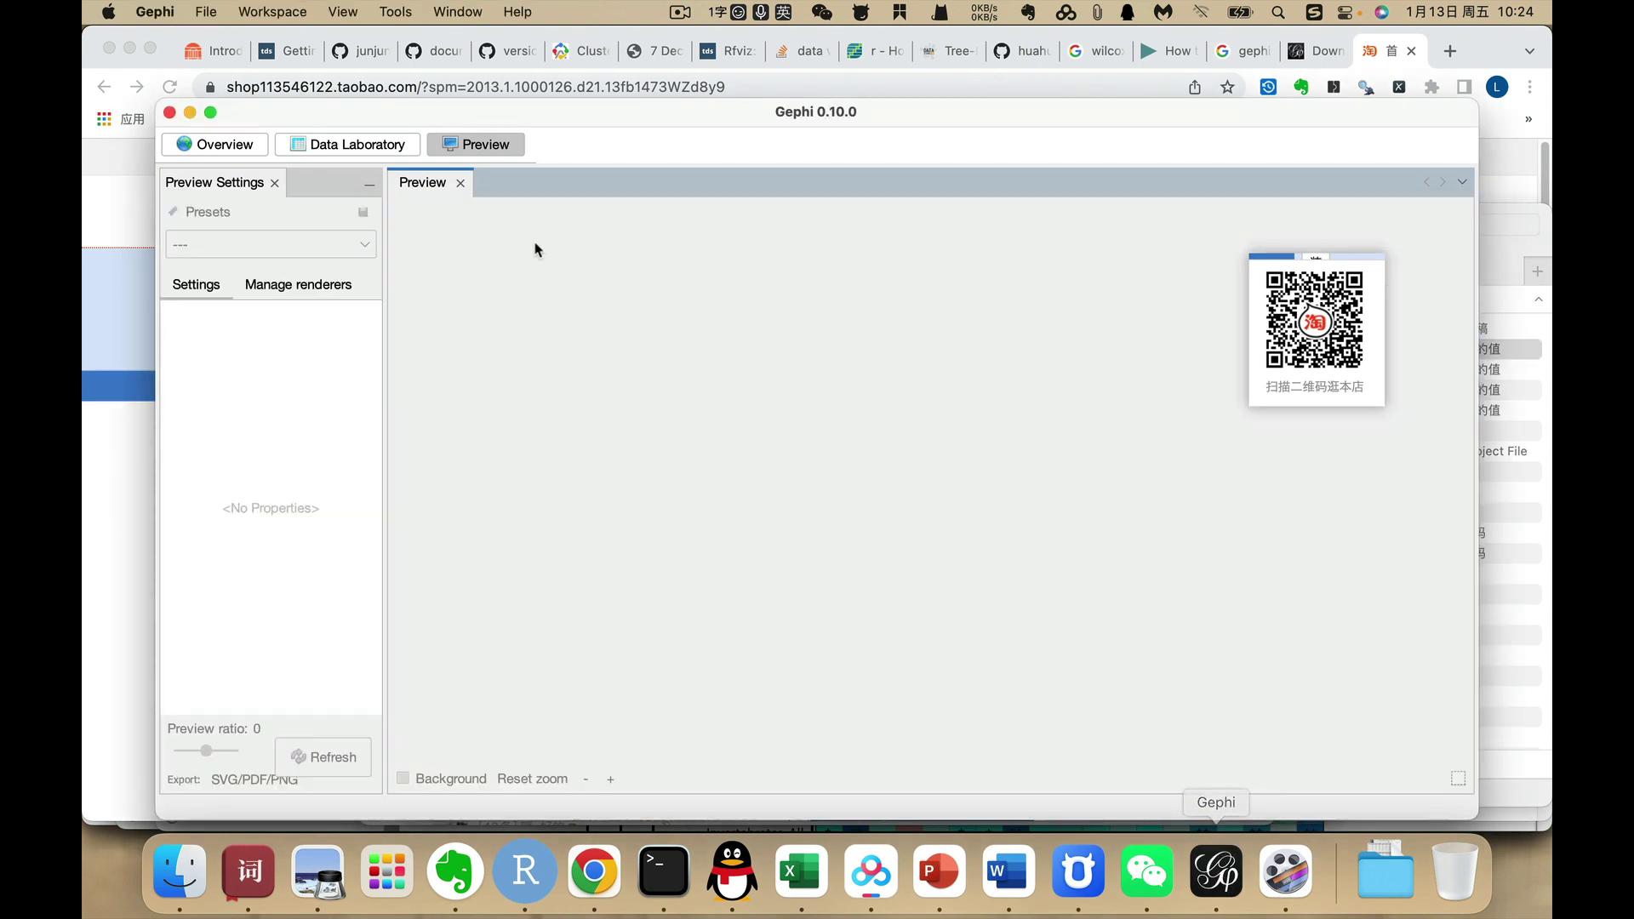
# Open step39.AD_group.txt.network_gephi.csv from the networks folder with the file list in details view
pyautogui.click(209, 12)
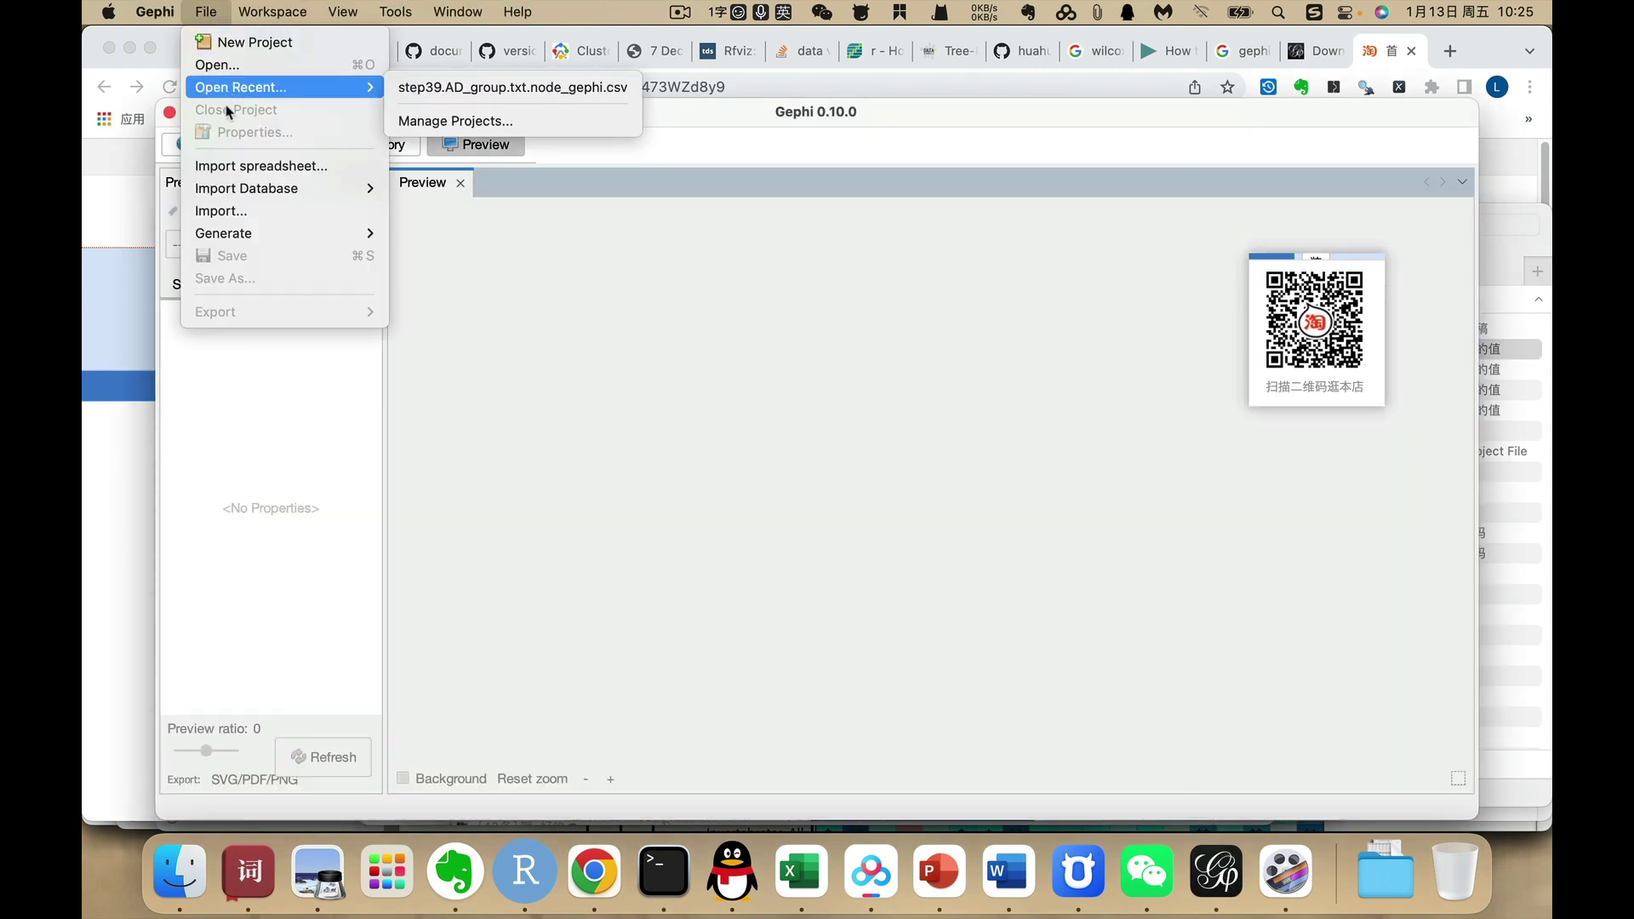
pyautogui.click(218, 65)
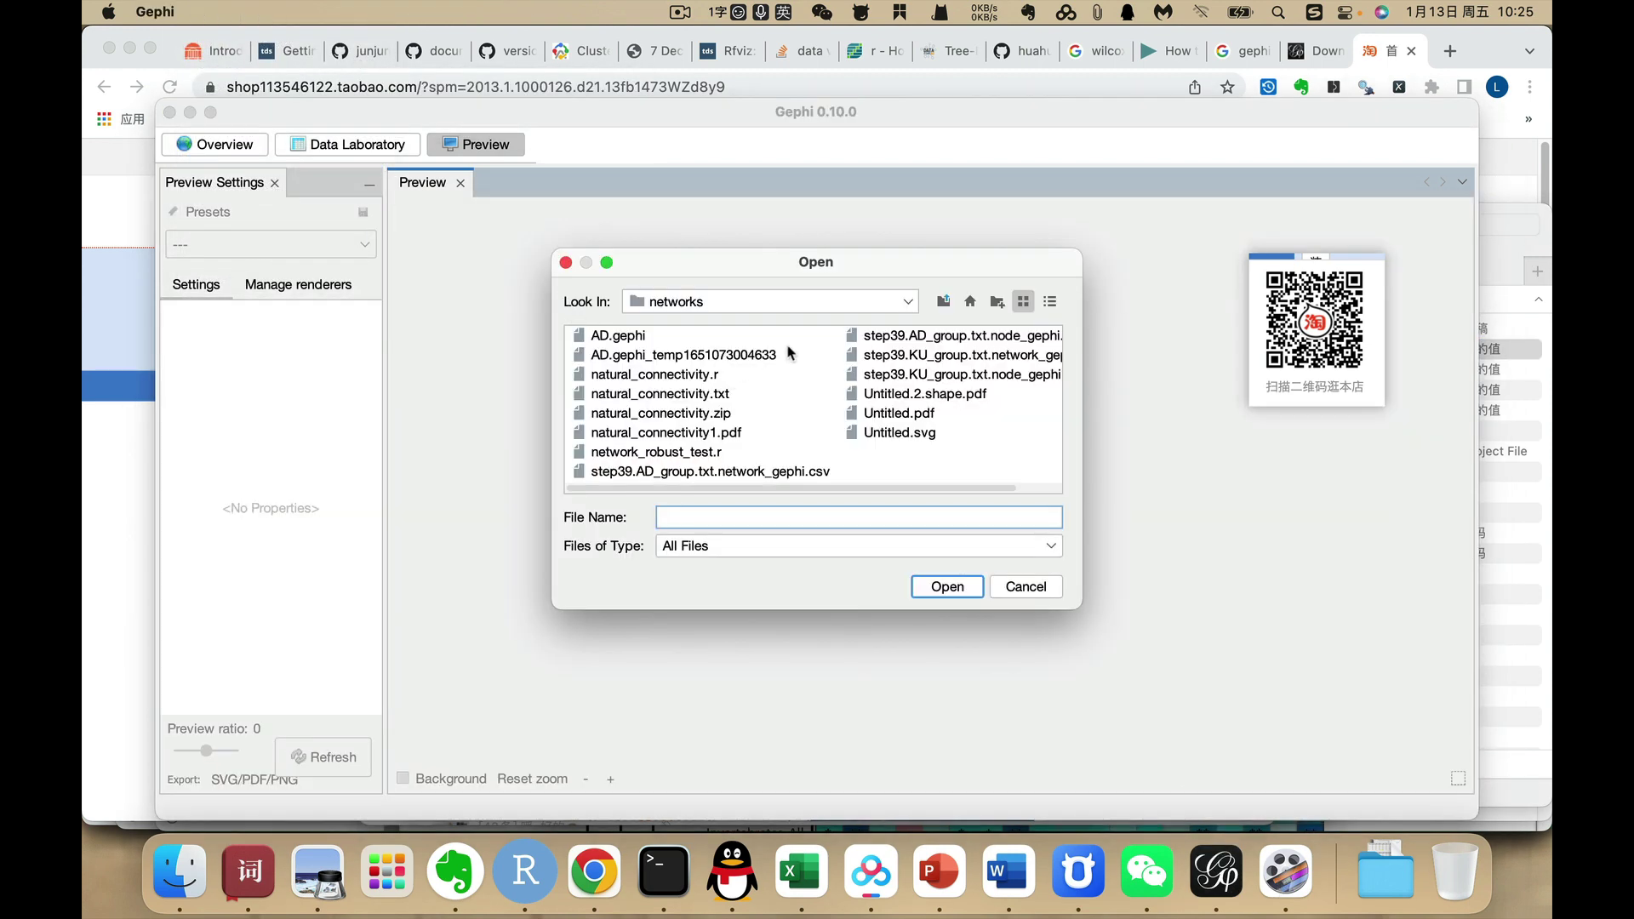
pyautogui.click(911, 308)
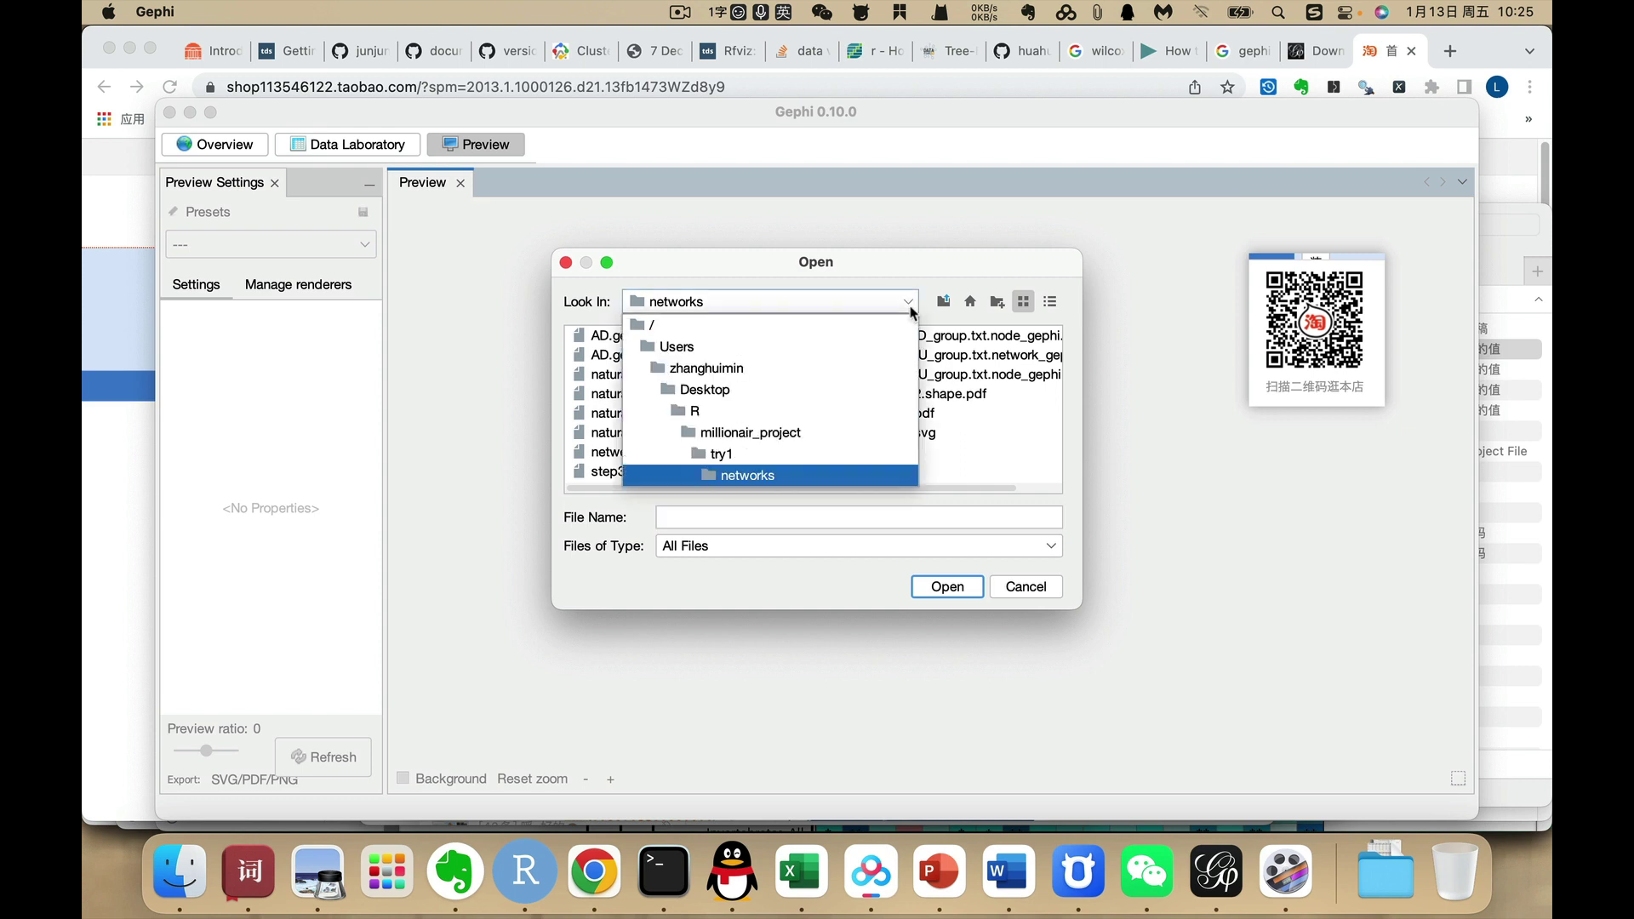
pyautogui.click(746, 477)
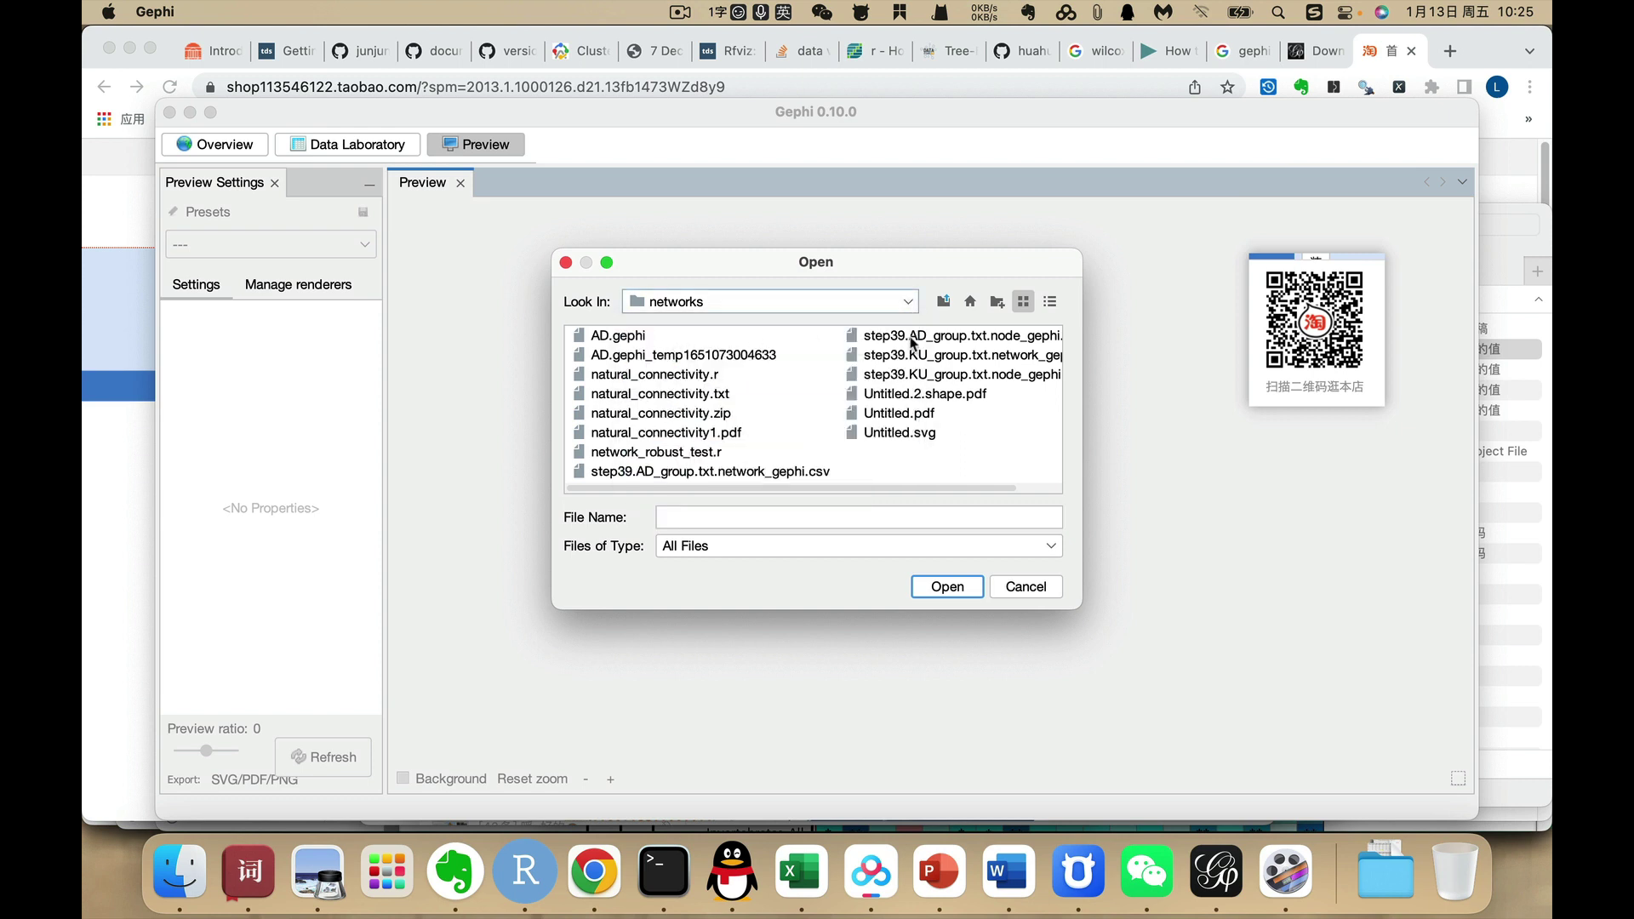
pyautogui.click(1049, 302)
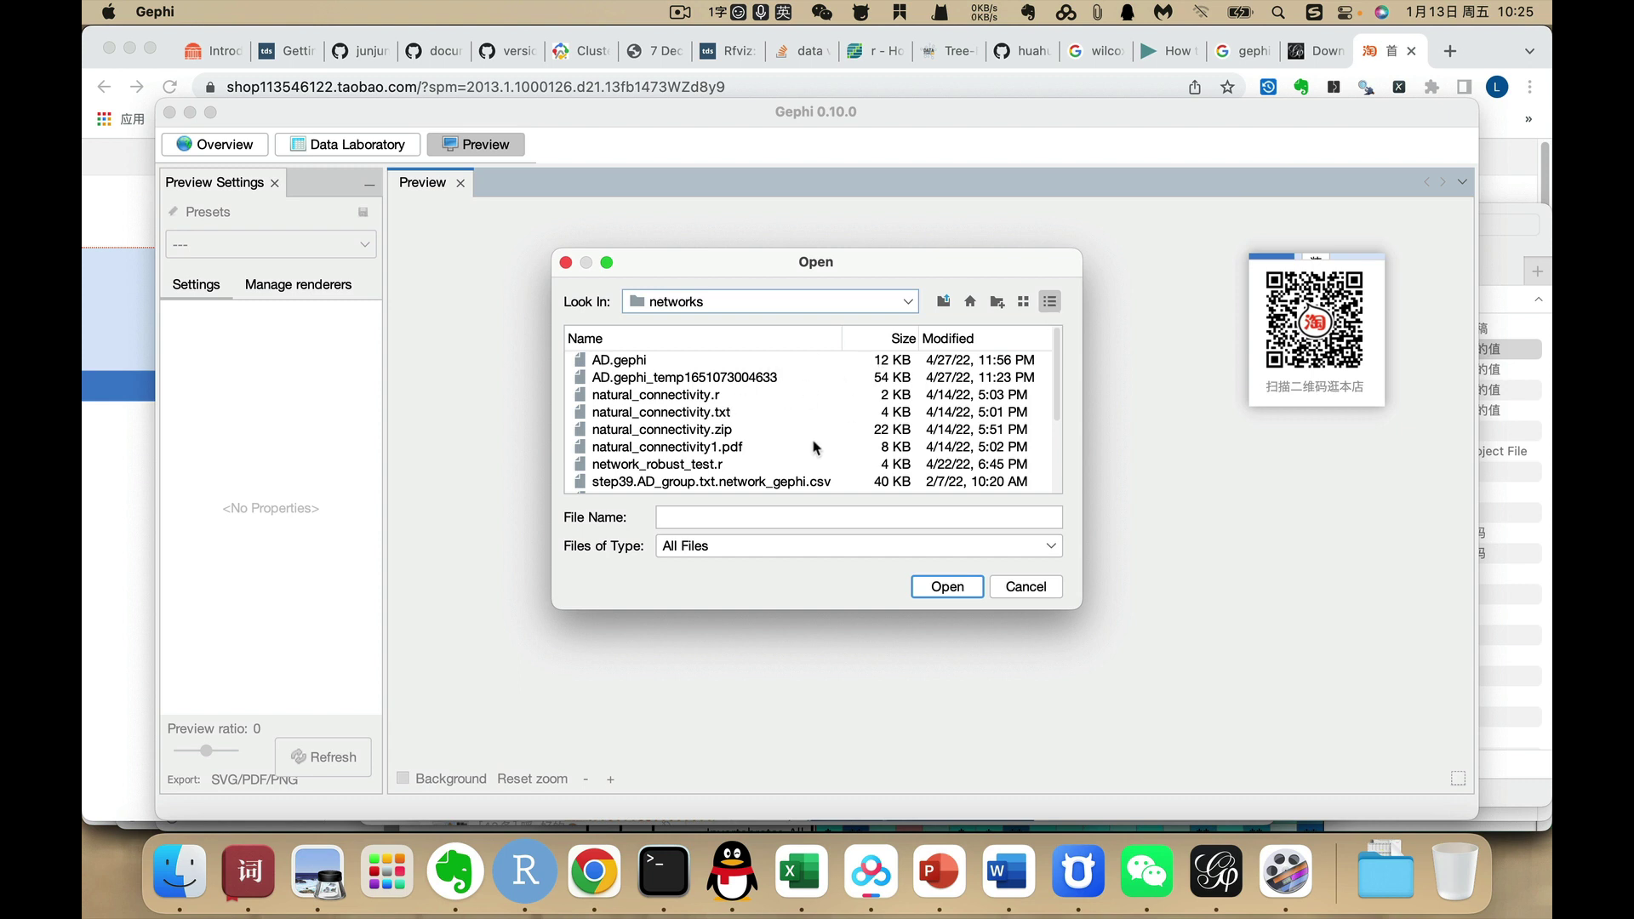
pyautogui.scroll(-3, 803, 444)
pyautogui.click(760, 392)
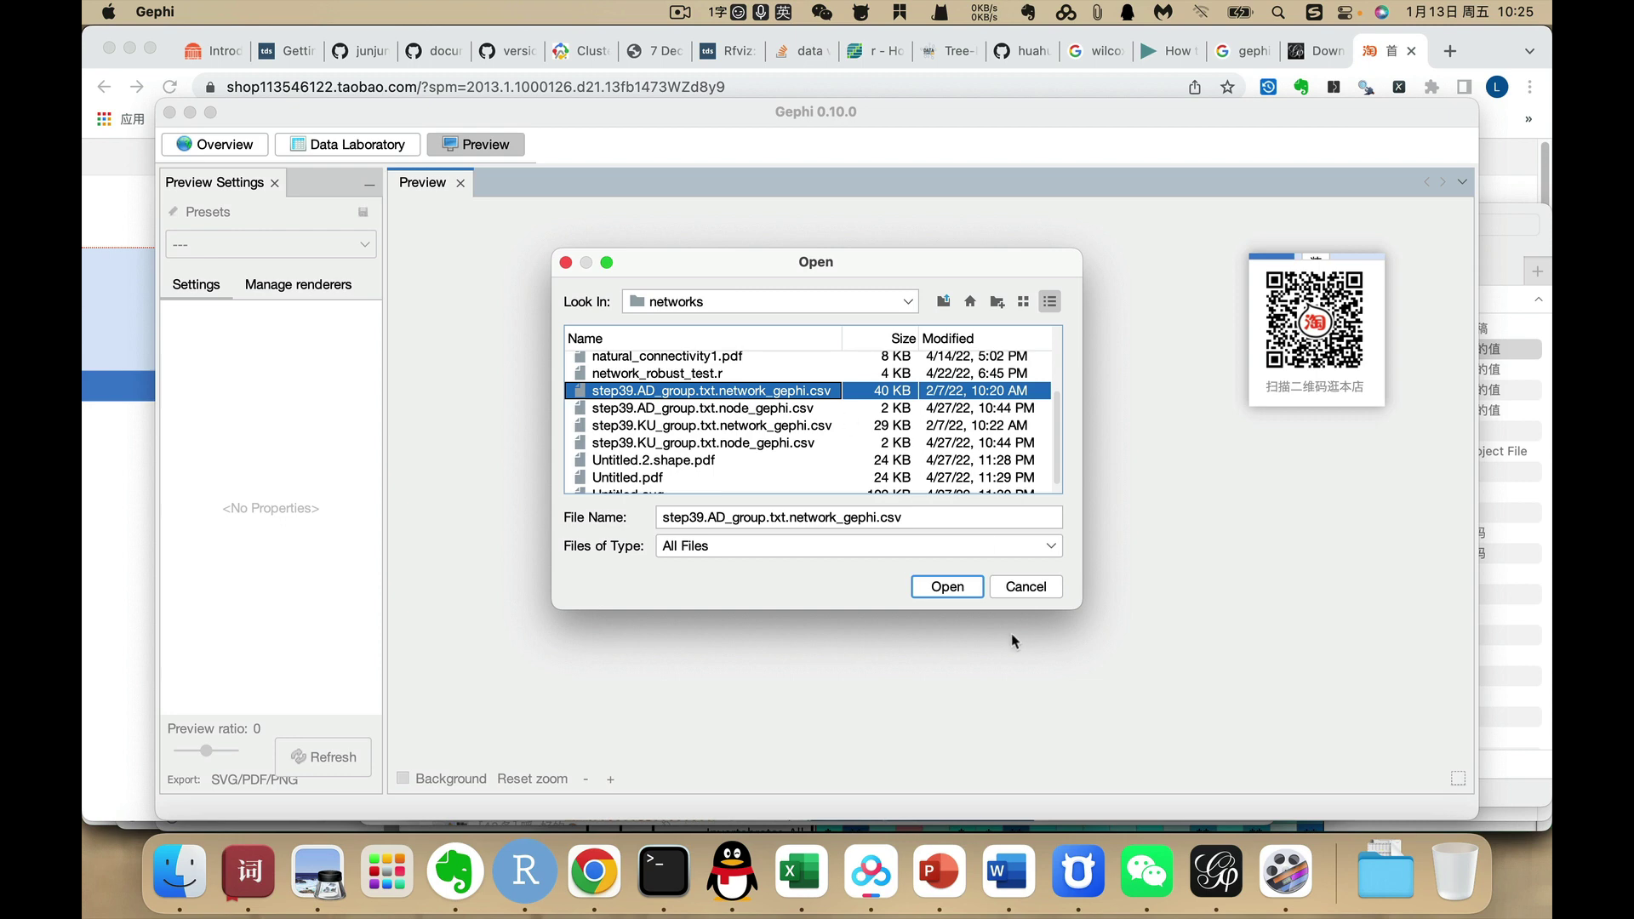
pyautogui.click(944, 587)
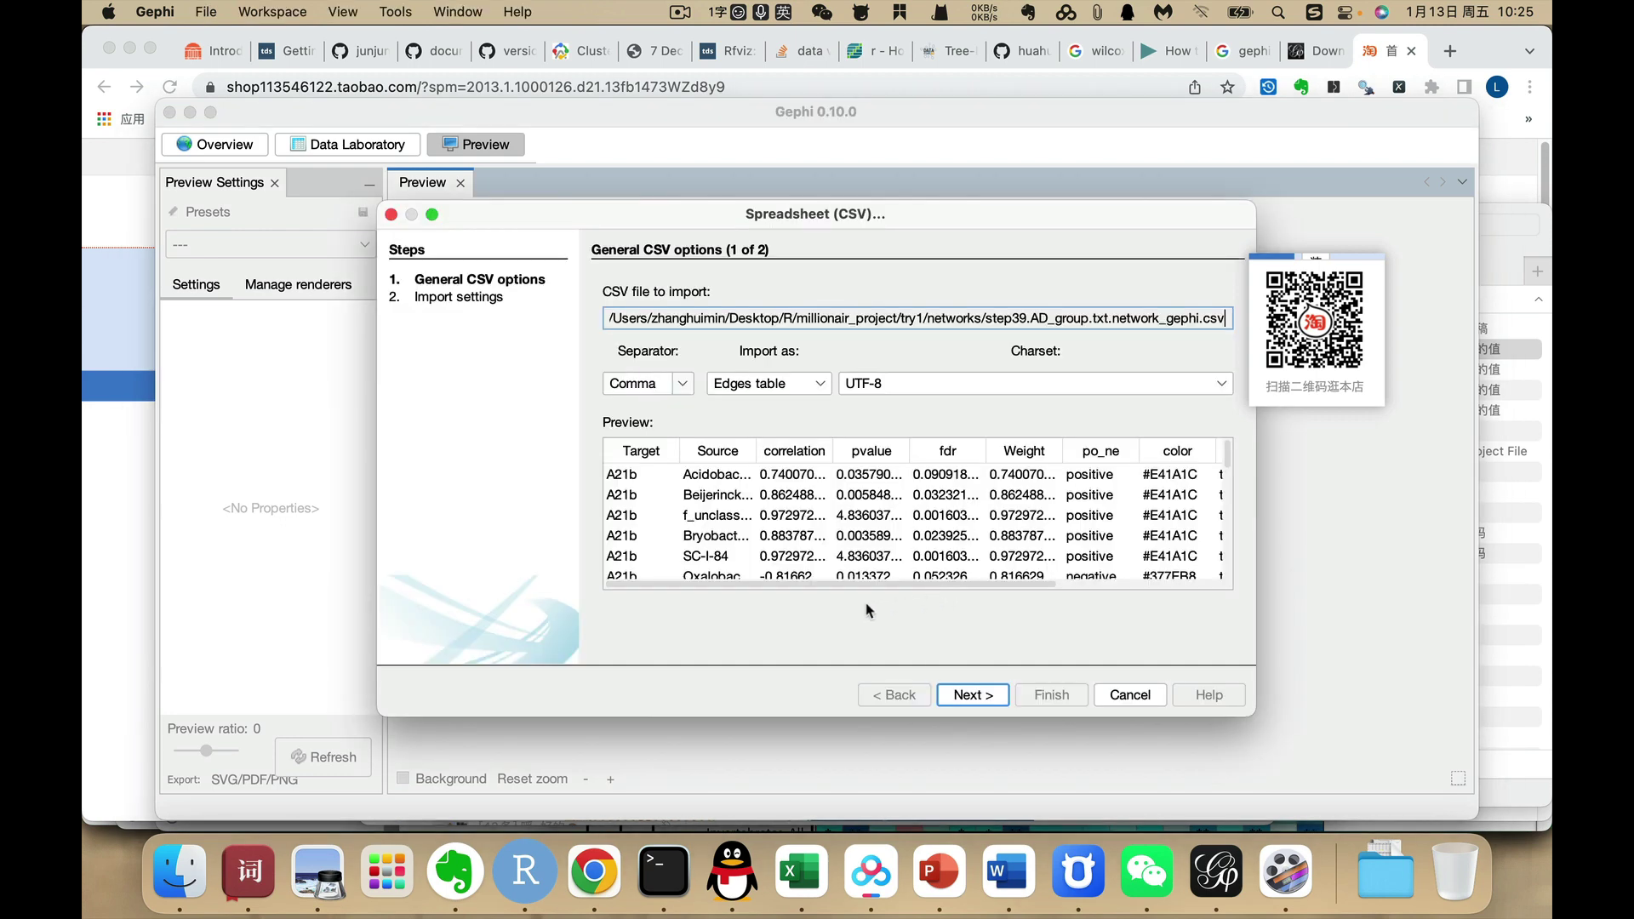
# Import the edges table with the default column settings as an Undirected graph in a new workspace and dismiss the issues report
pyautogui.click(959, 692)
pyautogui.click(1022, 696)
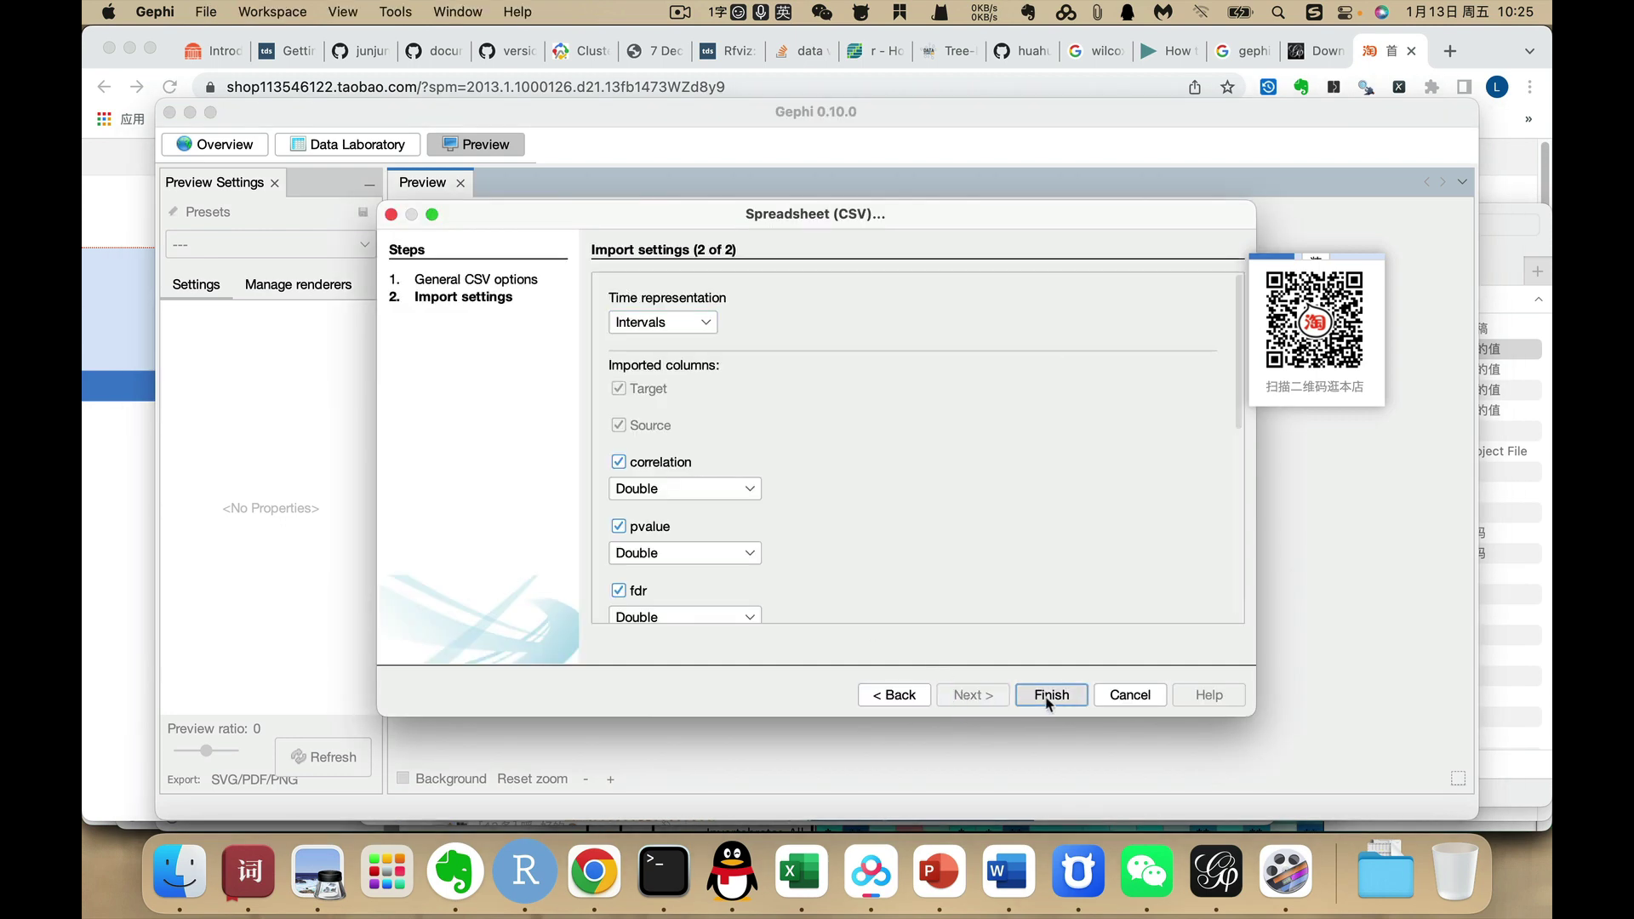
pyautogui.click(642, 472)
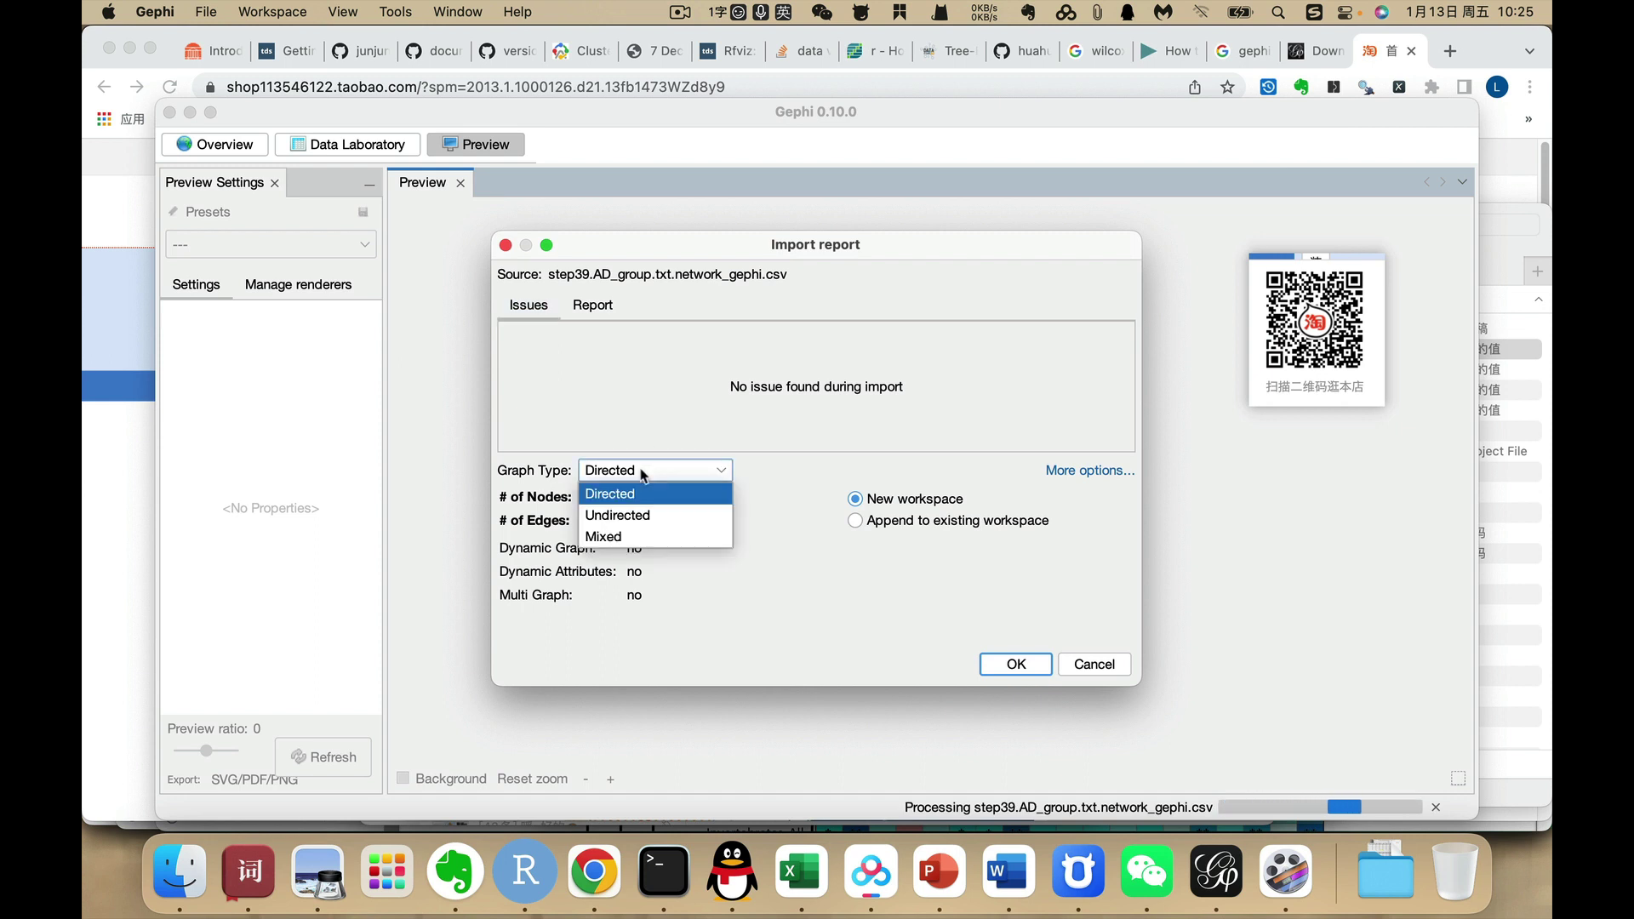
pyautogui.click(626, 516)
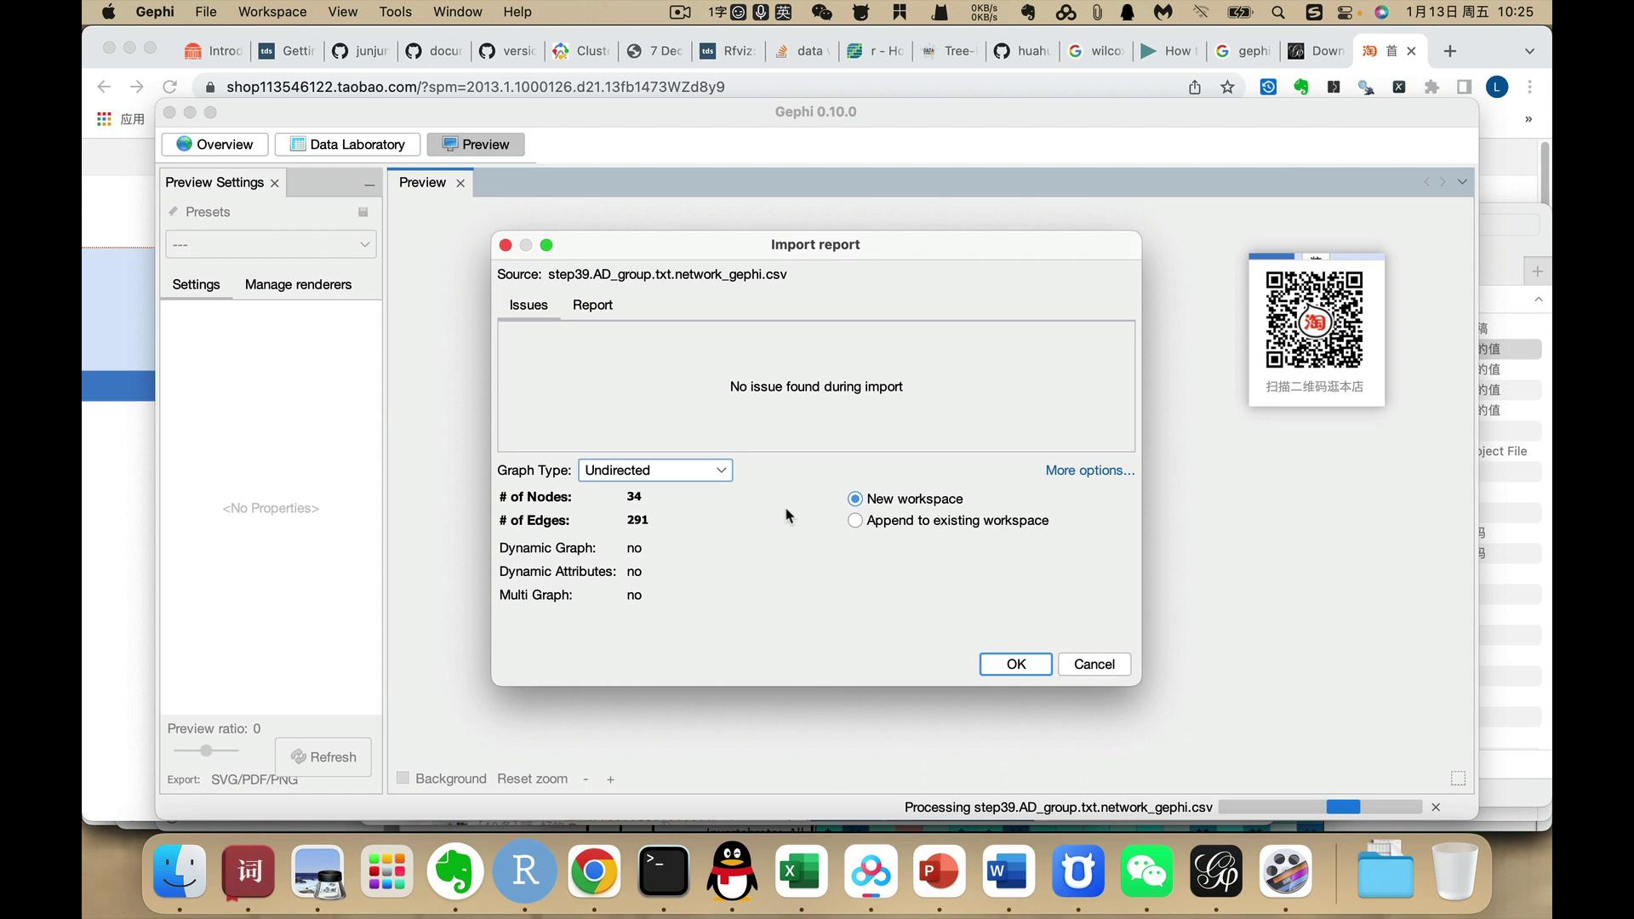
pyautogui.click(1010, 668)
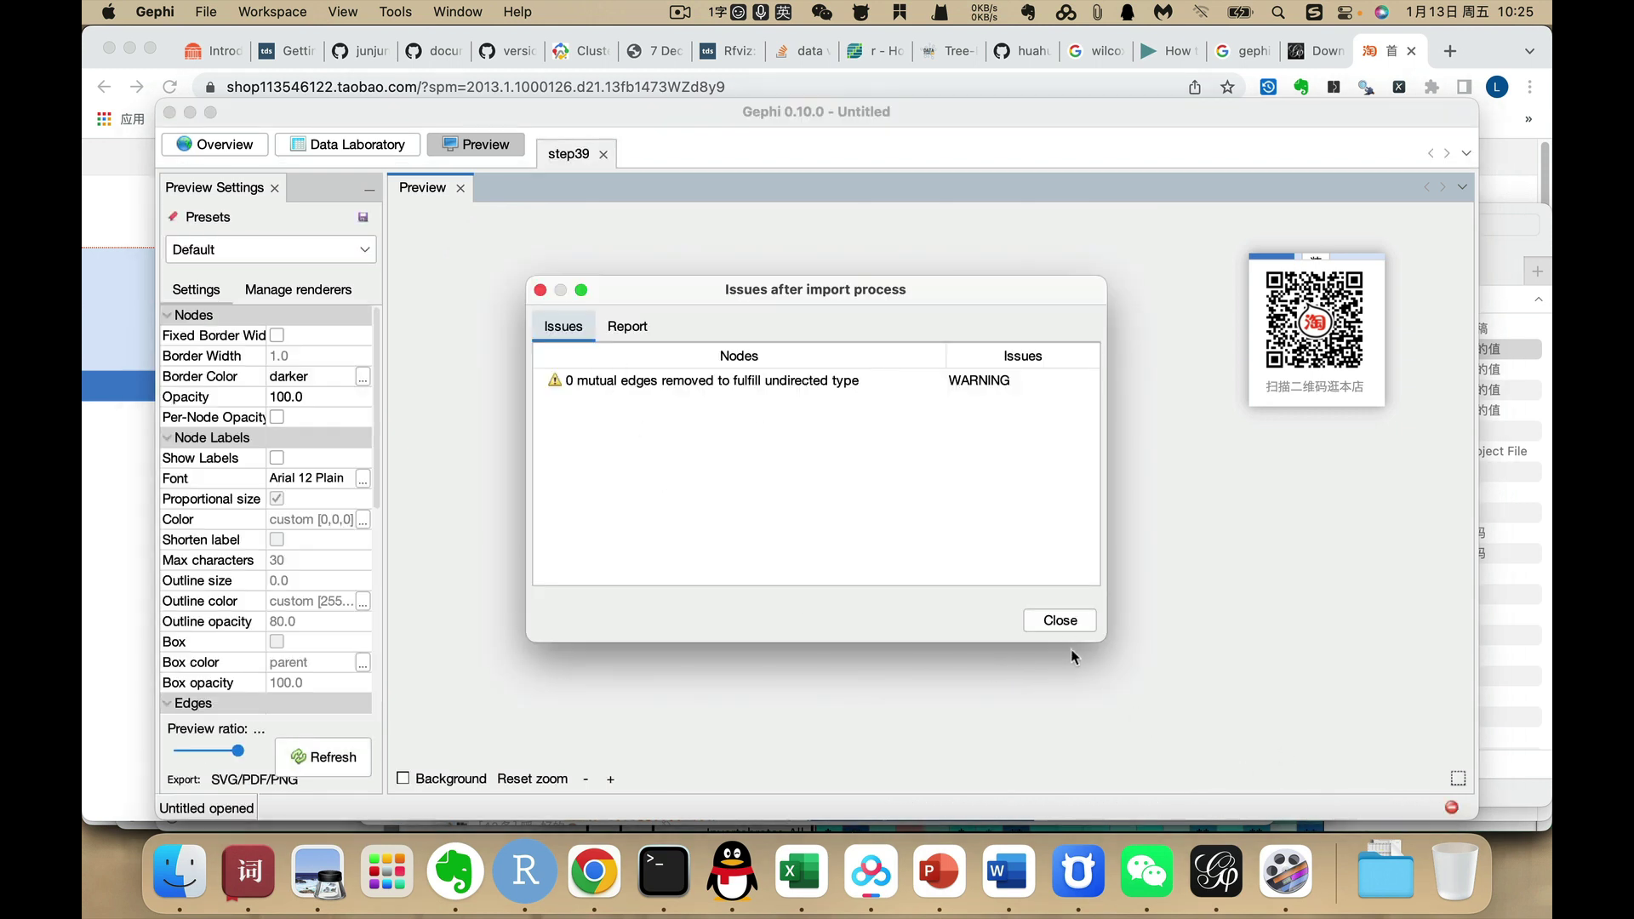
pyautogui.click(1059, 620)
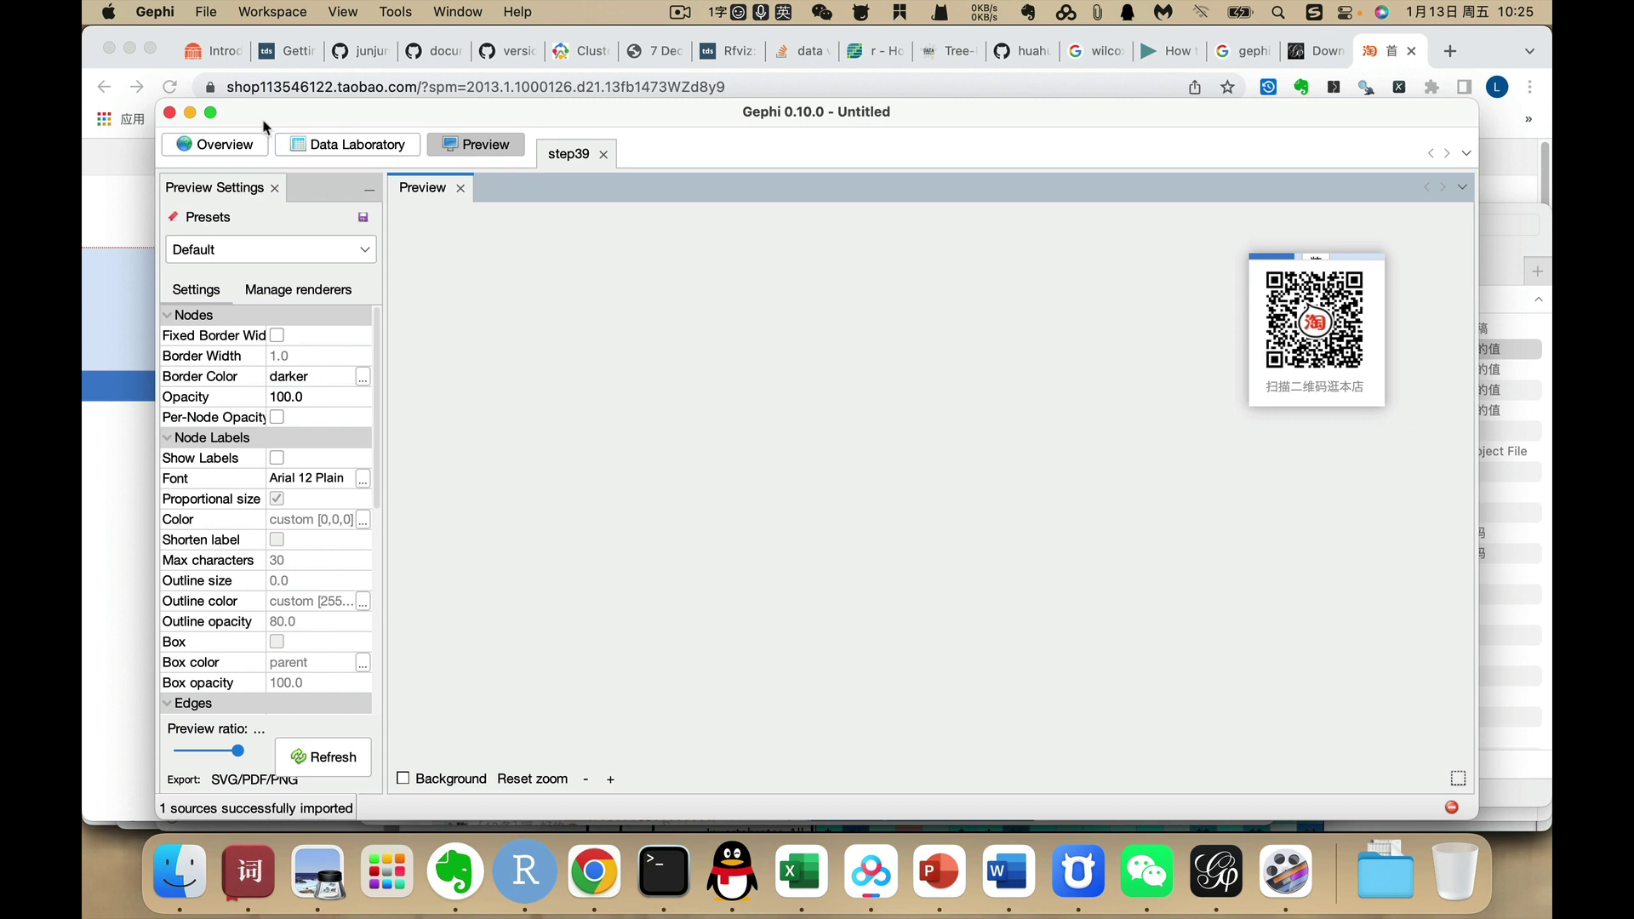
# Open step39.AD_group.txt.node_gephi.csv from the networks folder for spreadsheet import, with the file list in details view
pyautogui.click(208, 12)
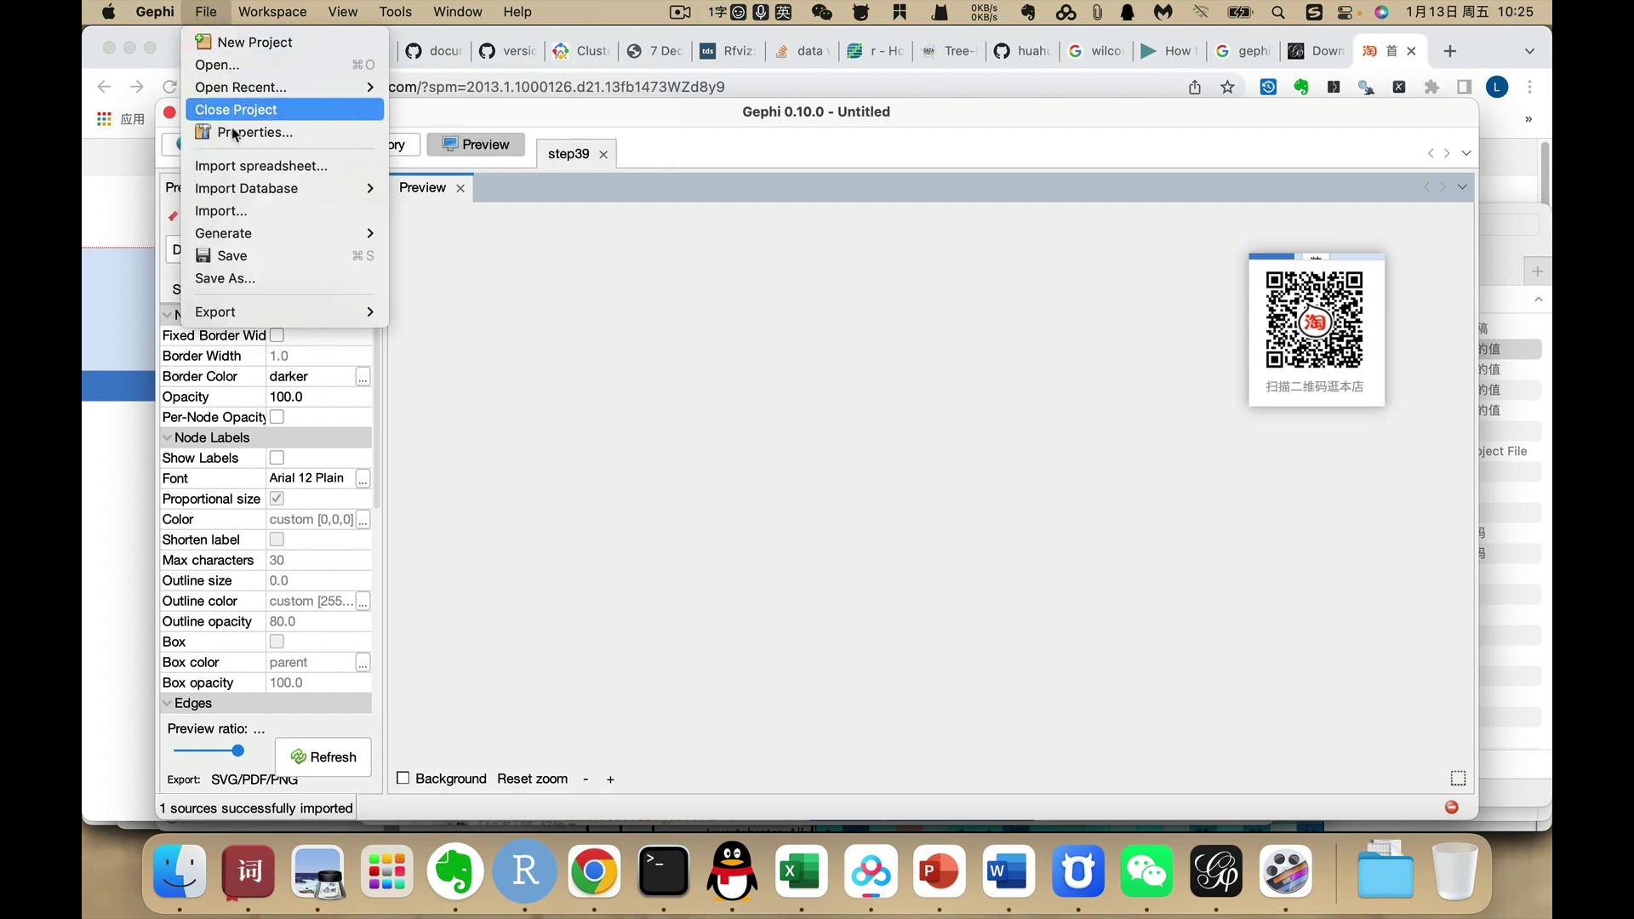
pyautogui.click(237, 166)
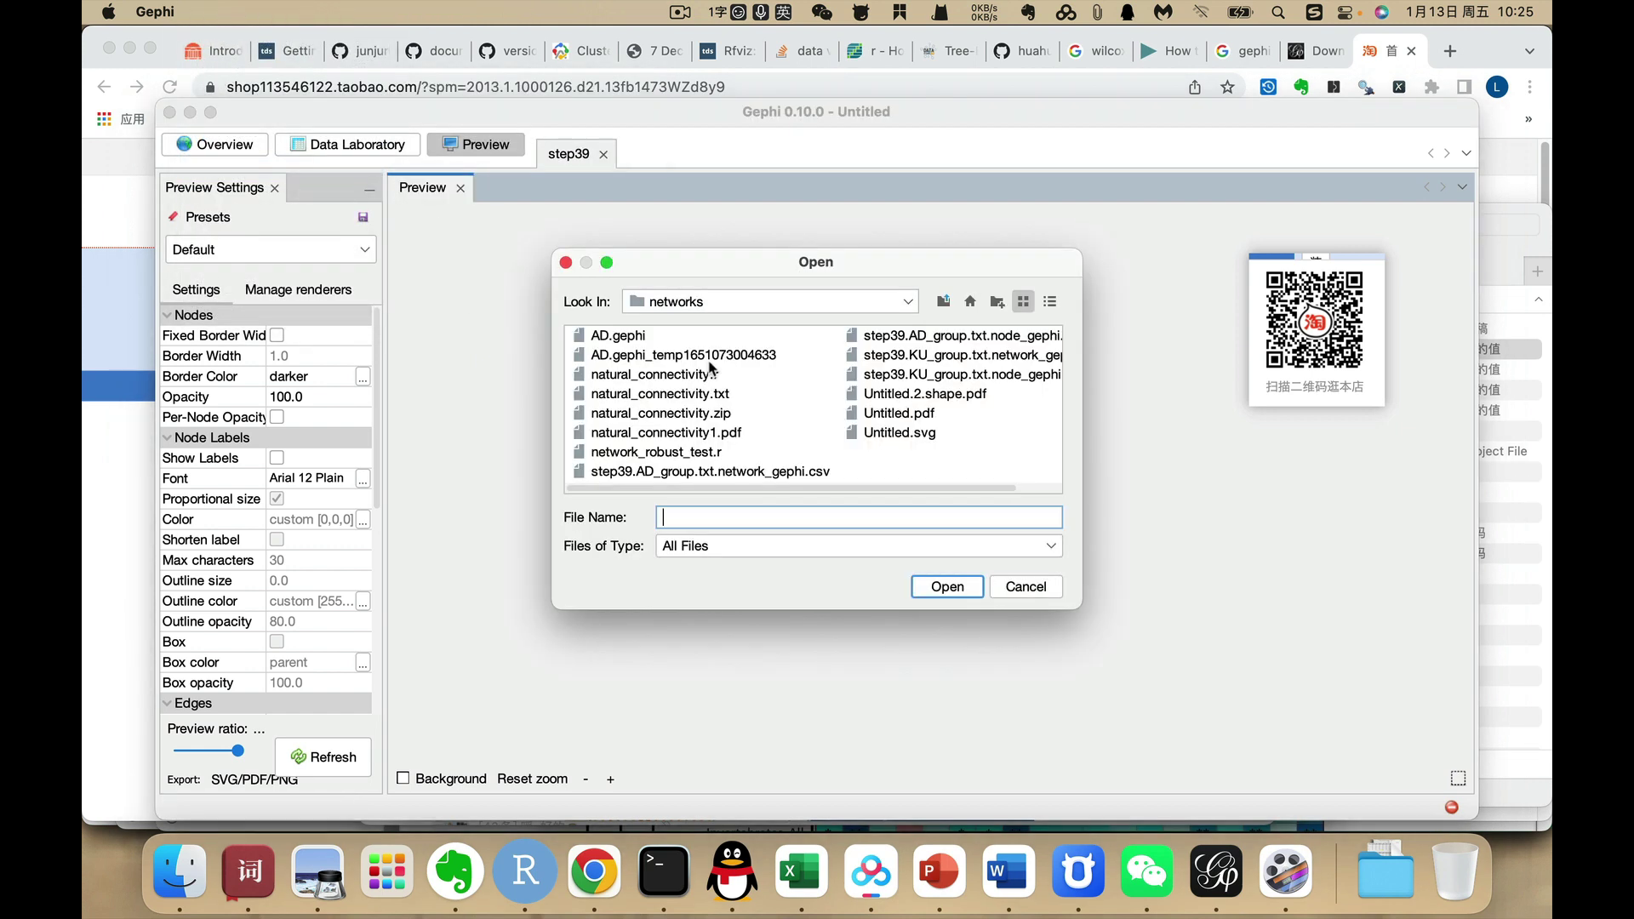
pyautogui.click(1049, 301)
pyautogui.scroll(-2, 770, 432)
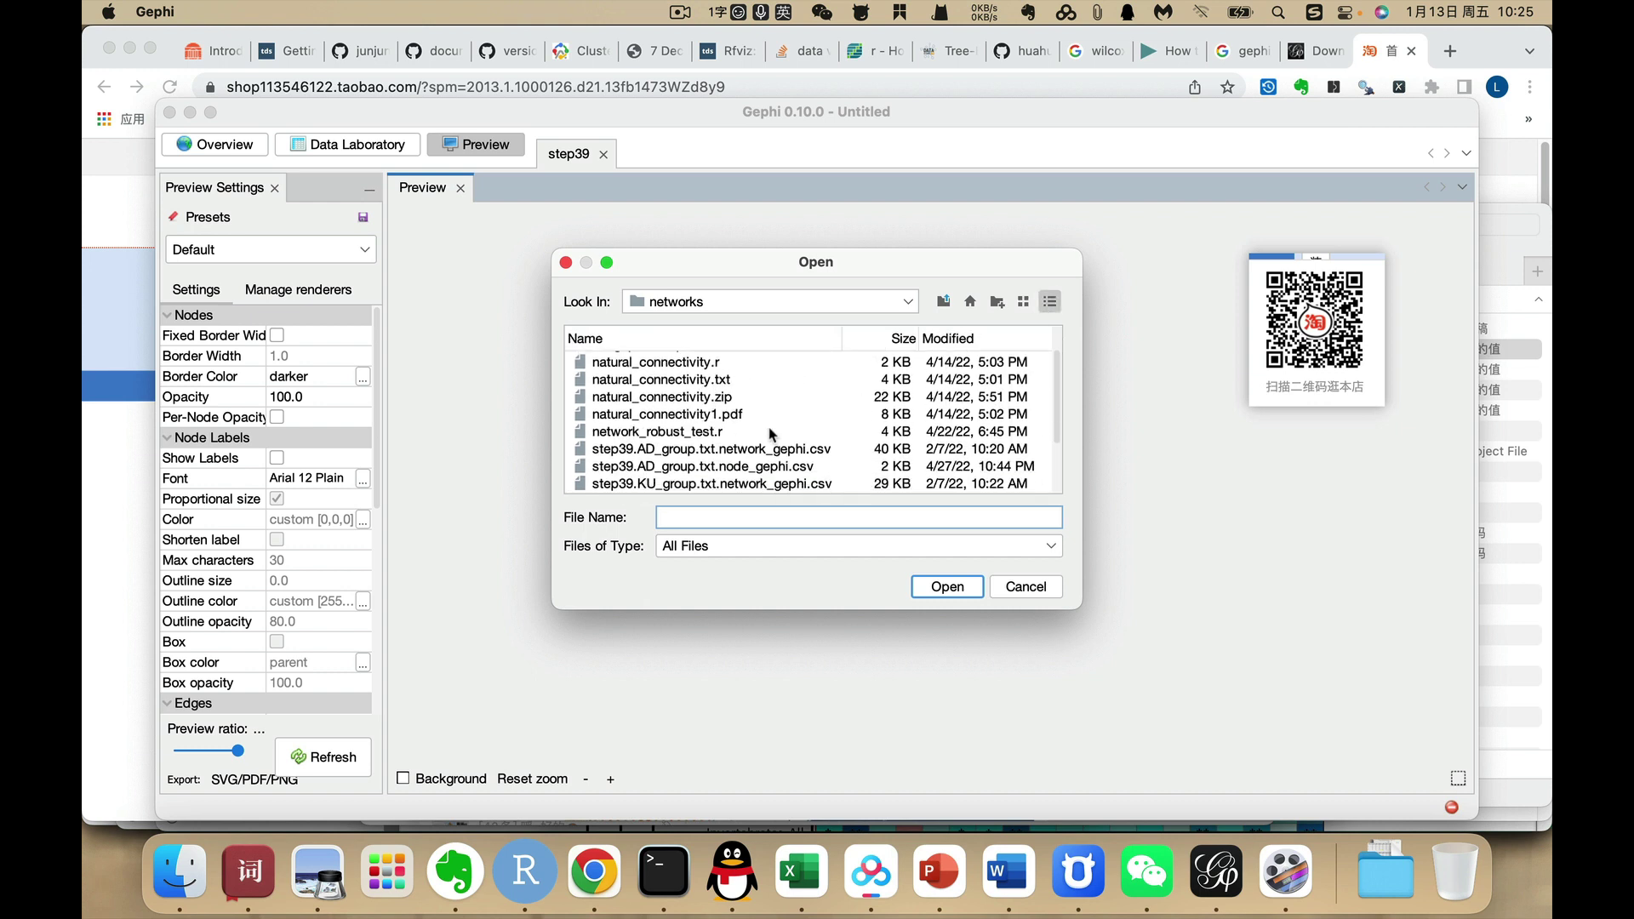
pyautogui.click(737, 469)
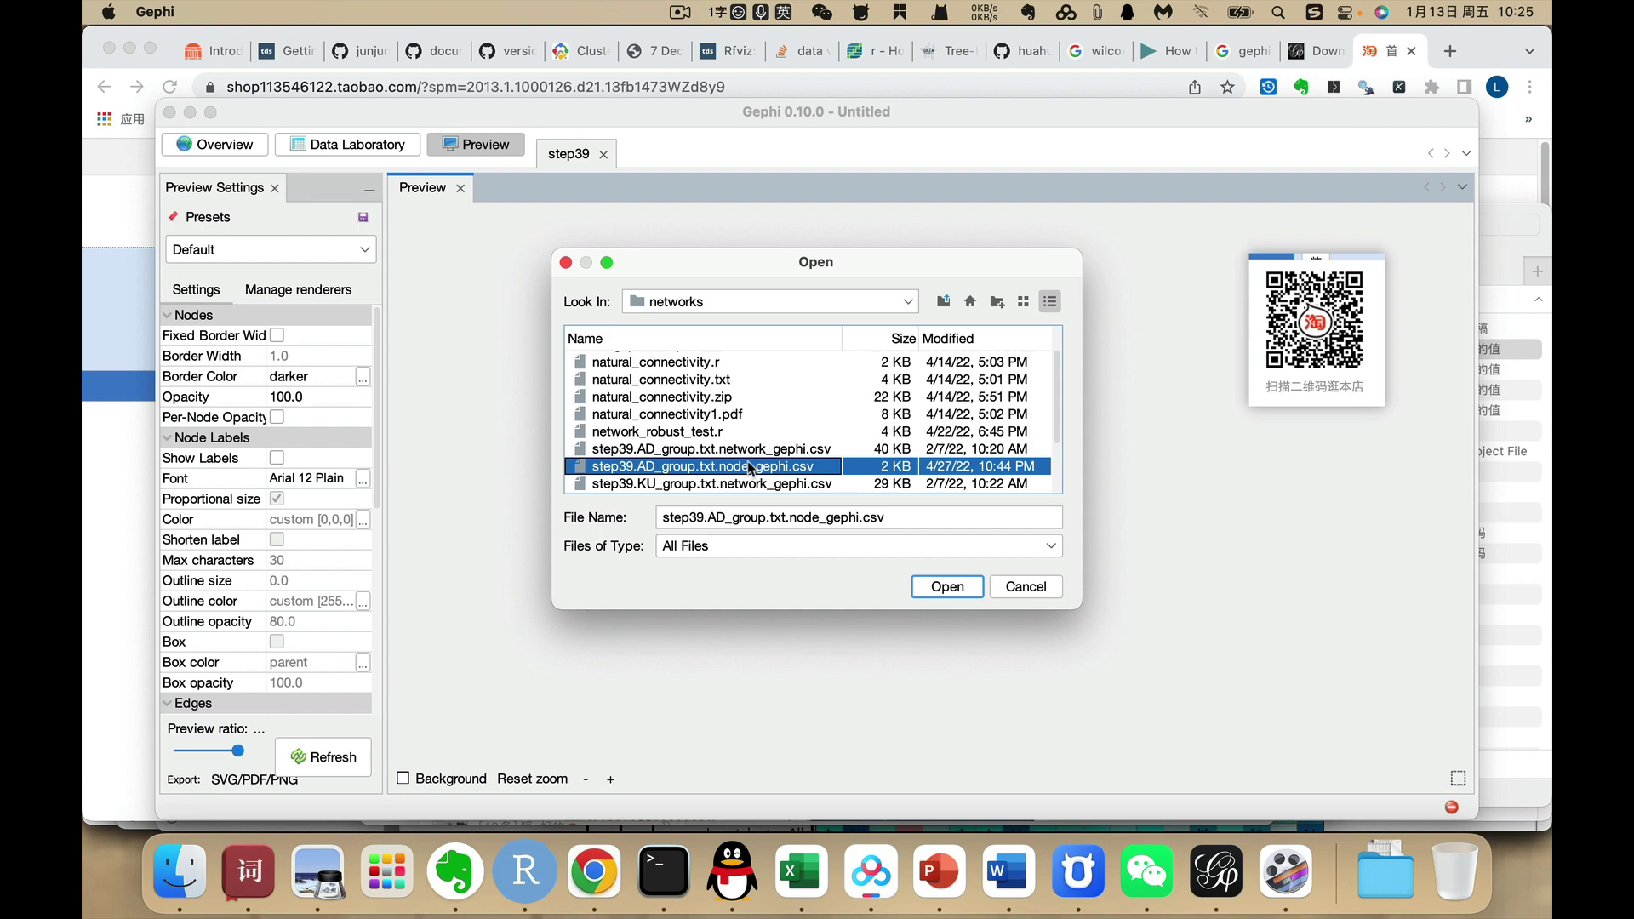
pyautogui.click(943, 587)
# Import the nodes table as an Undirected graph appended to the existing workspace, keeping the default column settings, and refresh the preview
pyautogui.click(970, 694)
pyautogui.click(1044, 696)
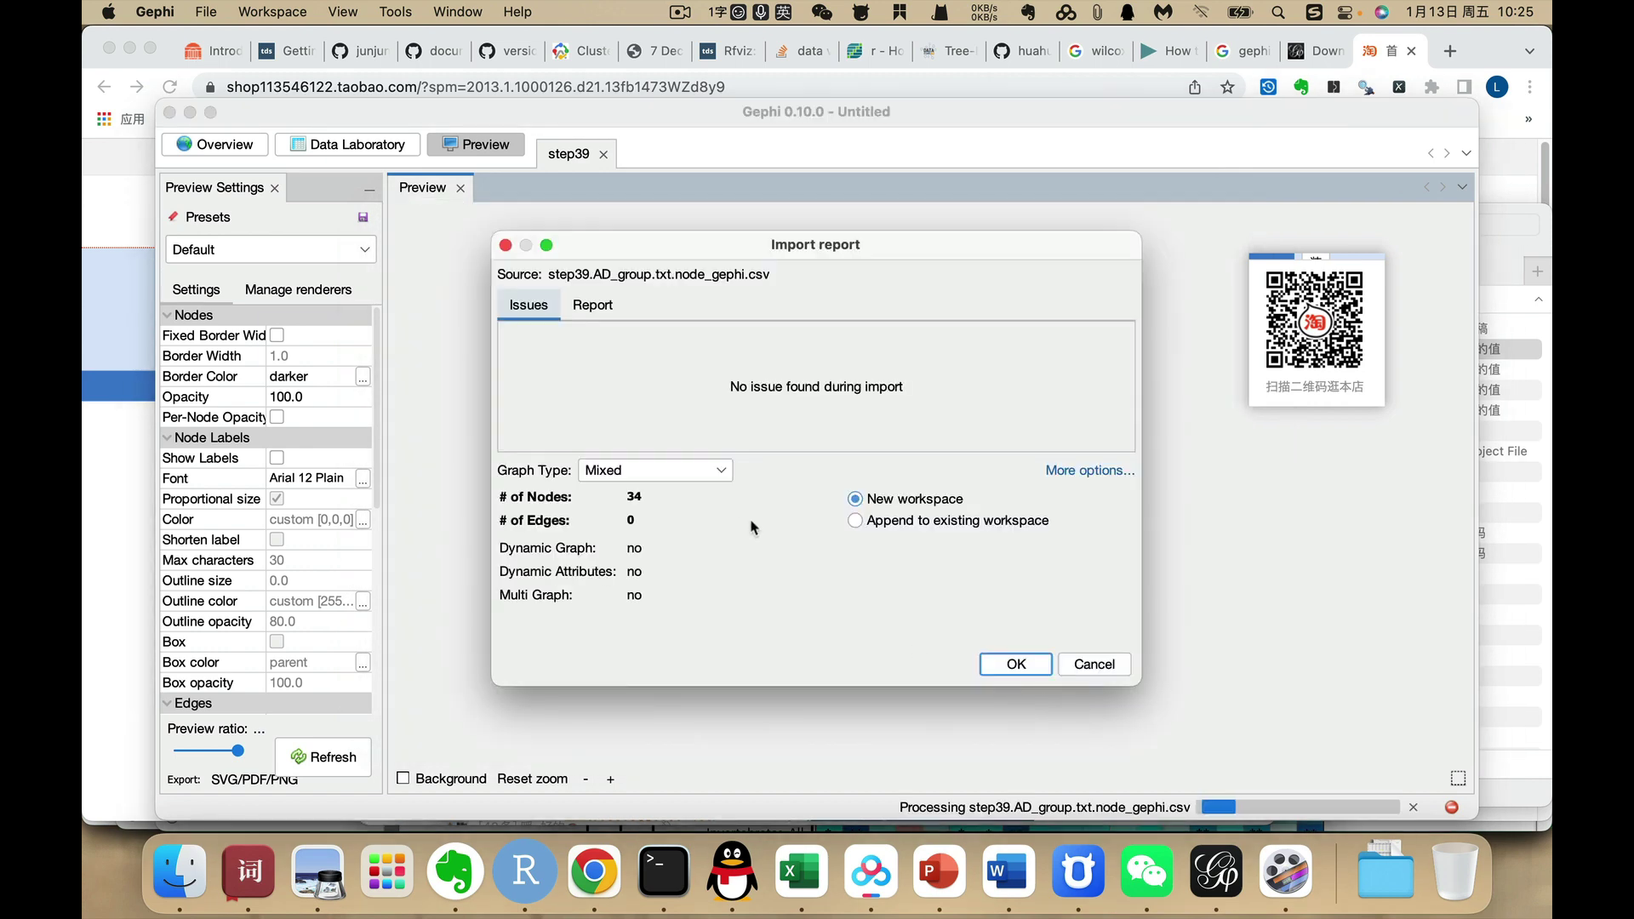
pyautogui.click(655, 470)
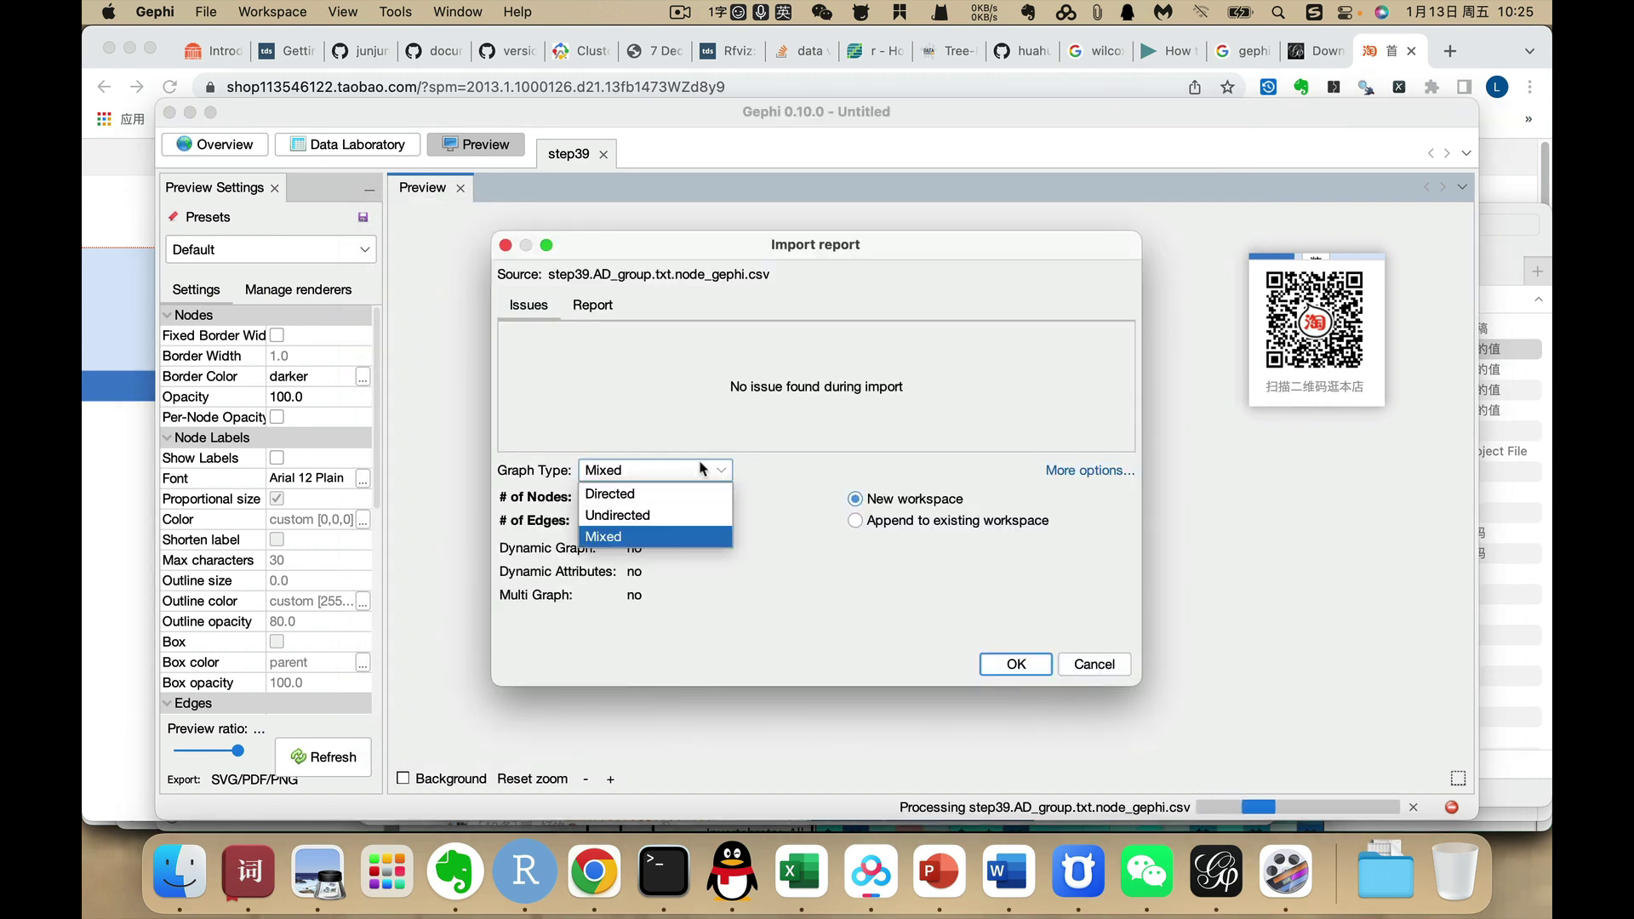
pyautogui.click(654, 515)
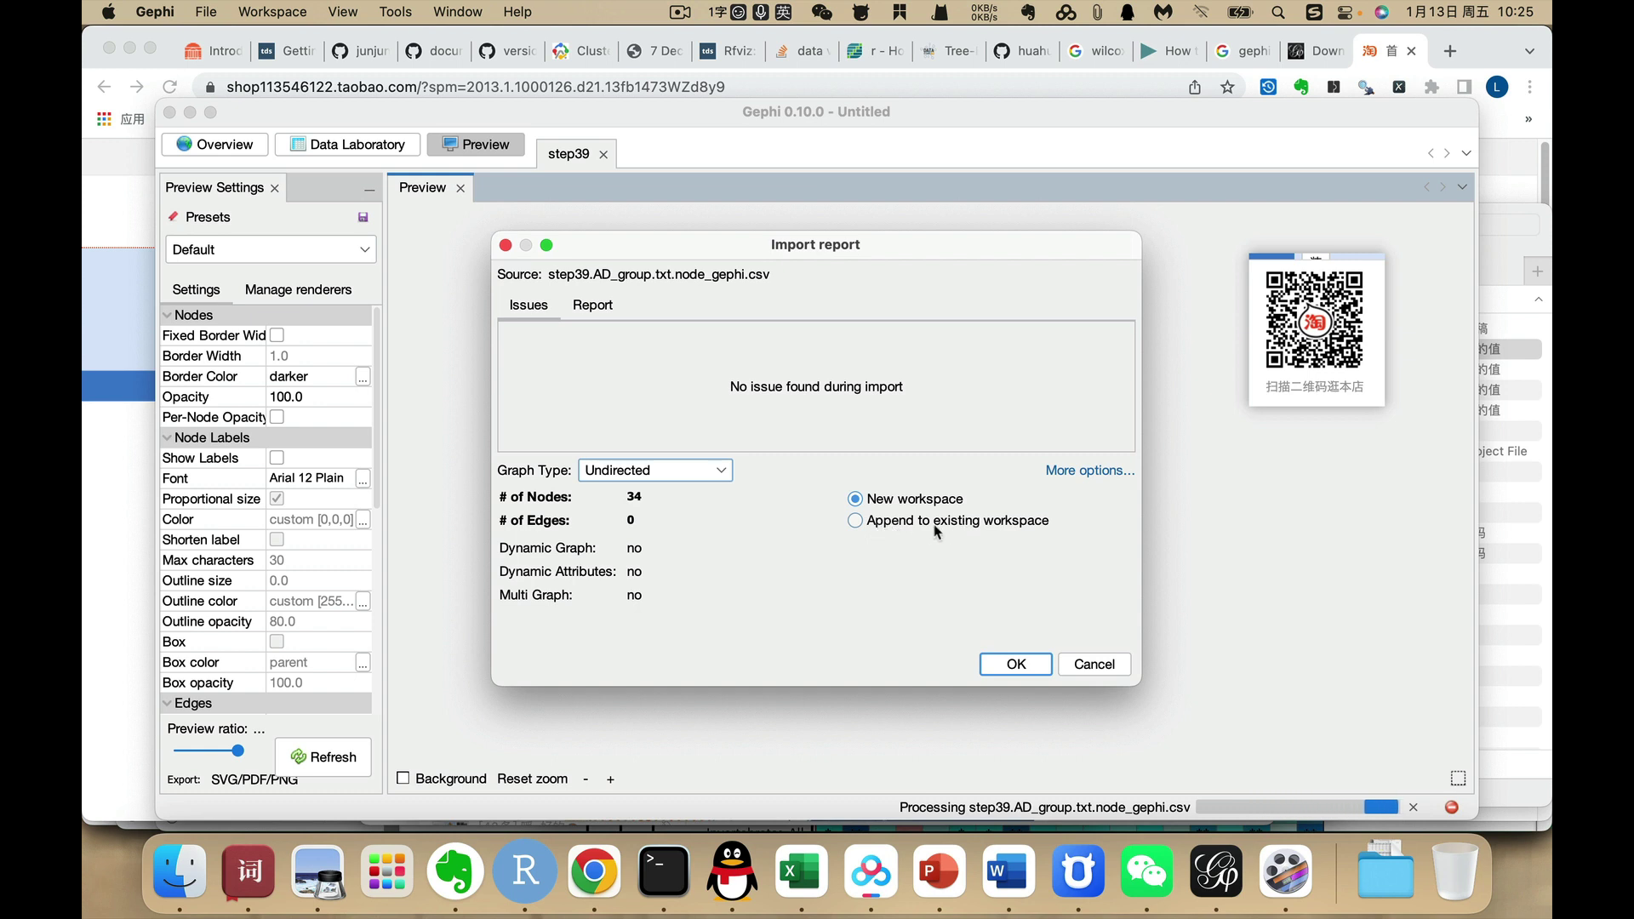
pyautogui.click(888, 522)
pyautogui.click(1000, 662)
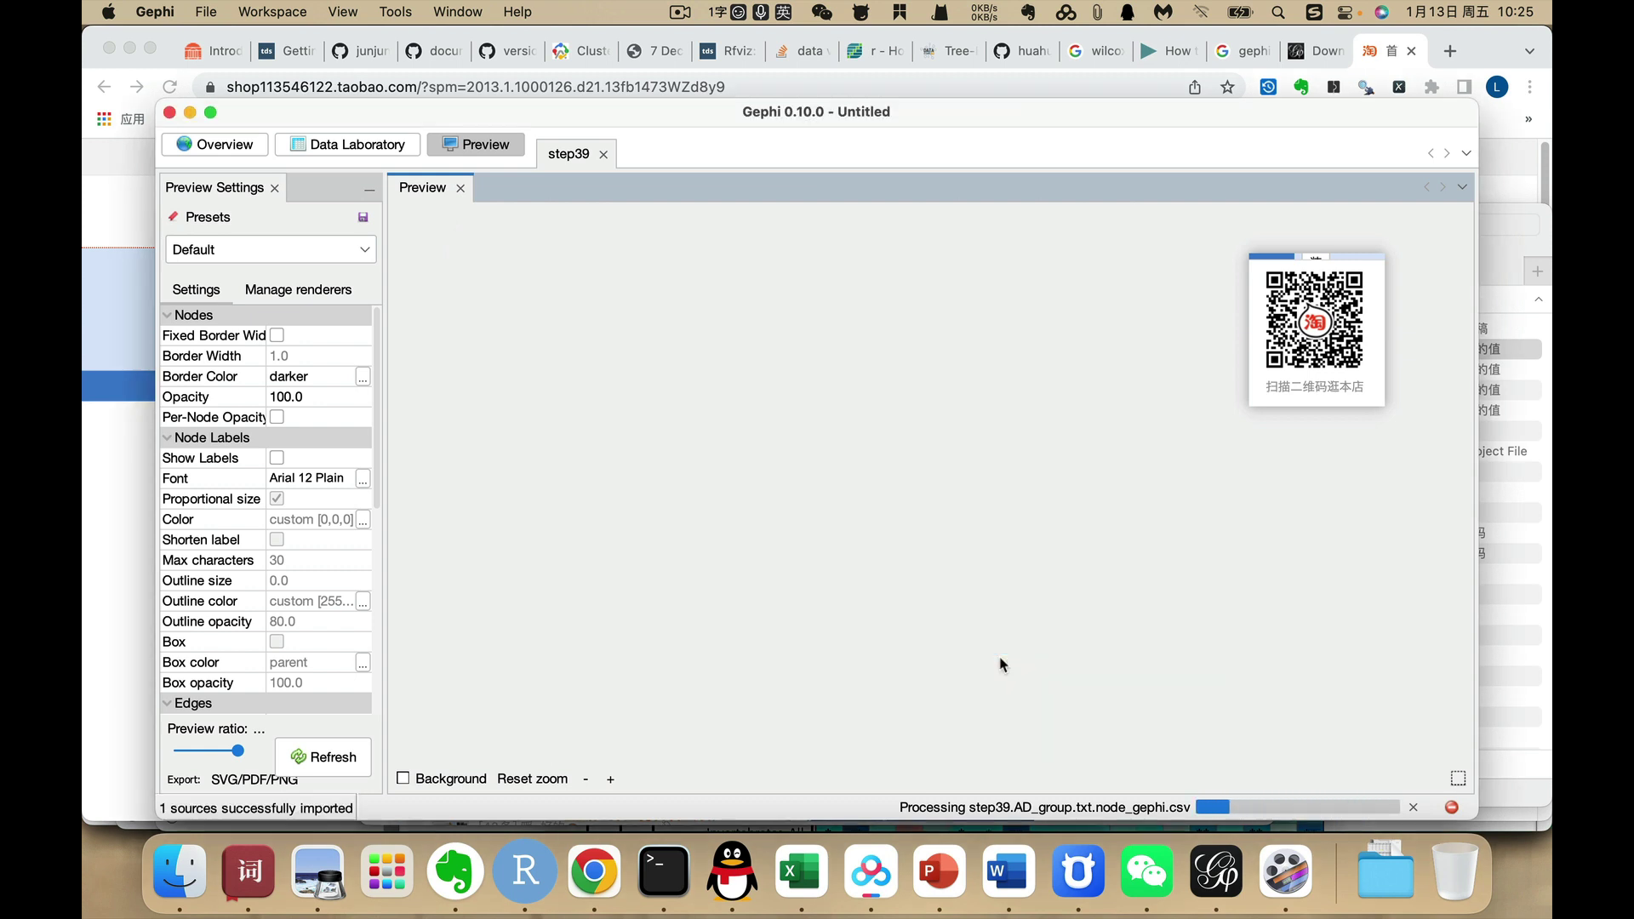
pyautogui.click(337, 757)
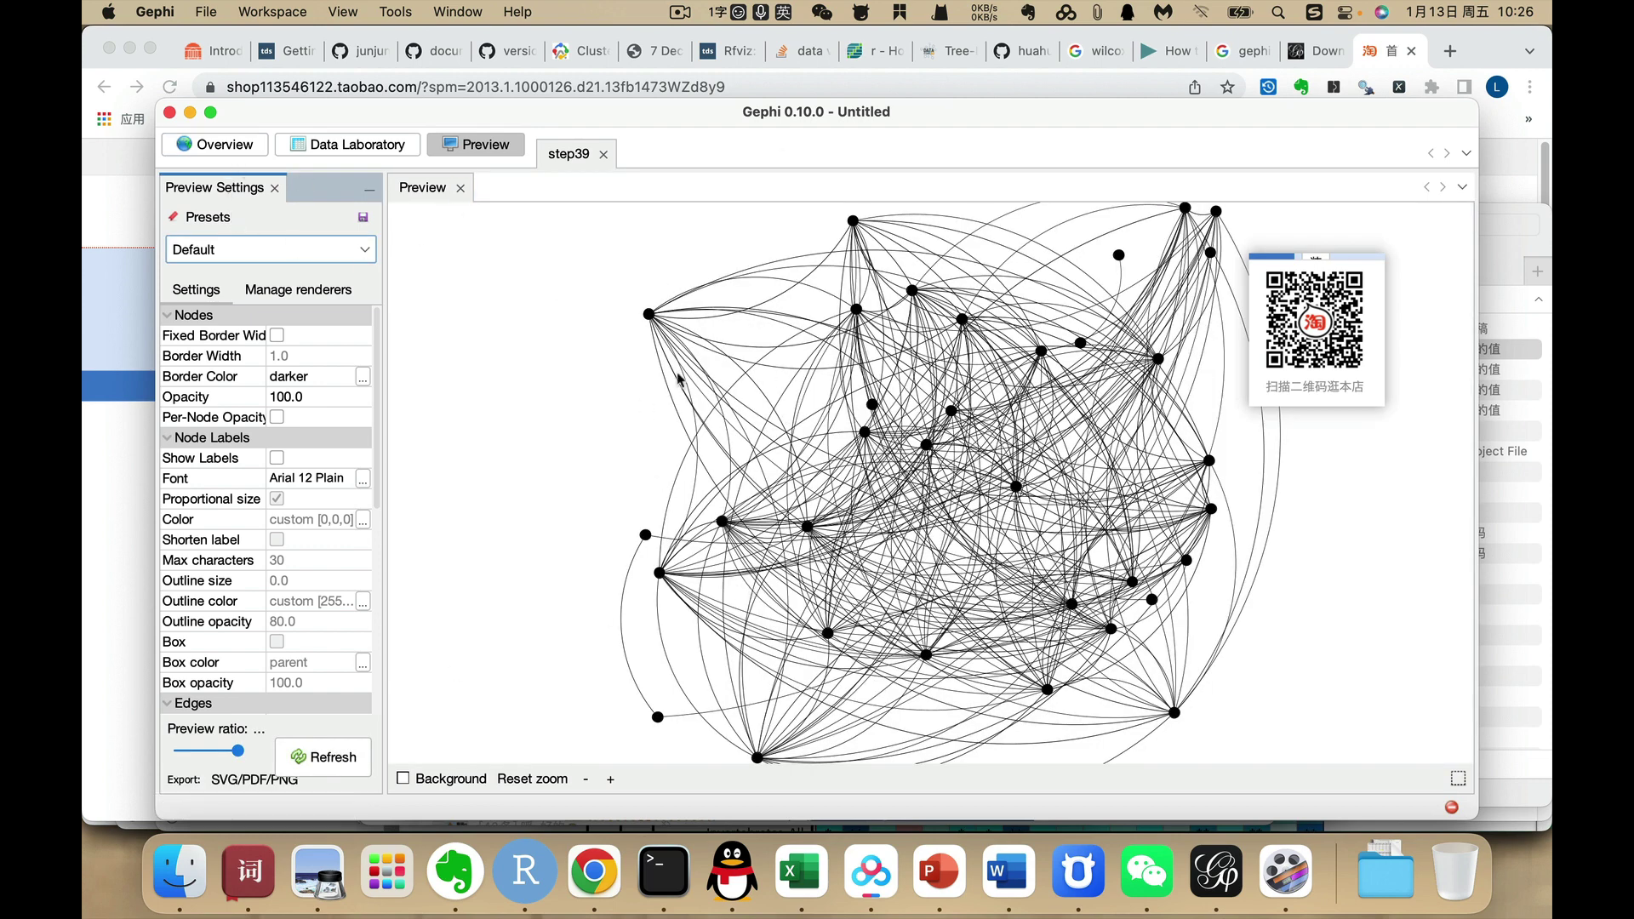
# Arrange the graph in the Overview with the Fruchterman Reingold layout, running it briefly and stopping it
pyautogui.click(209, 146)
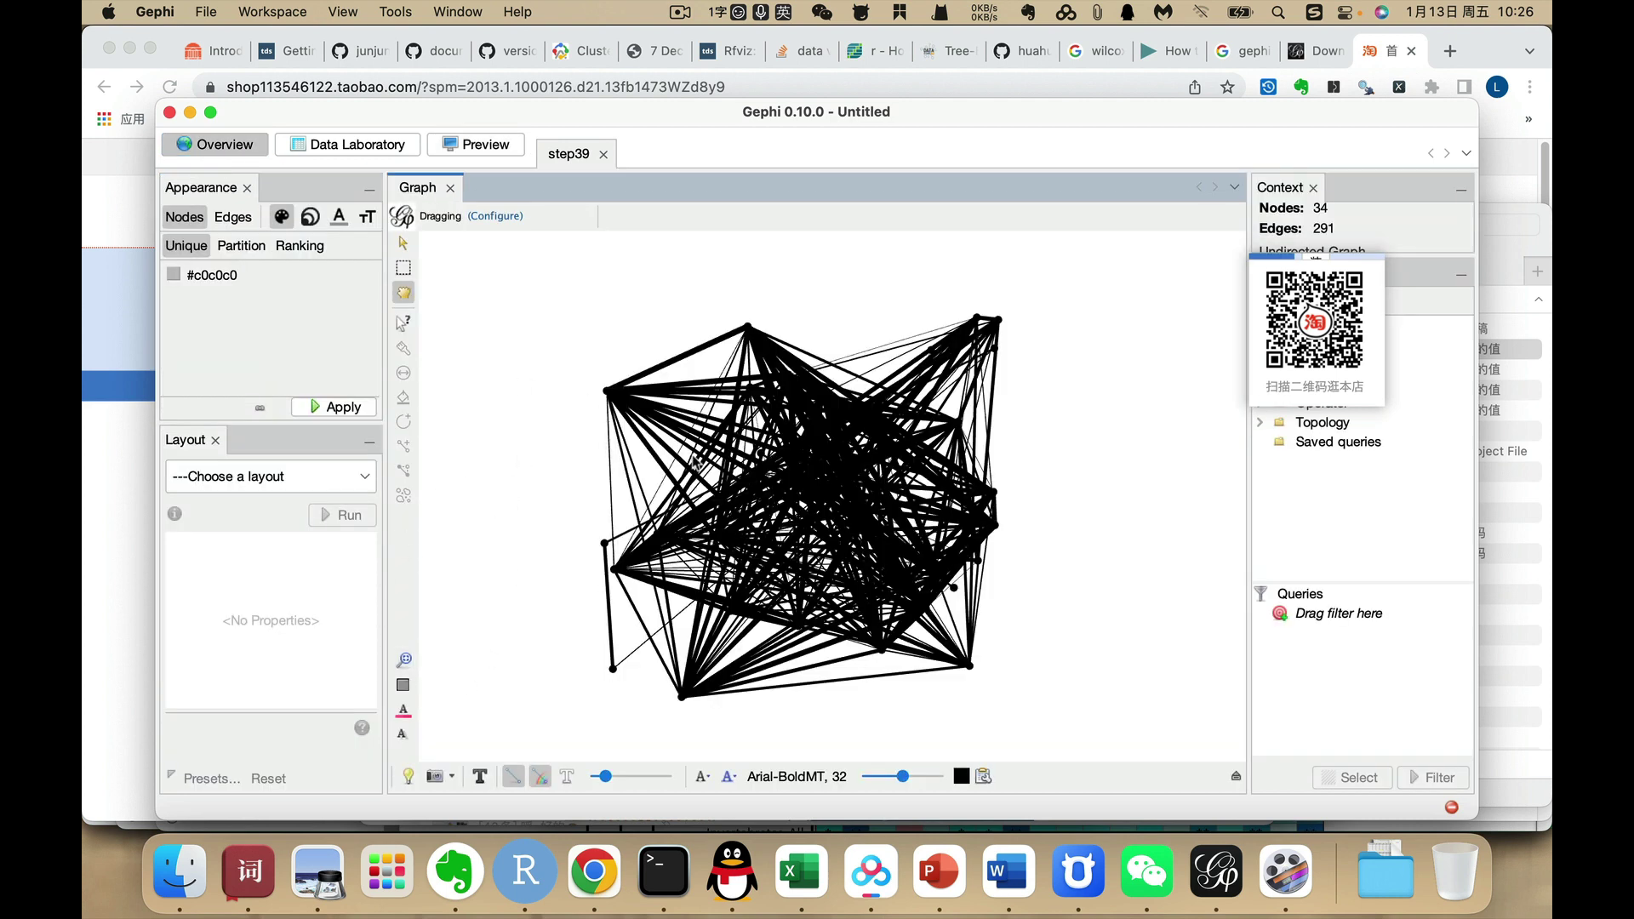
pyautogui.click(255, 481)
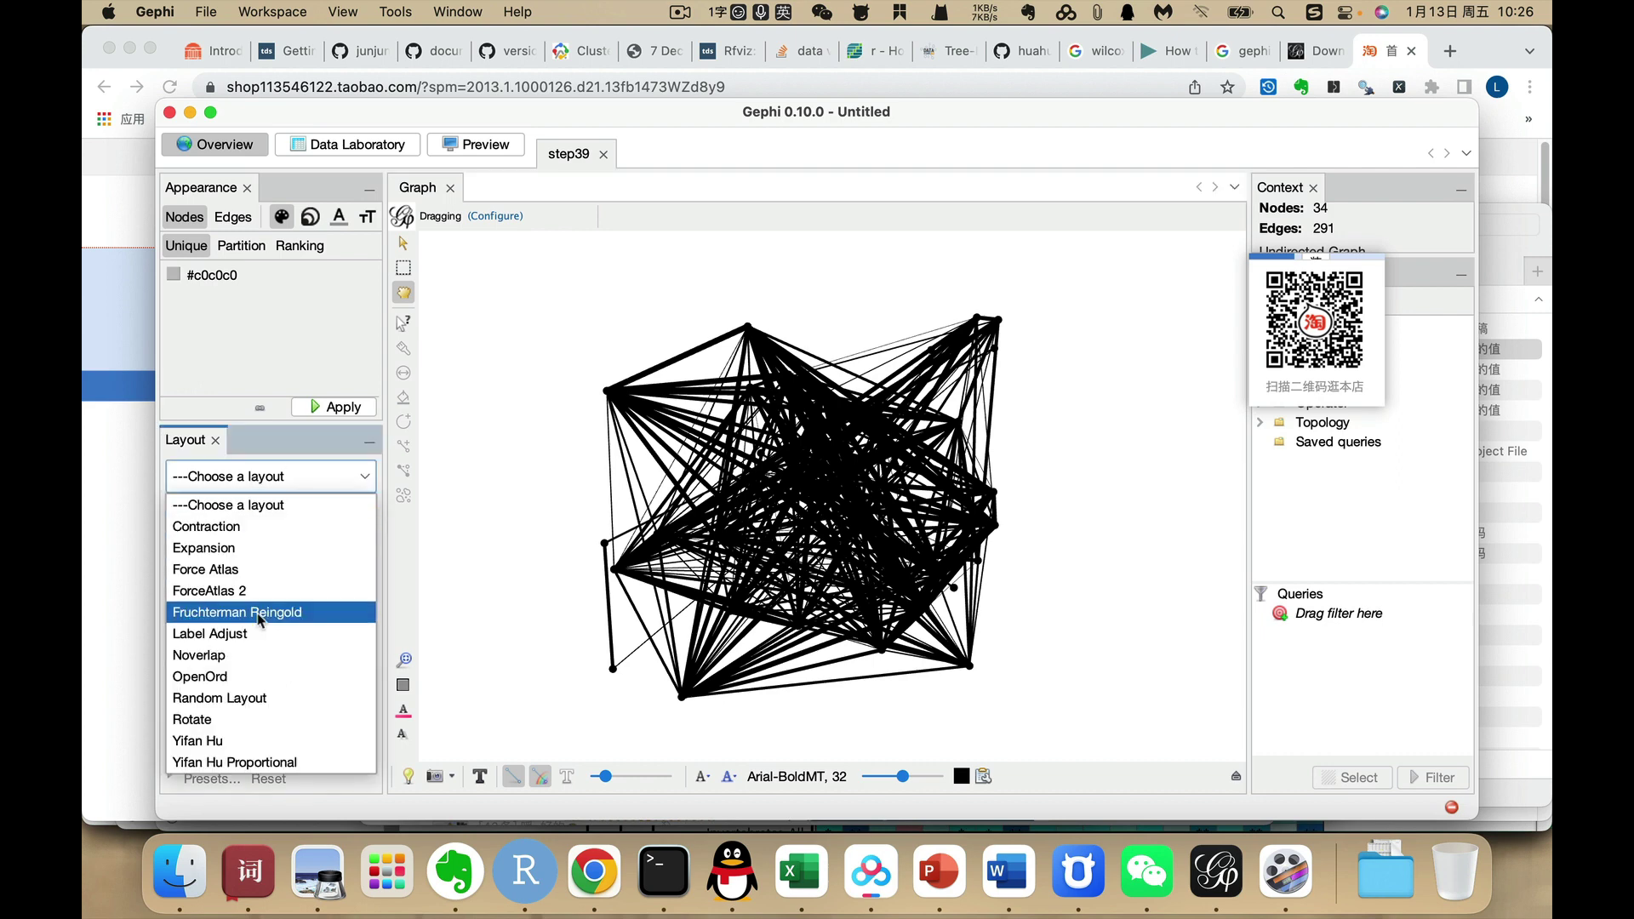
pyautogui.click(258, 612)
pyautogui.click(358, 516)
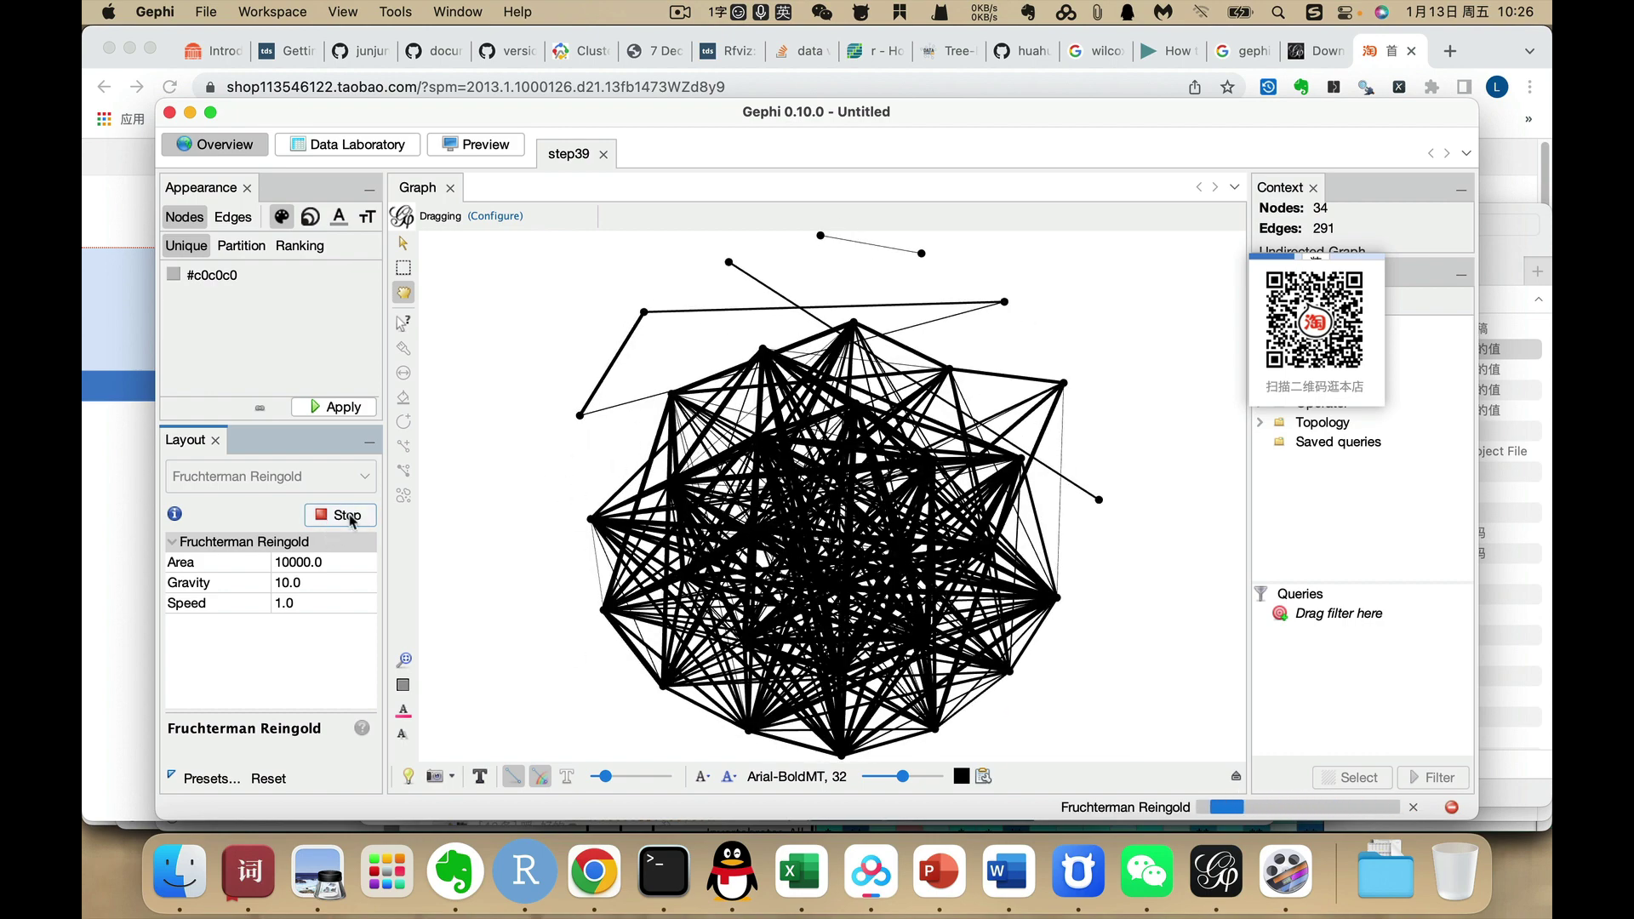
pyautogui.click(348, 517)
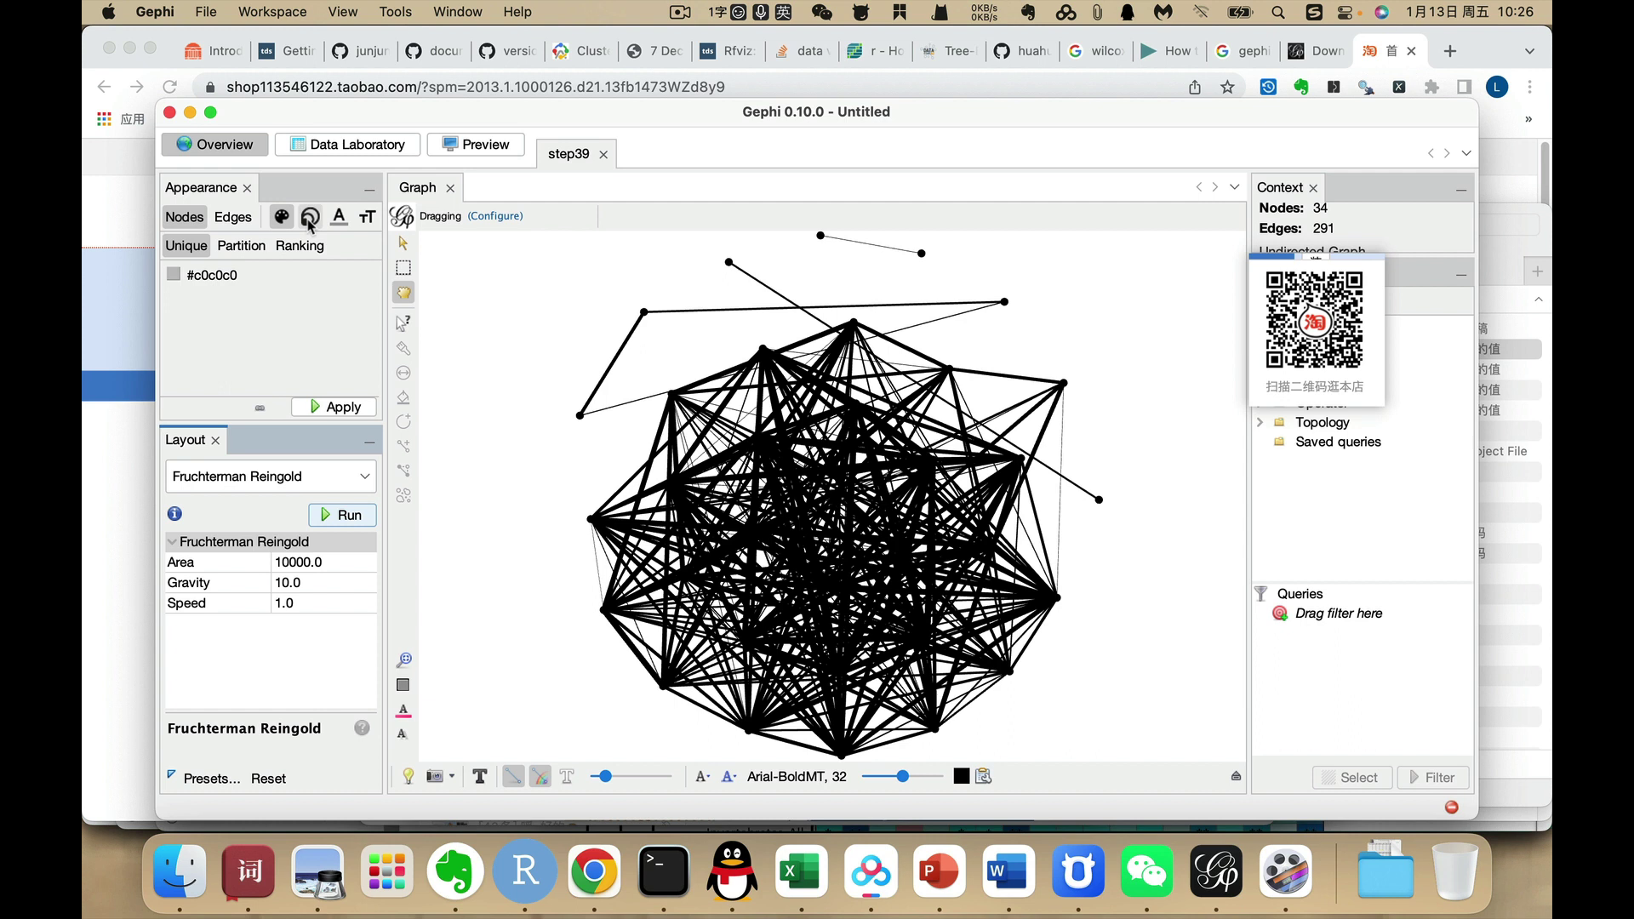
# Color the nodes by partition using the attribute p
pyautogui.click(241, 246)
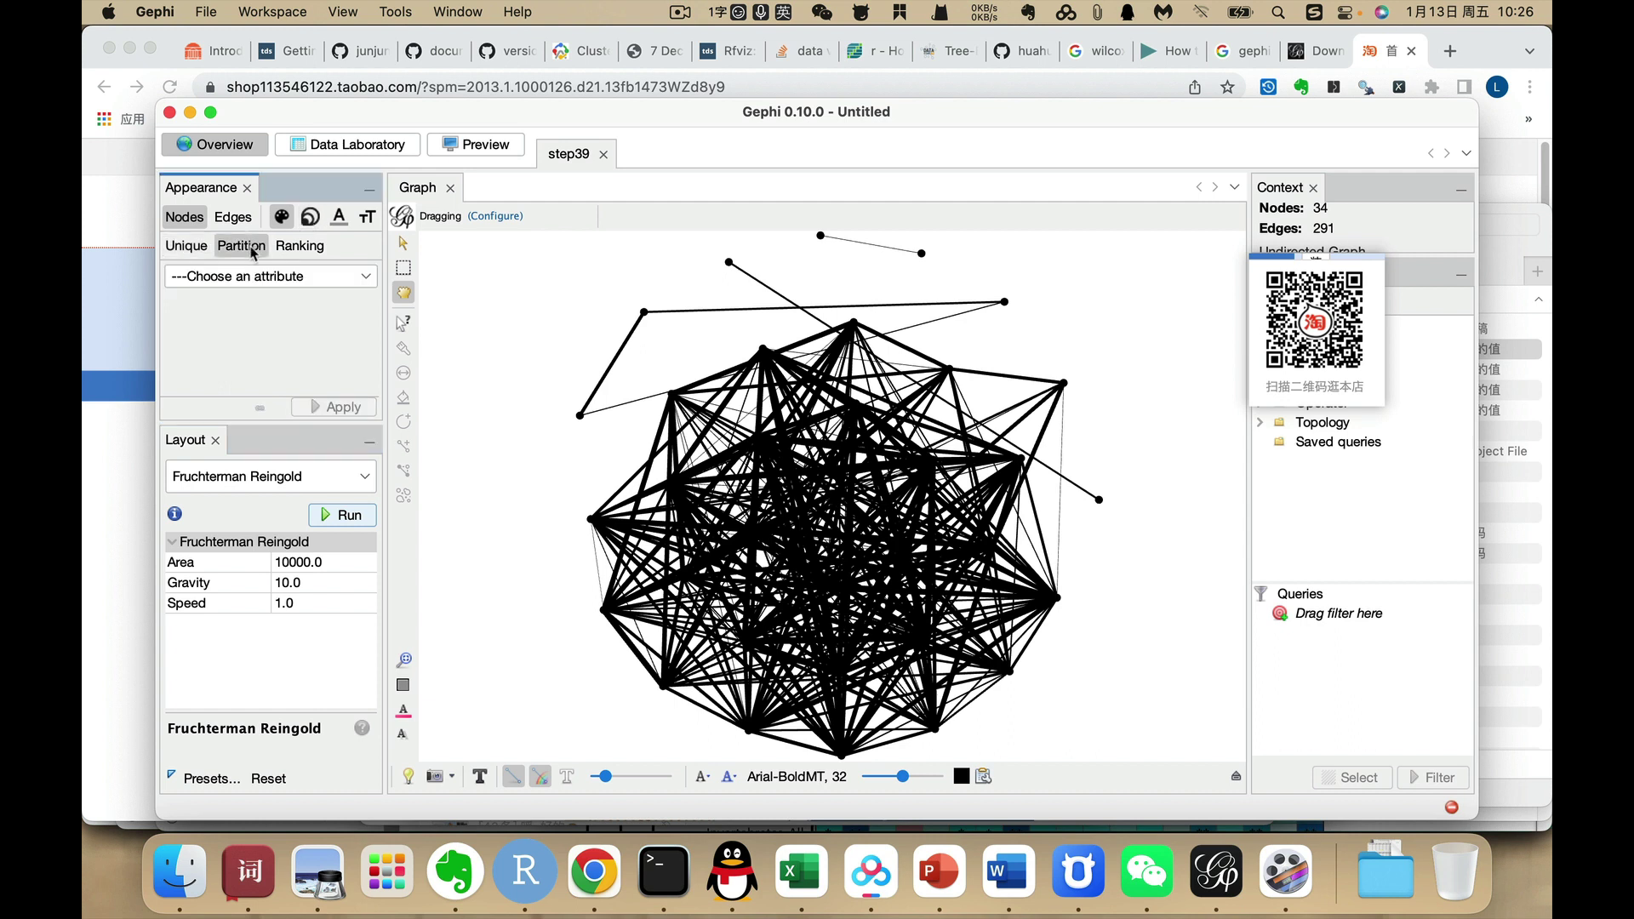
pyautogui.click(262, 275)
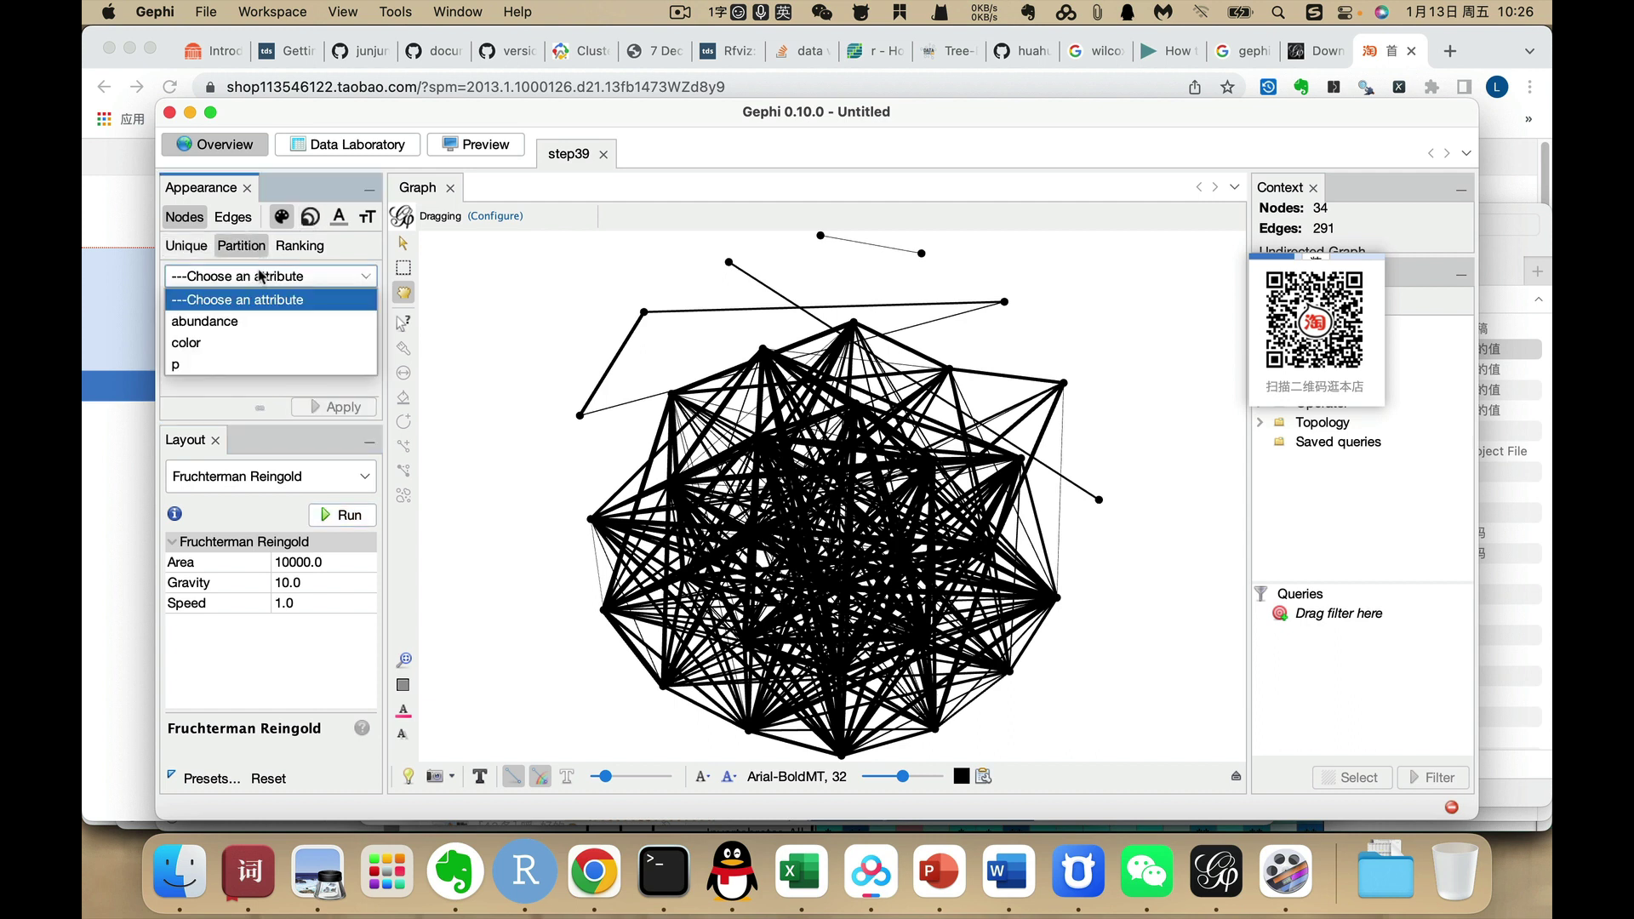
pyautogui.click(212, 362)
pyautogui.click(314, 406)
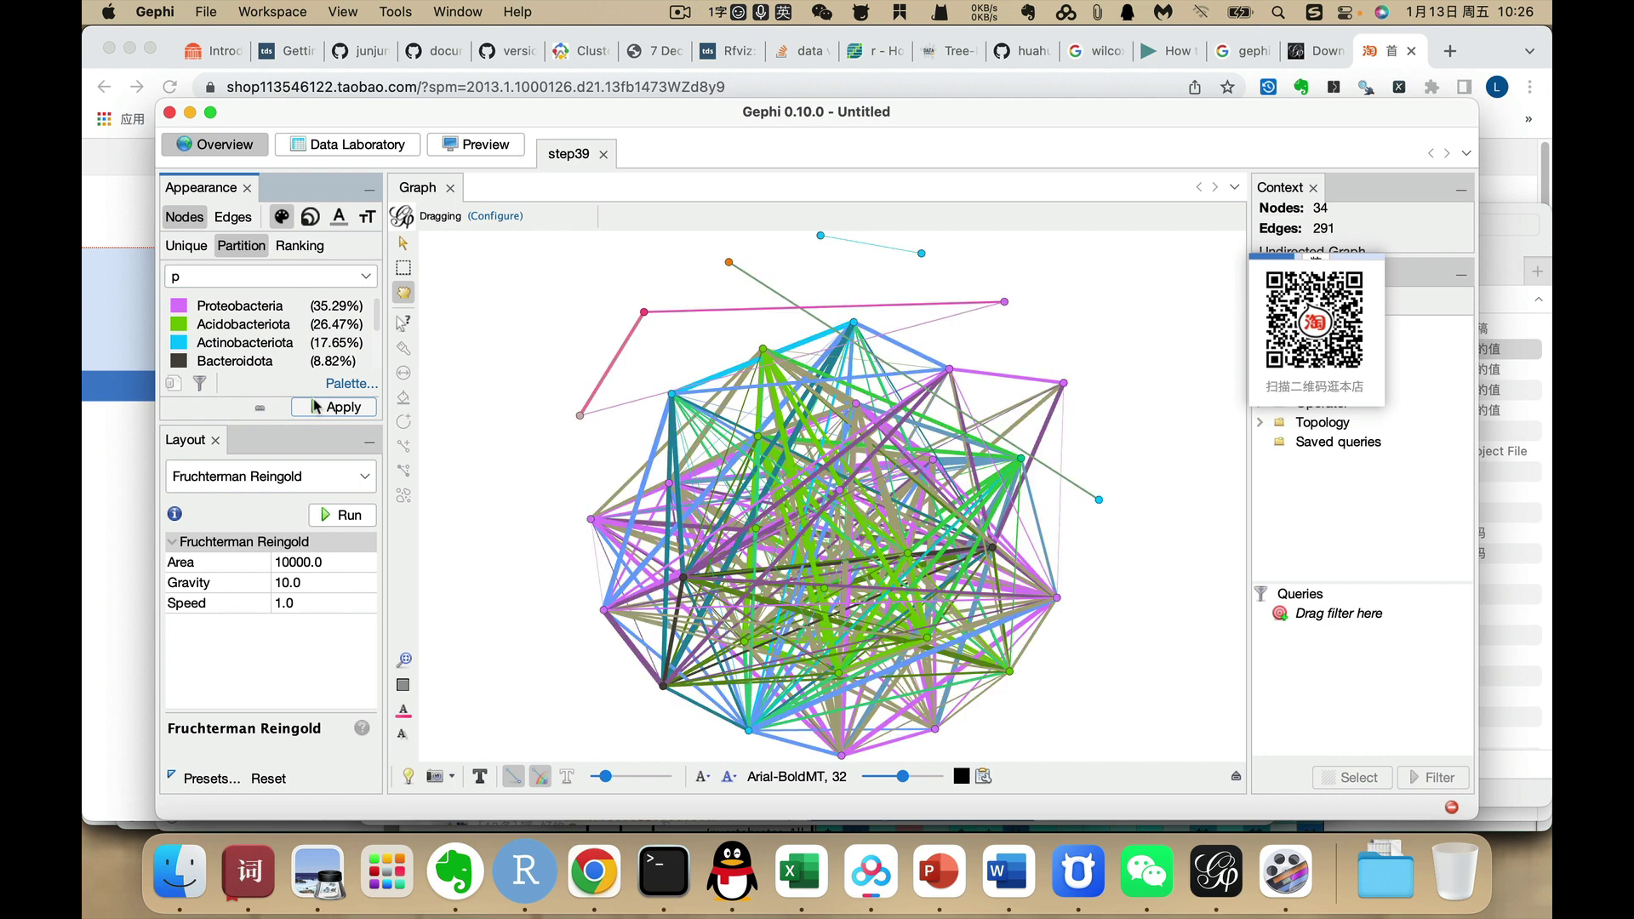
# Size the nodes by Degree ranking with a minimum size of 10 and a maximum size of 50
pyautogui.click(310, 216)
pyautogui.click(242, 246)
pyautogui.click(249, 279)
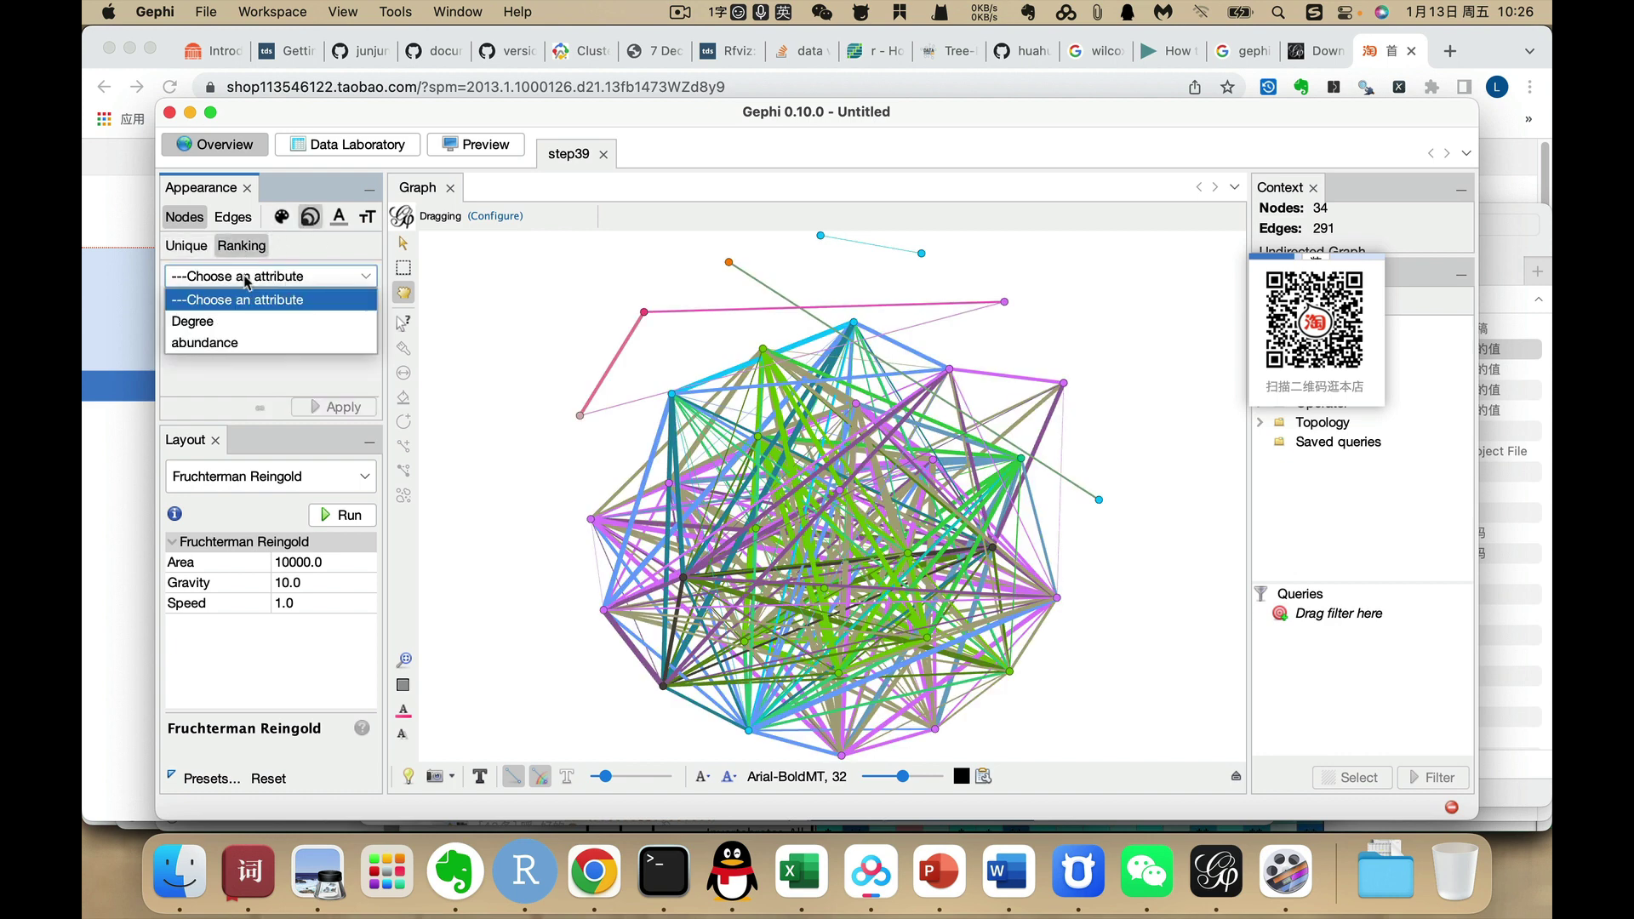
pyautogui.click(208, 326)
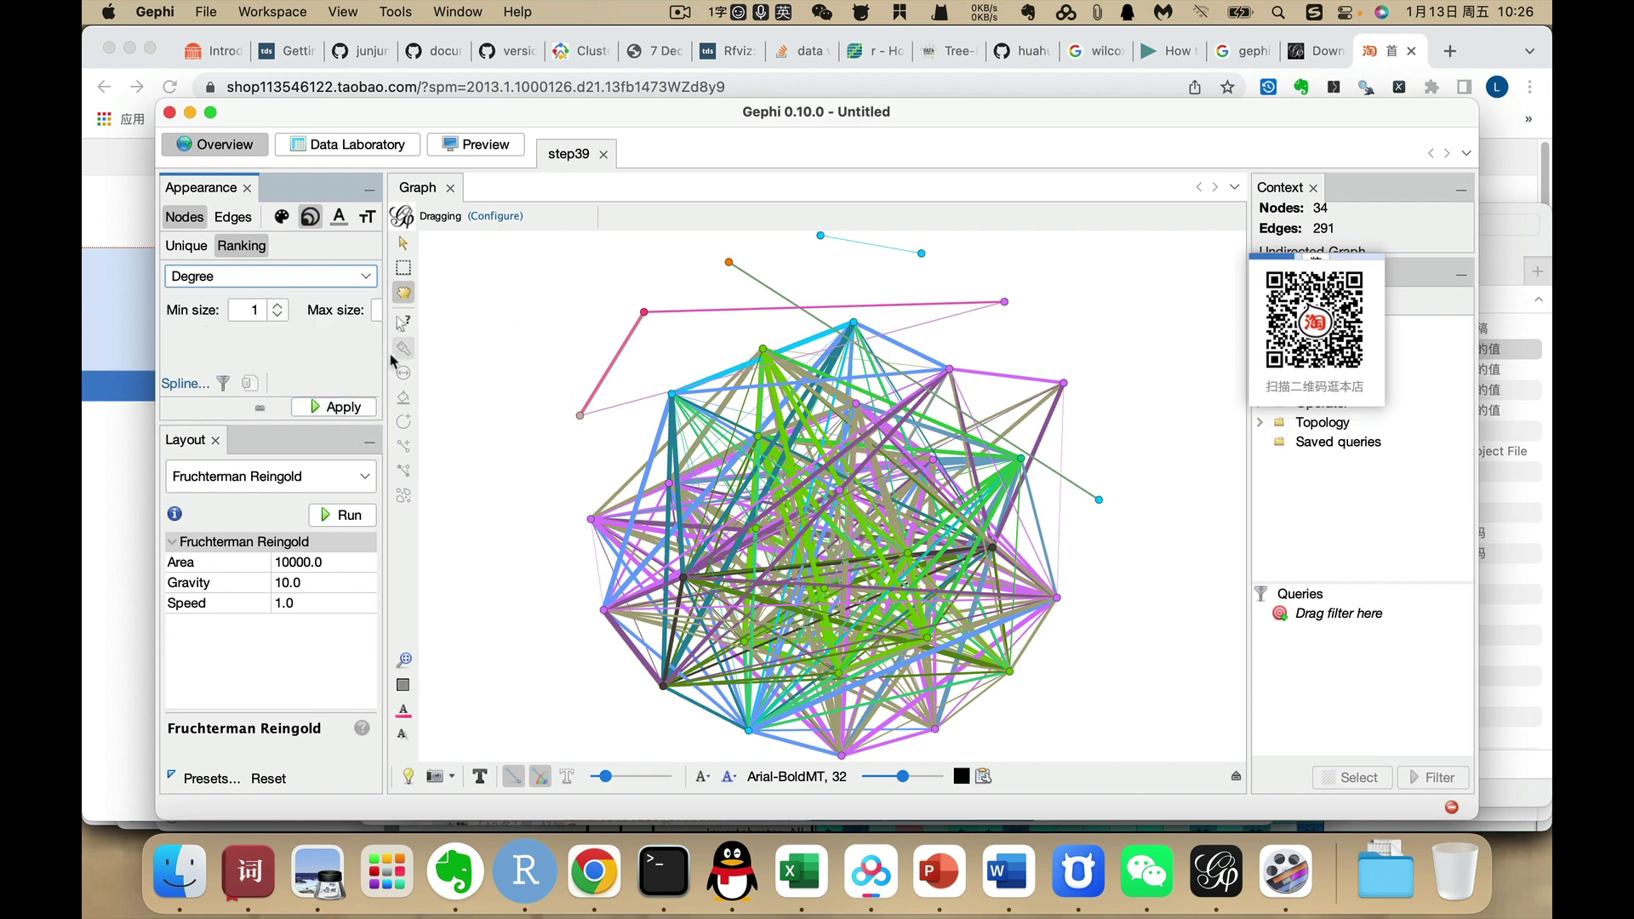
pyautogui.moveTo(385, 355); pyautogui.dragTo(461, 356)
pyautogui.doubleClick(255, 309)
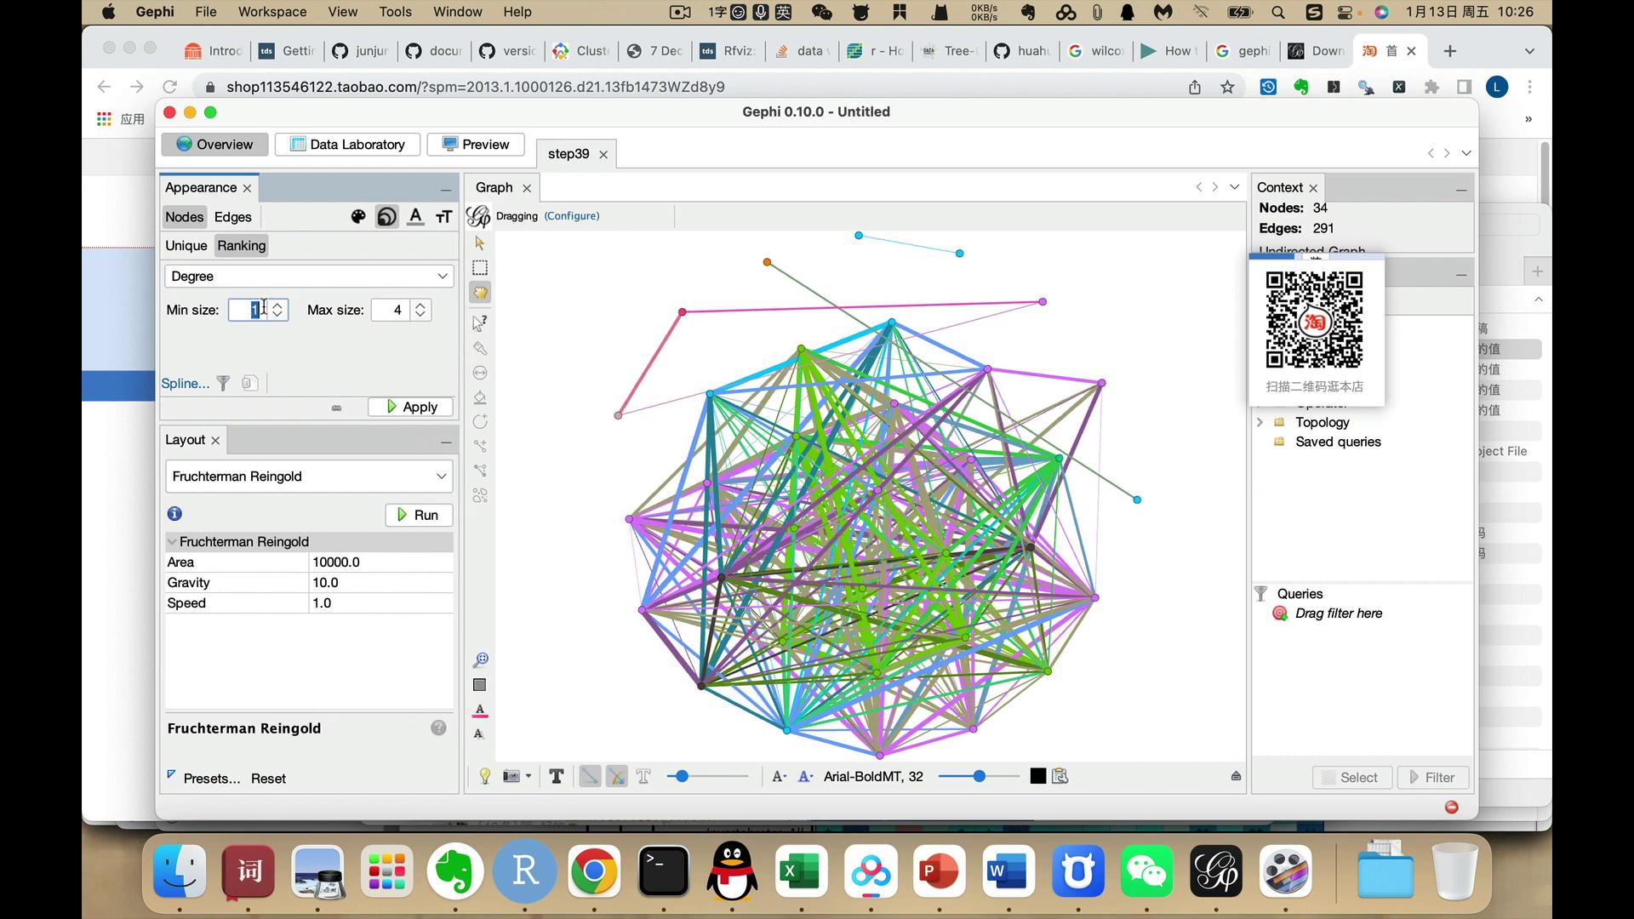
pyautogui.doubleClick(397, 312)
pyautogui.write('50')
pyautogui.click(413, 405)
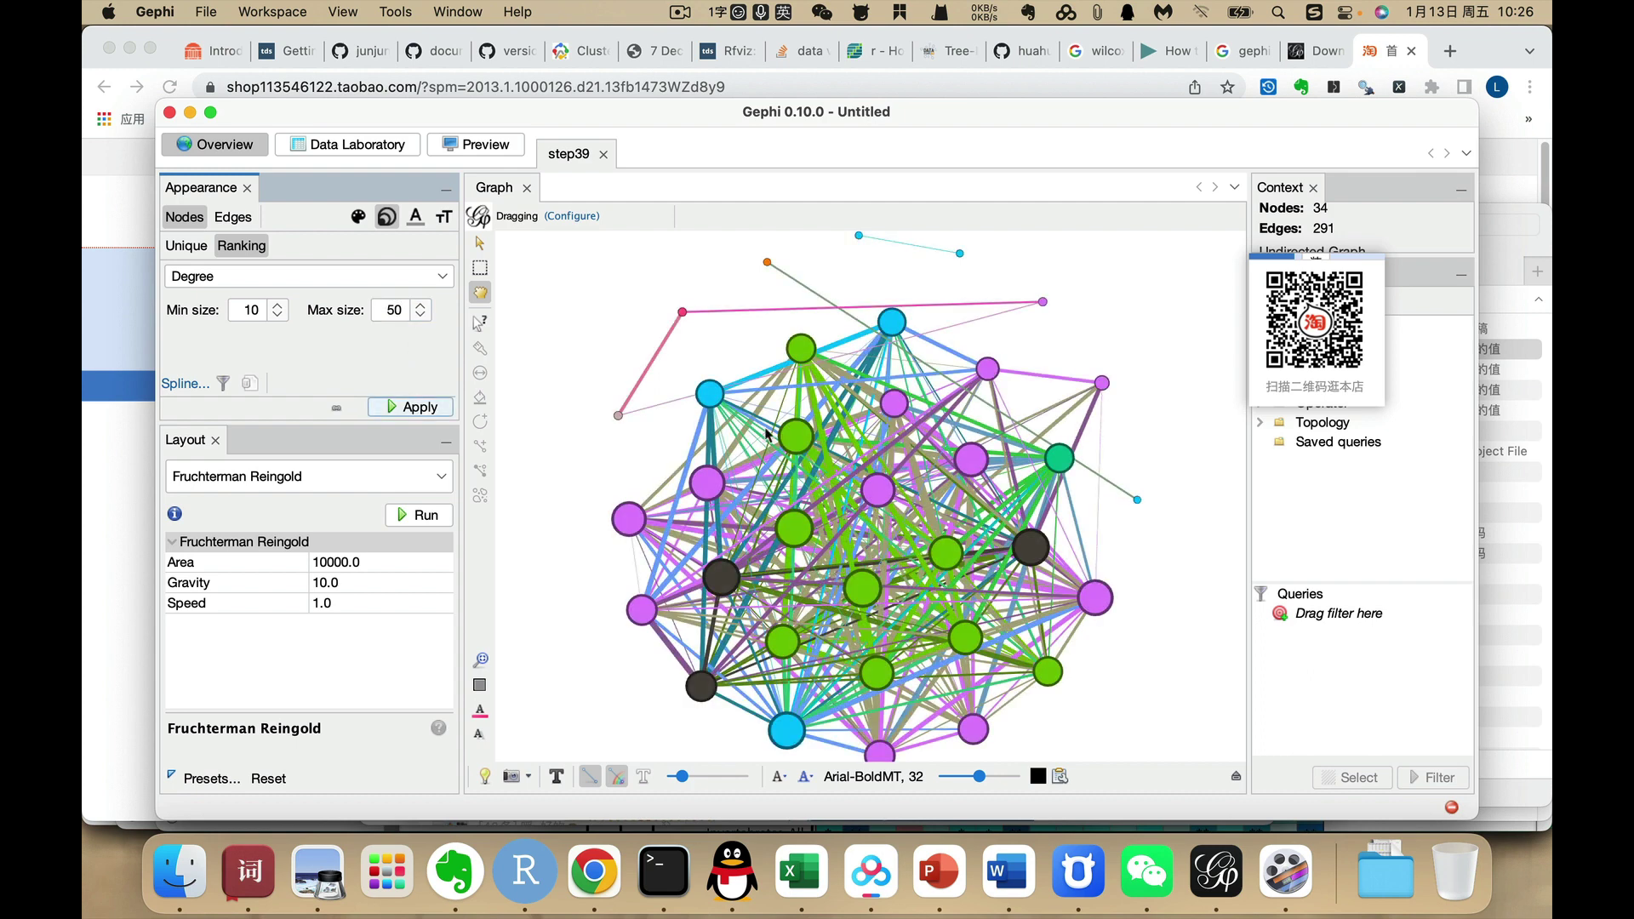
# Try sizing the nodes by abundance ranking with a maximum size of 50 and minimum sizes of 5 and 10
pyautogui.click(263, 281)
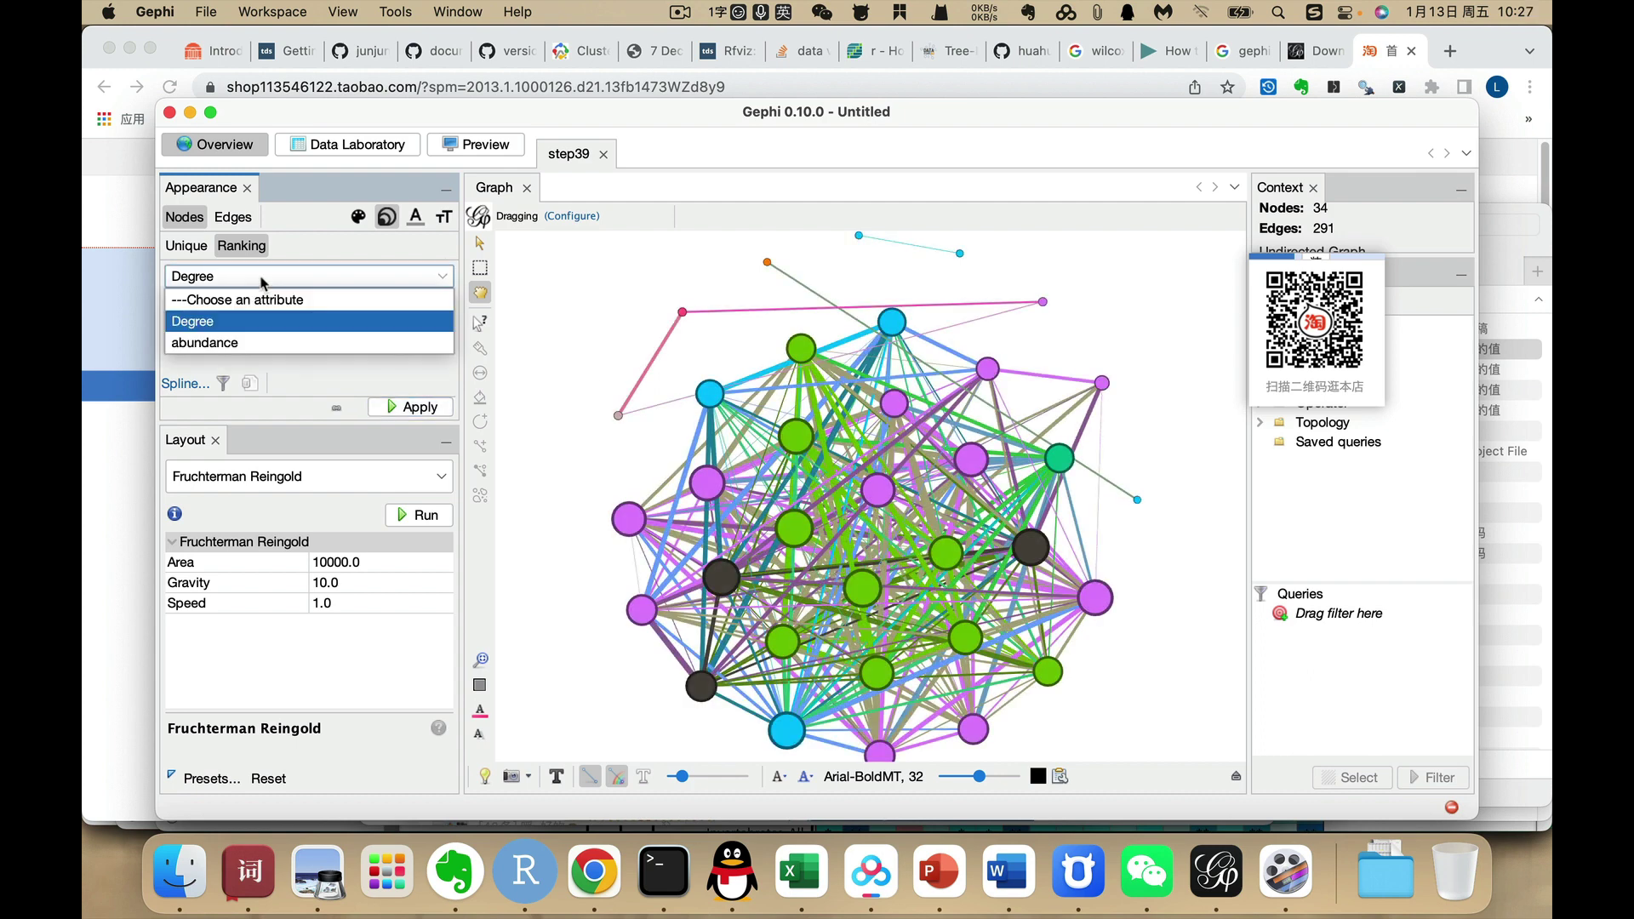
pyautogui.click(223, 341)
pyautogui.click(398, 405)
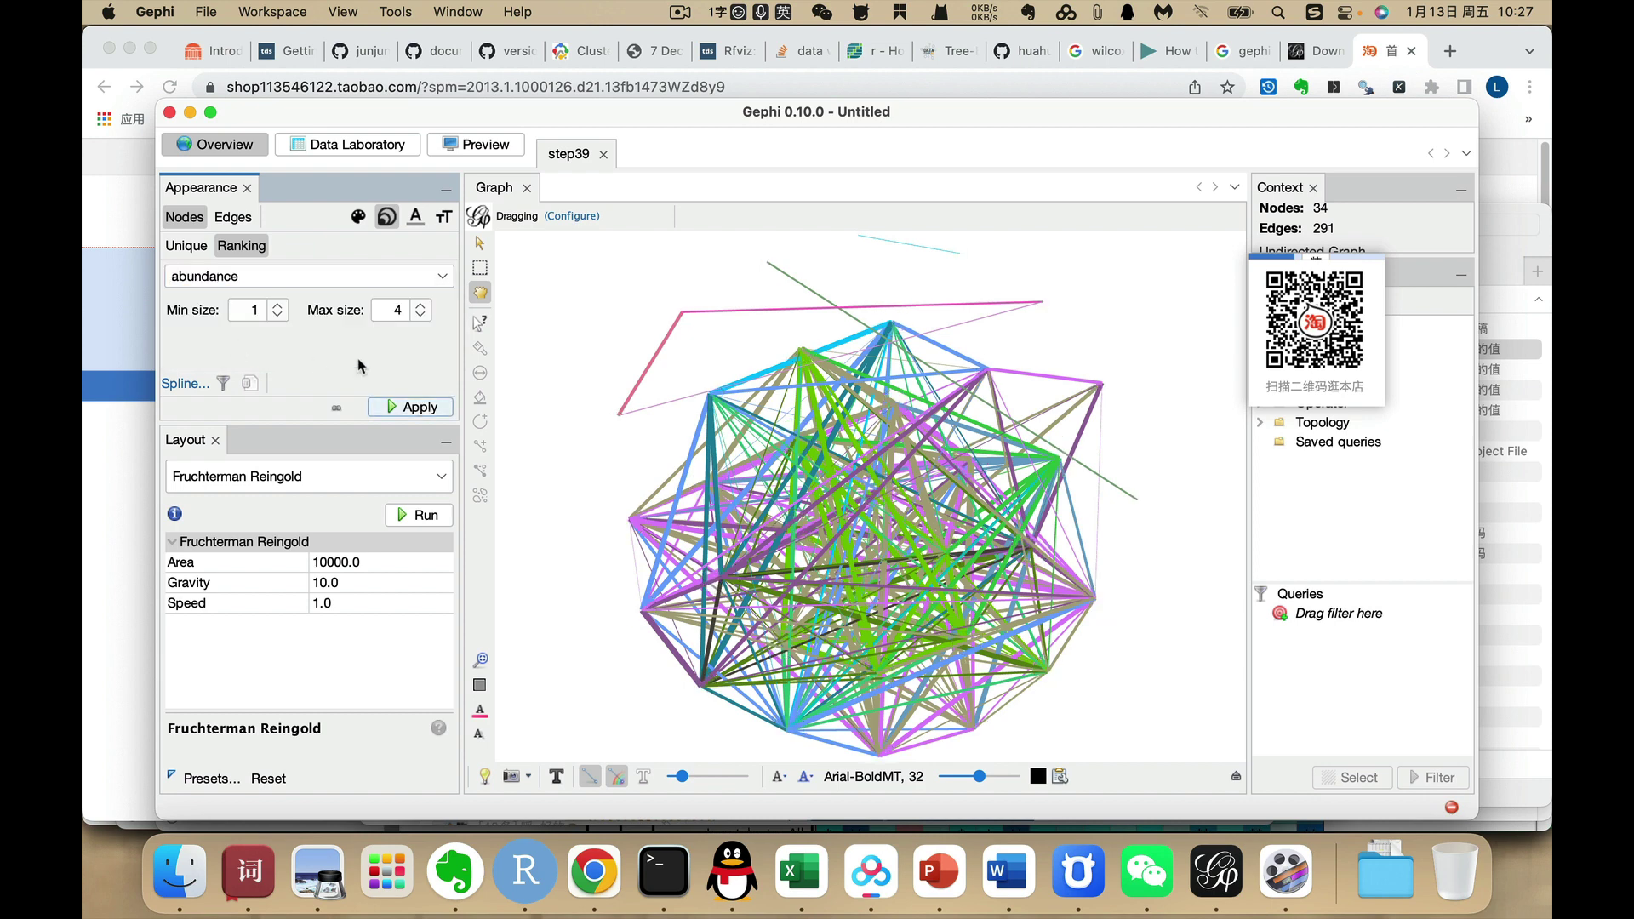
pyautogui.click(251, 309)
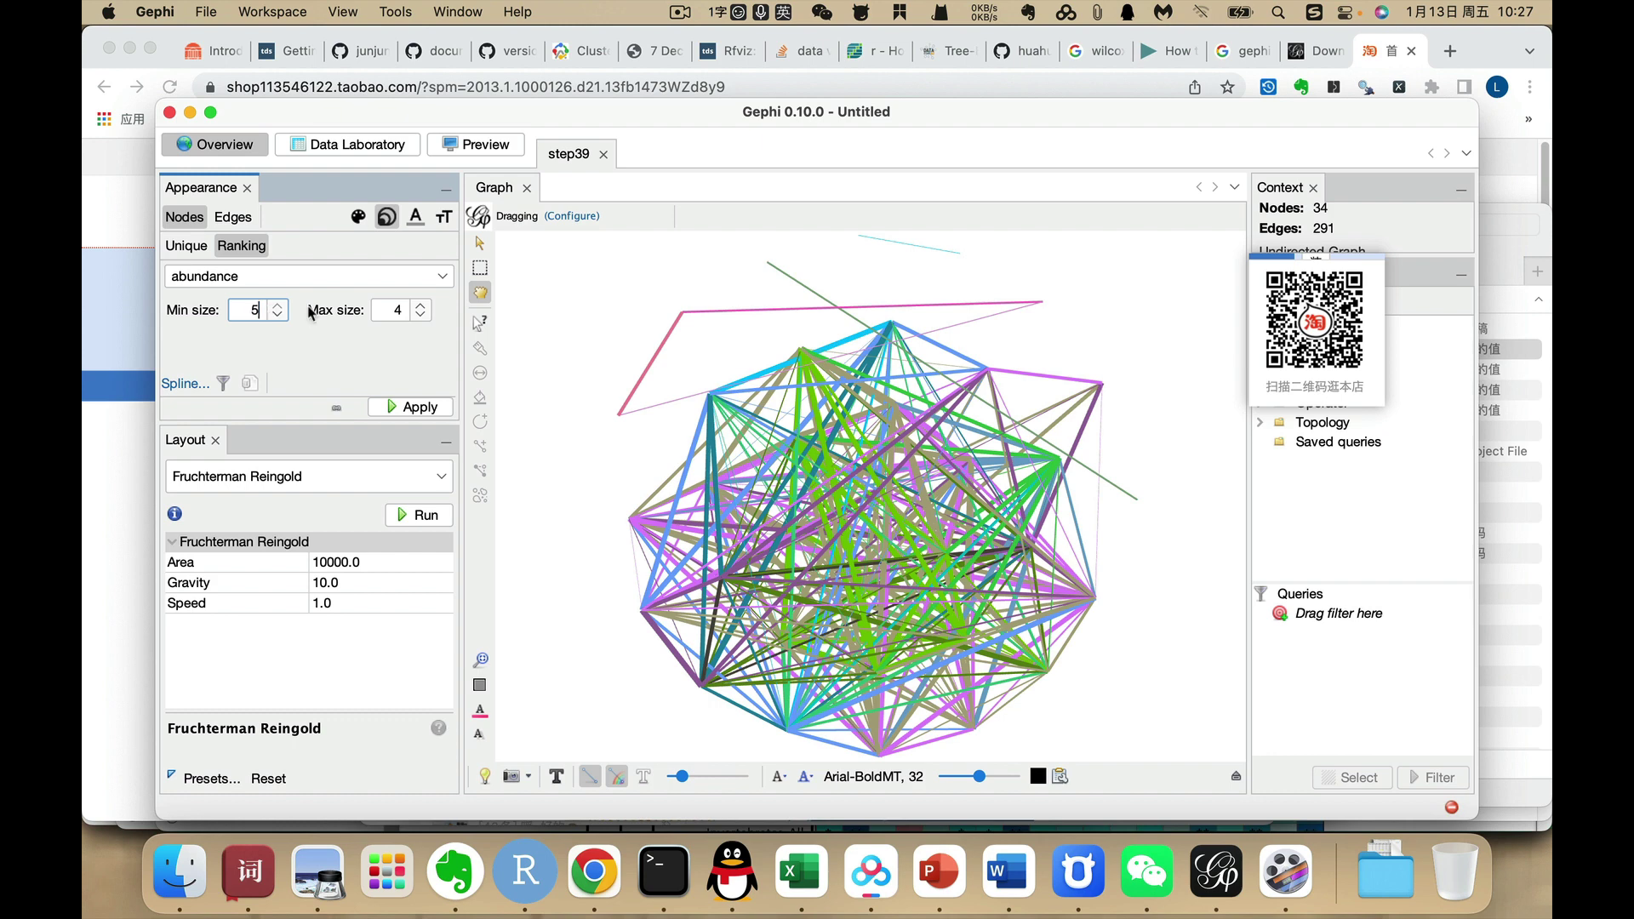
pyautogui.click(385, 312)
pyautogui.write('50')
pyautogui.click(417, 407)
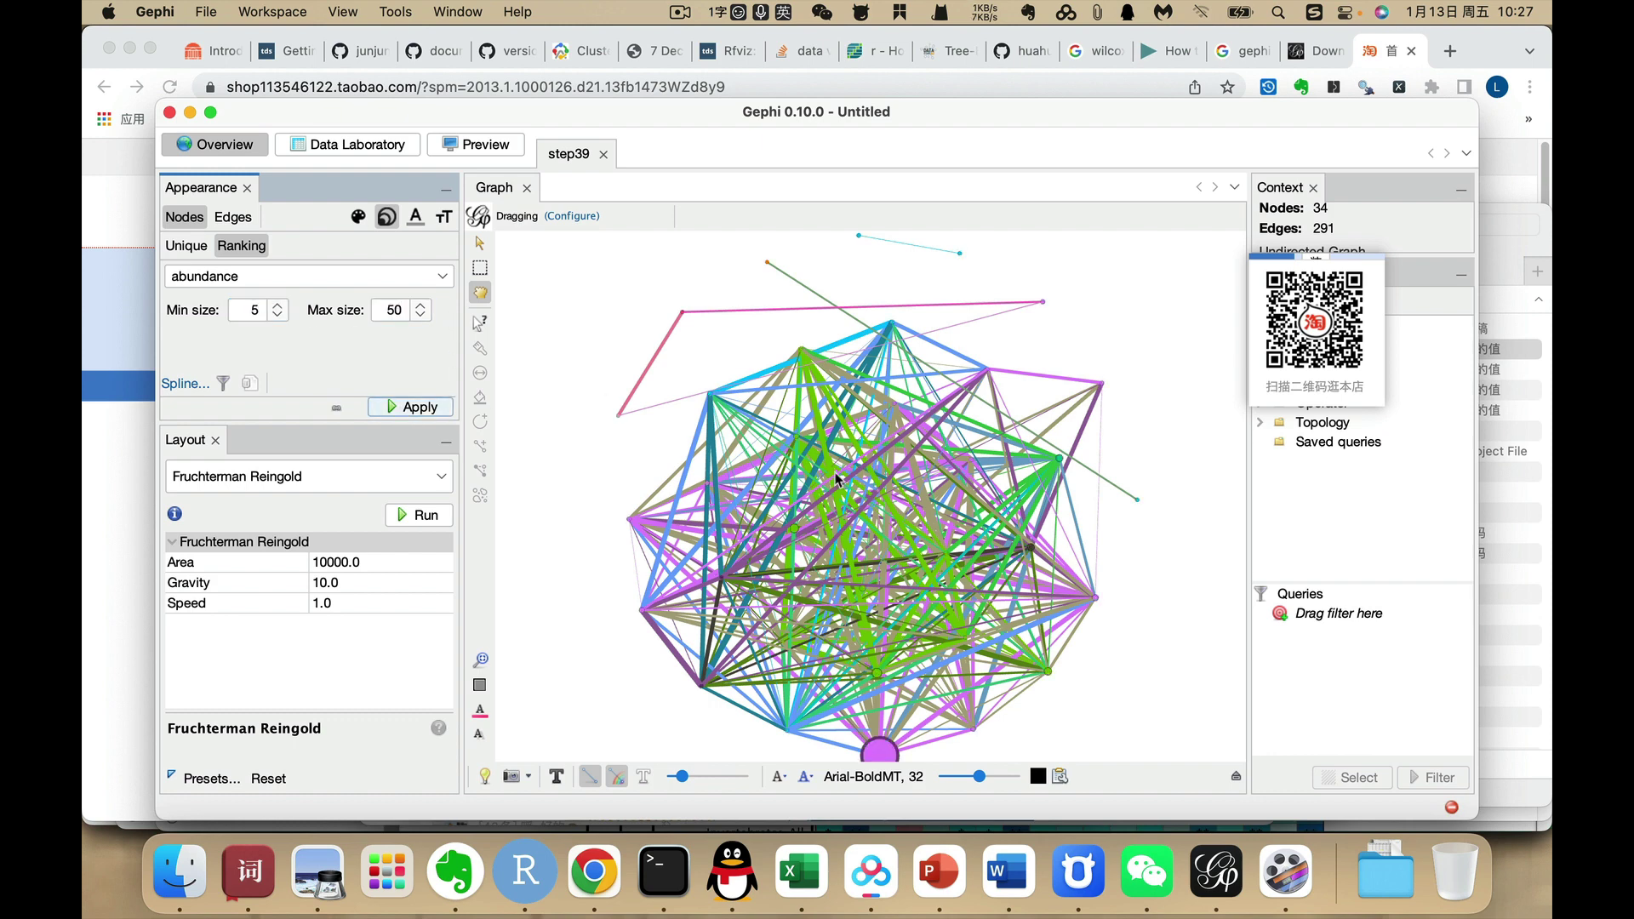
pyautogui.click(254, 310)
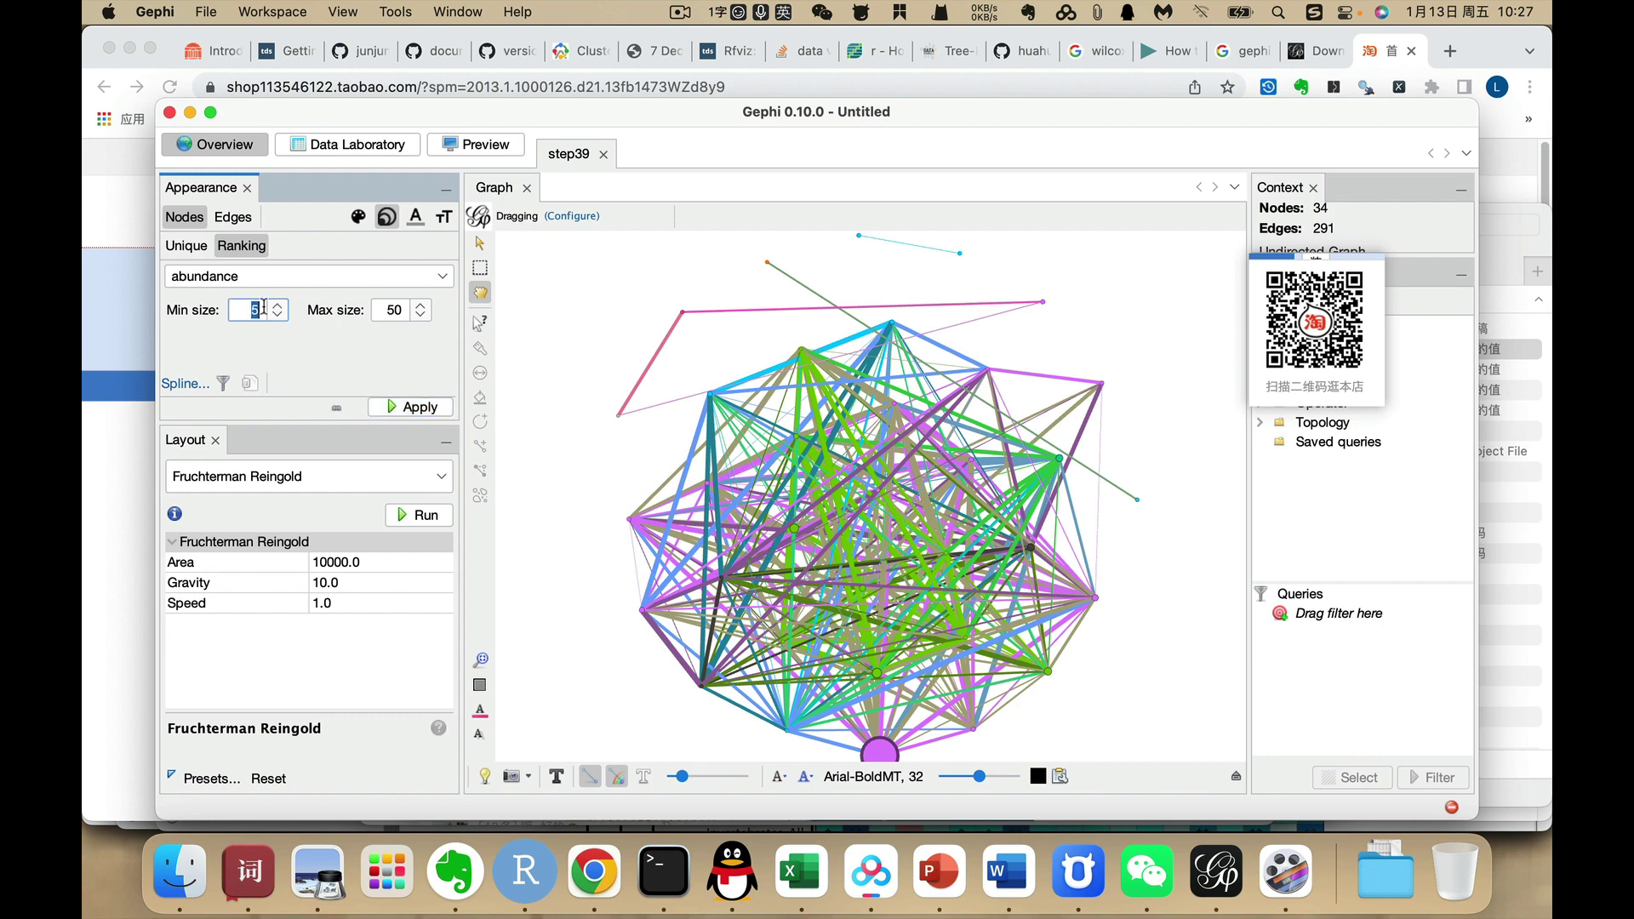
pyautogui.click(405, 407)
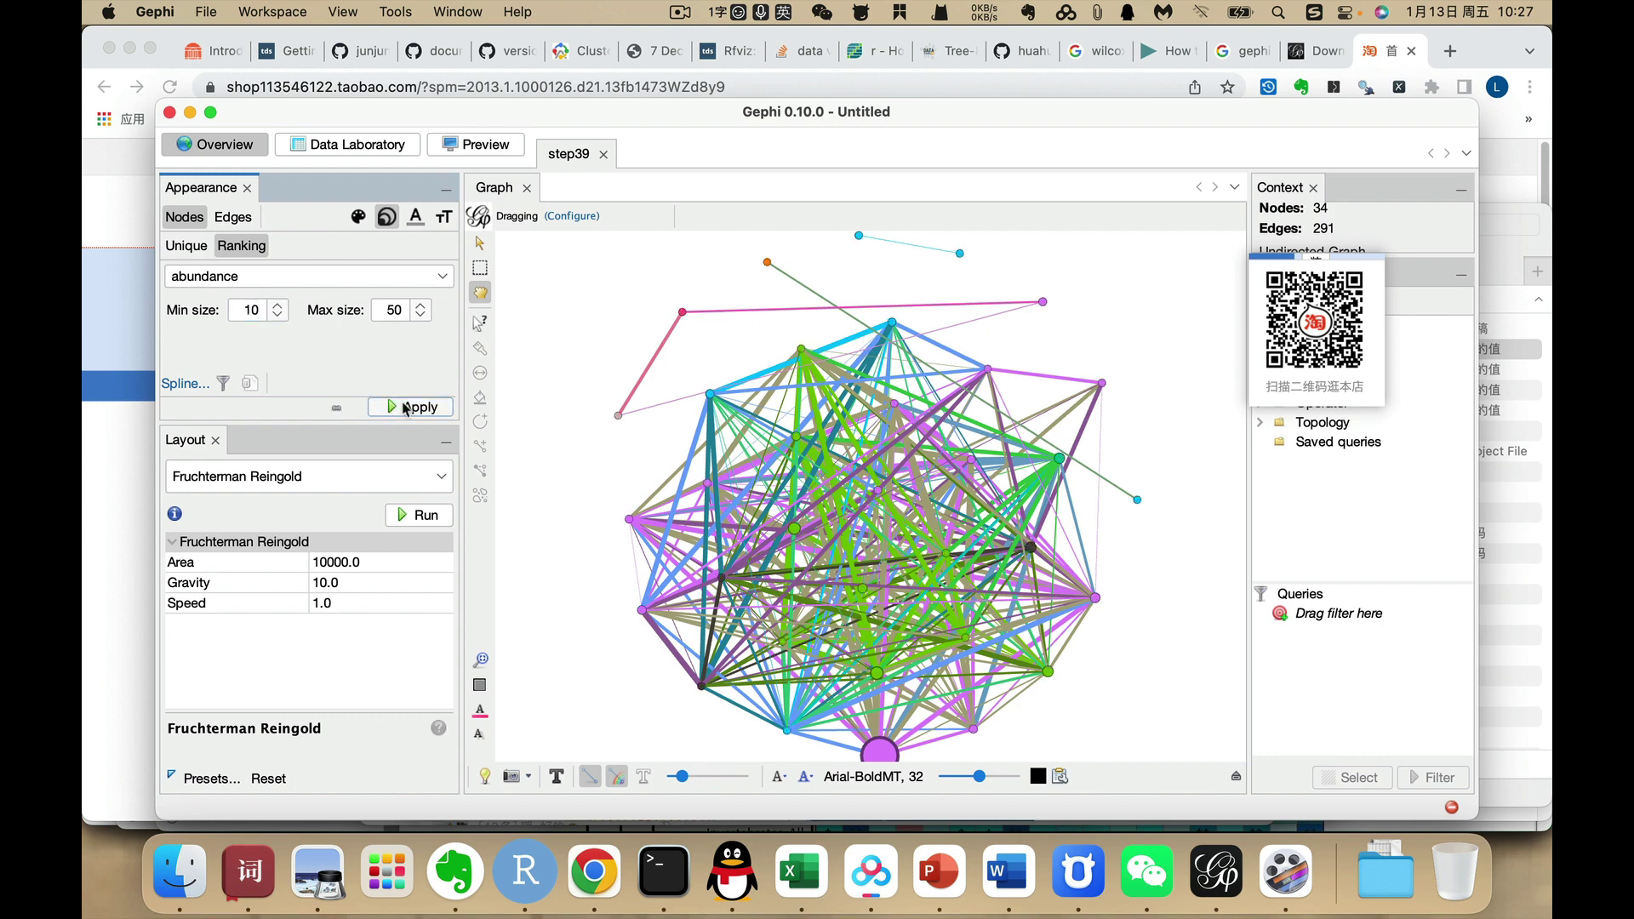
# Apply the Degree ranking to the node sizes again and refresh the network in the Preview view
pyautogui.click(264, 276)
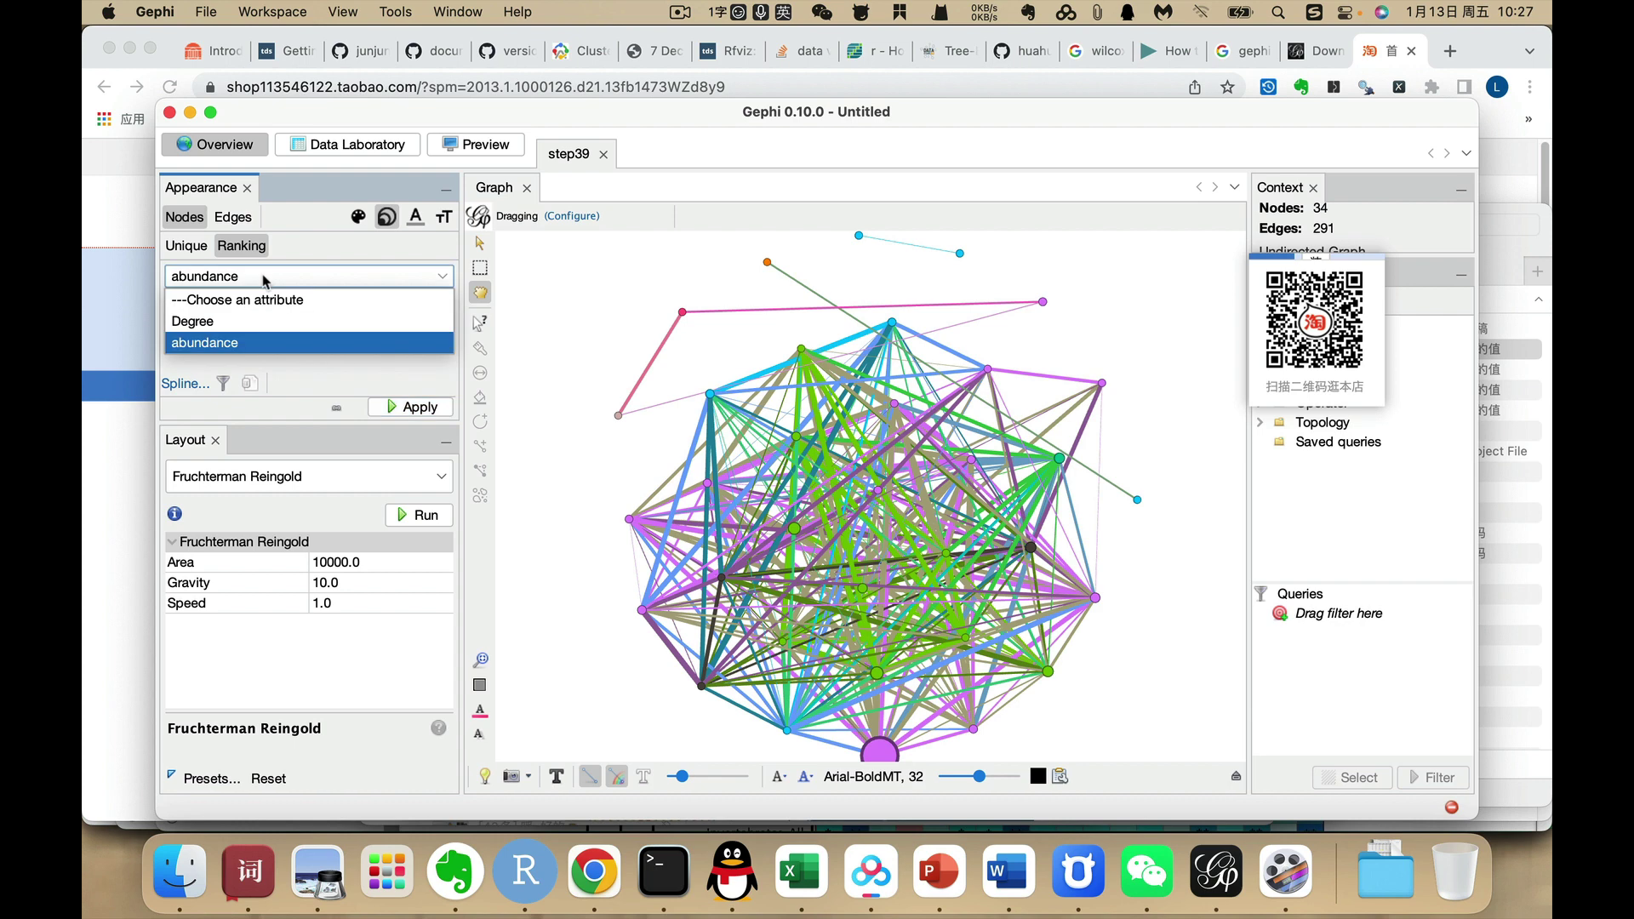
pyautogui.click(219, 321)
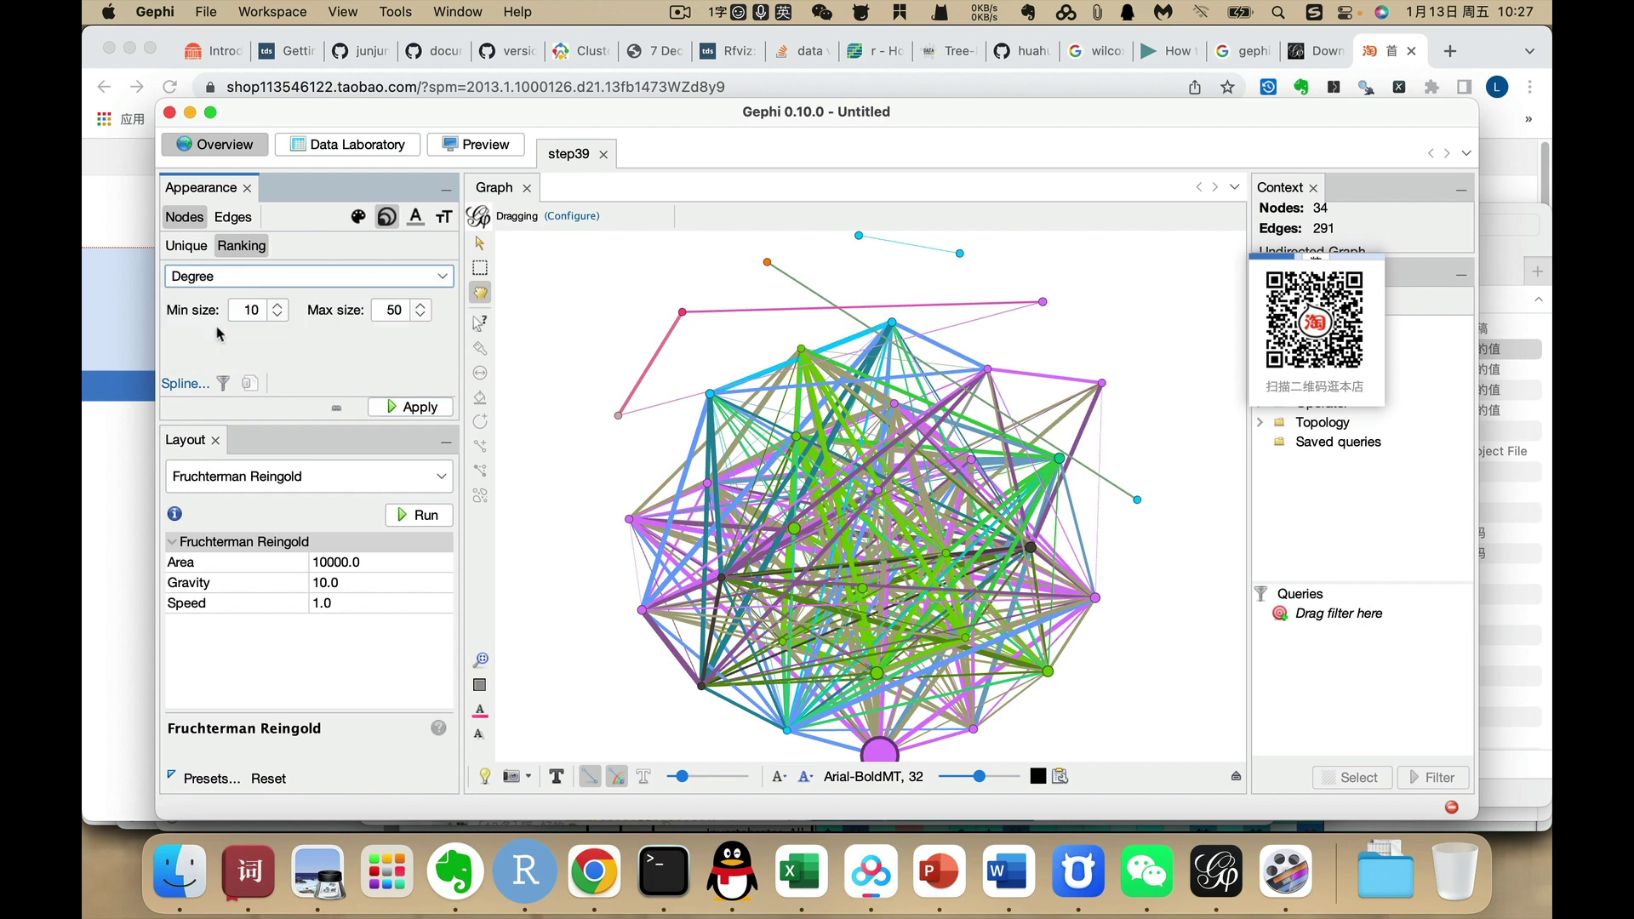
pyautogui.click(410, 408)
pyautogui.click(474, 141)
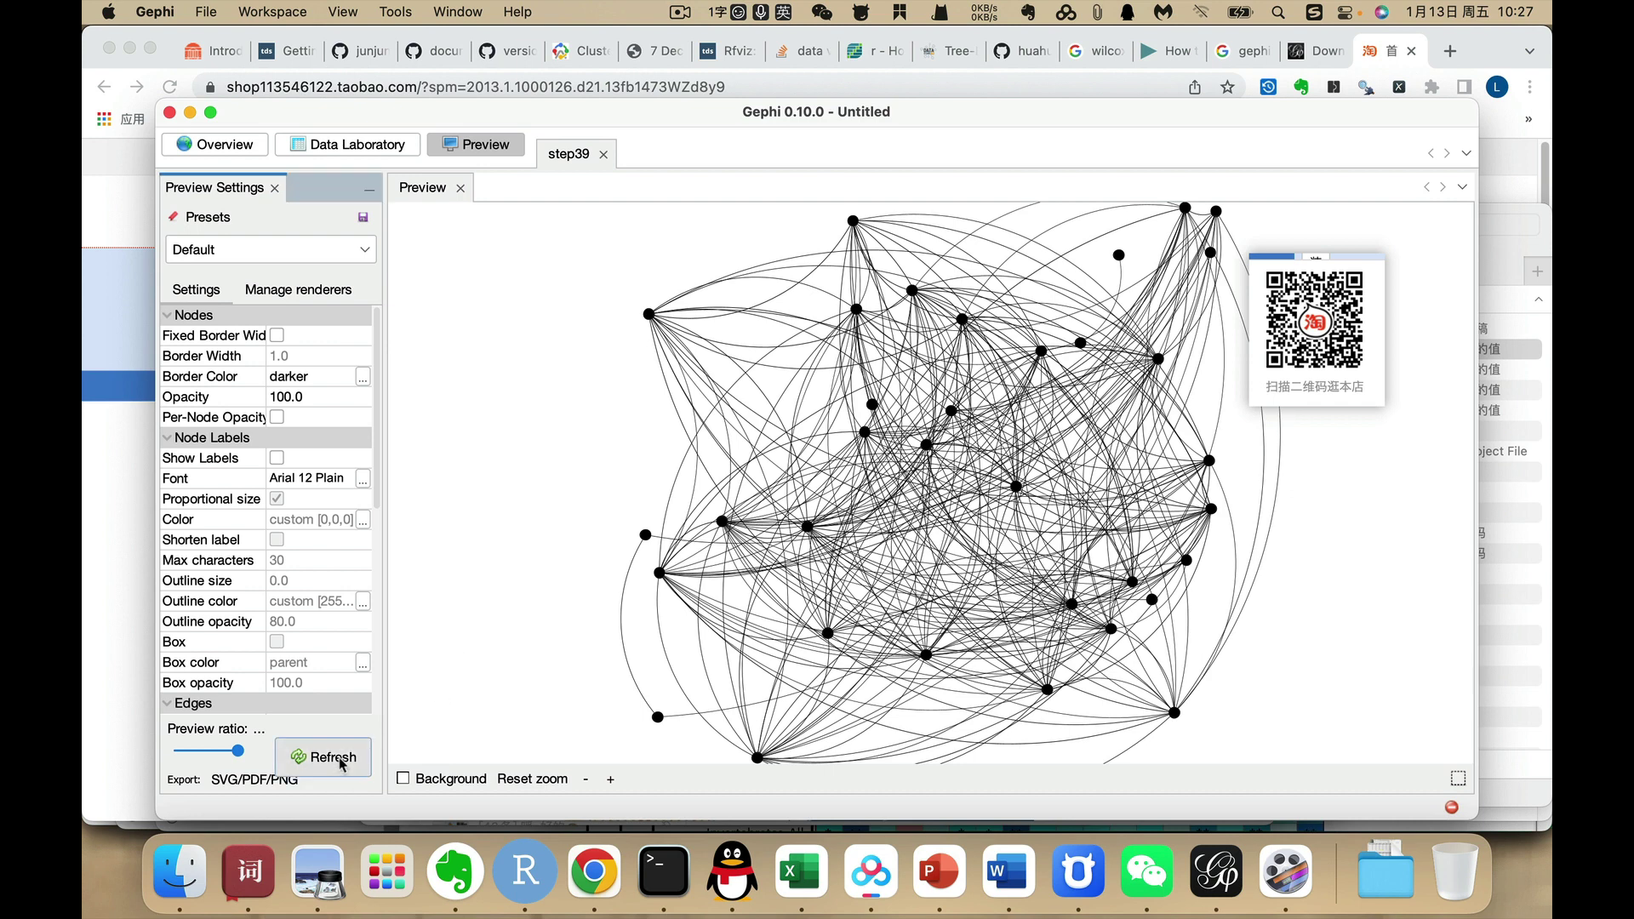
pyautogui.click(333, 757)
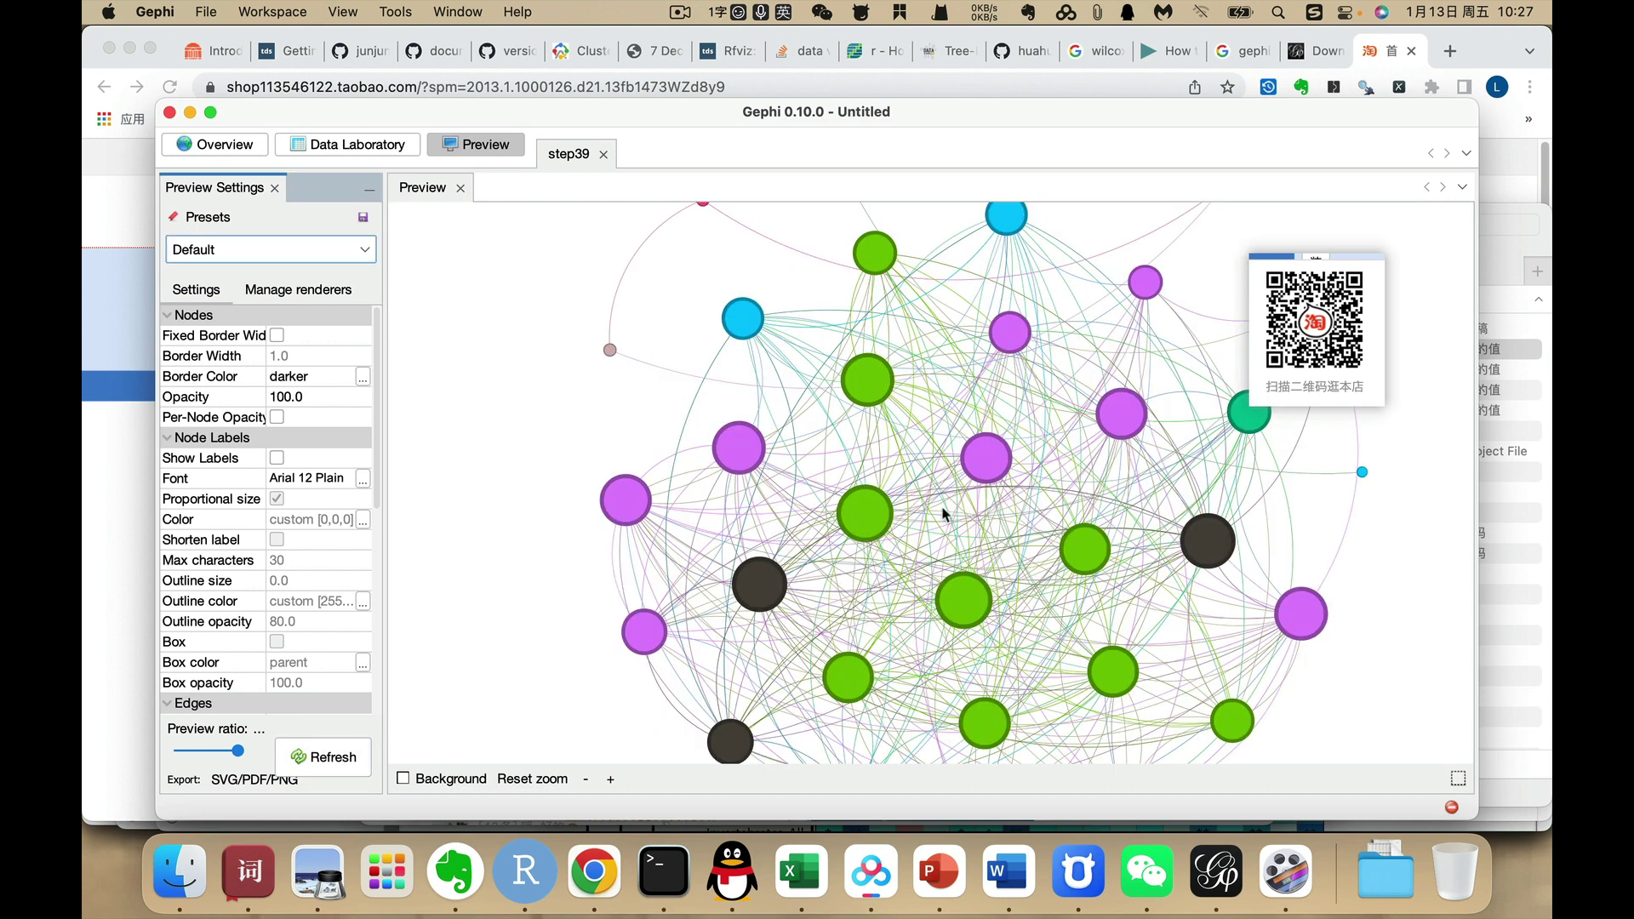
# Enable fixed border width for the nodes, set the border width to 3, and refresh the preview
pyautogui.click(276, 336)
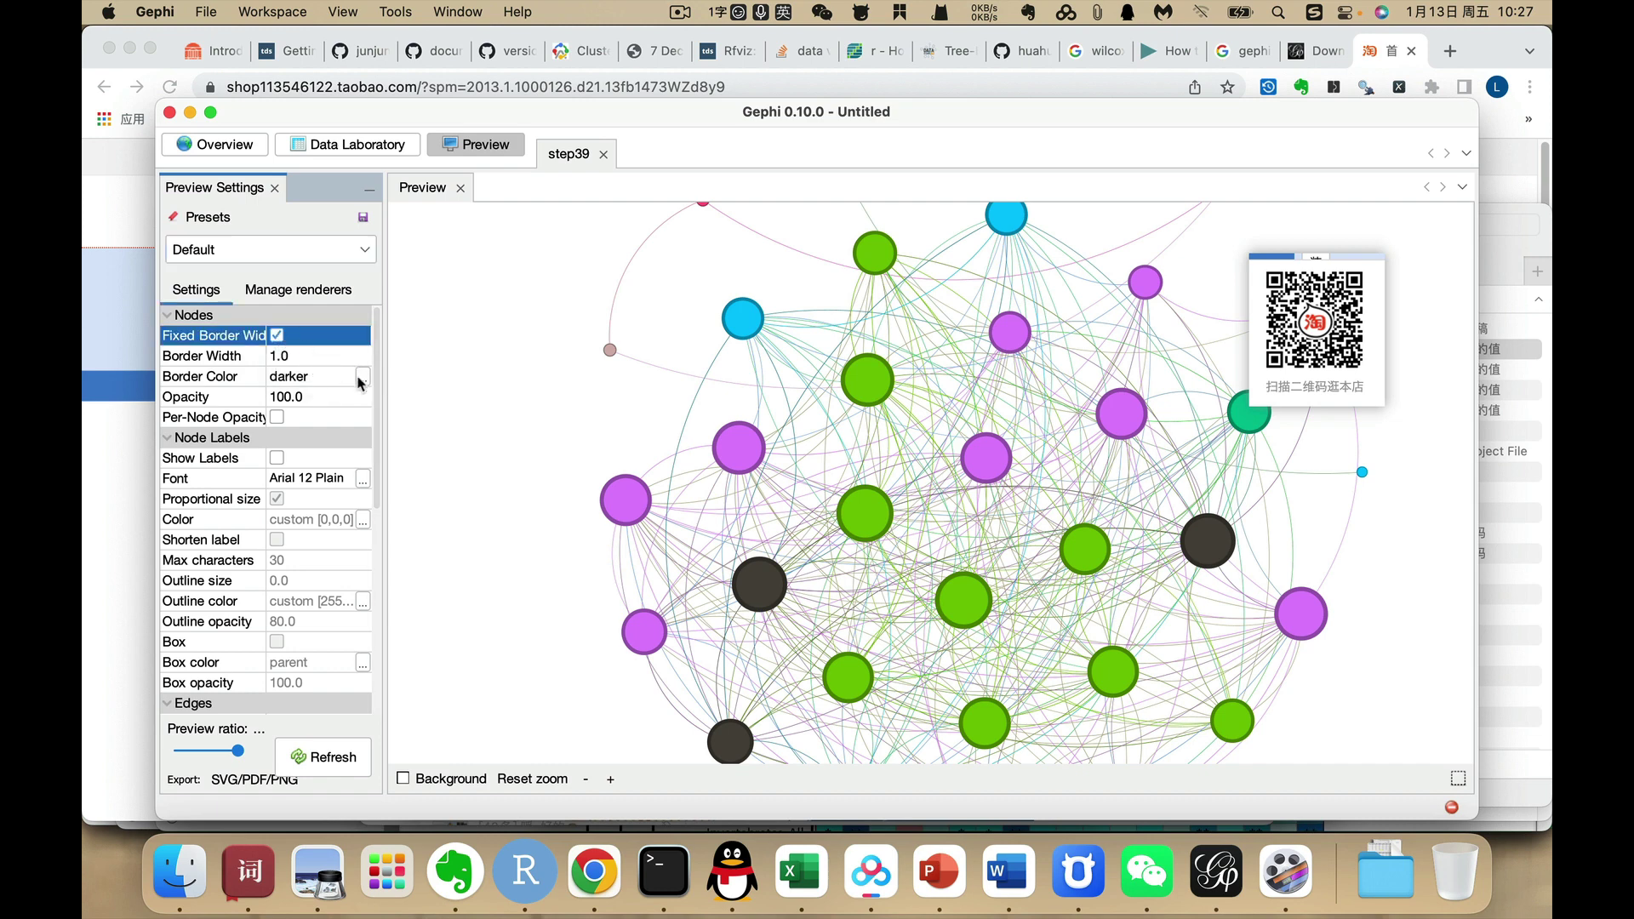
pyautogui.click(357, 755)
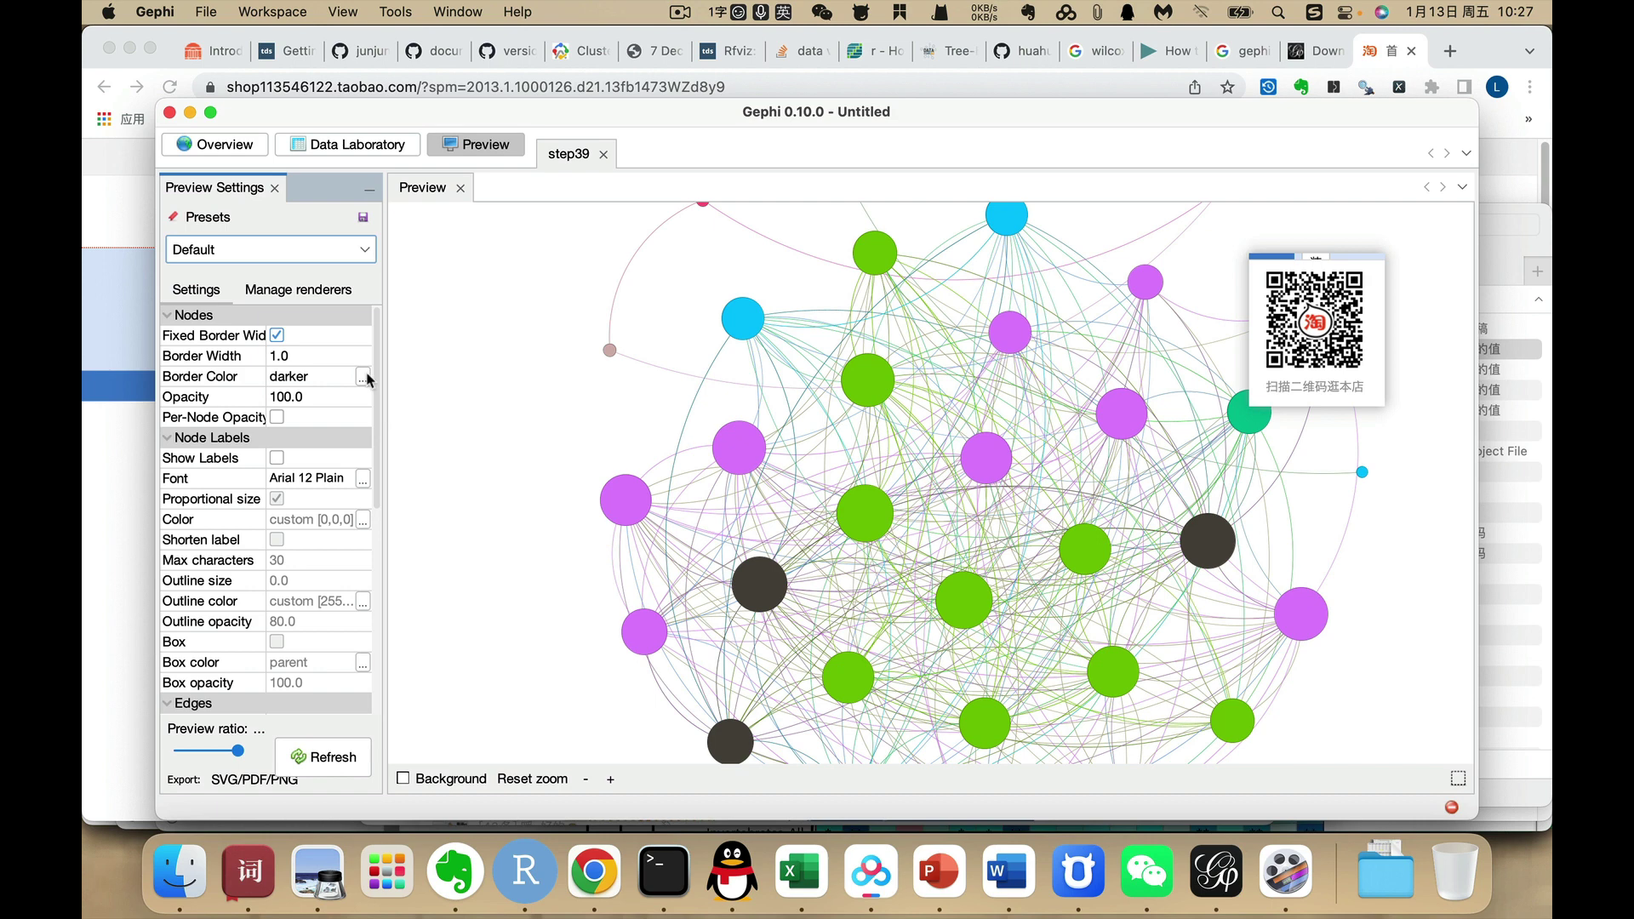
pyautogui.click(320, 355)
pyautogui.write('3')
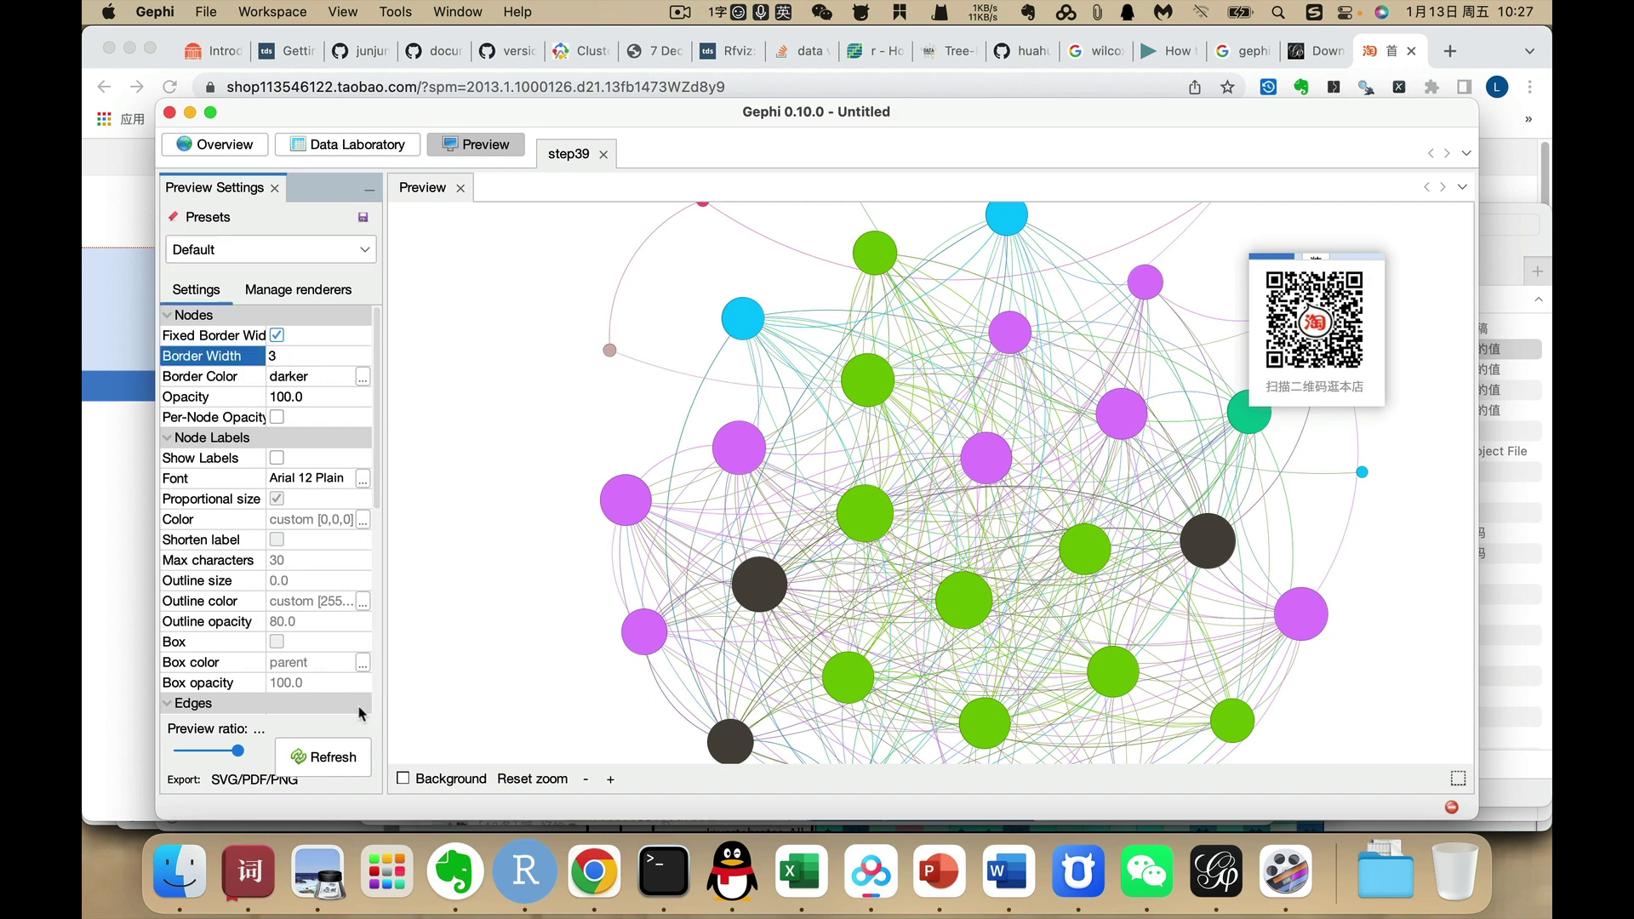
pyautogui.click(347, 755)
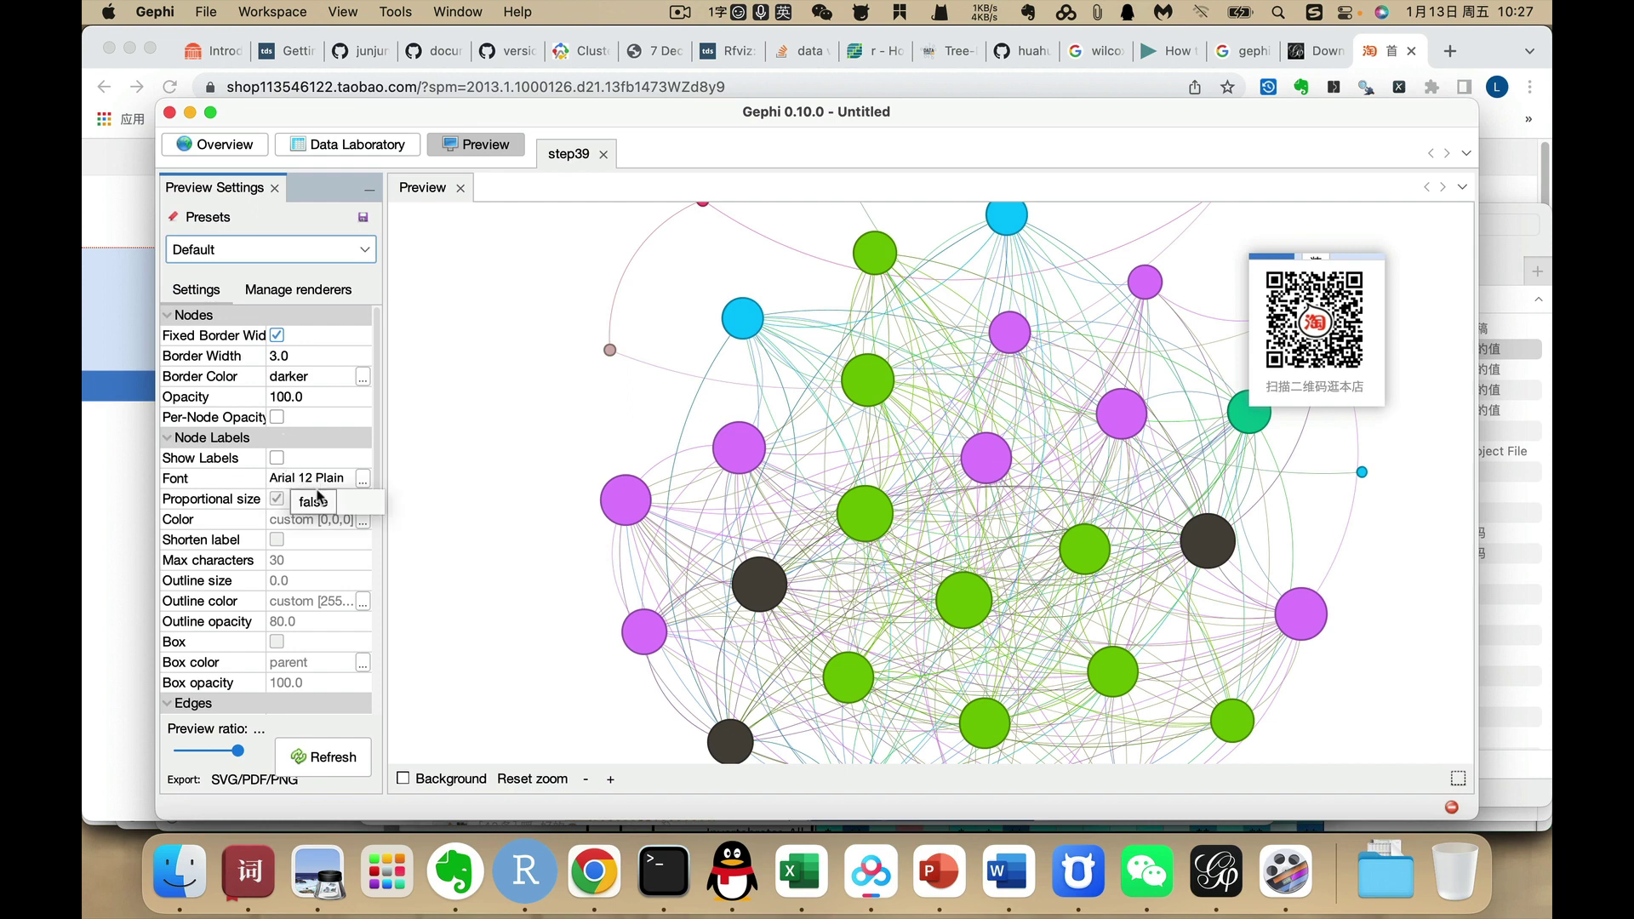
# Enable weight rescaling for the edges, set the edge thickness to 3, and refresh the preview
pyautogui.scroll(-6, 306, 487)
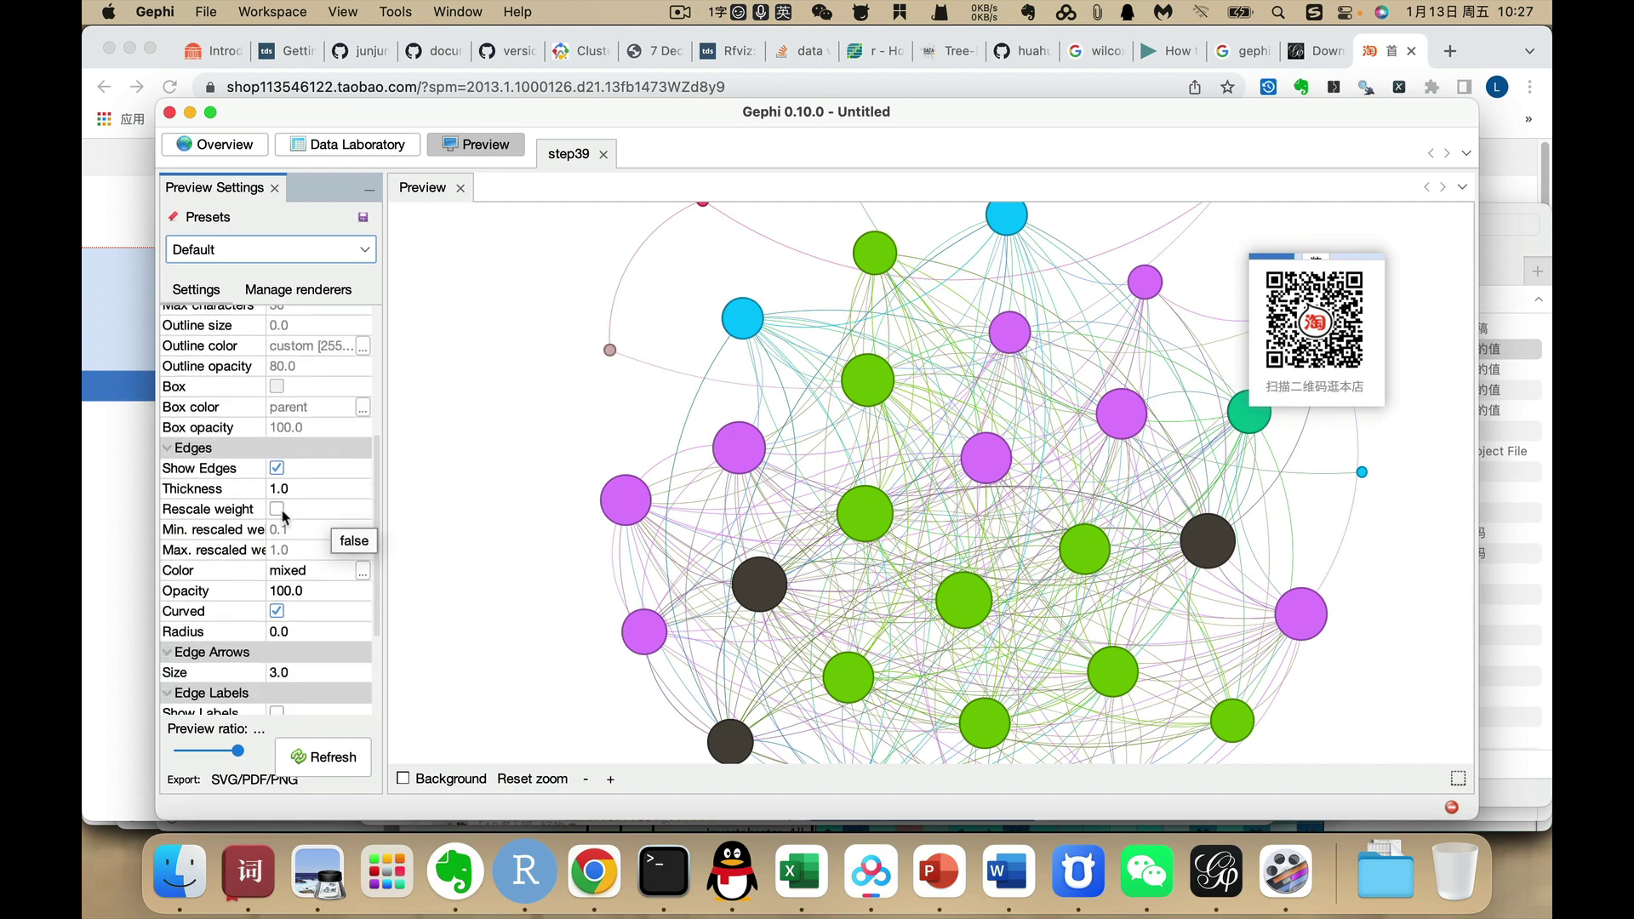
pyautogui.click(278, 509)
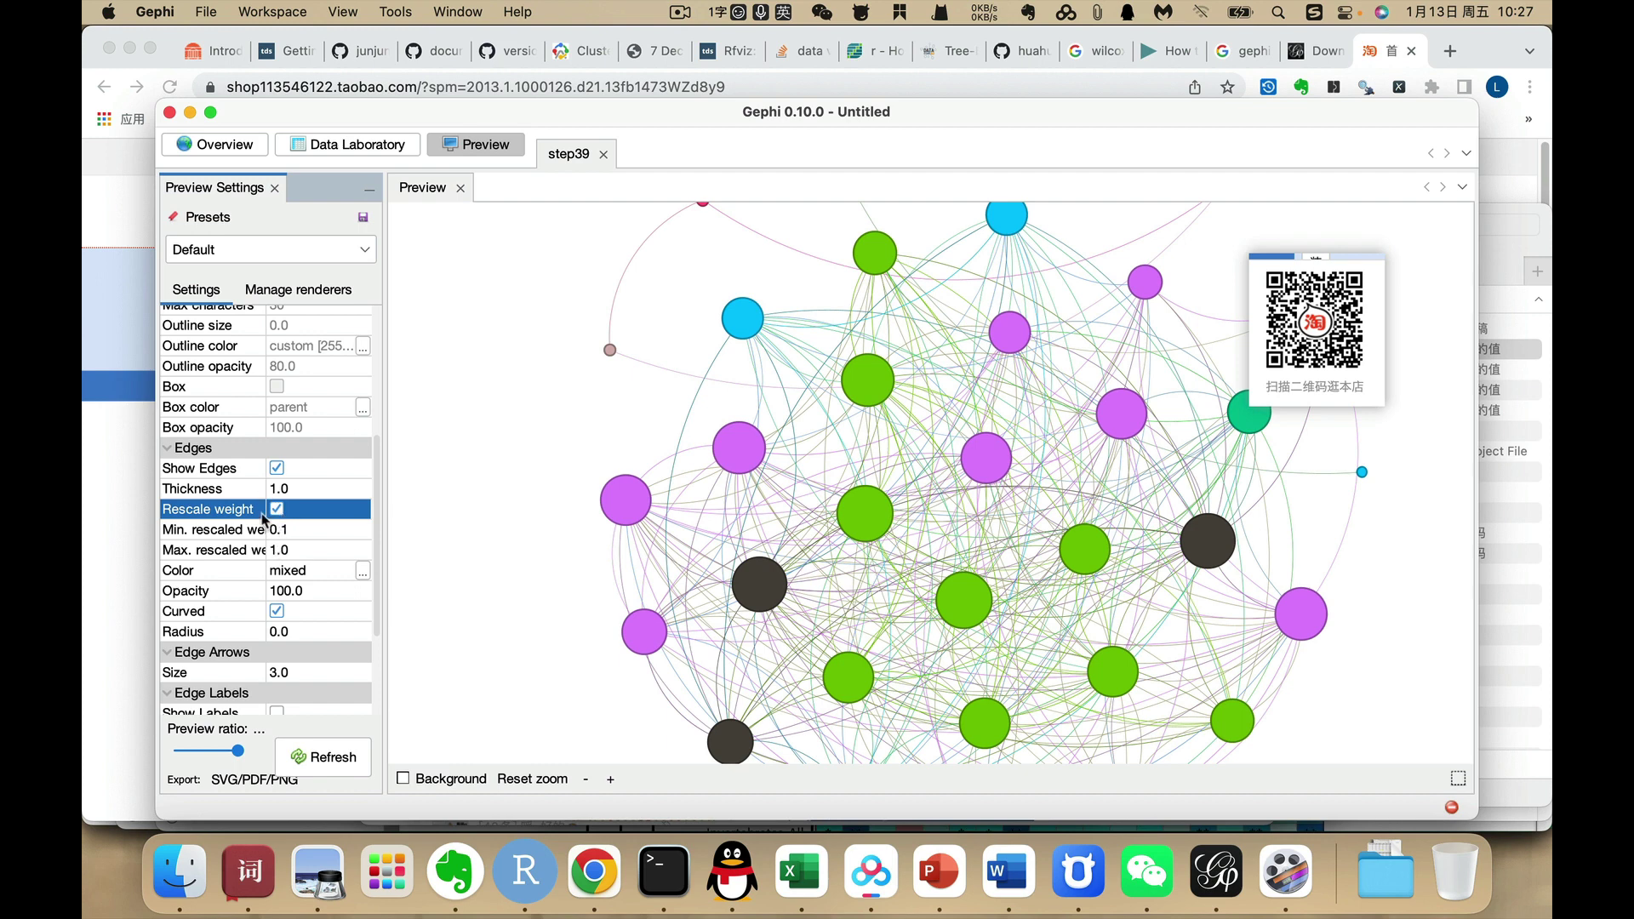
pyautogui.click(288, 495)
pyautogui.click(293, 488)
pyautogui.write('3')
pyautogui.click(298, 550)
pyautogui.click(317, 755)
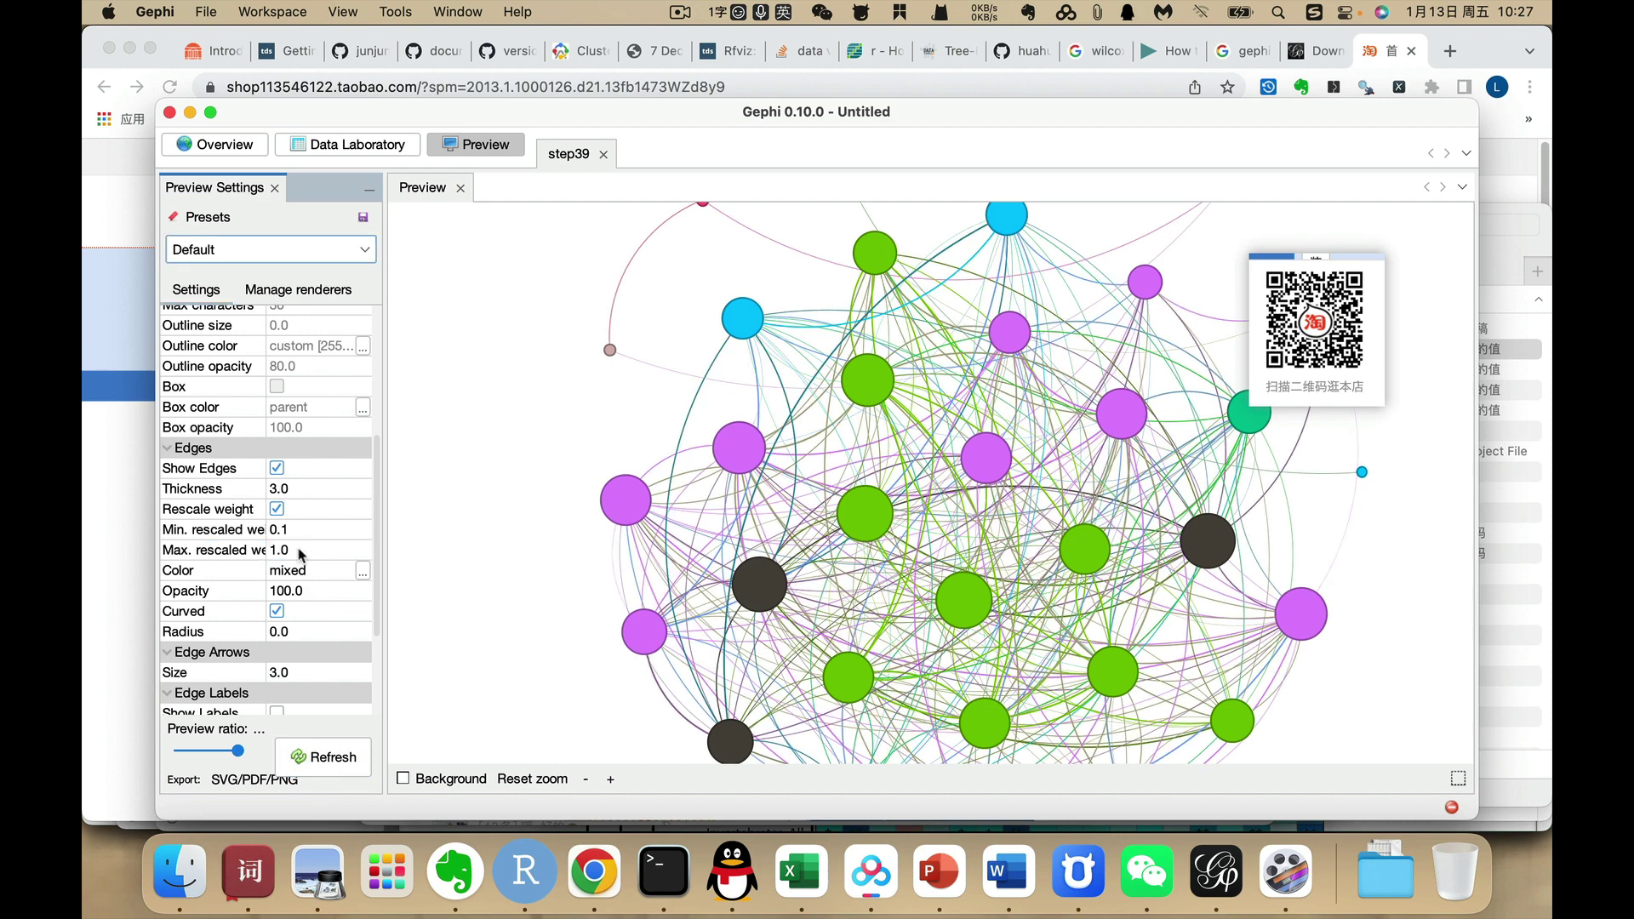
# Set the maximum rescaled edge weight to 3 and refresh the preview
pyautogui.click(298, 549)
pyautogui.write('3')
pyautogui.click(330, 754)
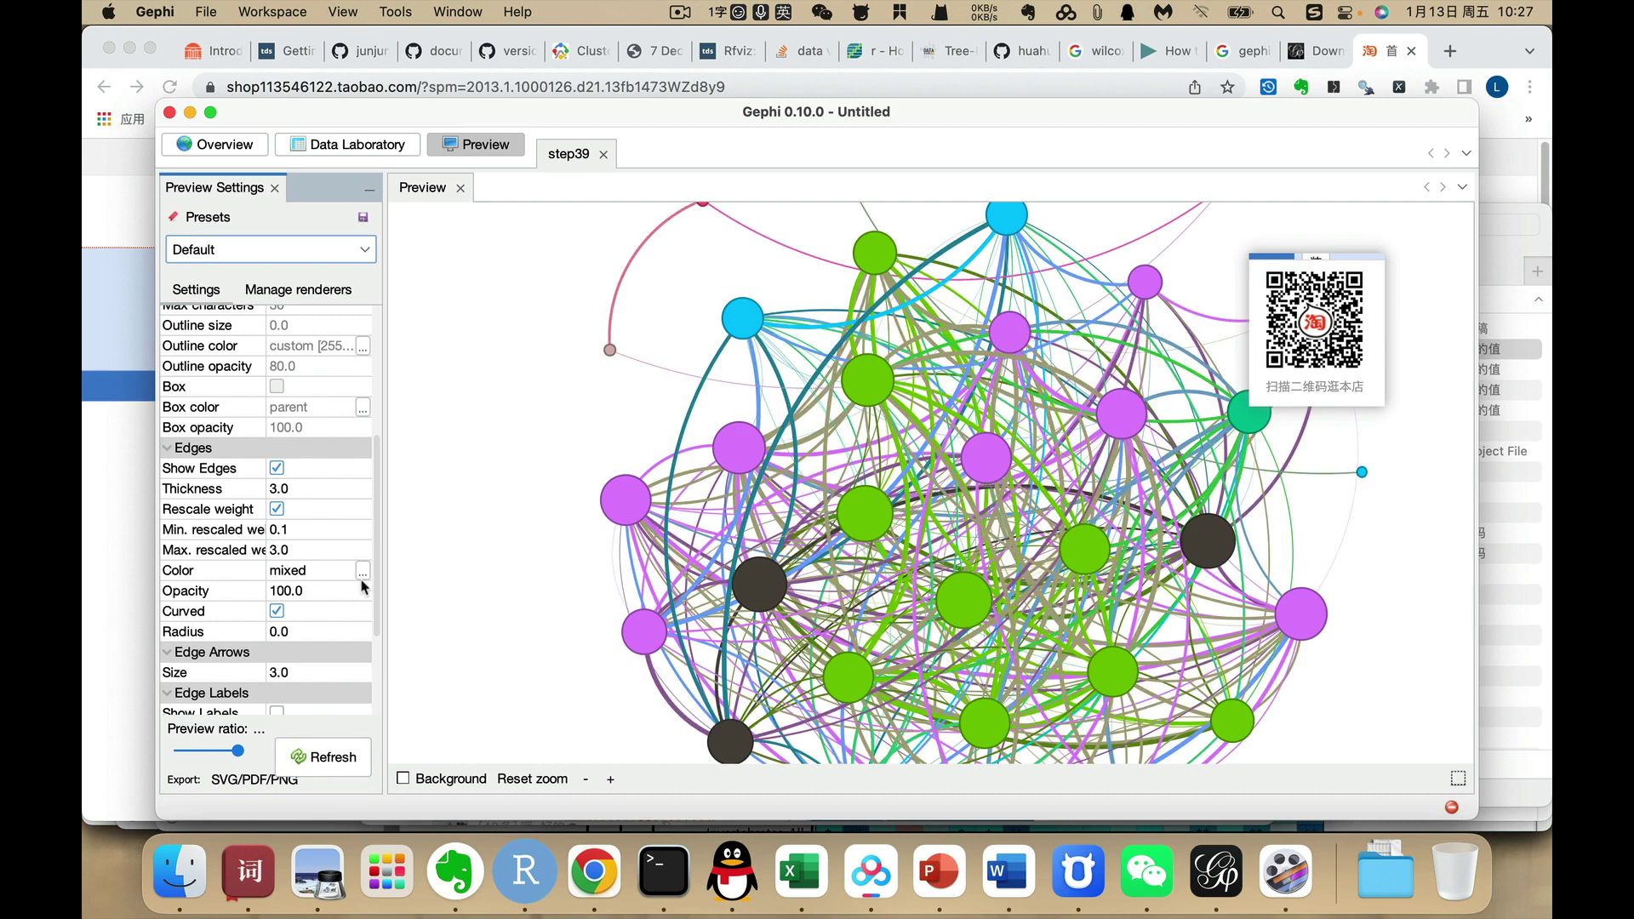
# Set the preview's edge color mode to Original and refresh the preview
pyautogui.click(362, 574)
pyautogui.click(469, 421)
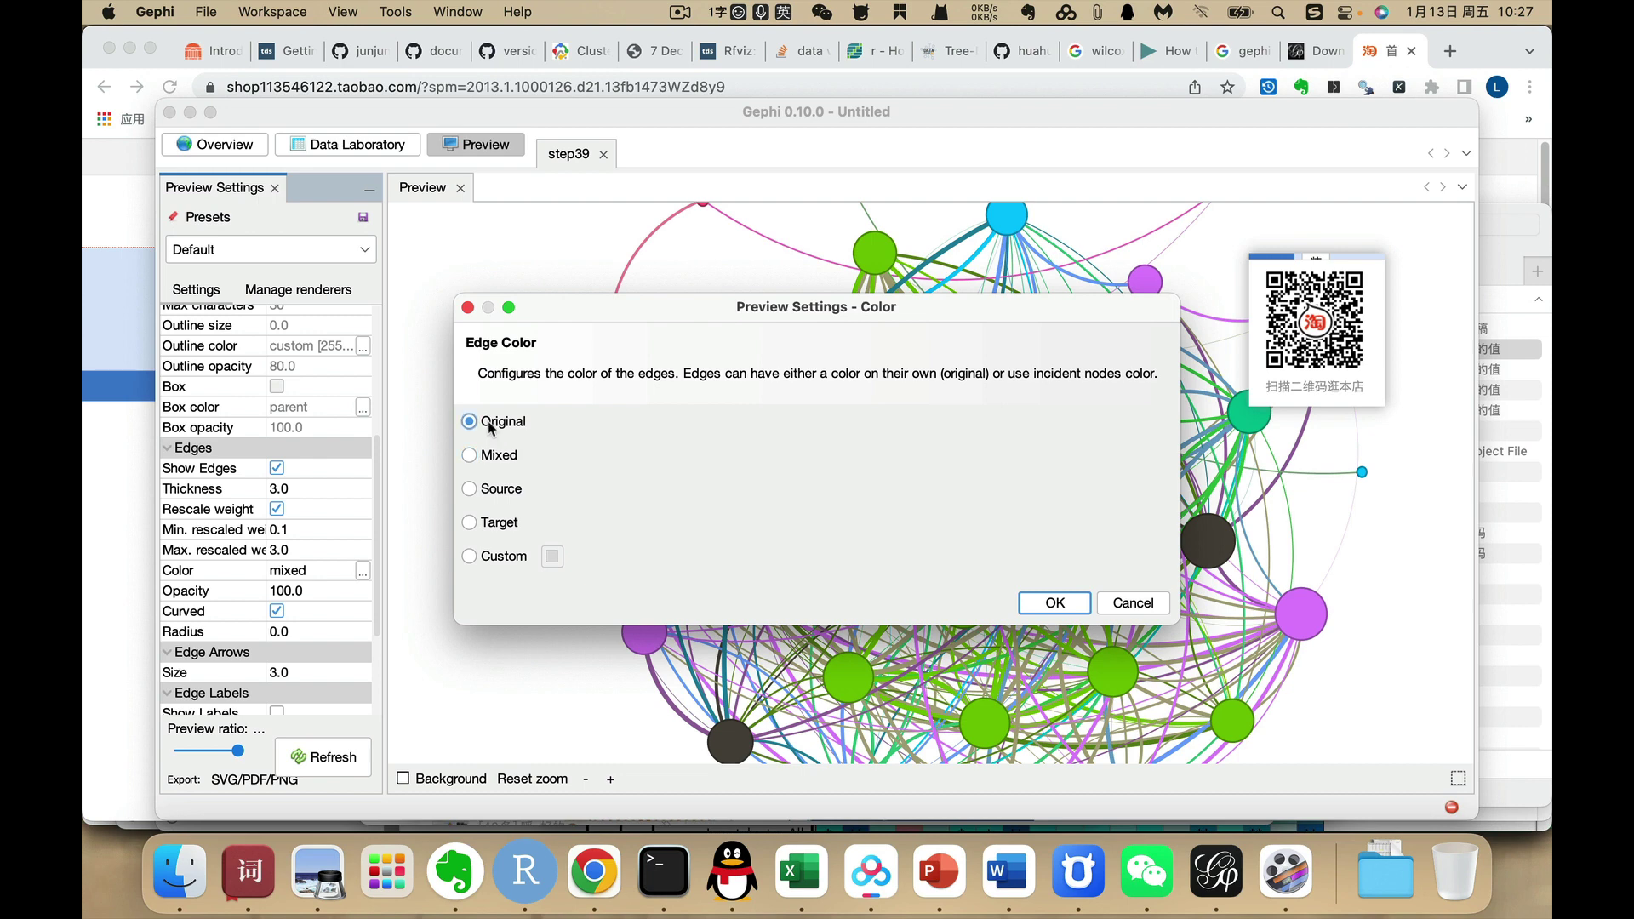
pyautogui.click(1048, 604)
pyautogui.click(368, 771)
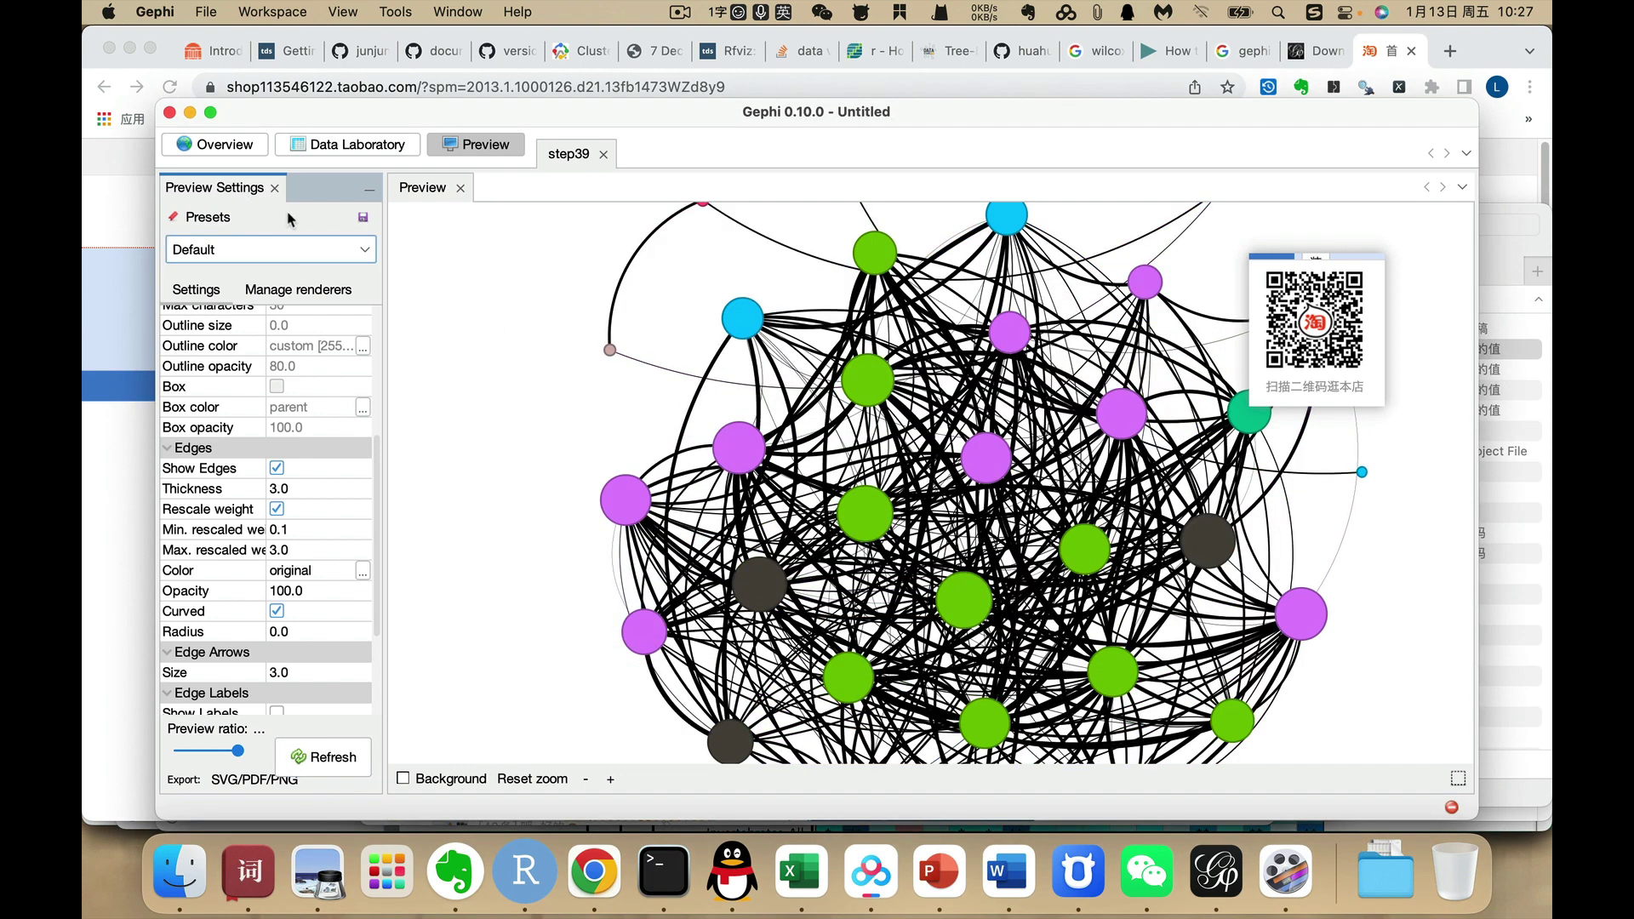
# In the Overview, color the edges by correlation ranking with the default red-yellow-blue palette and apply it
pyautogui.click(236, 144)
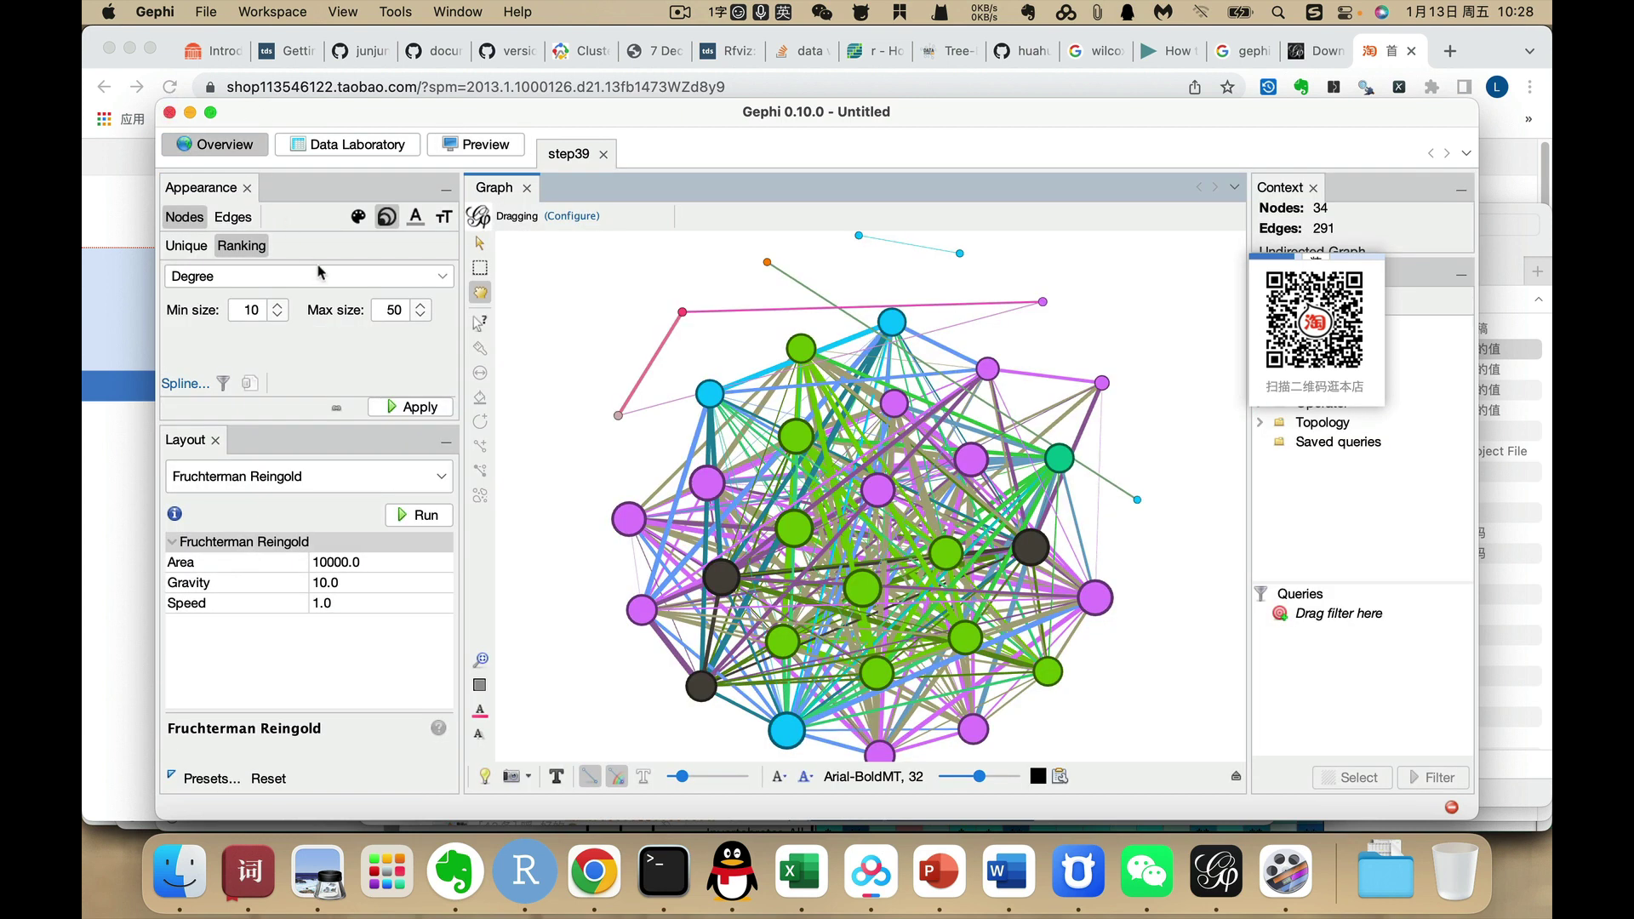
pyautogui.click(230, 217)
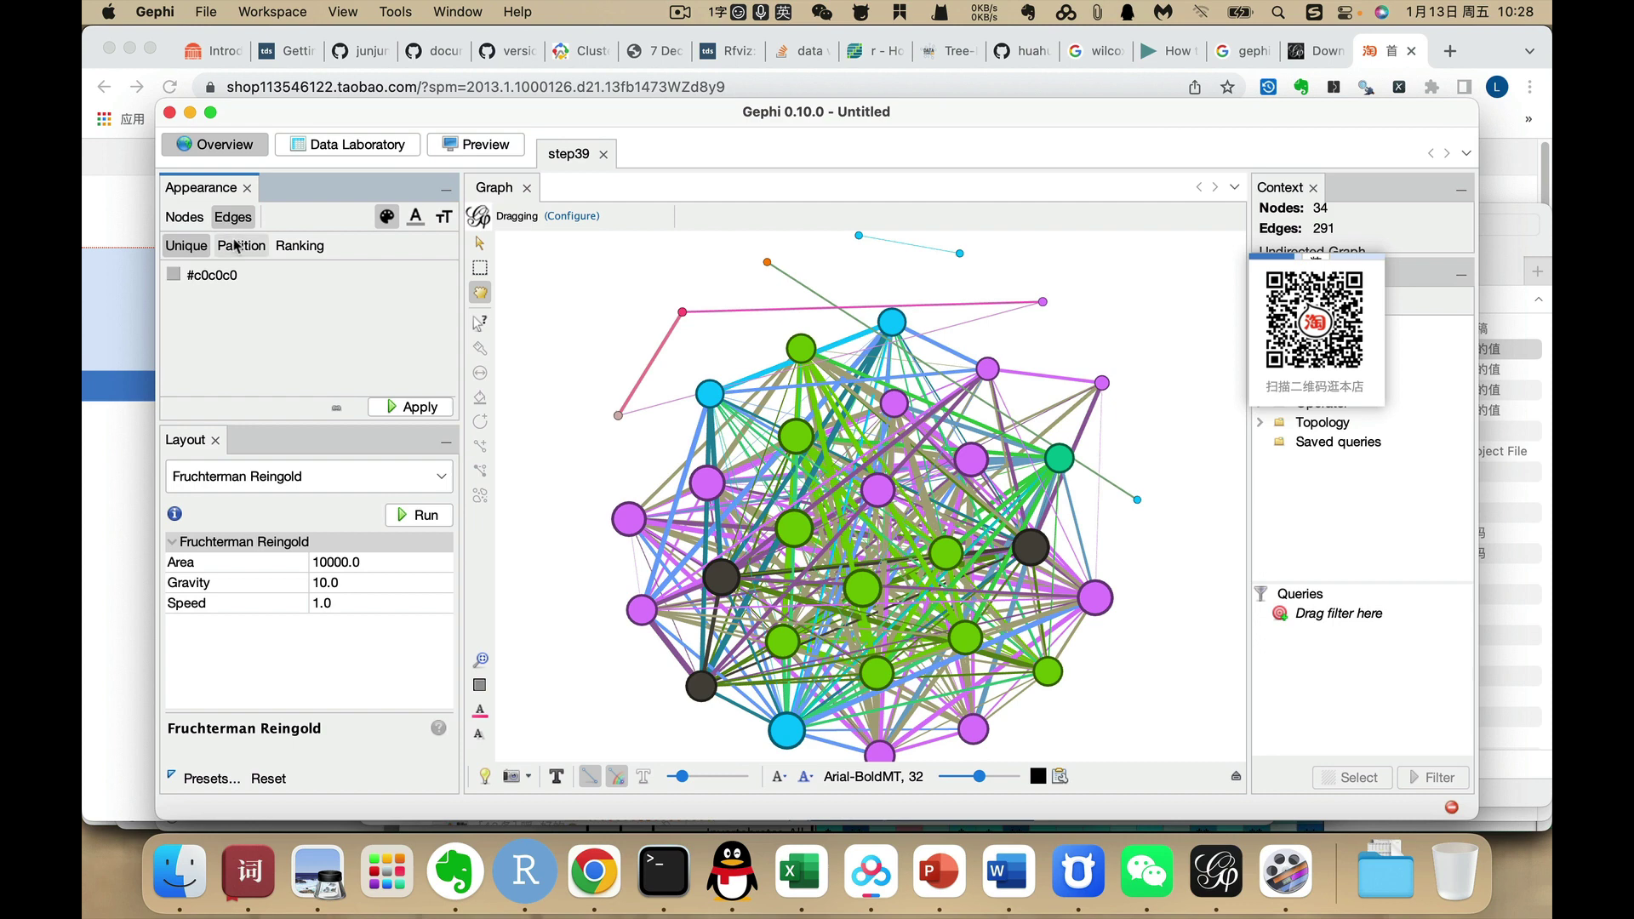
pyautogui.click(289, 250)
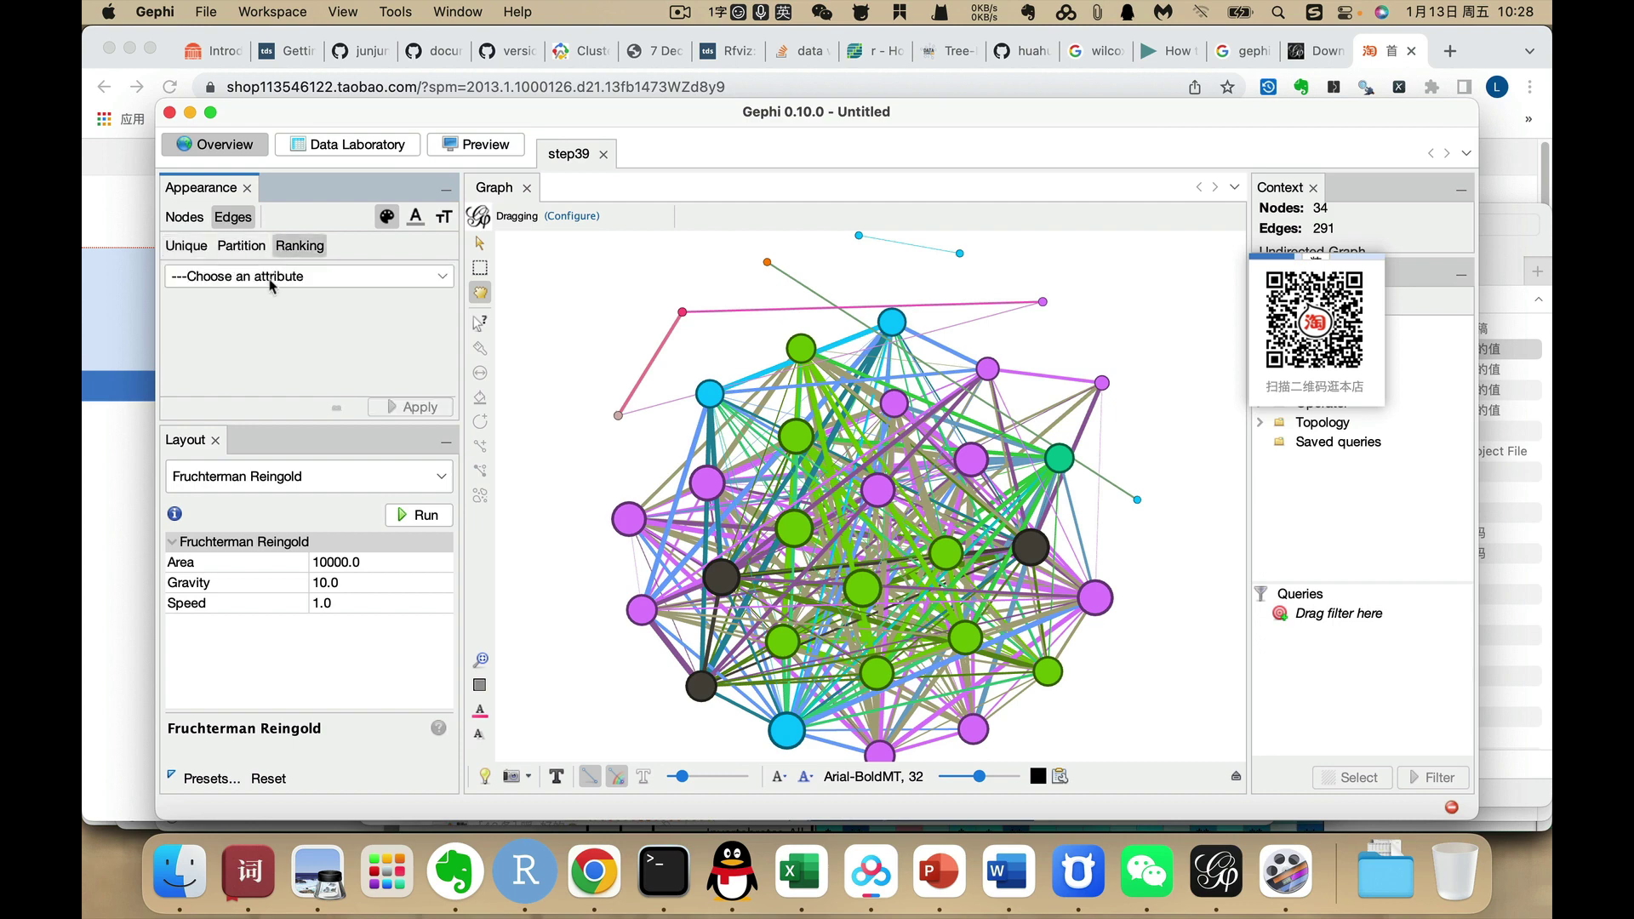
pyautogui.click(272, 283)
pyautogui.click(243, 337)
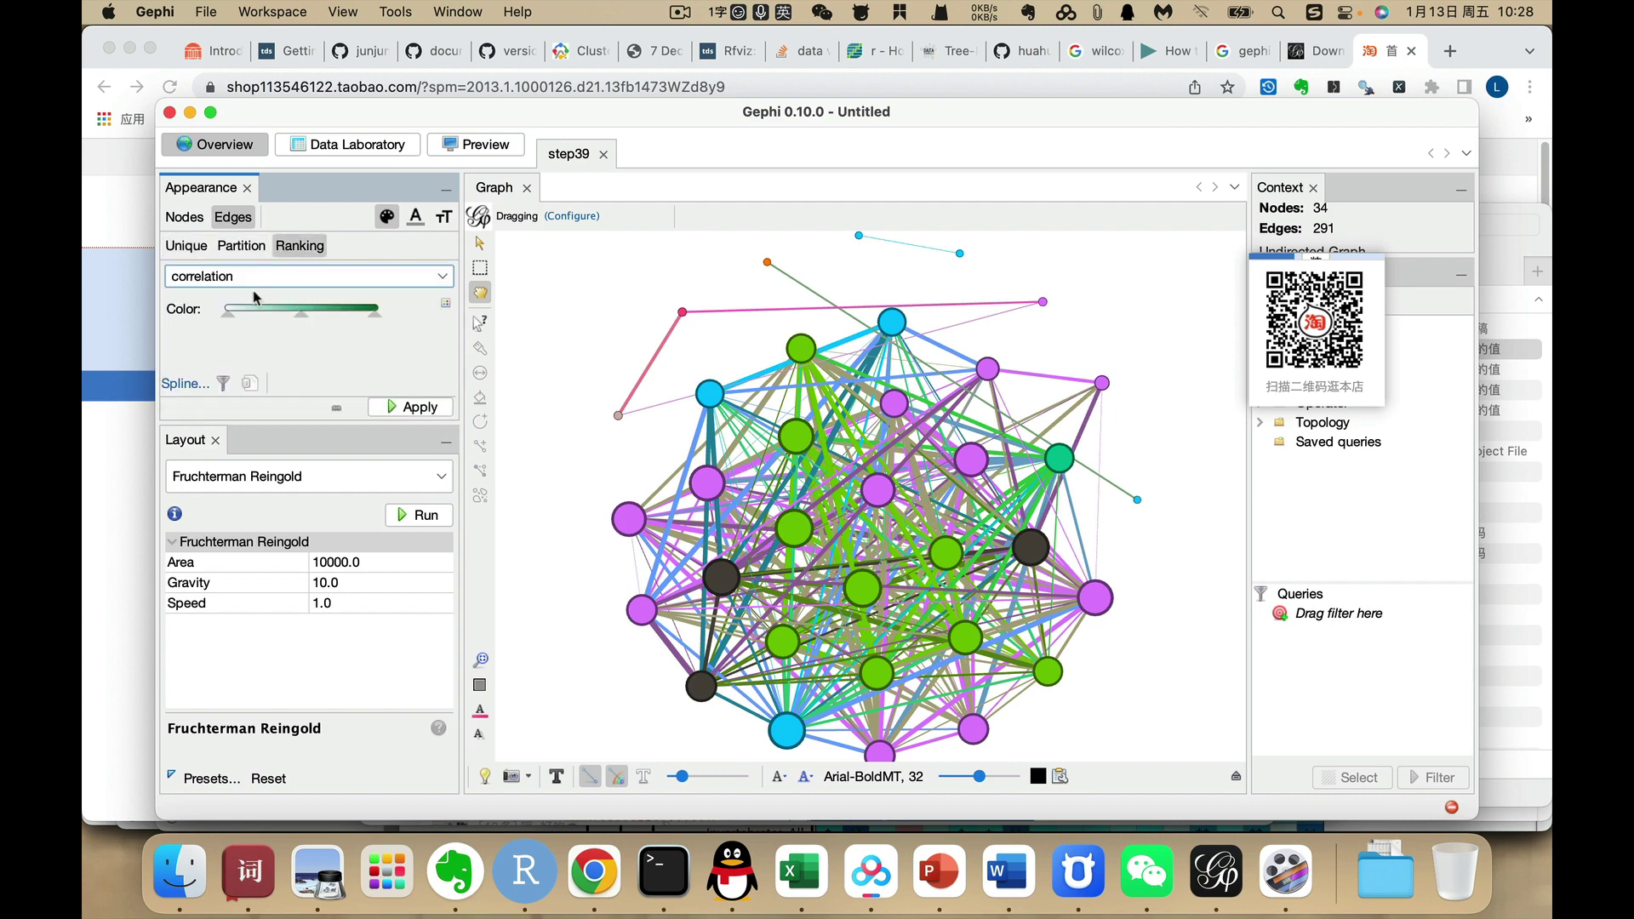
pyautogui.click(445, 303)
pyautogui.moveTo(417, 311)
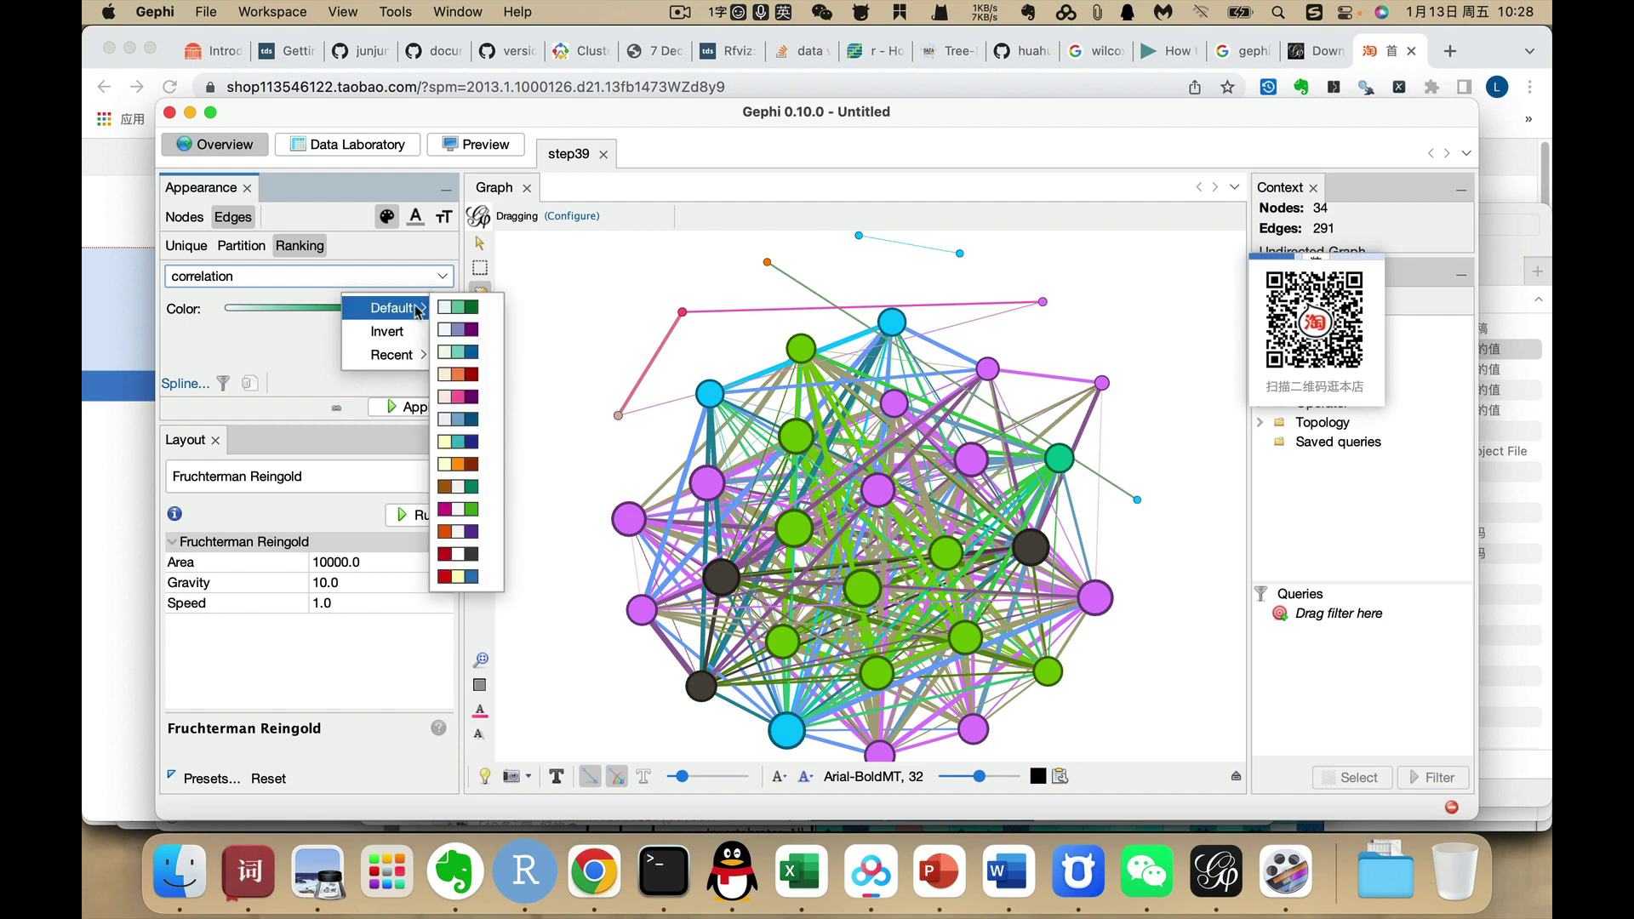
pyautogui.click(467, 577)
pyautogui.click(423, 408)
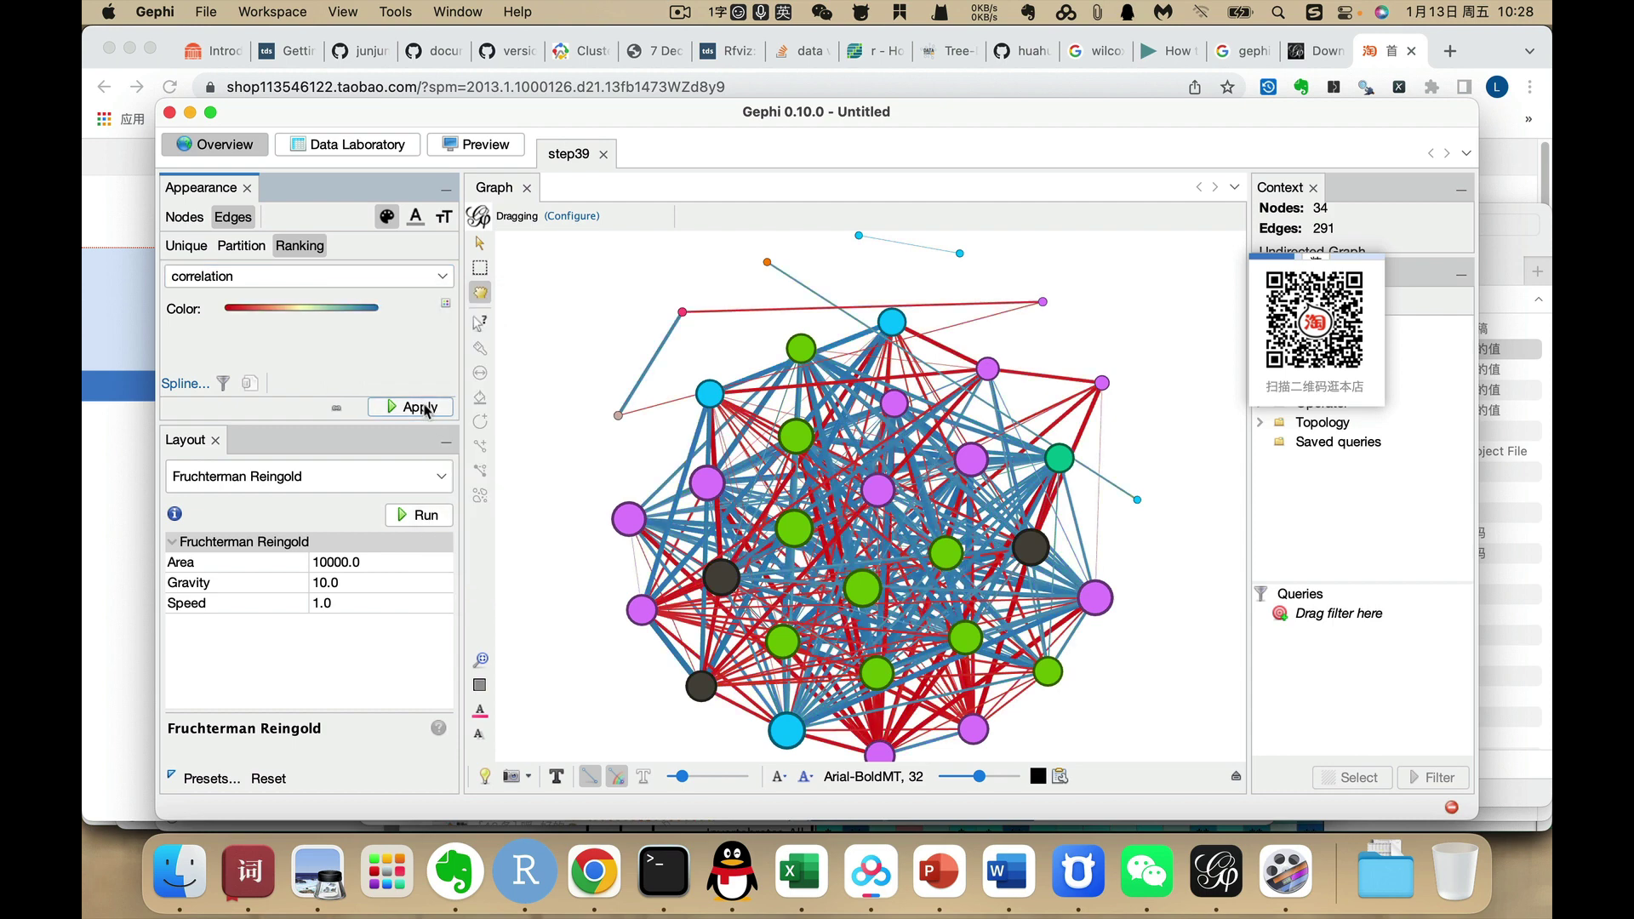
# Invert the edge ranking palette, apply it, and refresh the network in the Preview view
pyautogui.click(445, 304)
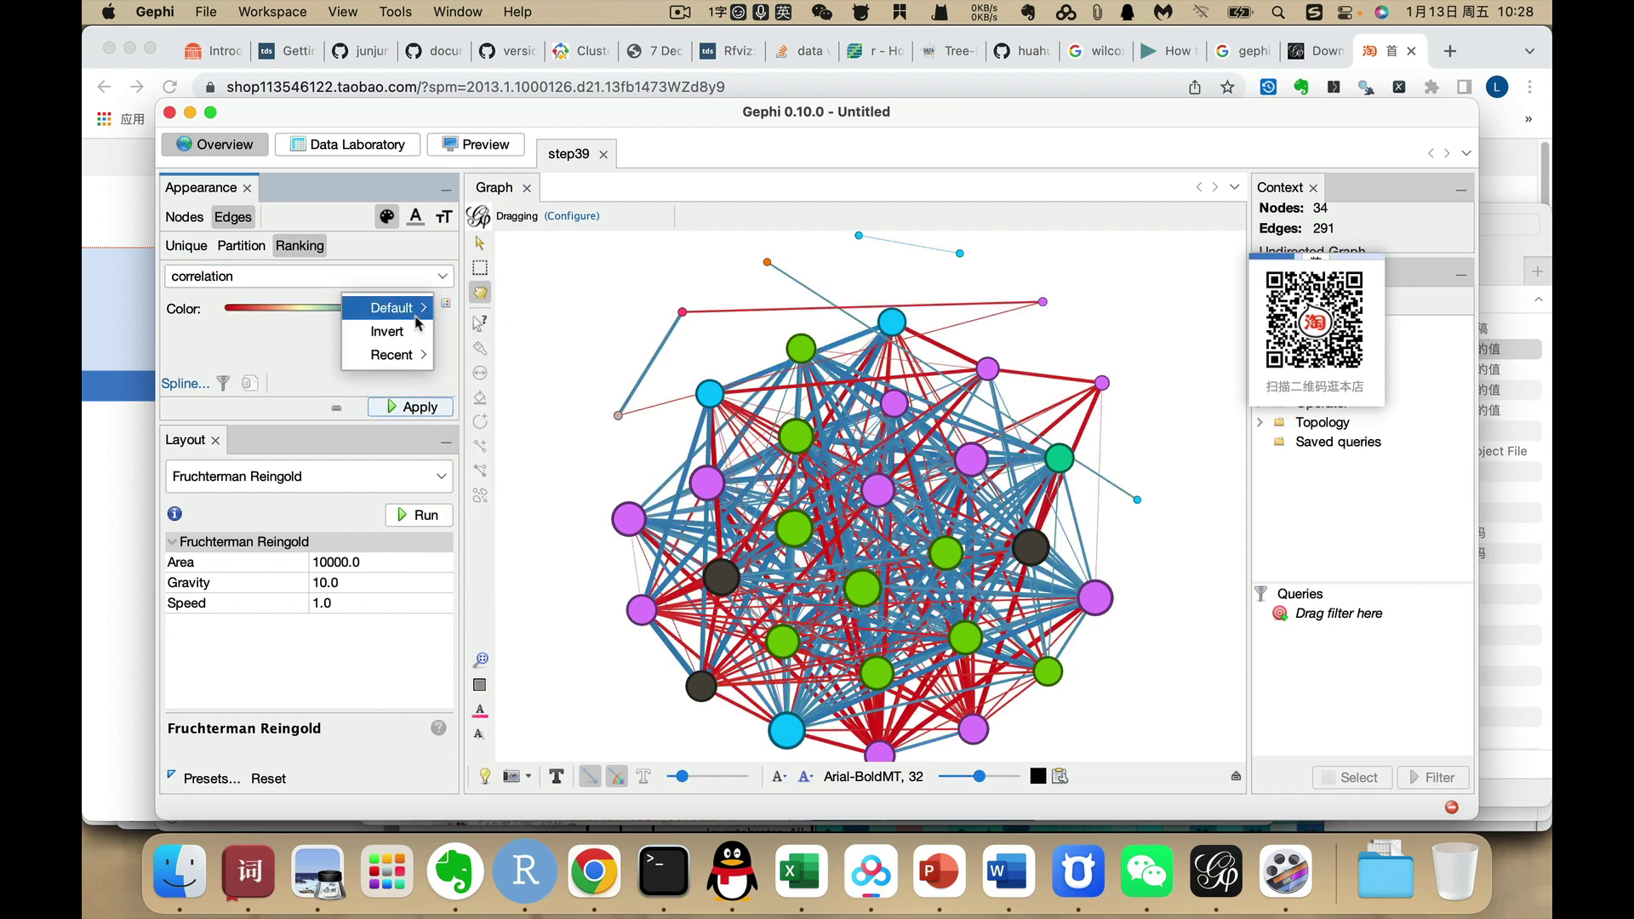
pyautogui.click(411, 332)
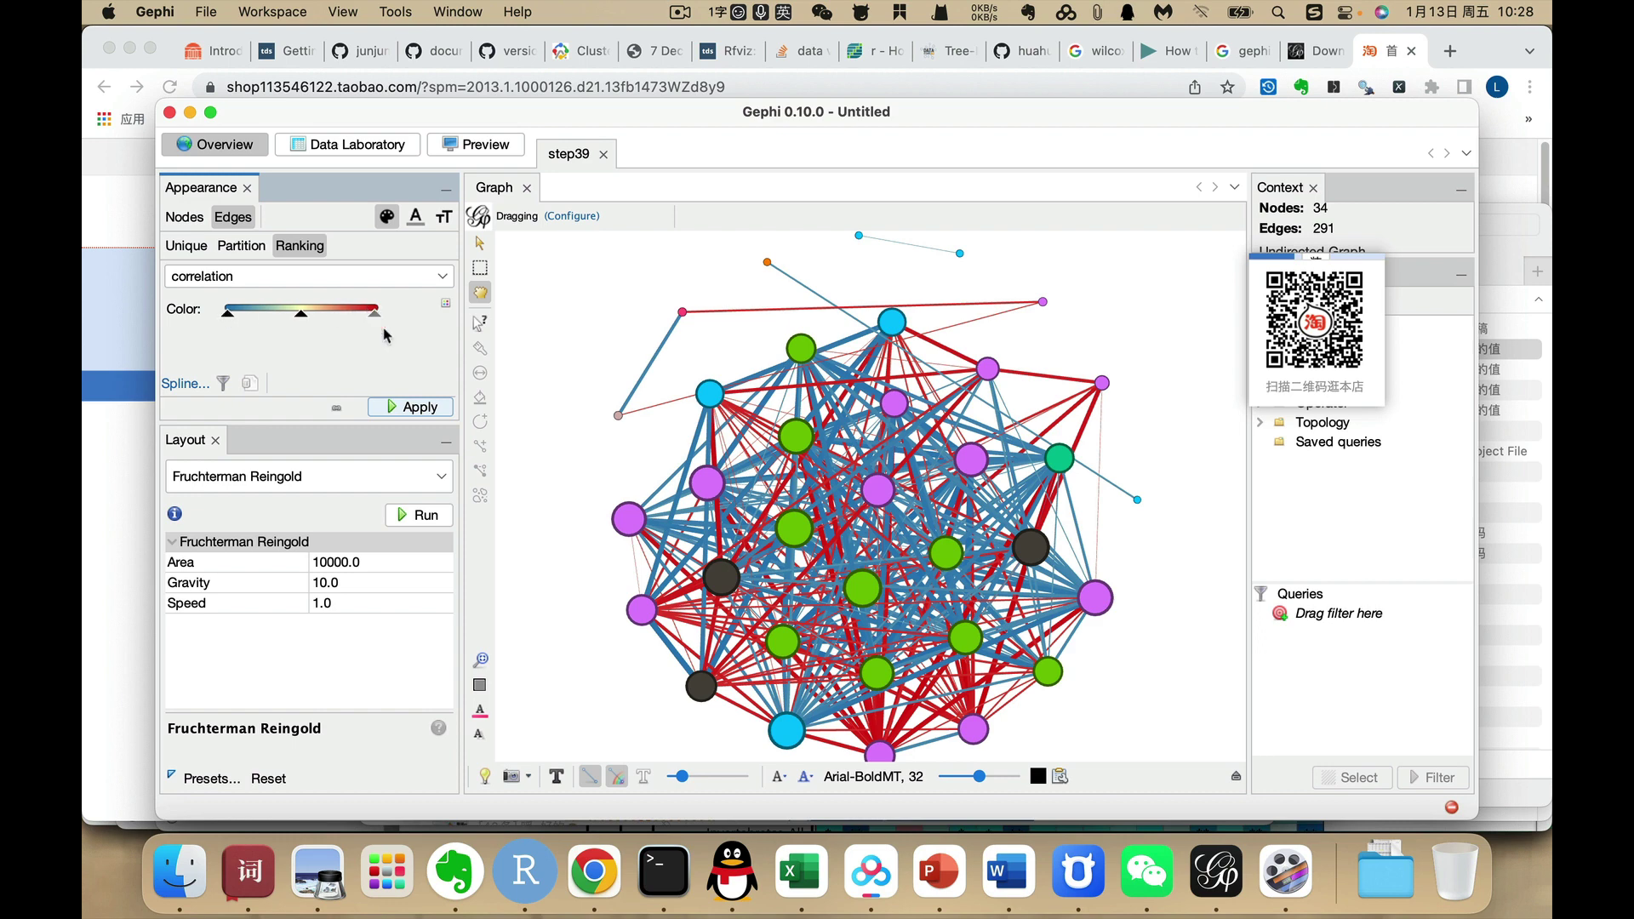
pyautogui.click(416, 407)
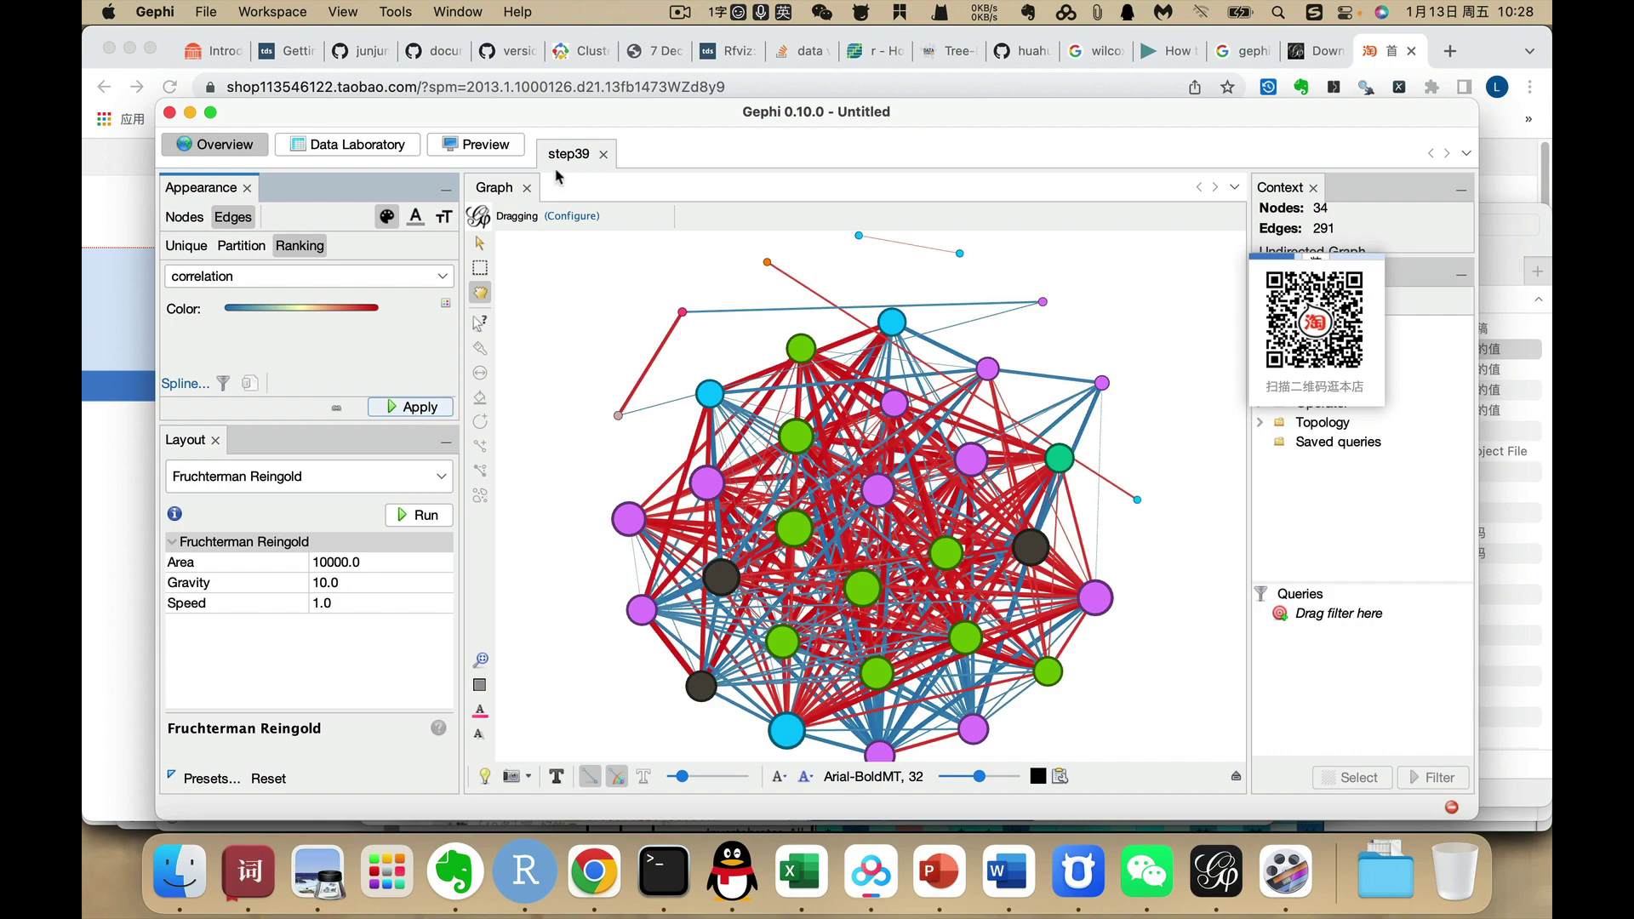
pyautogui.click(500, 147)
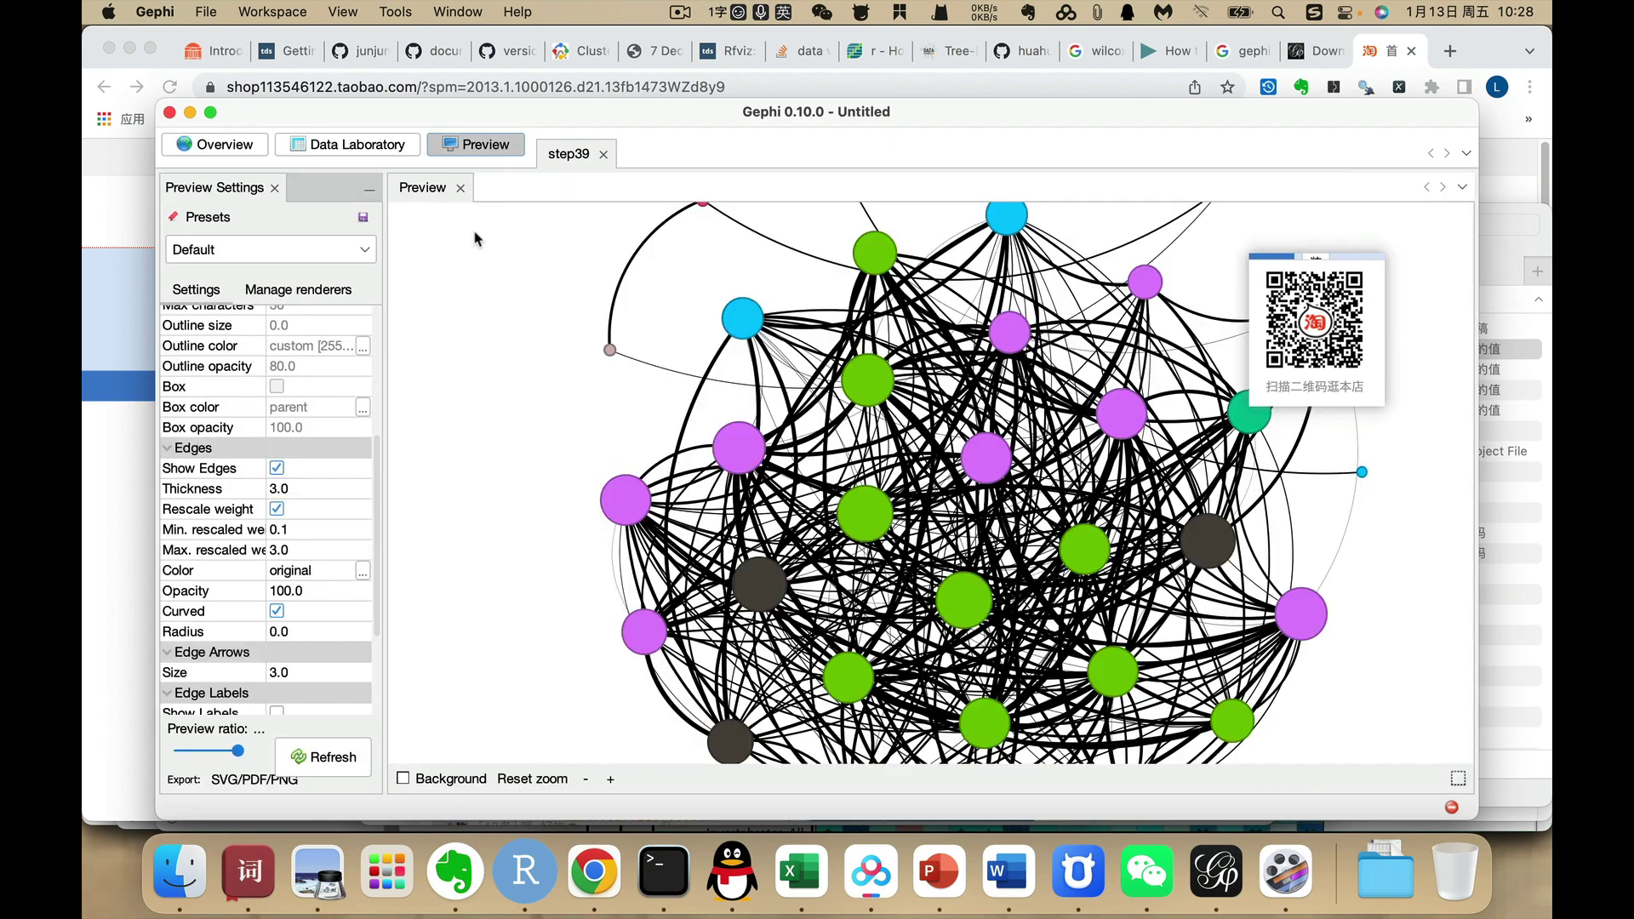
pyautogui.click(323, 756)
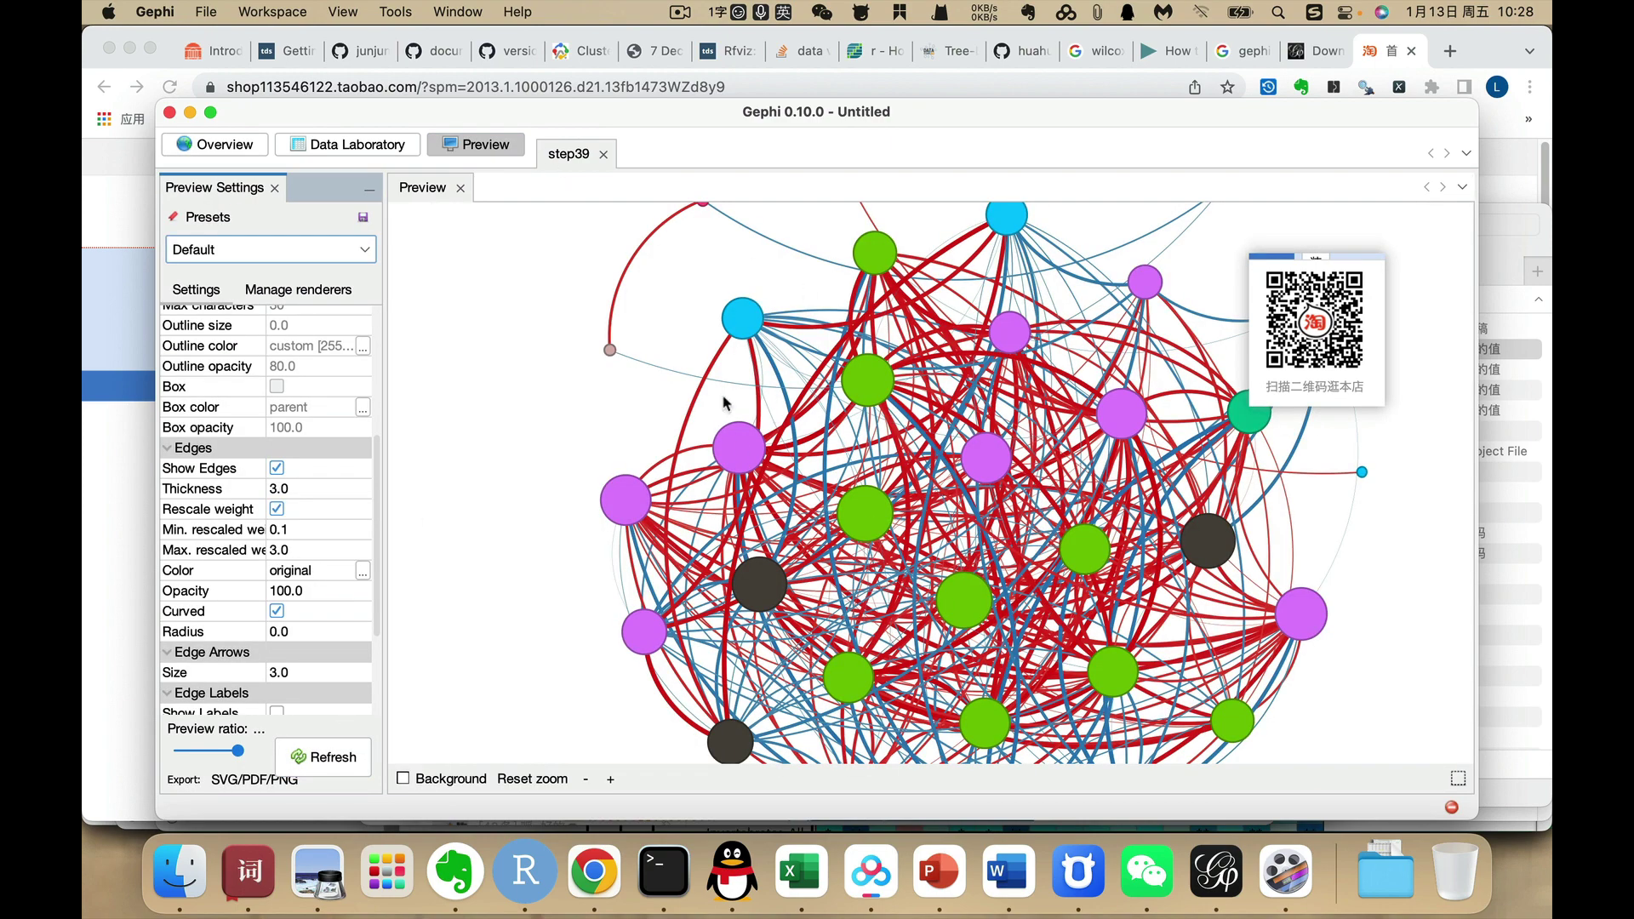
# Enlarge the program window to give the network preview more room, and refresh the preview
pyautogui.scroll(-5, 810, 378)
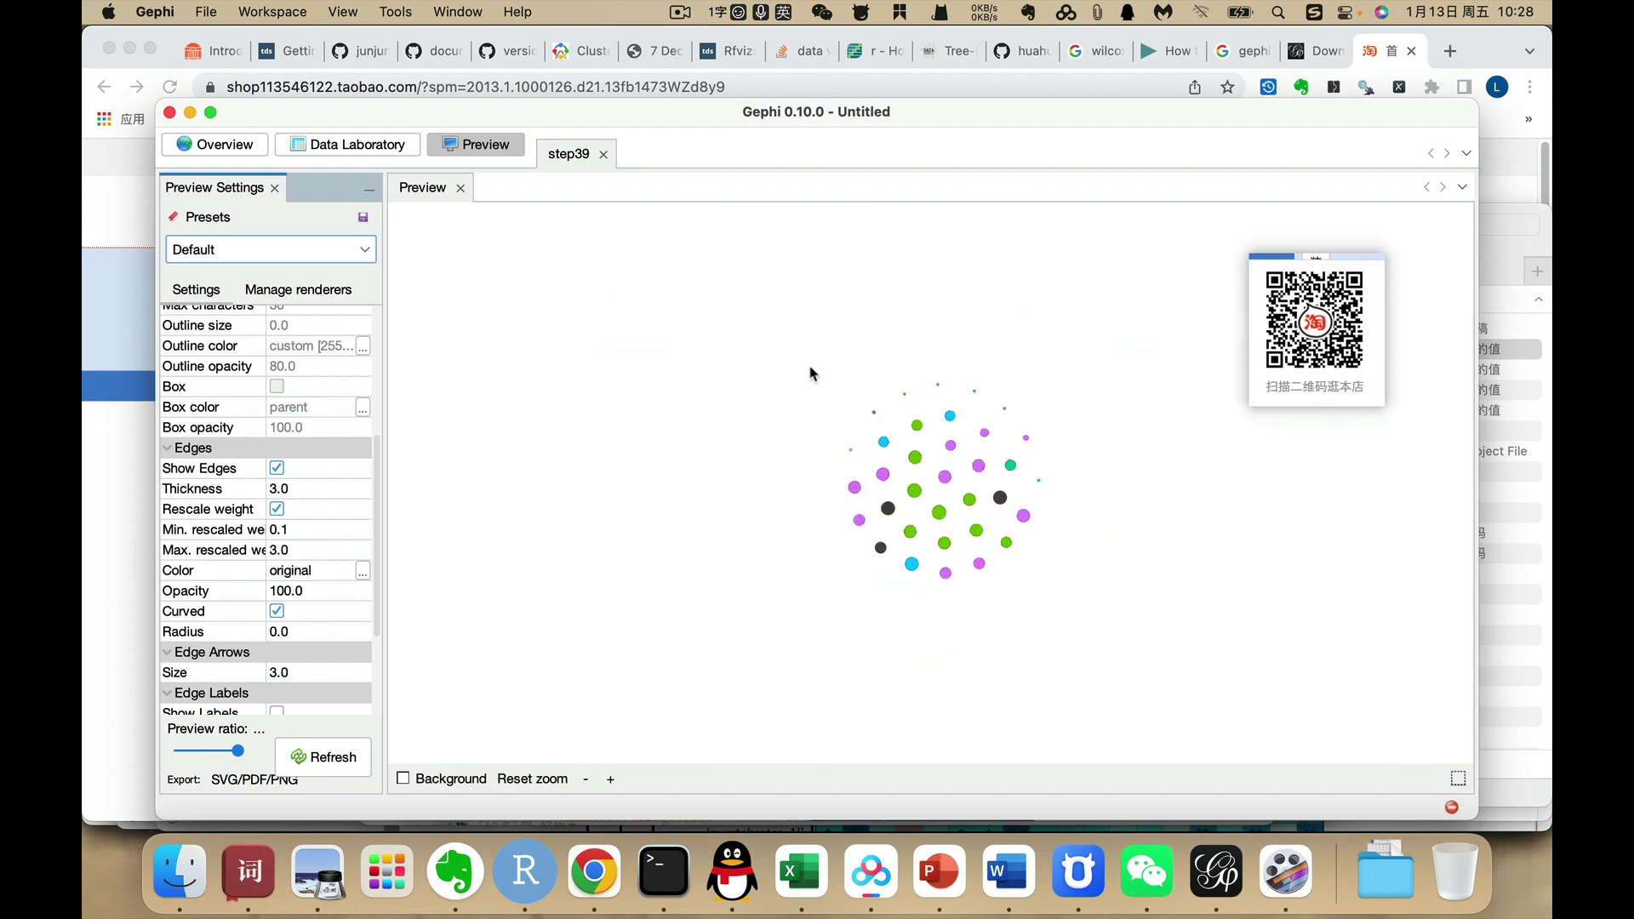
pyautogui.scroll(5, 843, 400)
pyautogui.scroll(-4, 851, 405)
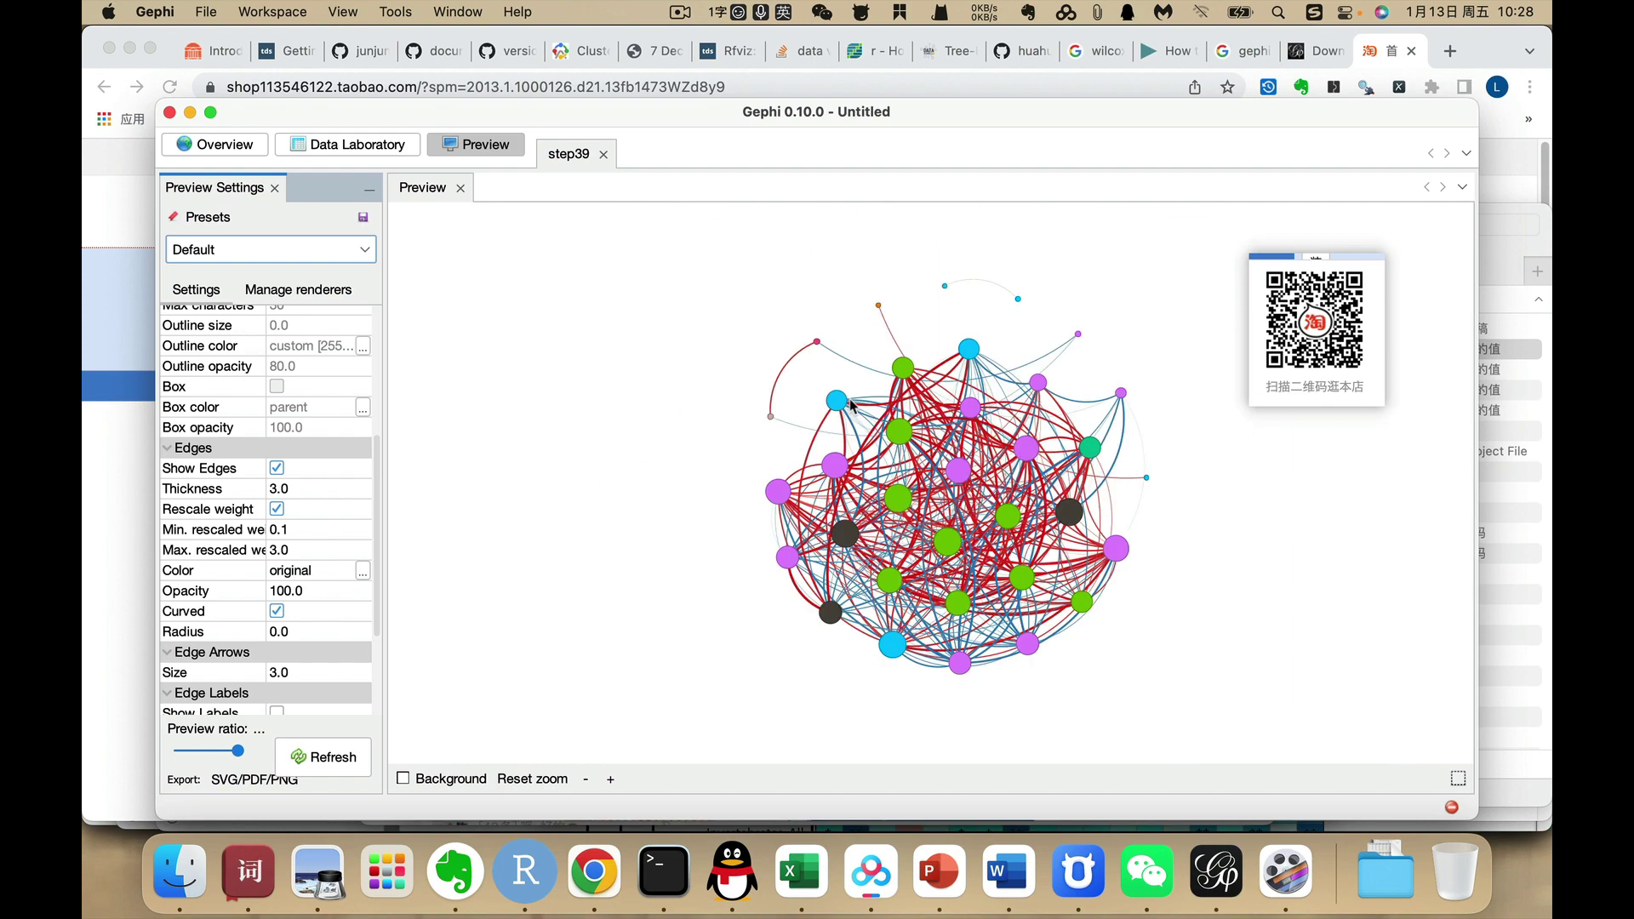
pyautogui.scroll(5, 903, 432)
pyautogui.scroll(-5, 904, 432)
pyautogui.scroll(5, 904, 432)
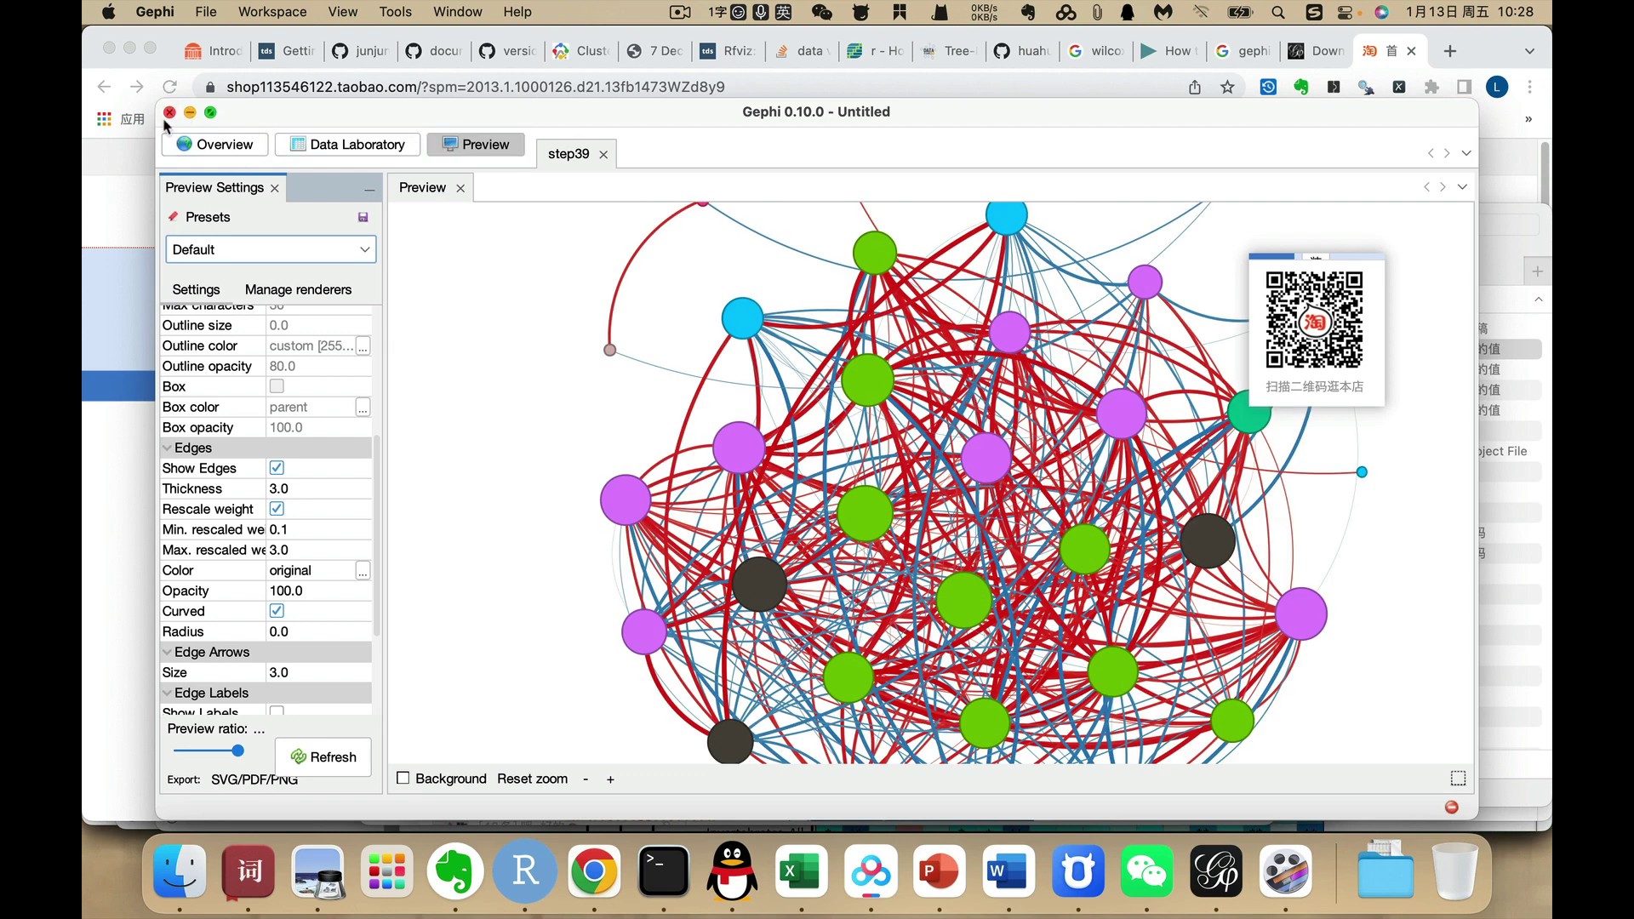
pyautogui.moveTo(157, 100); pyautogui.dragTo(85, 12)
pyautogui.click(264, 756)
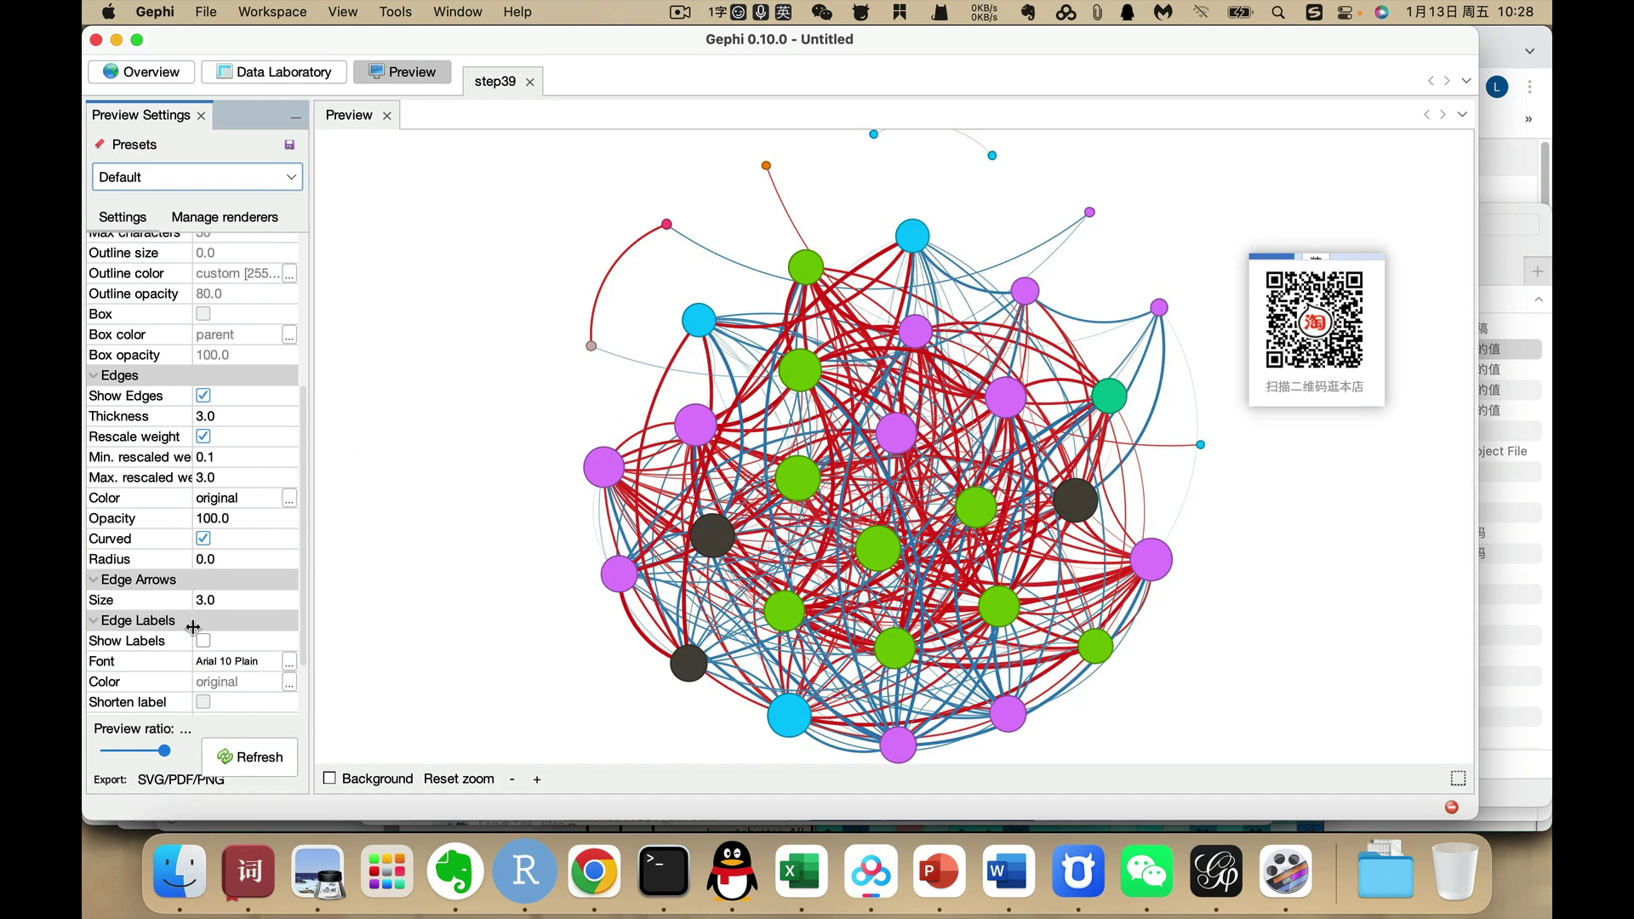
# Show the node labels with proportional size turned off and refresh the preview
pyautogui.scroll(5, 242, 539)
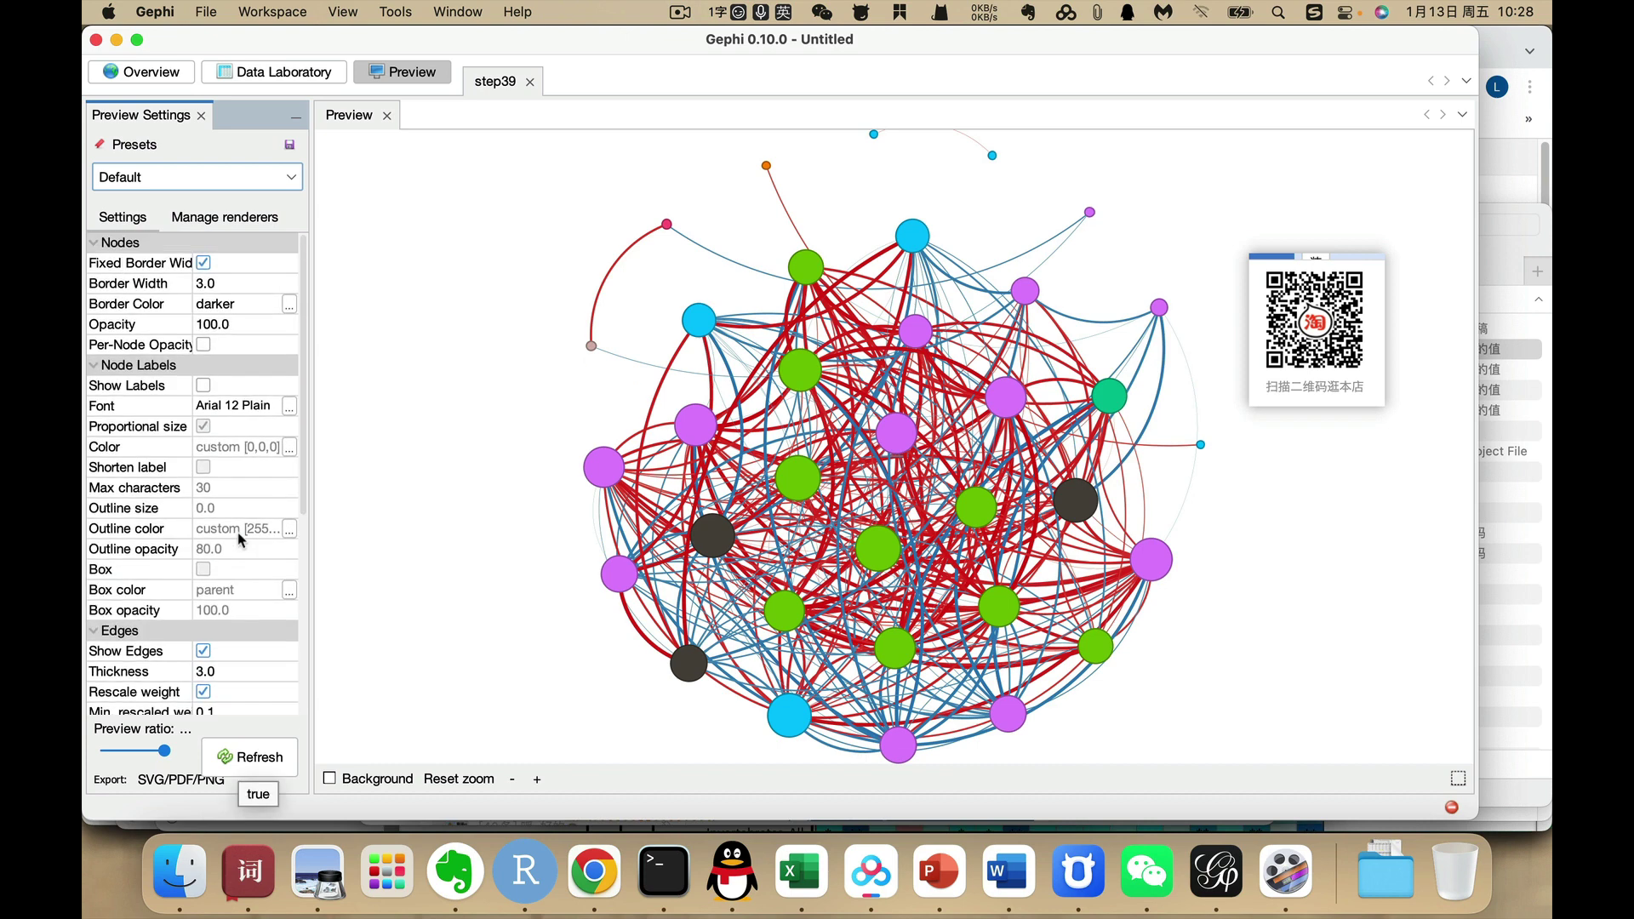
pyautogui.click(203, 385)
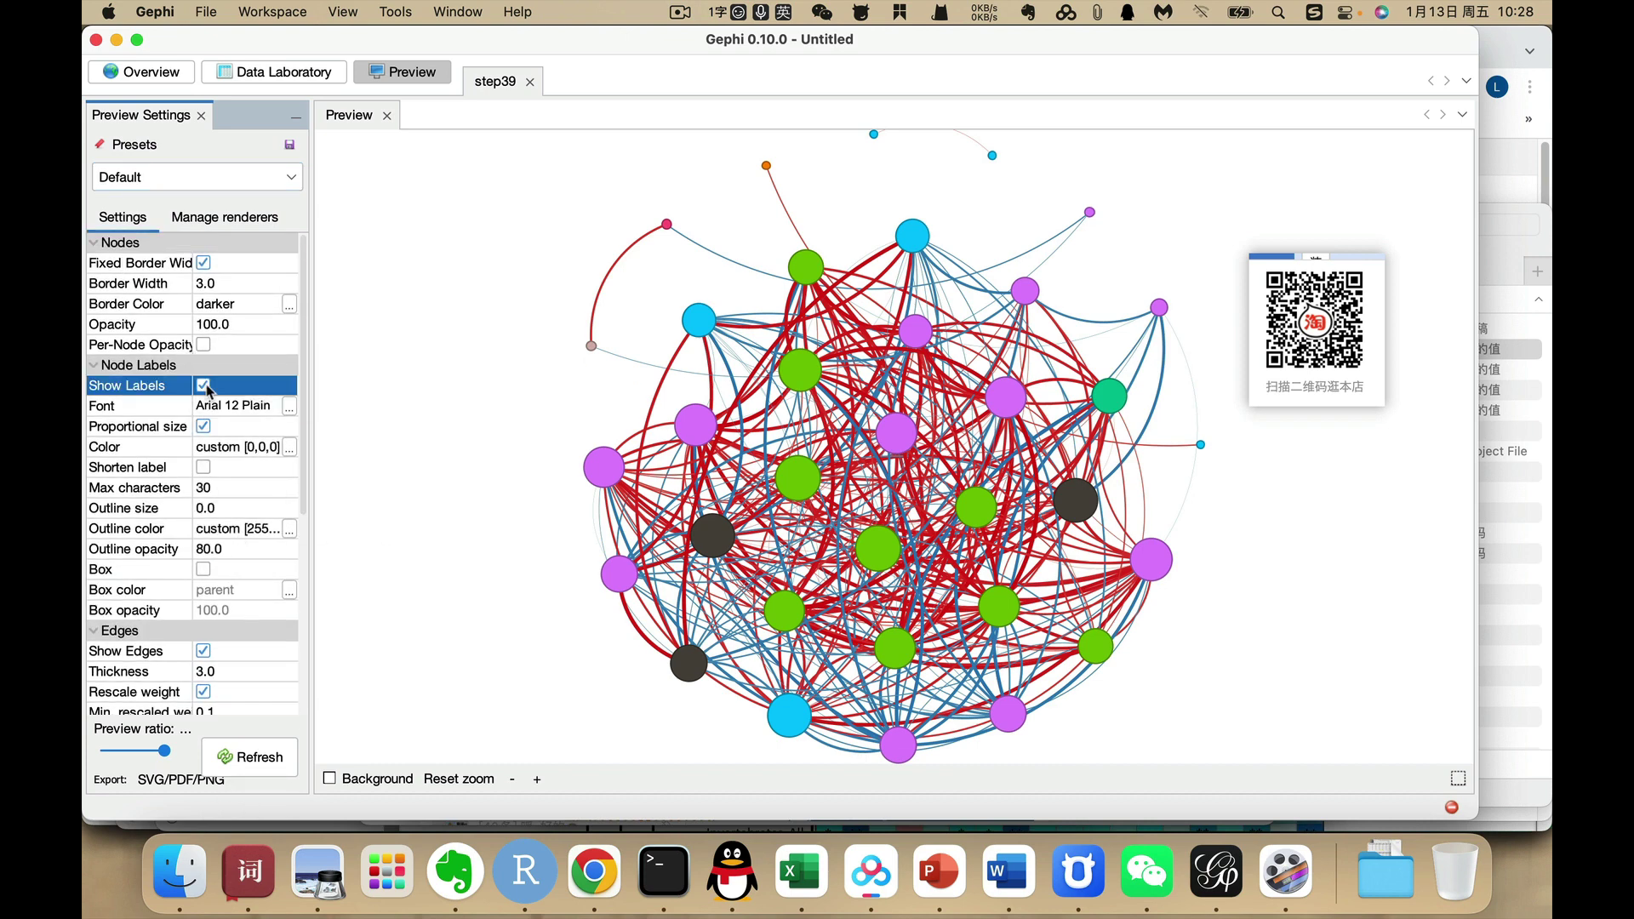
pyautogui.click(204, 427)
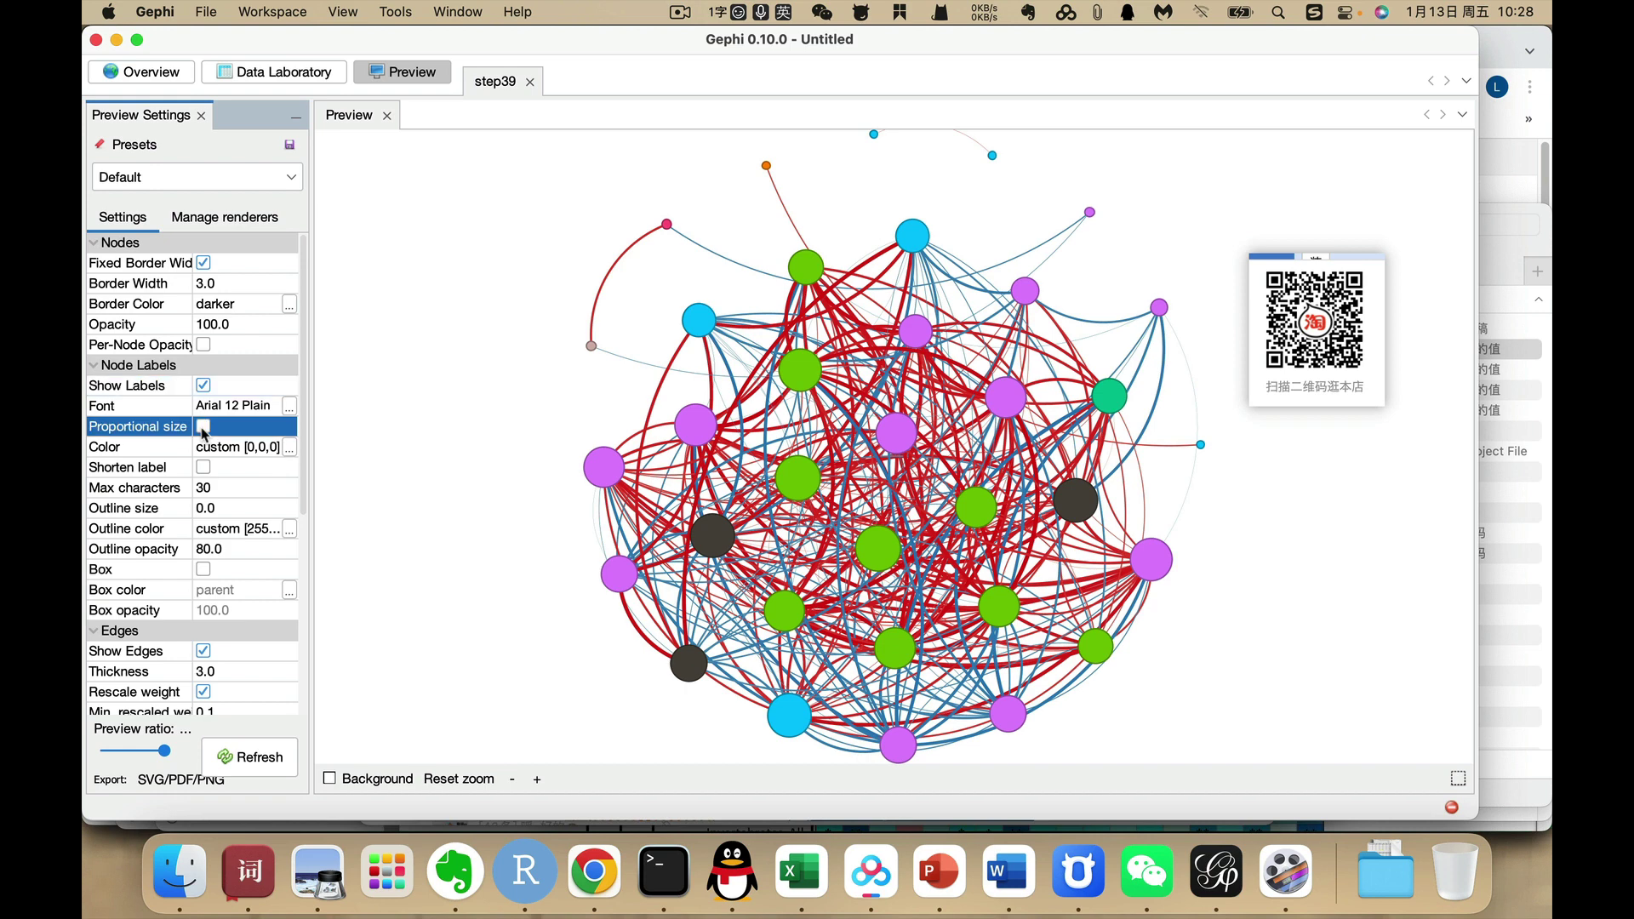
pyautogui.click(257, 755)
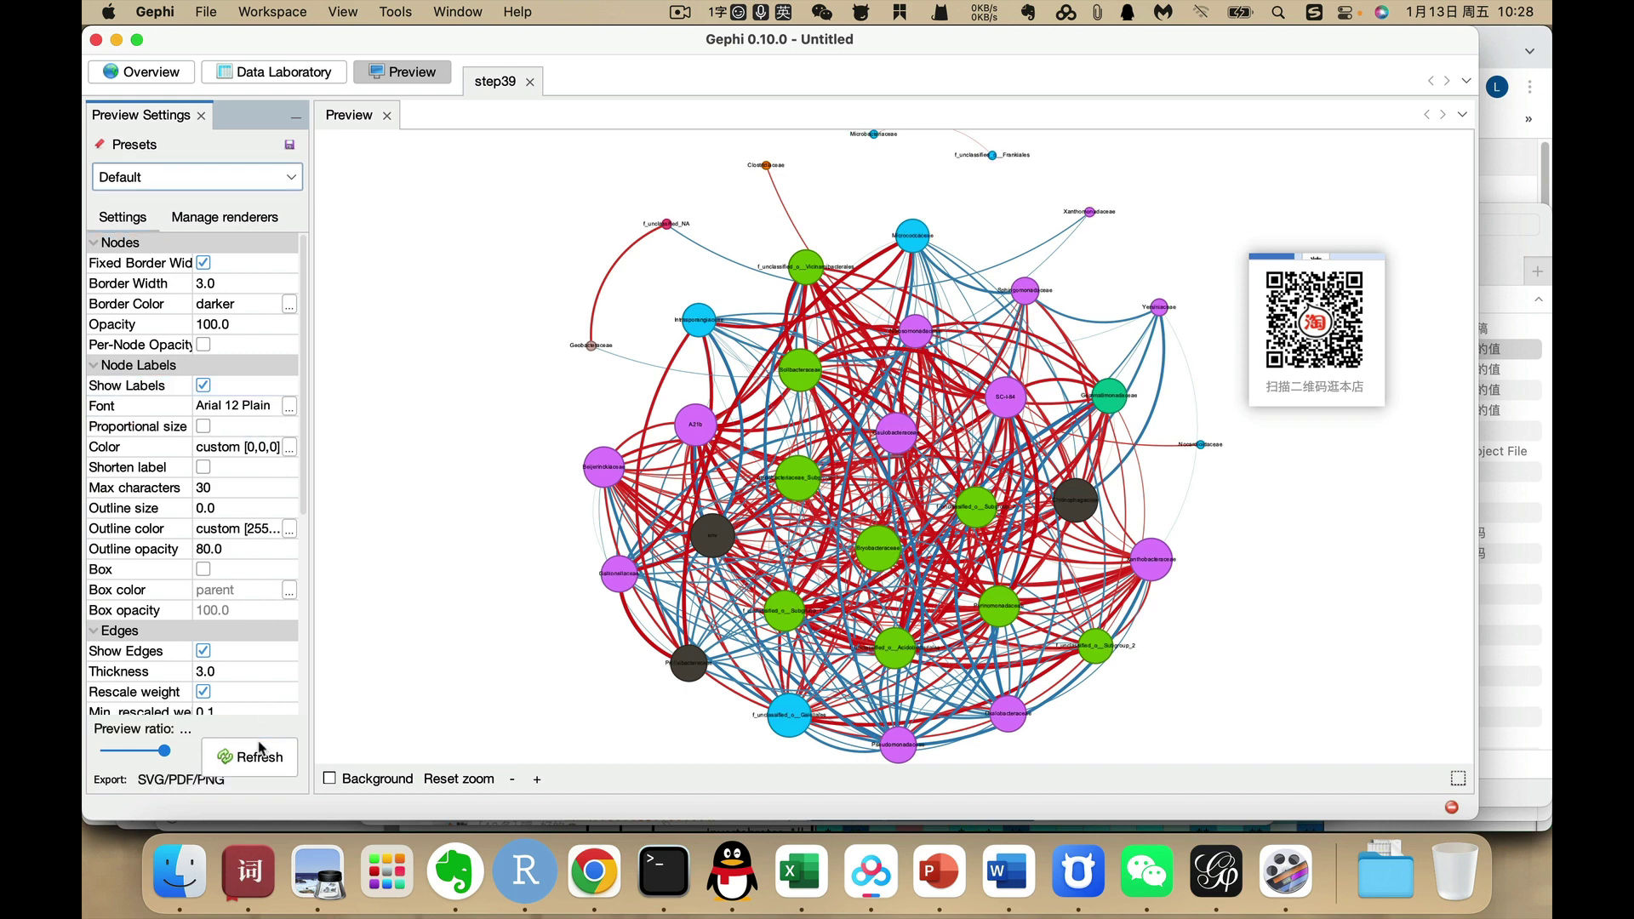
# Set the node label font size to 18 and refresh the preview
pyautogui.click(289, 408)
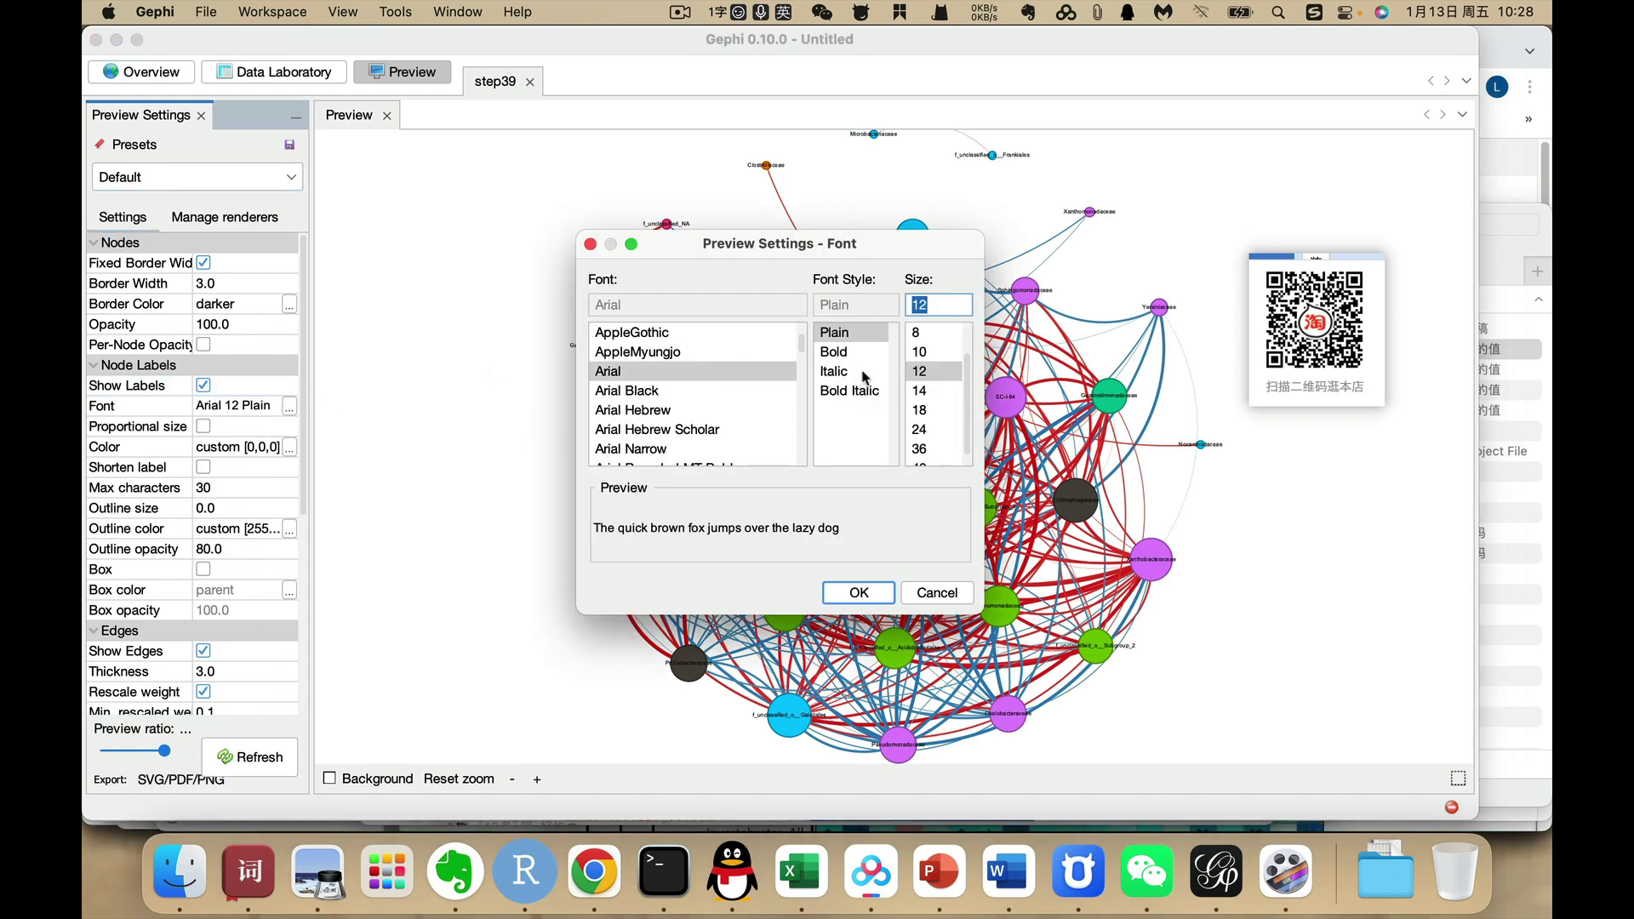
pyautogui.click(917, 410)
pyautogui.click(859, 593)
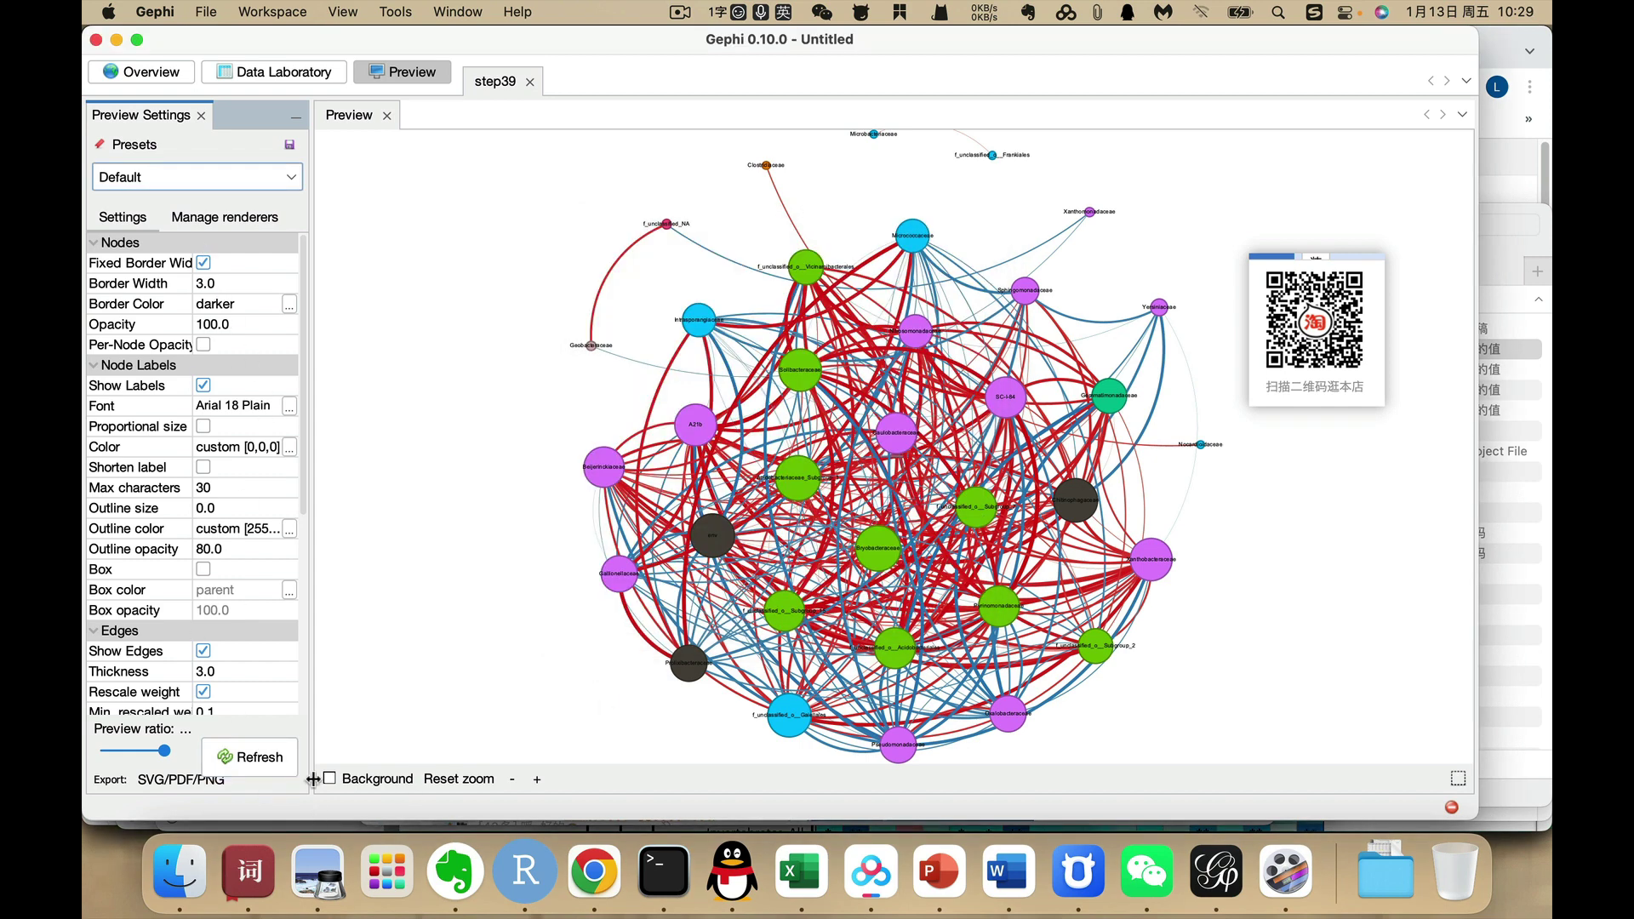
pyautogui.click(248, 739)
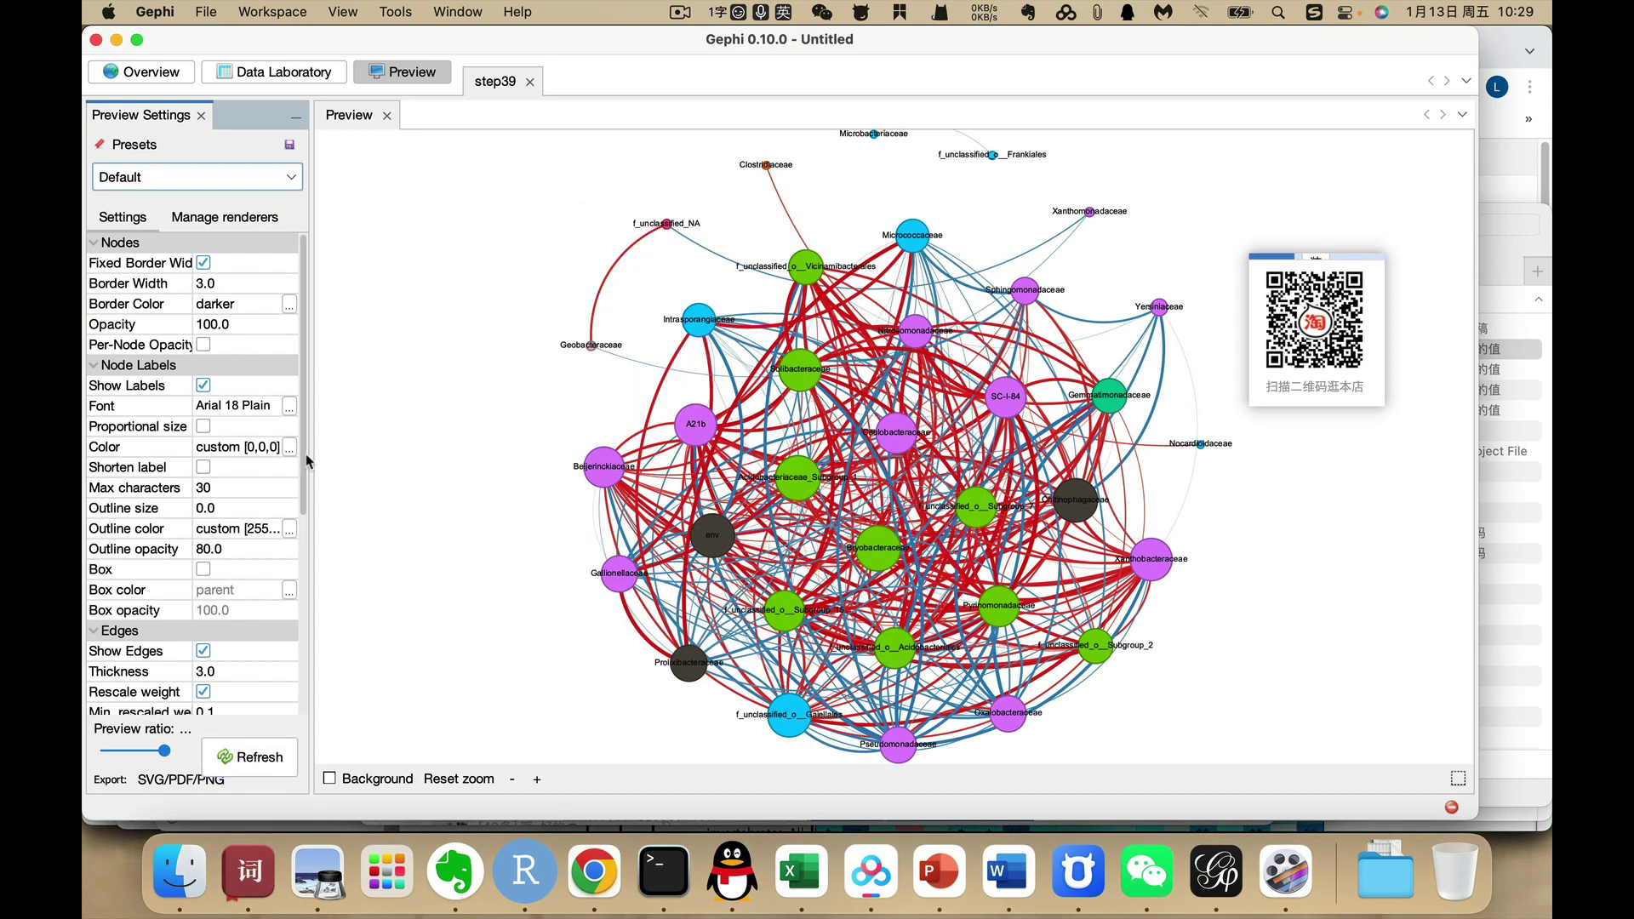
# Change the node label font to Times New Roman and refresh the preview
pyautogui.click(288, 407)
pyautogui.scroll(-3, 733, 370)
pyautogui.scroll(-15, 736, 376)
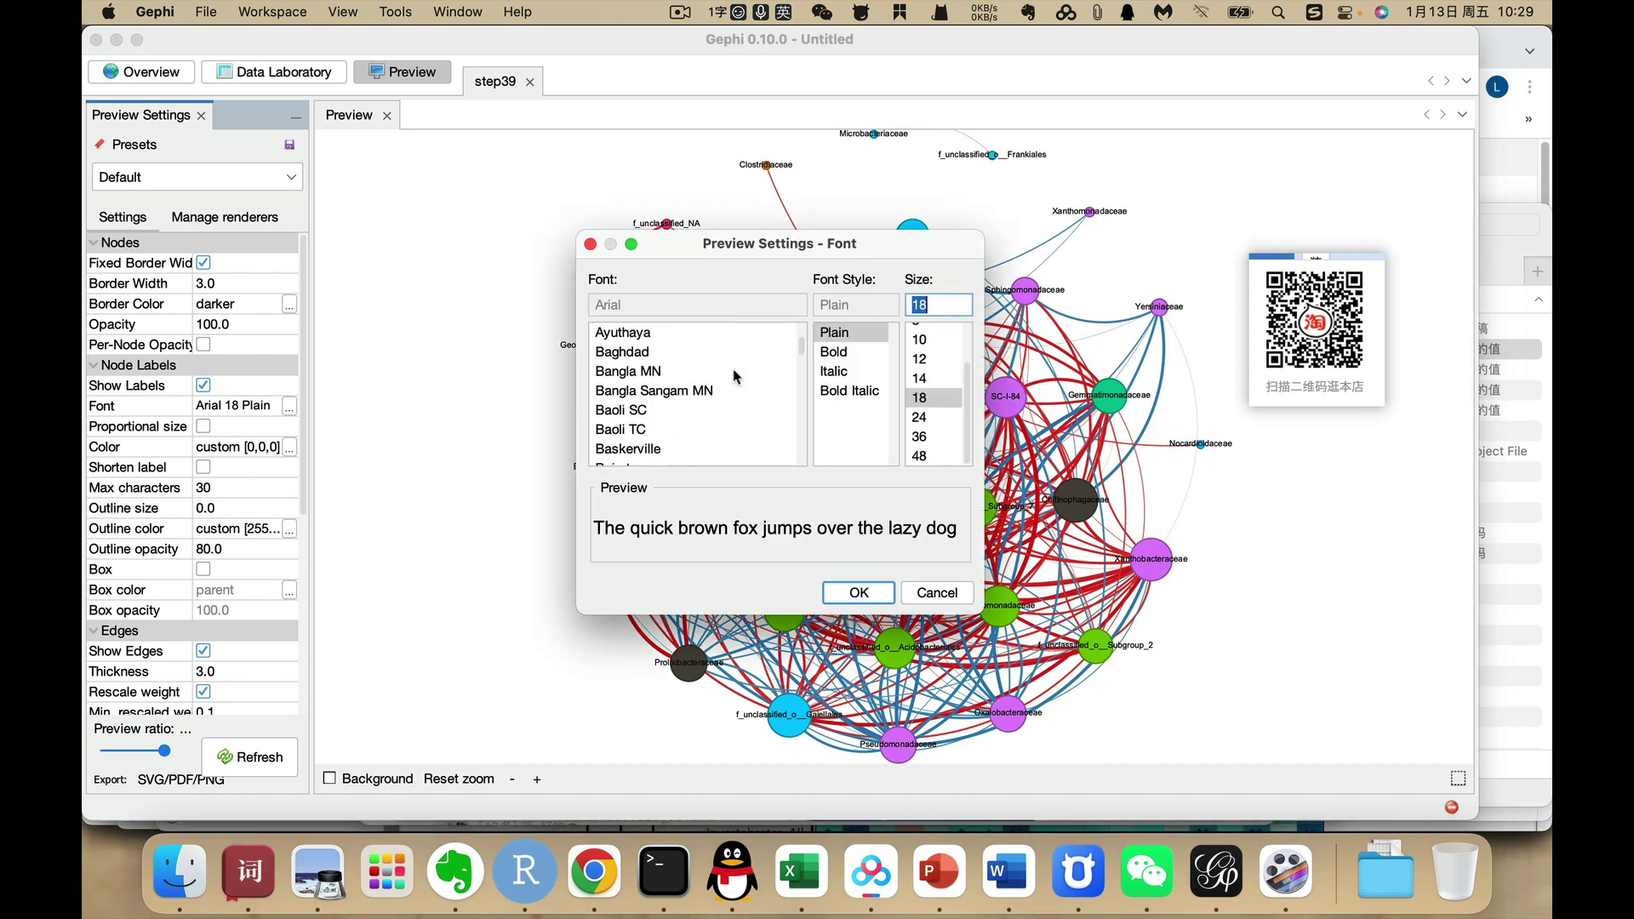
pyautogui.scroll(-20, 736, 376)
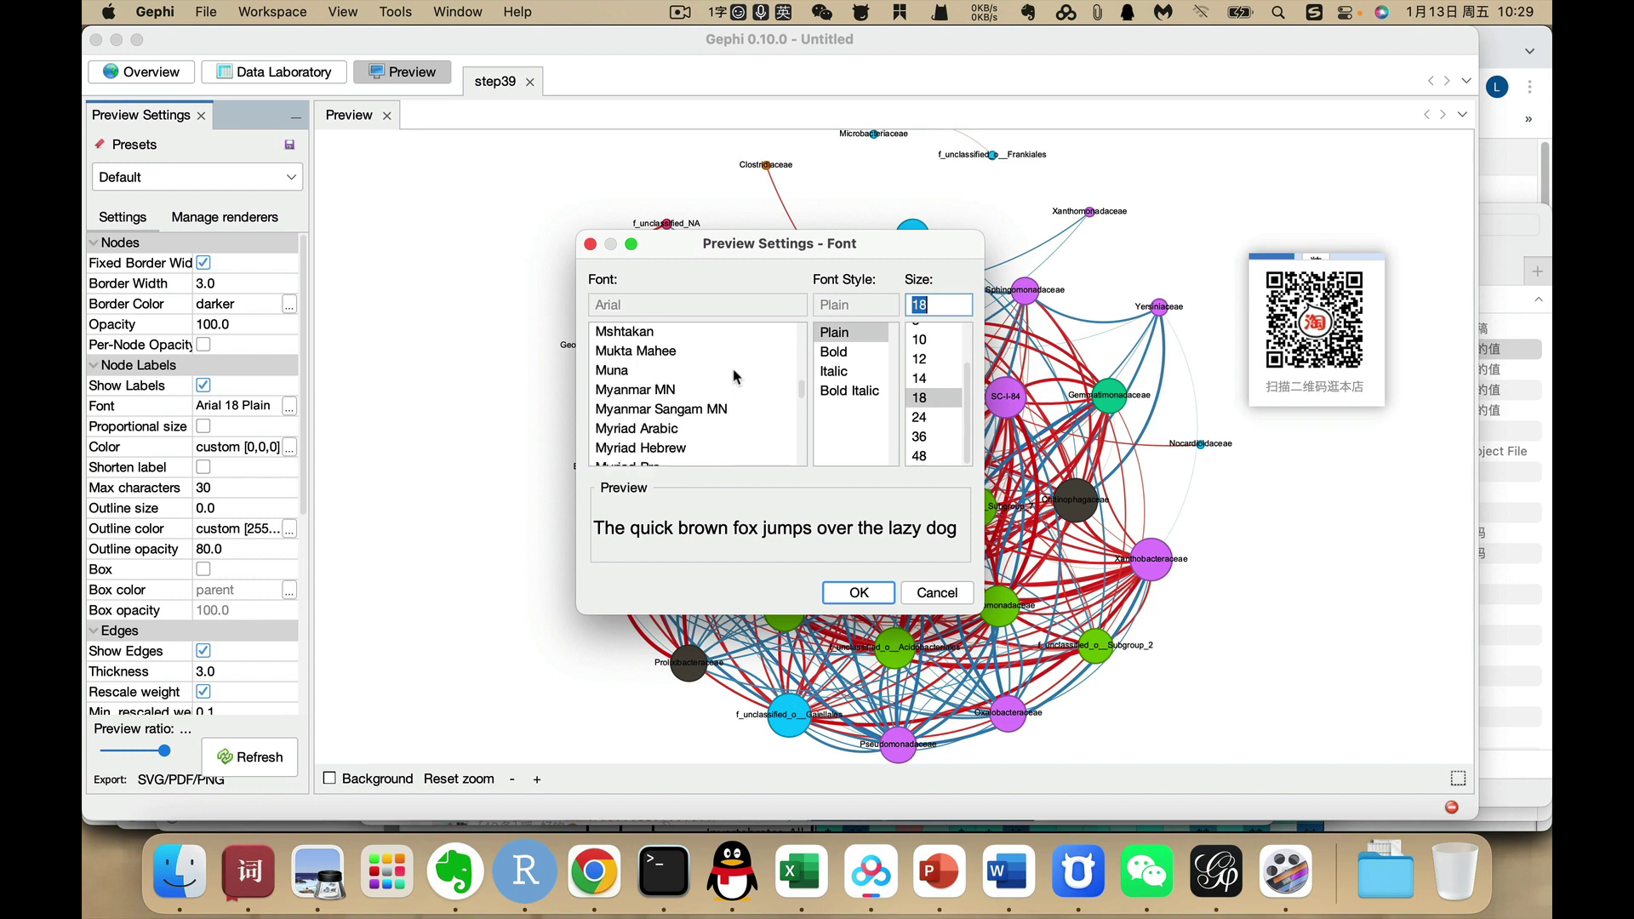
pyautogui.scroll(-8, 736, 376)
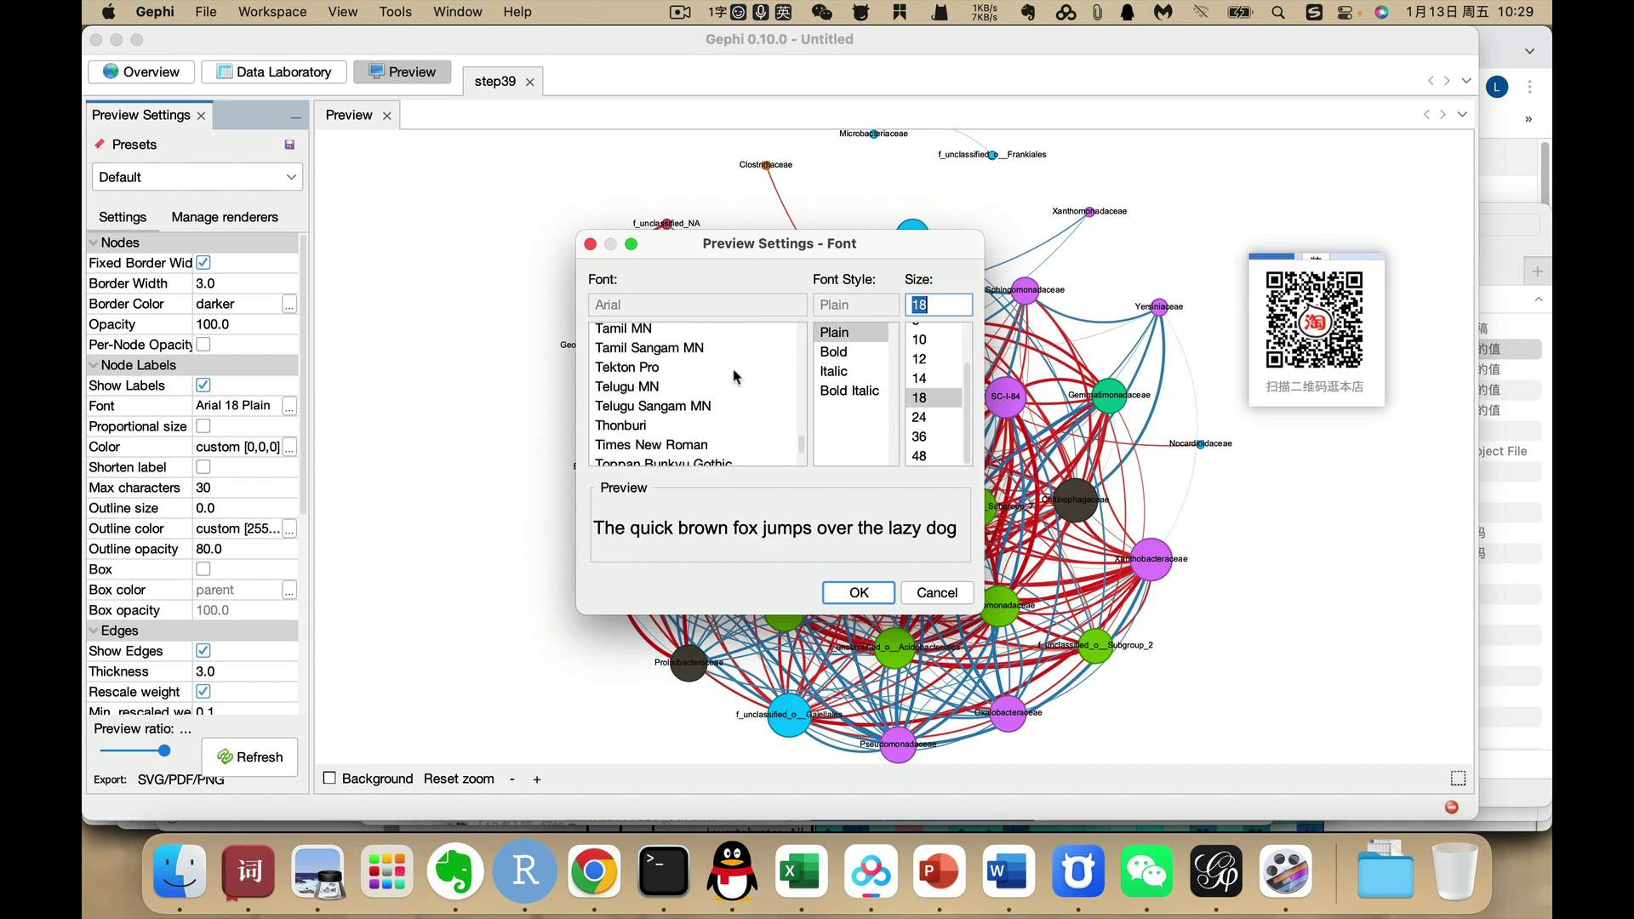
pyautogui.click(697, 418)
pyautogui.click(859, 593)
pyautogui.click(255, 765)
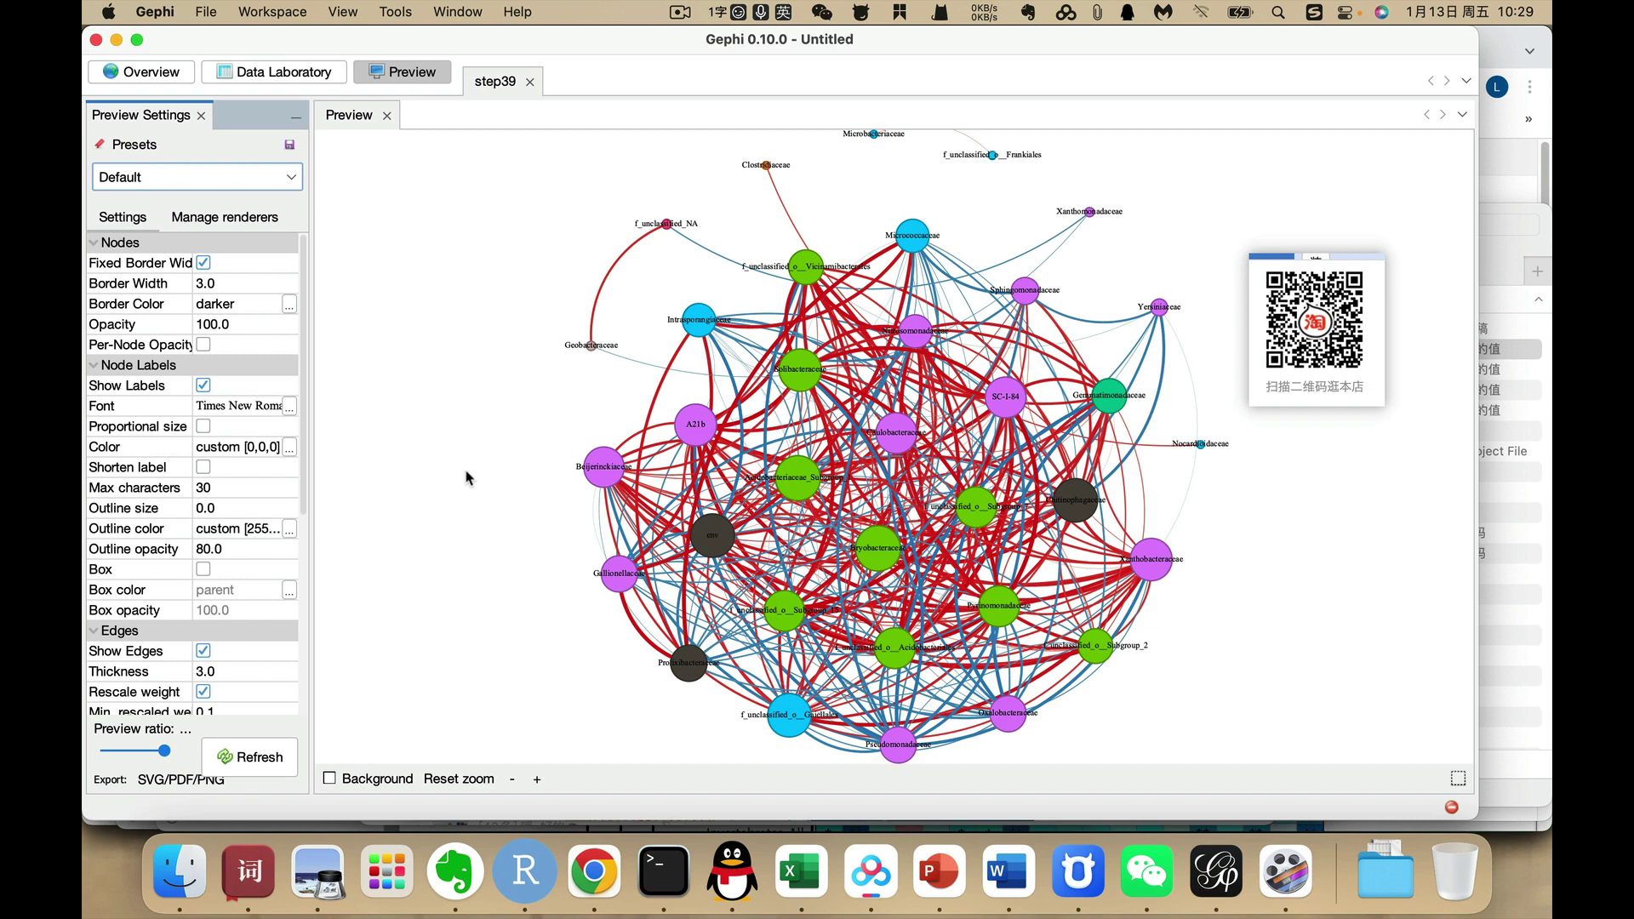
pyautogui.click(491, 368)
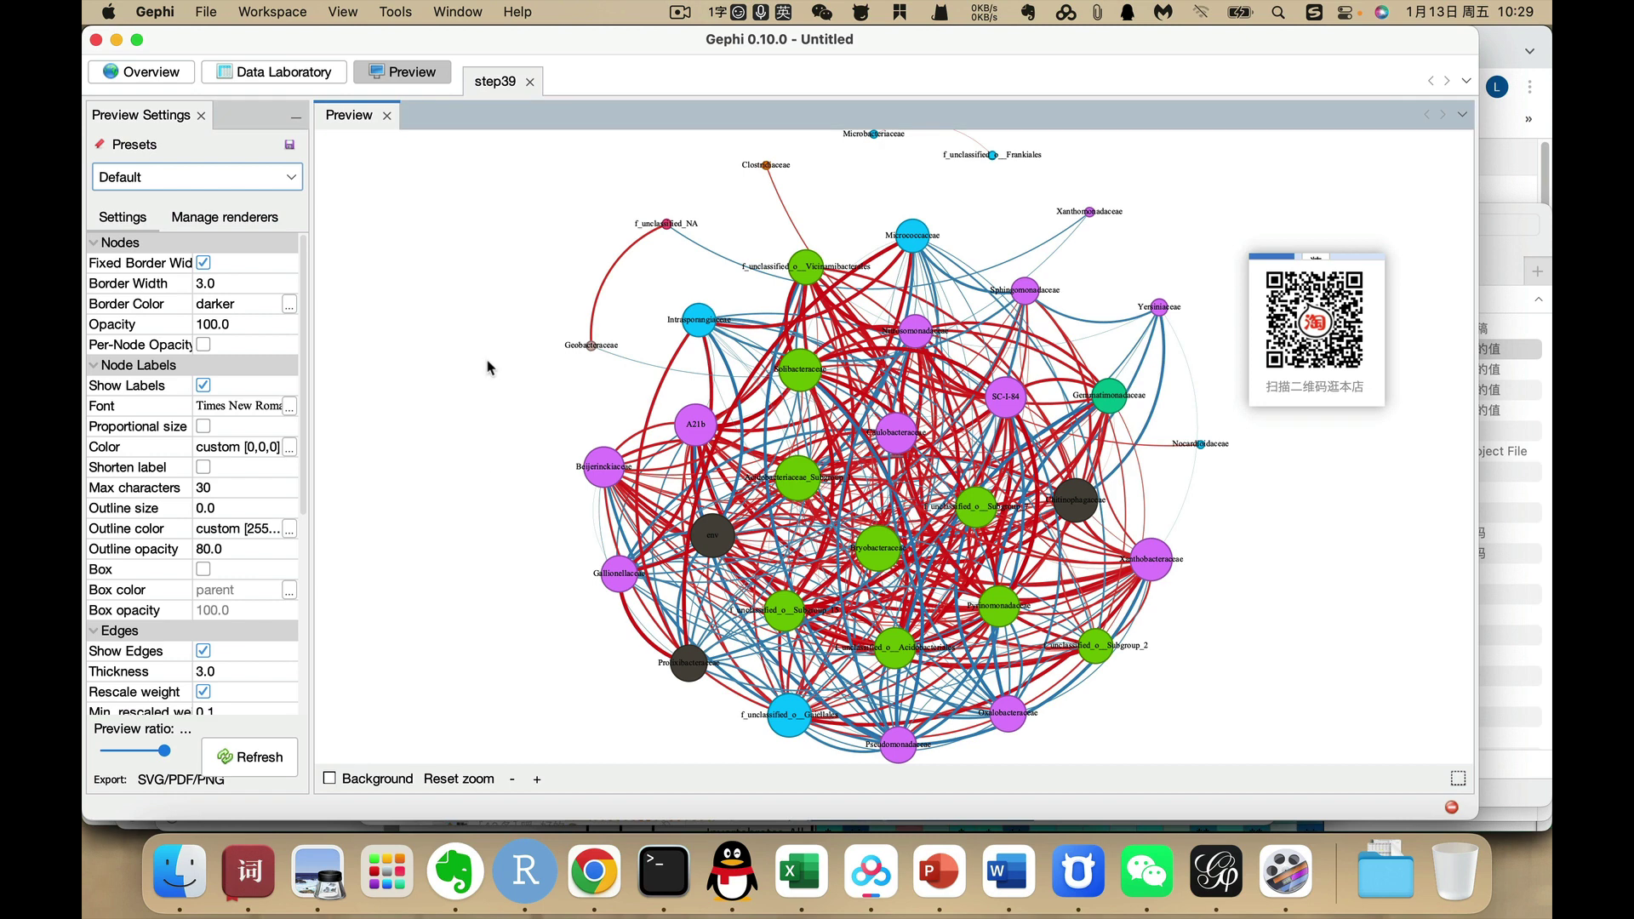
pyautogui.click(512, 779)
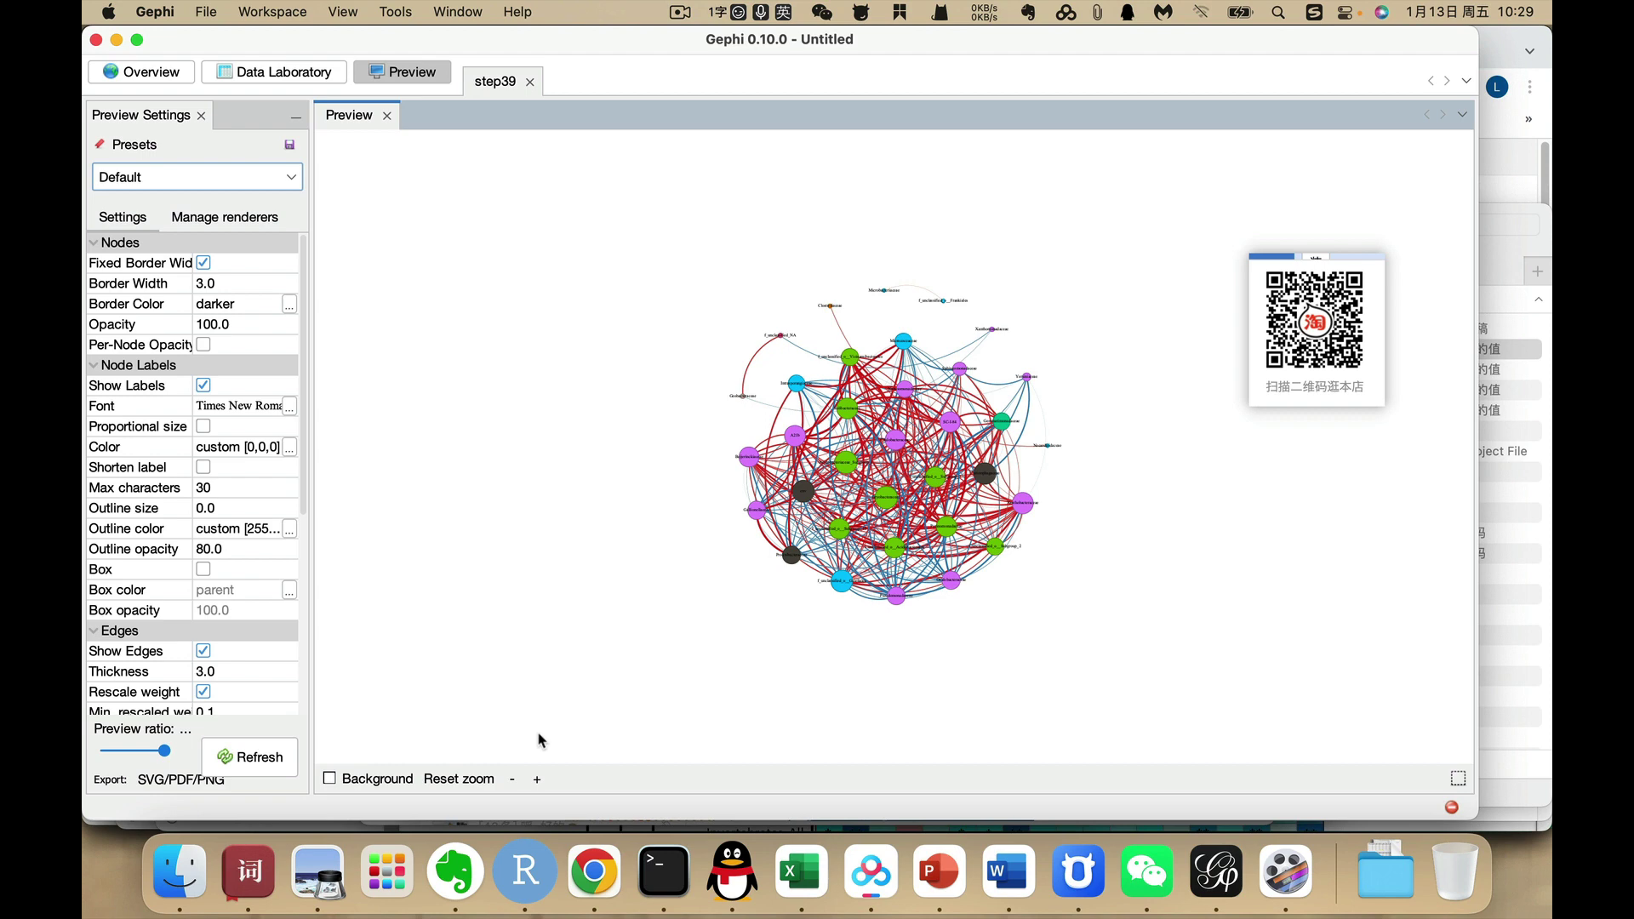
pyautogui.click(536, 779)
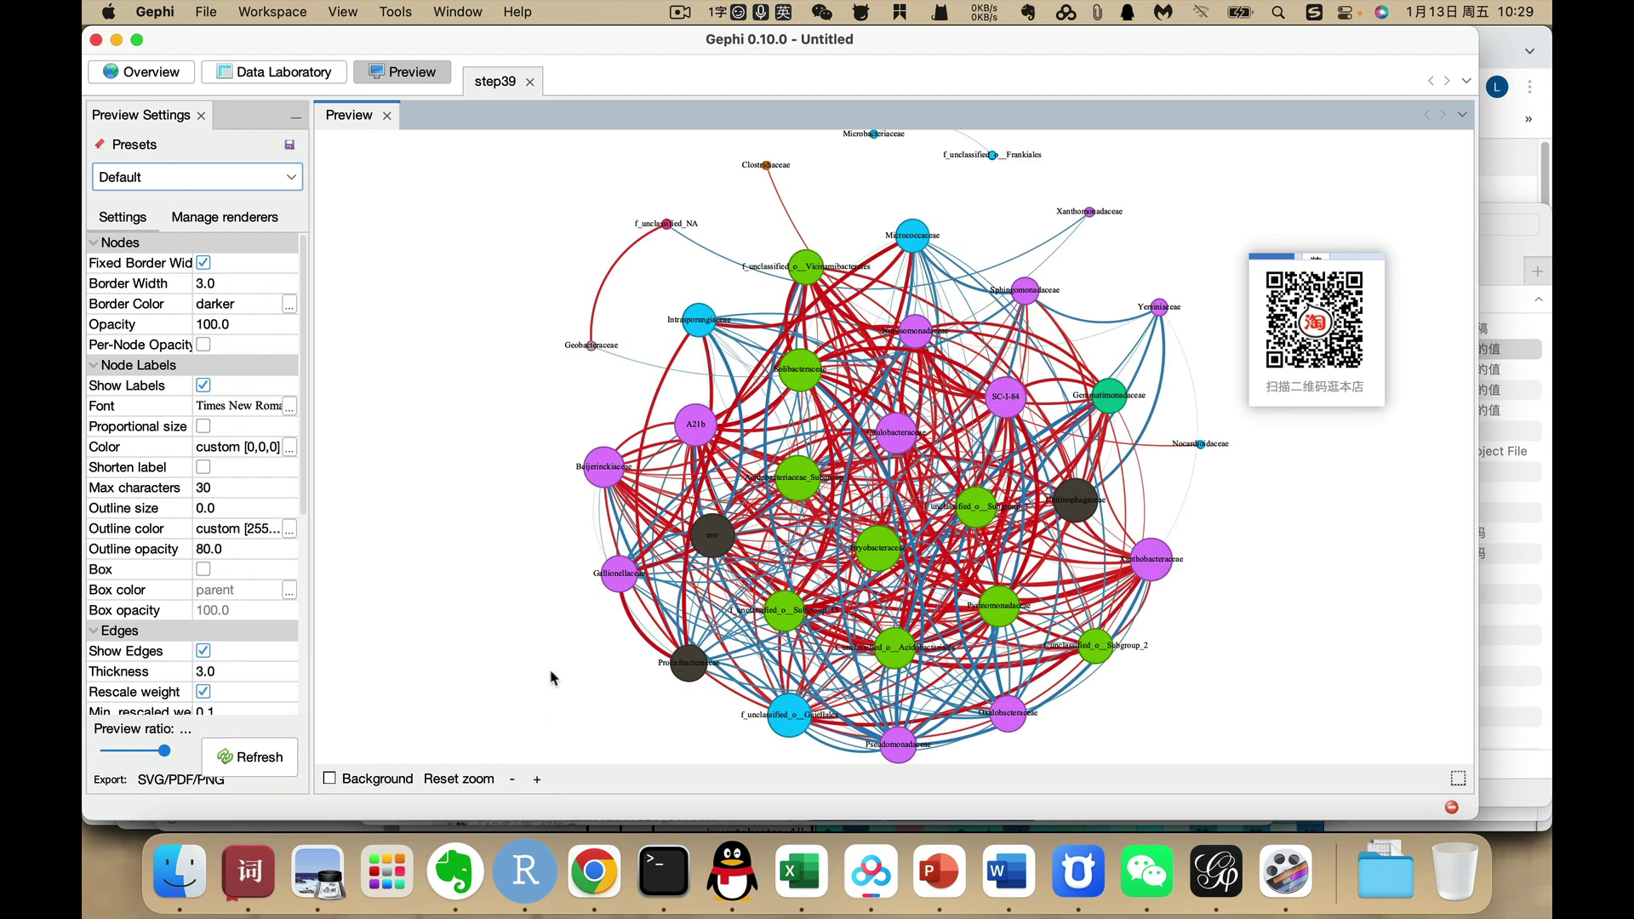
pyautogui.scroll(-3, 554, 679)
pyautogui.scroll(3, 553, 679)
pyautogui.moveTo(1196, 583)
pyautogui.mouseDown()
pyautogui.moveTo(1207, 610)
pyautogui.moveTo(1197, 590)
pyautogui.mouseUp()
pyautogui.scroll(-5, 1106, 595)
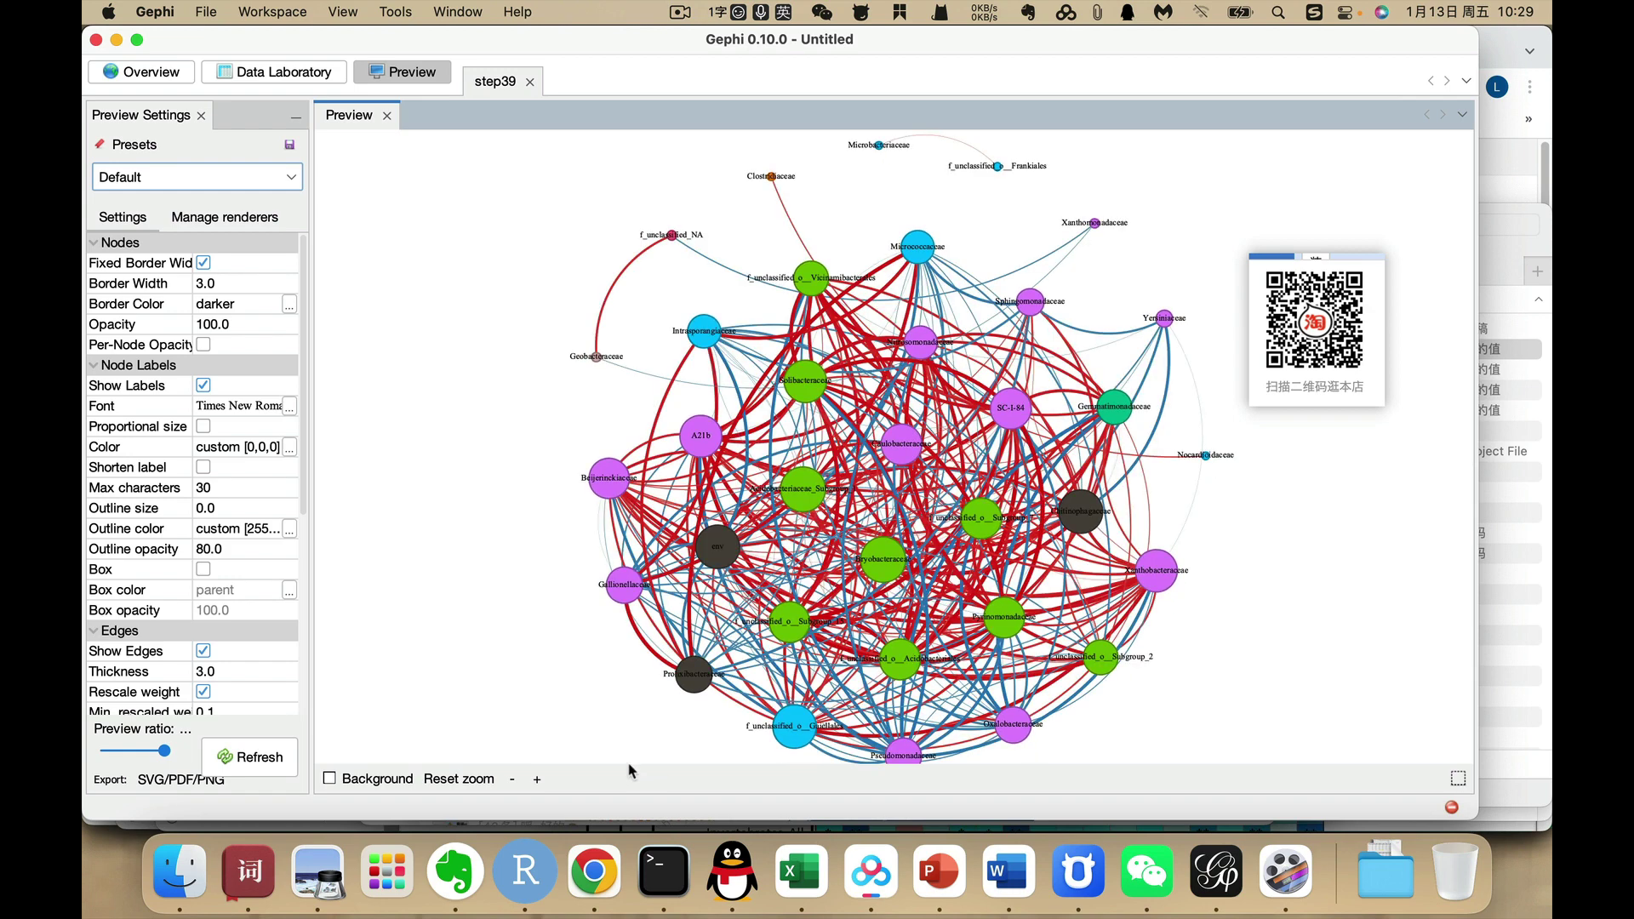
pyautogui.click(512, 779)
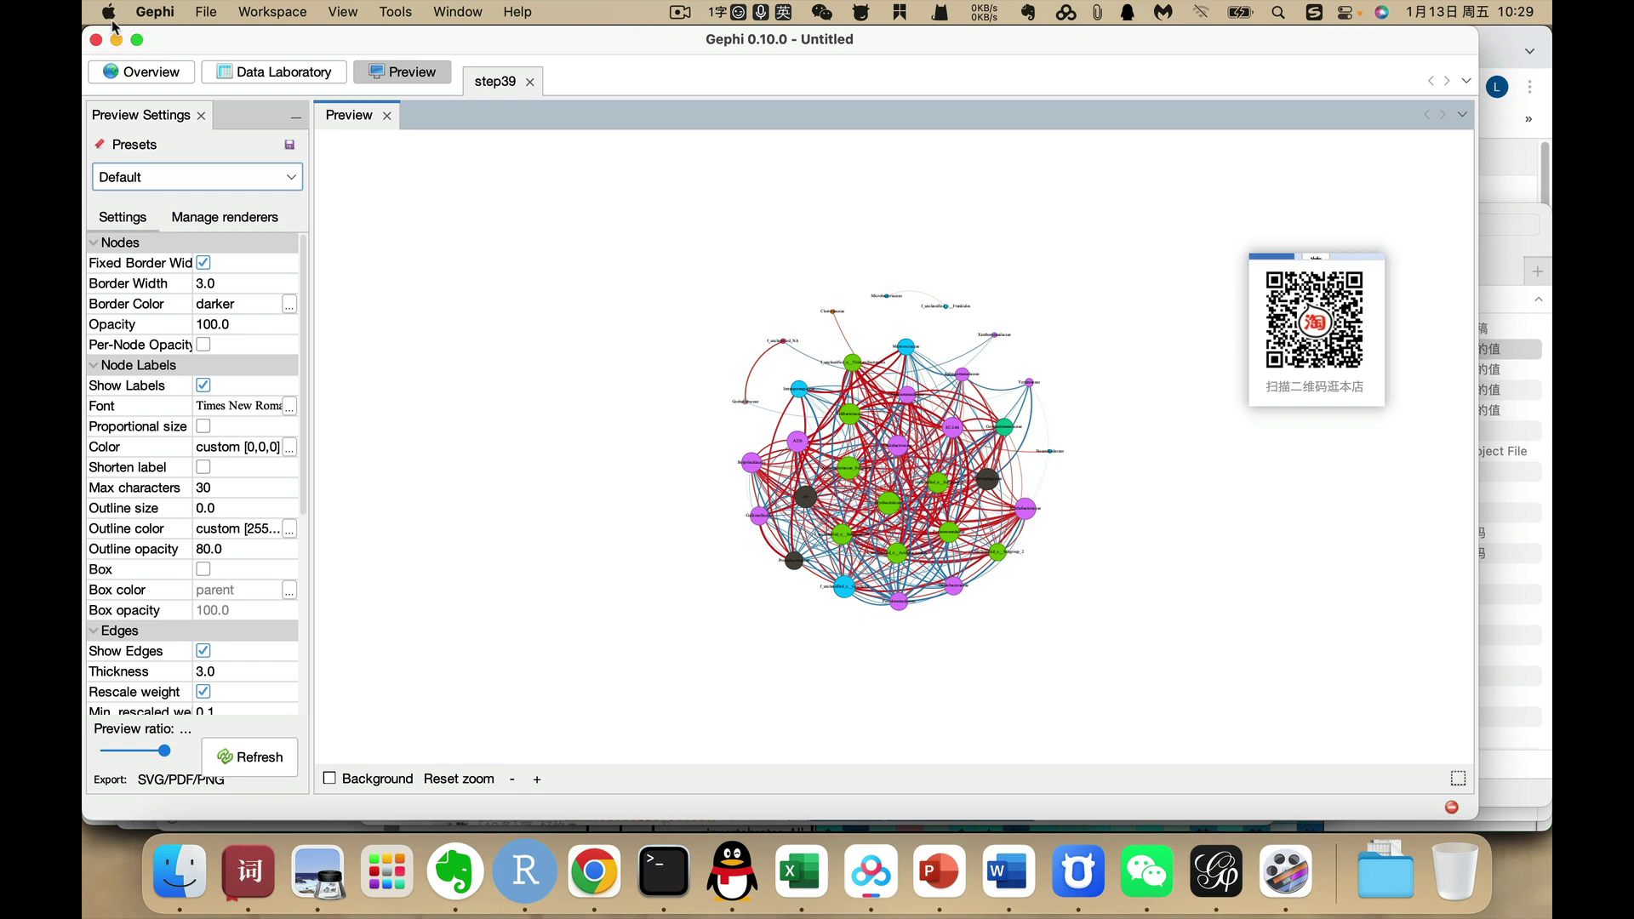
# Examine the refreshed network preview in full screen, return the window to its normal size and refresh the preview again
pyautogui.click(142, 41)
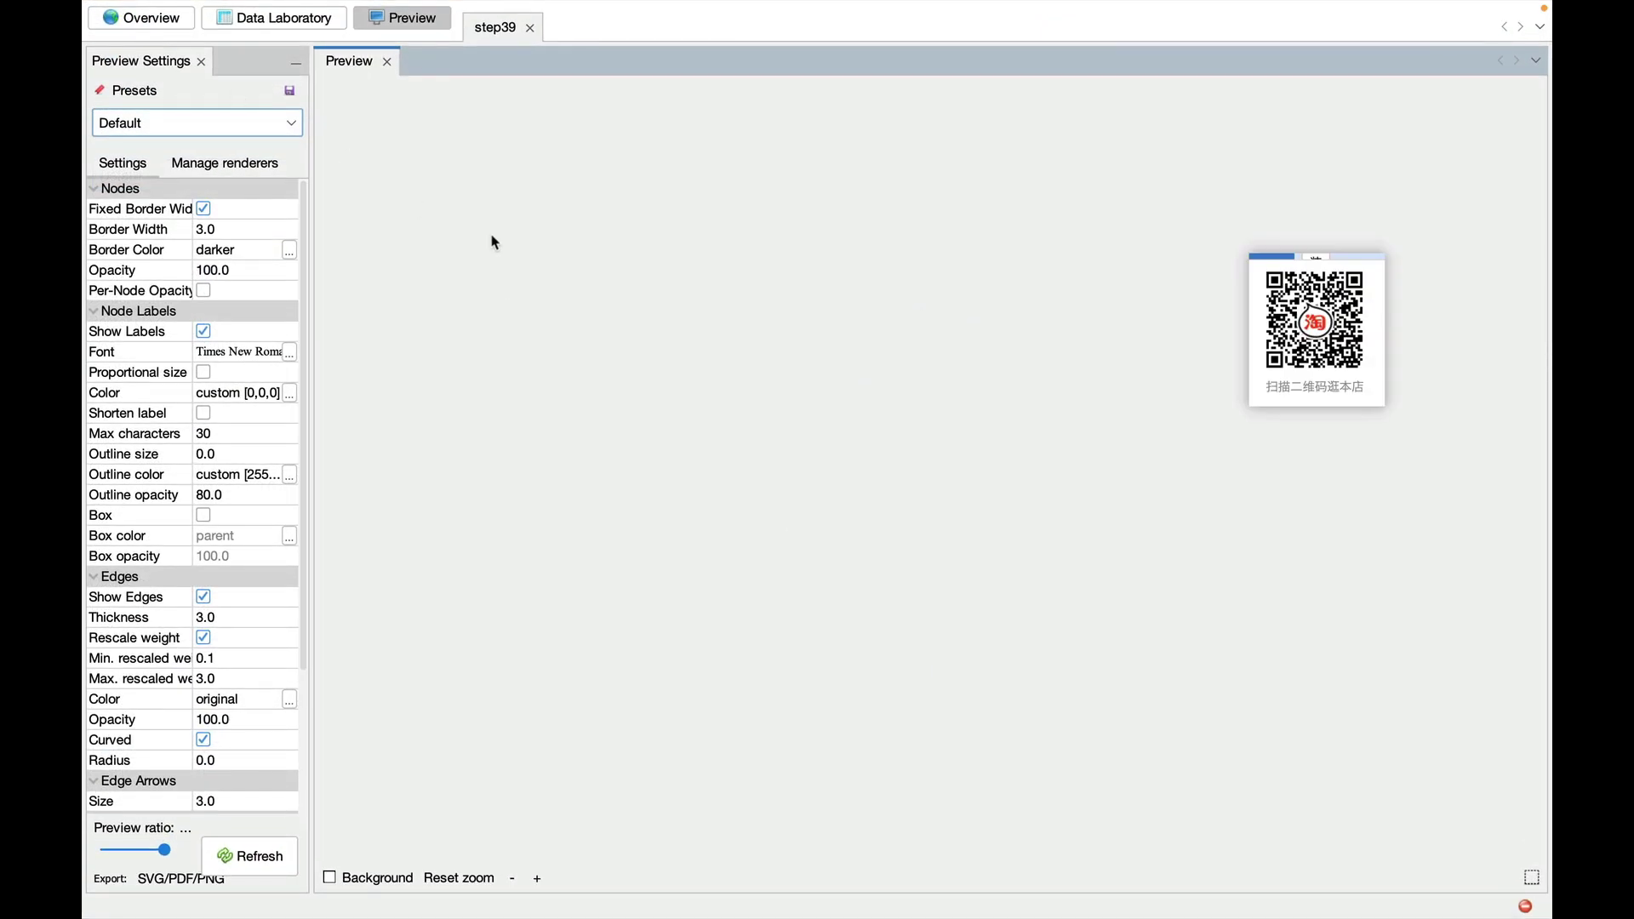
pyautogui.click(255, 858)
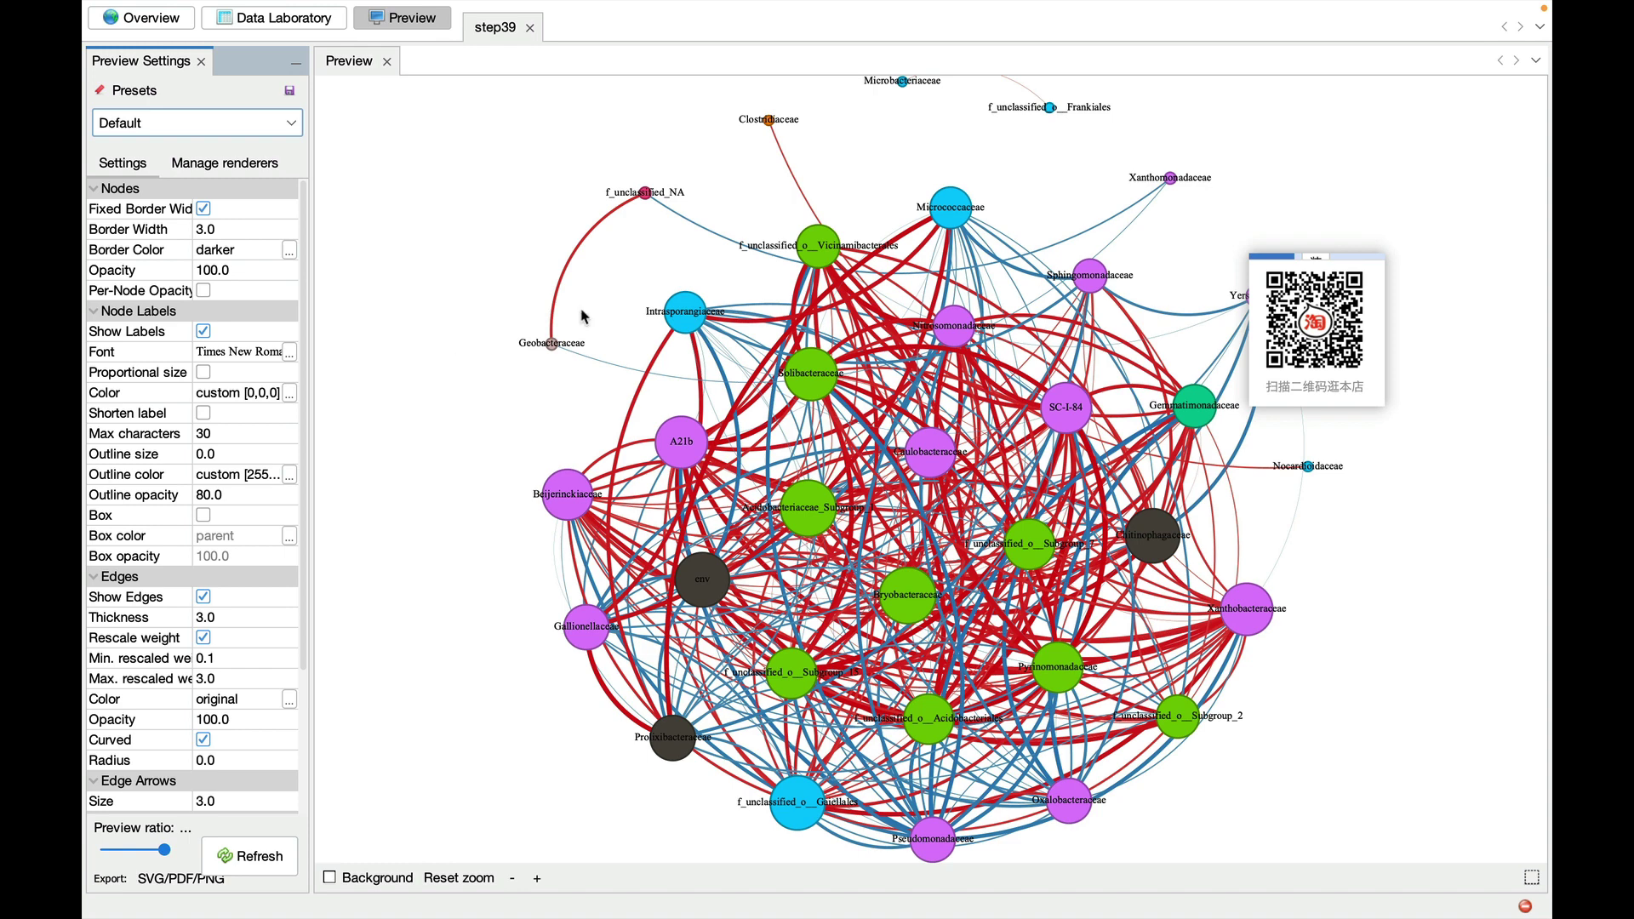
pyautogui.moveTo(902, 83); pyautogui.dragTo(901, 86)
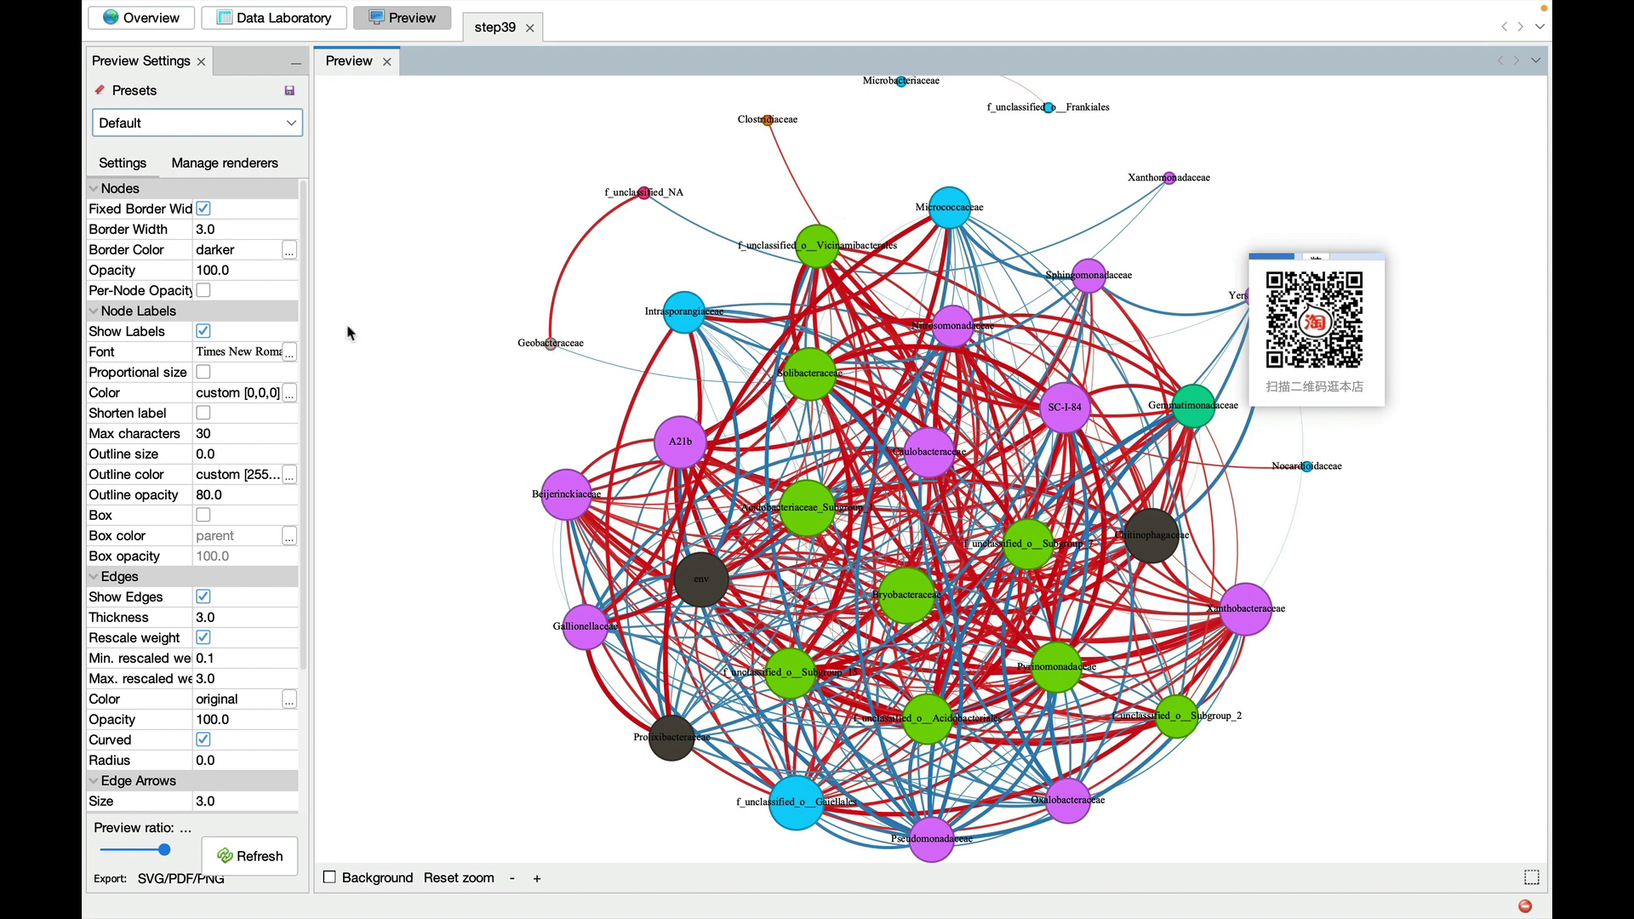
pyautogui.moveTo(150, 9)
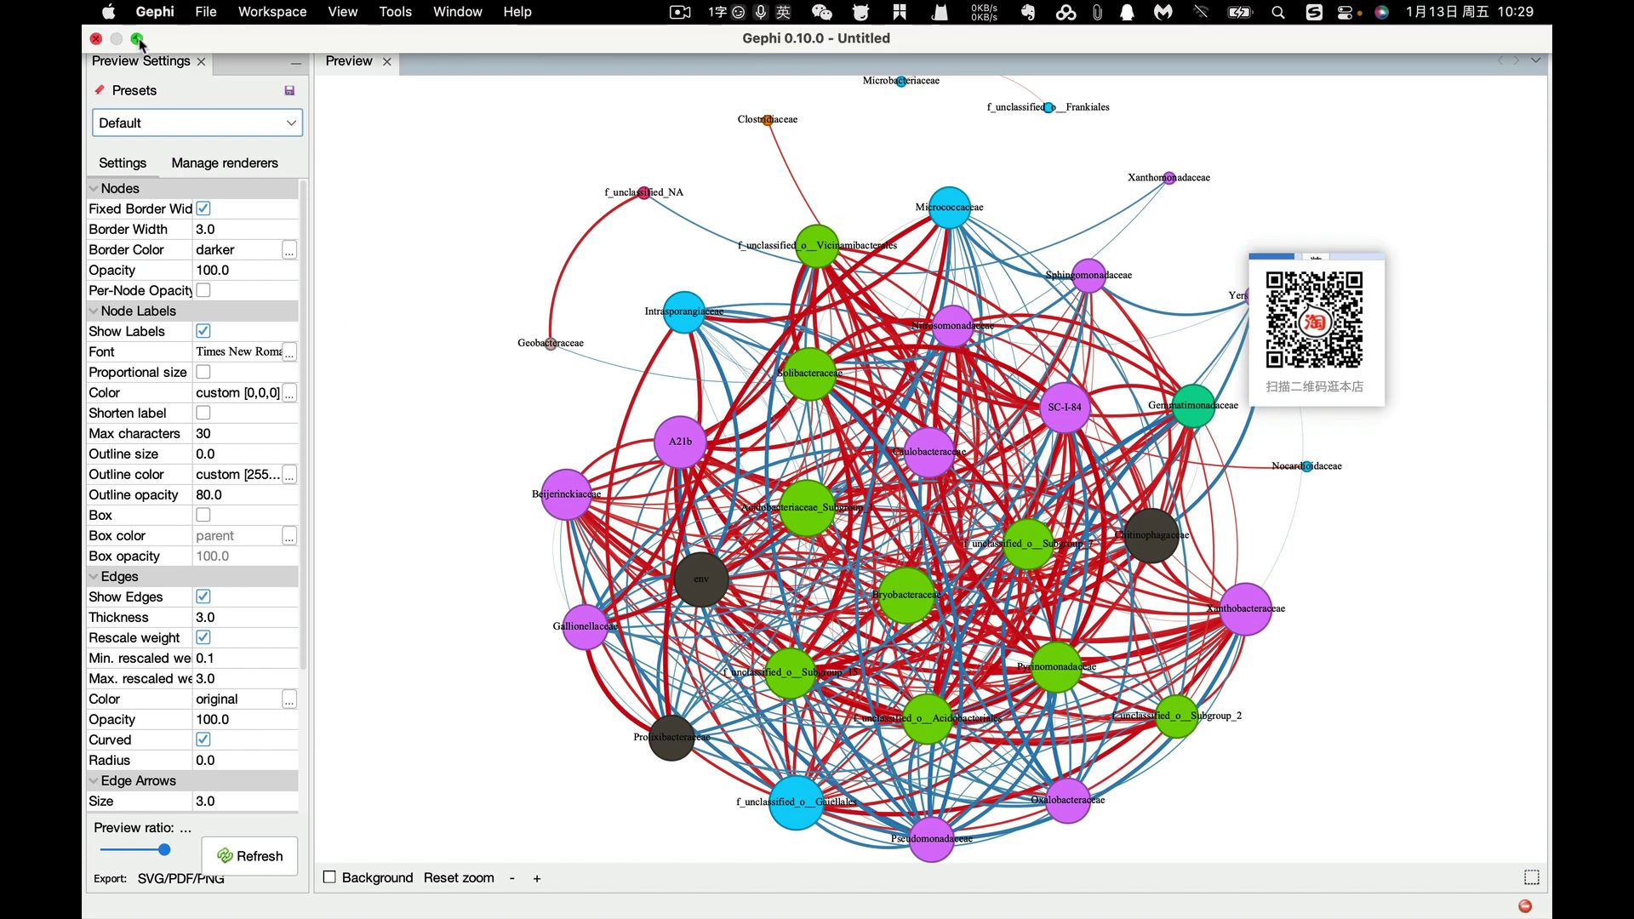
pyautogui.click(138, 39)
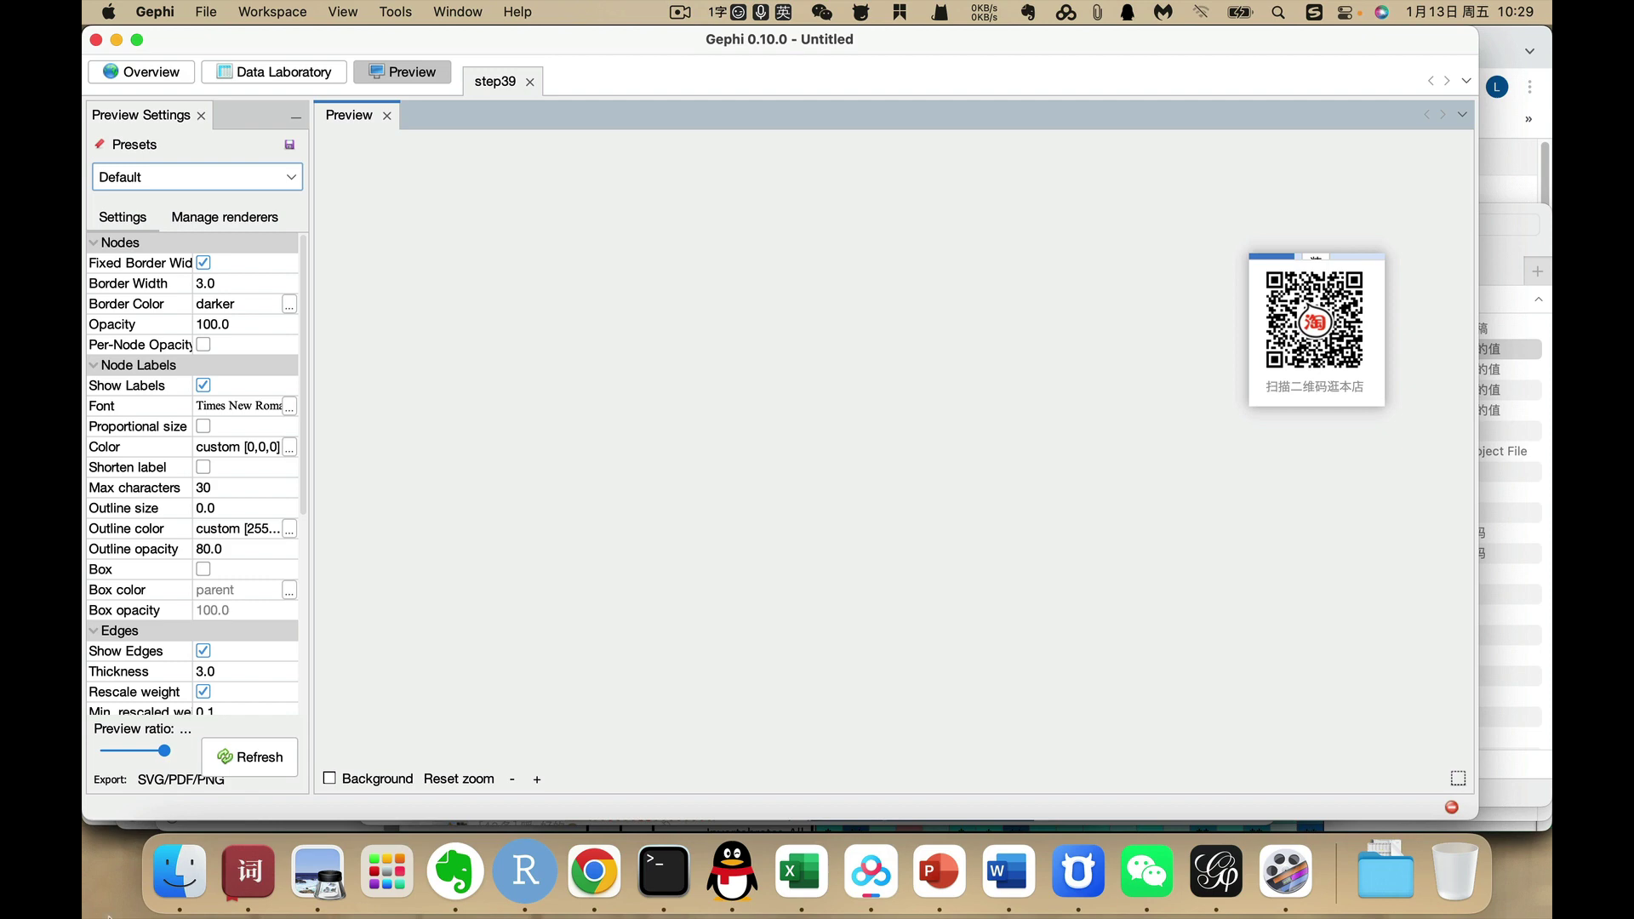
pyautogui.click(269, 760)
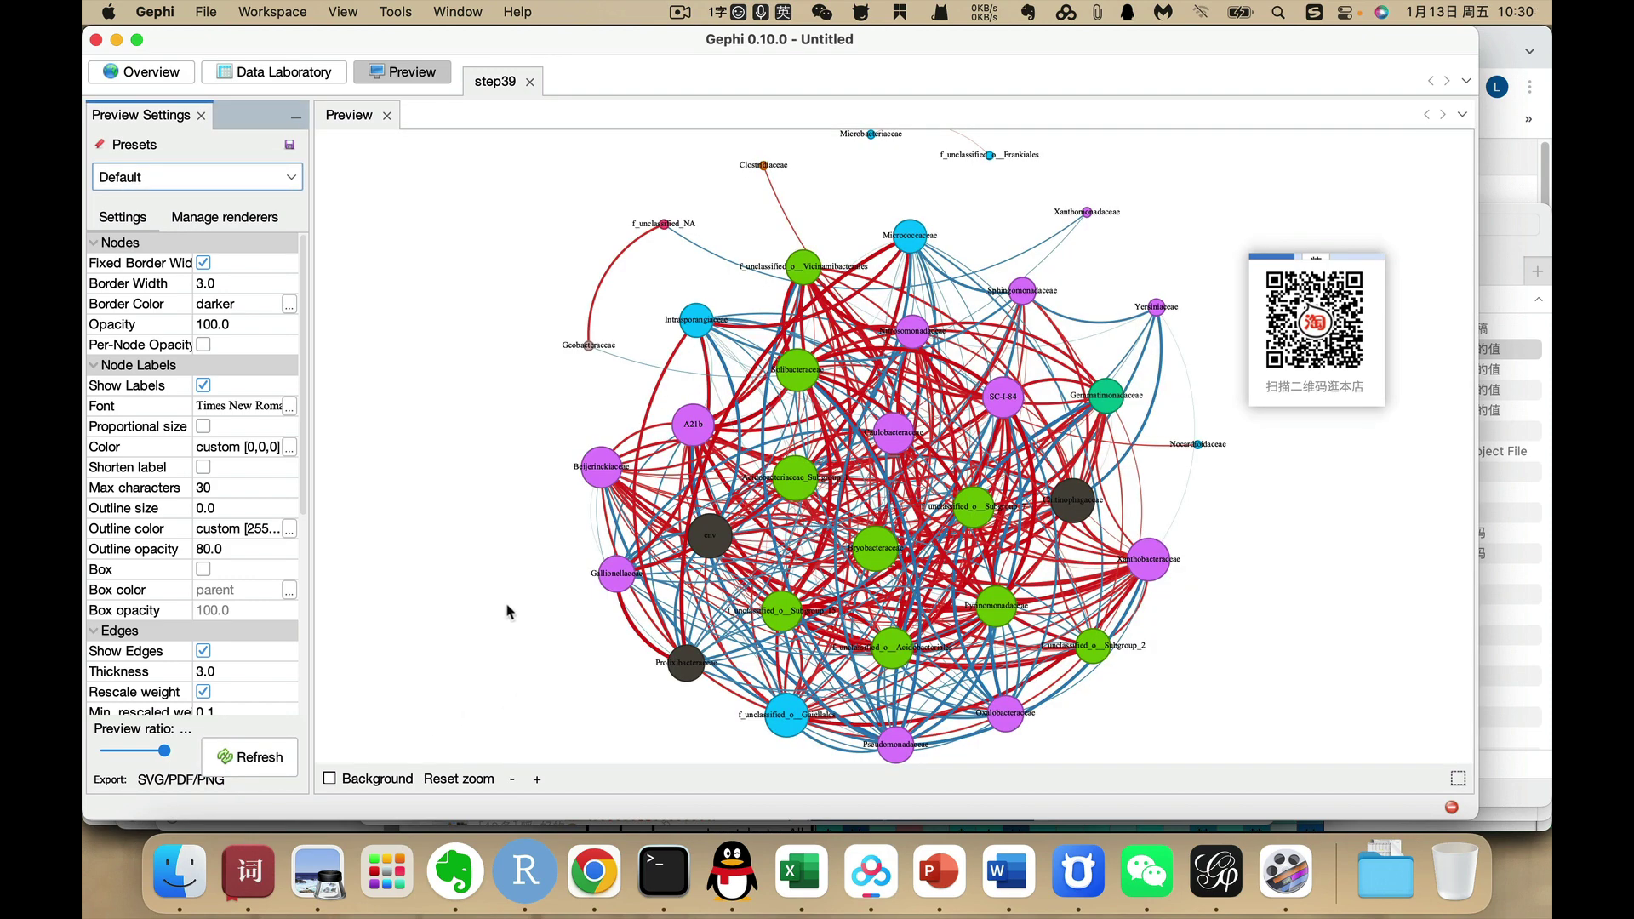
# Start exporting the network preview as a PDF file and choose the Downloads folder as its destination
pyautogui.scroll(-3, 507, 611)
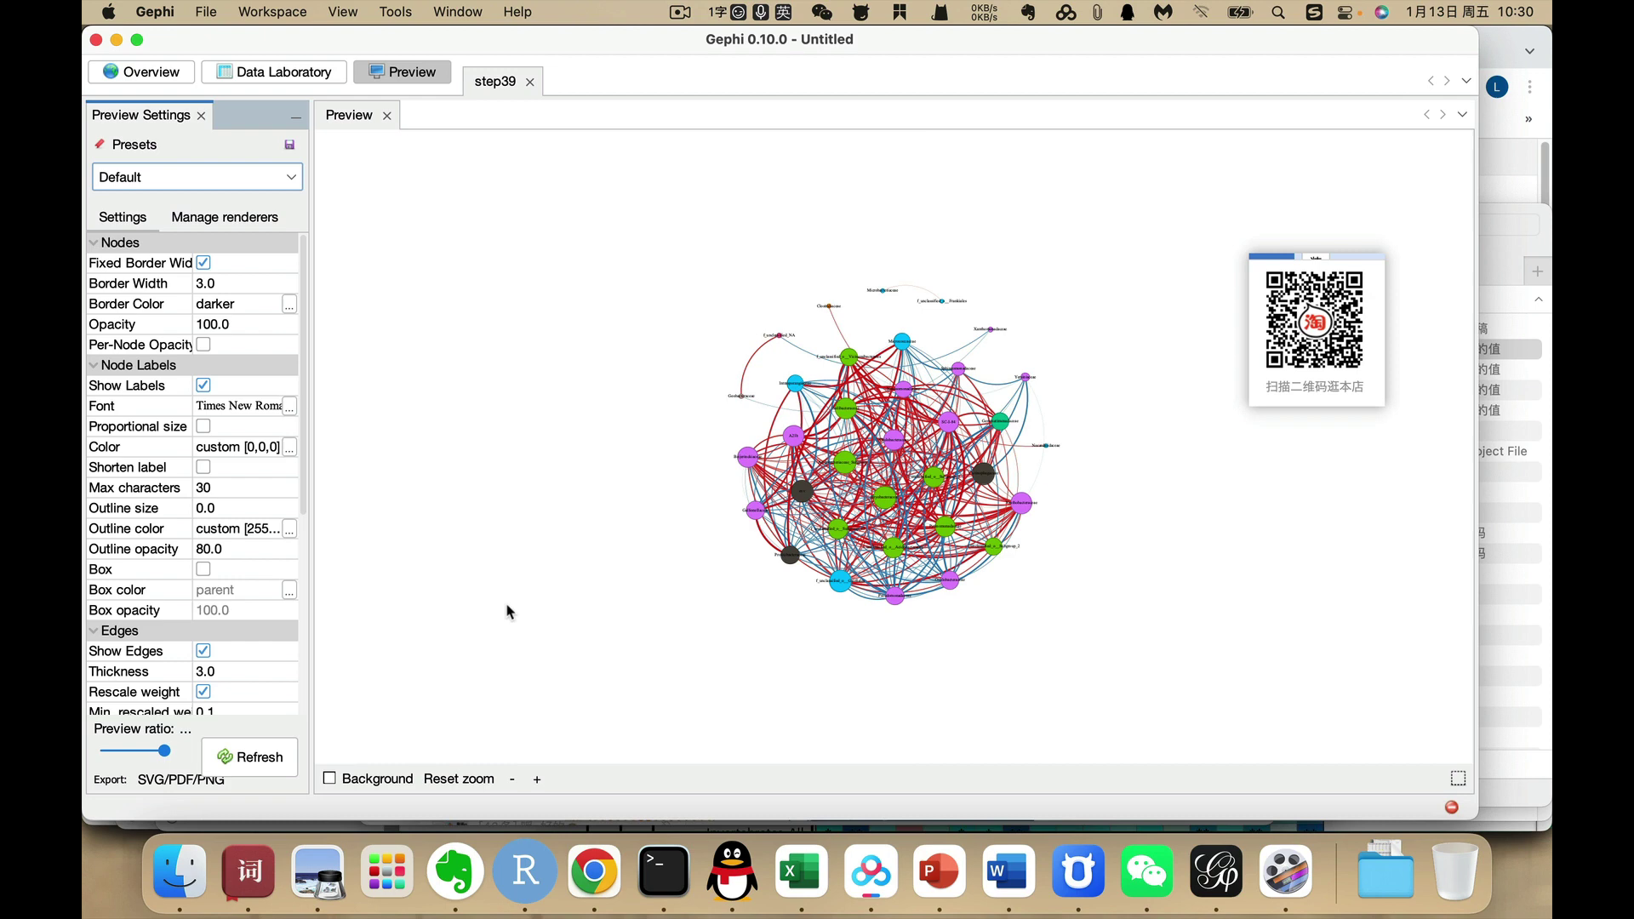
pyautogui.click(580, 550)
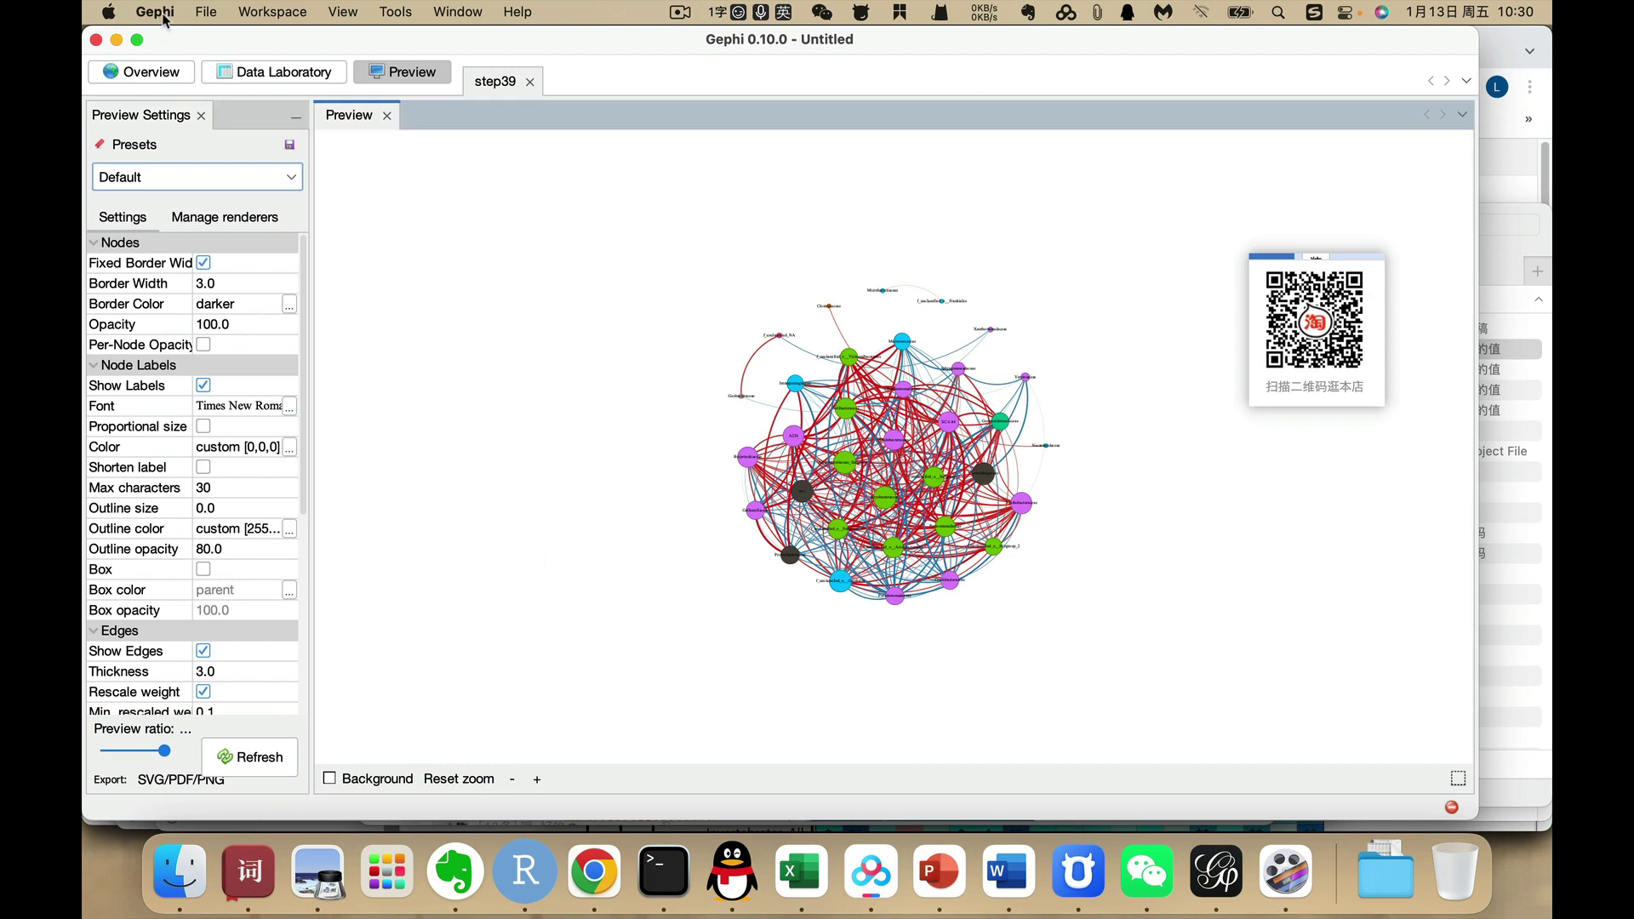
pyautogui.click(205, 14)
pyautogui.moveTo(245, 311)
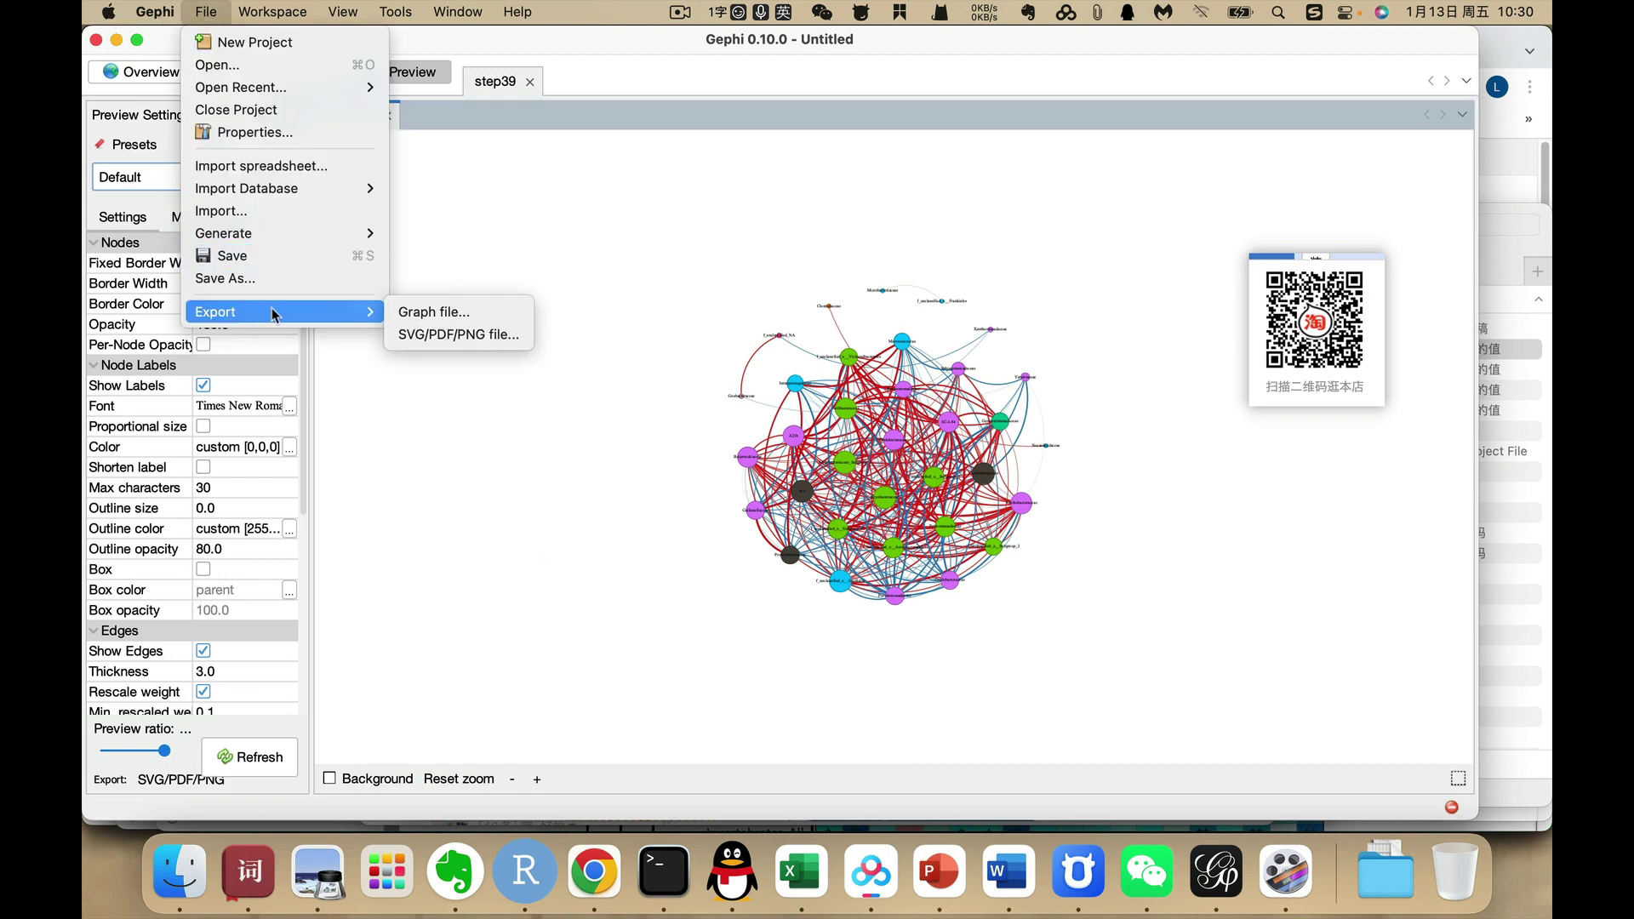
pyautogui.click(405, 331)
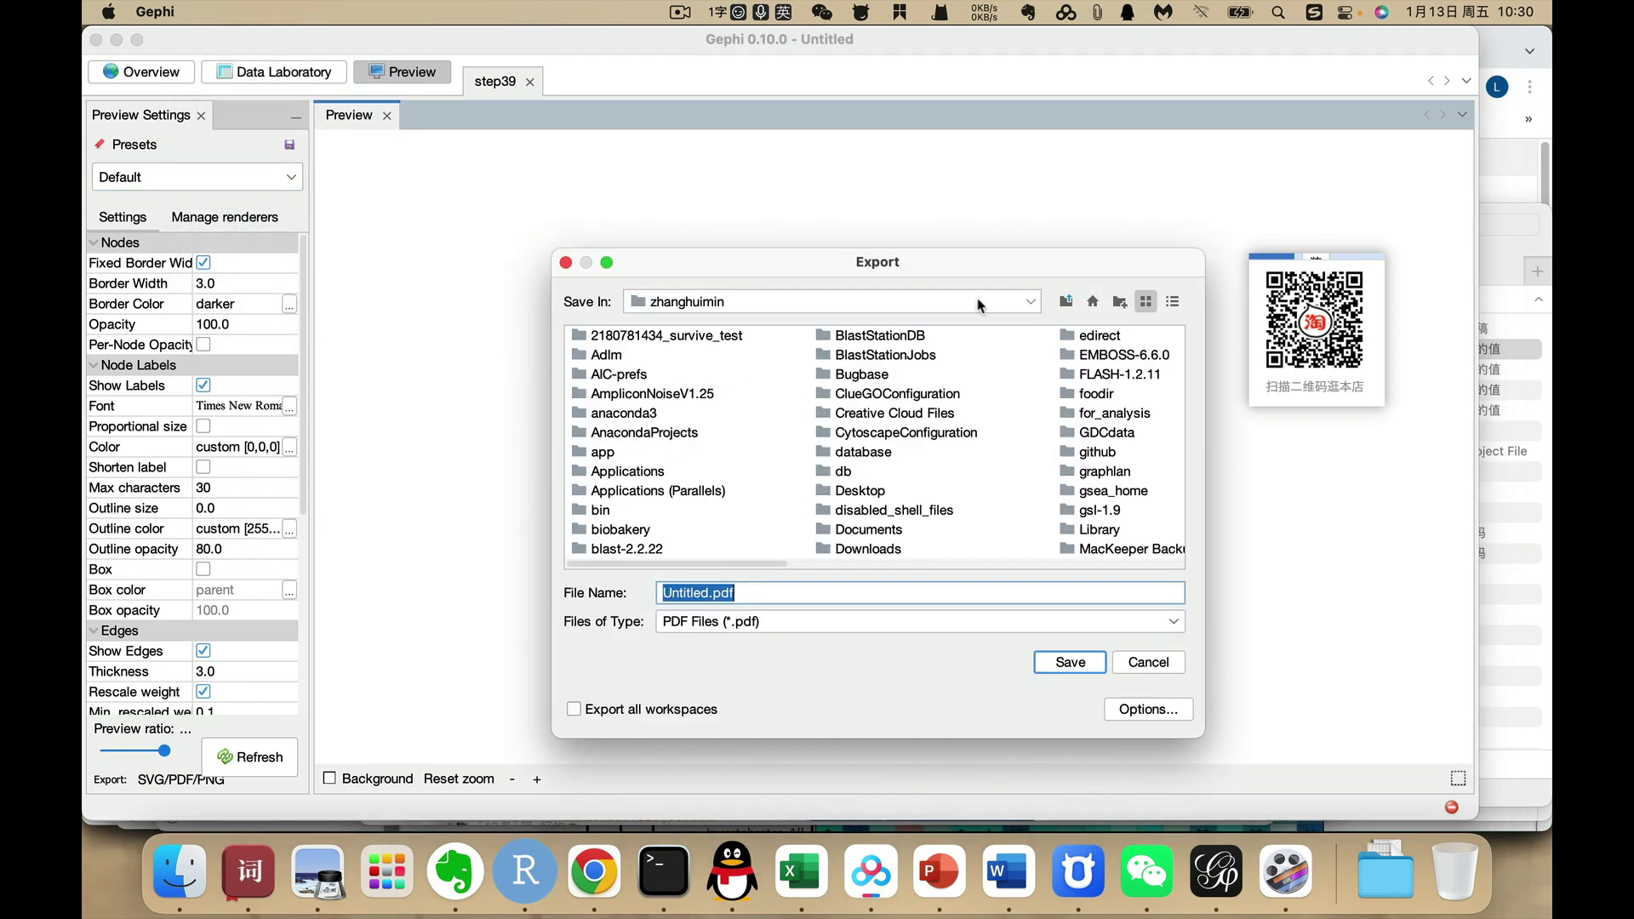
pyautogui.click(1031, 303)
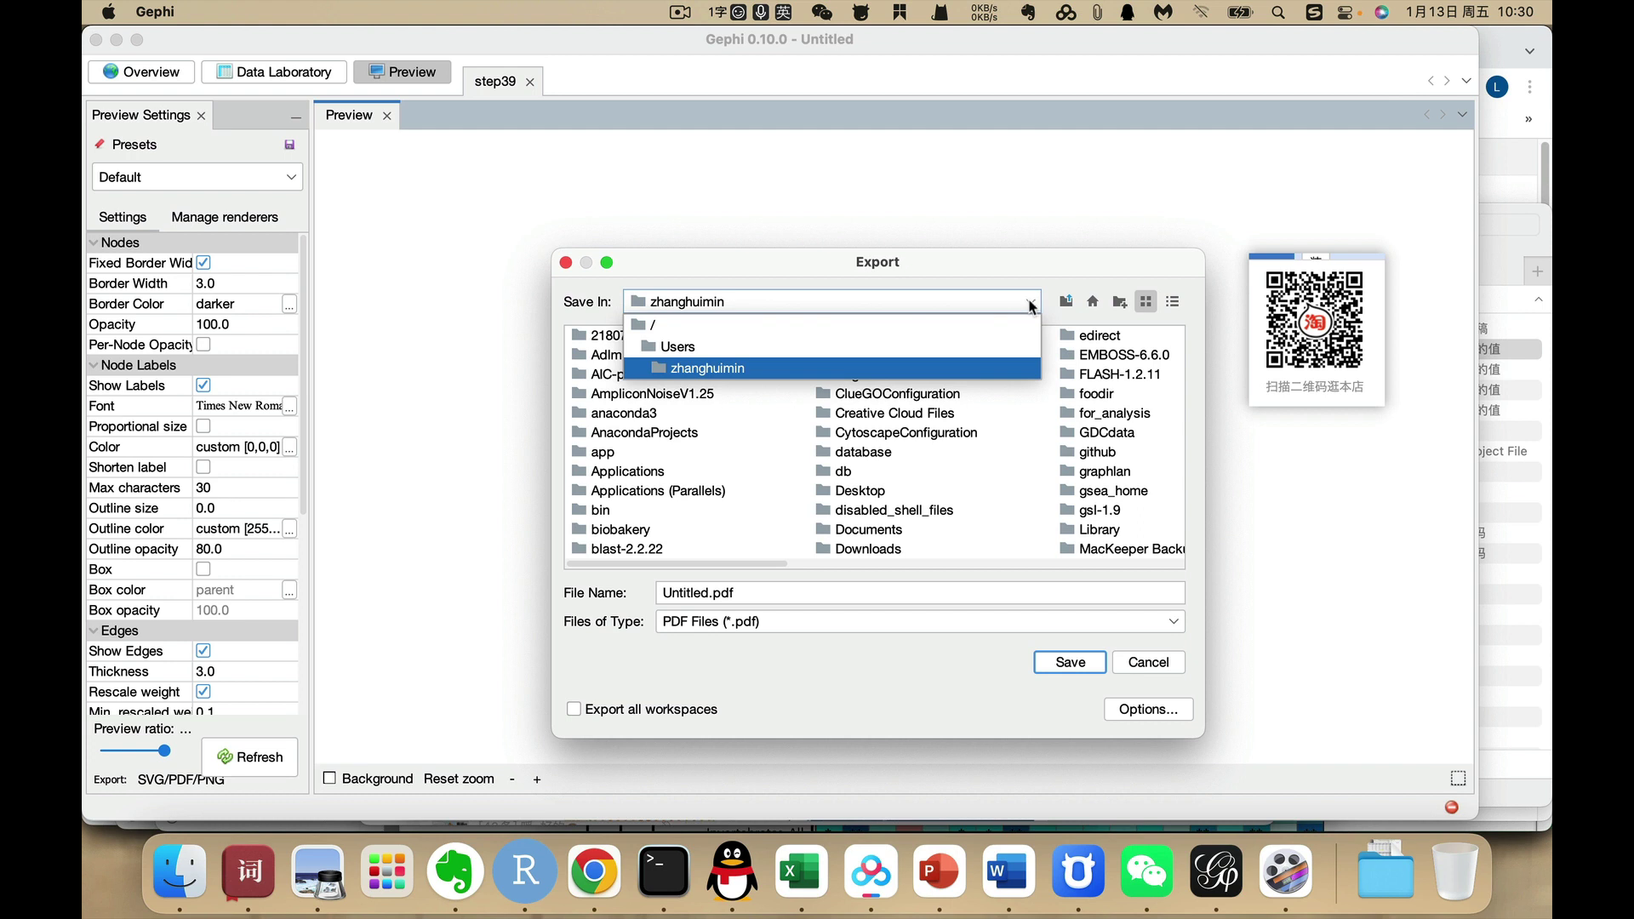
pyautogui.click(749, 368)
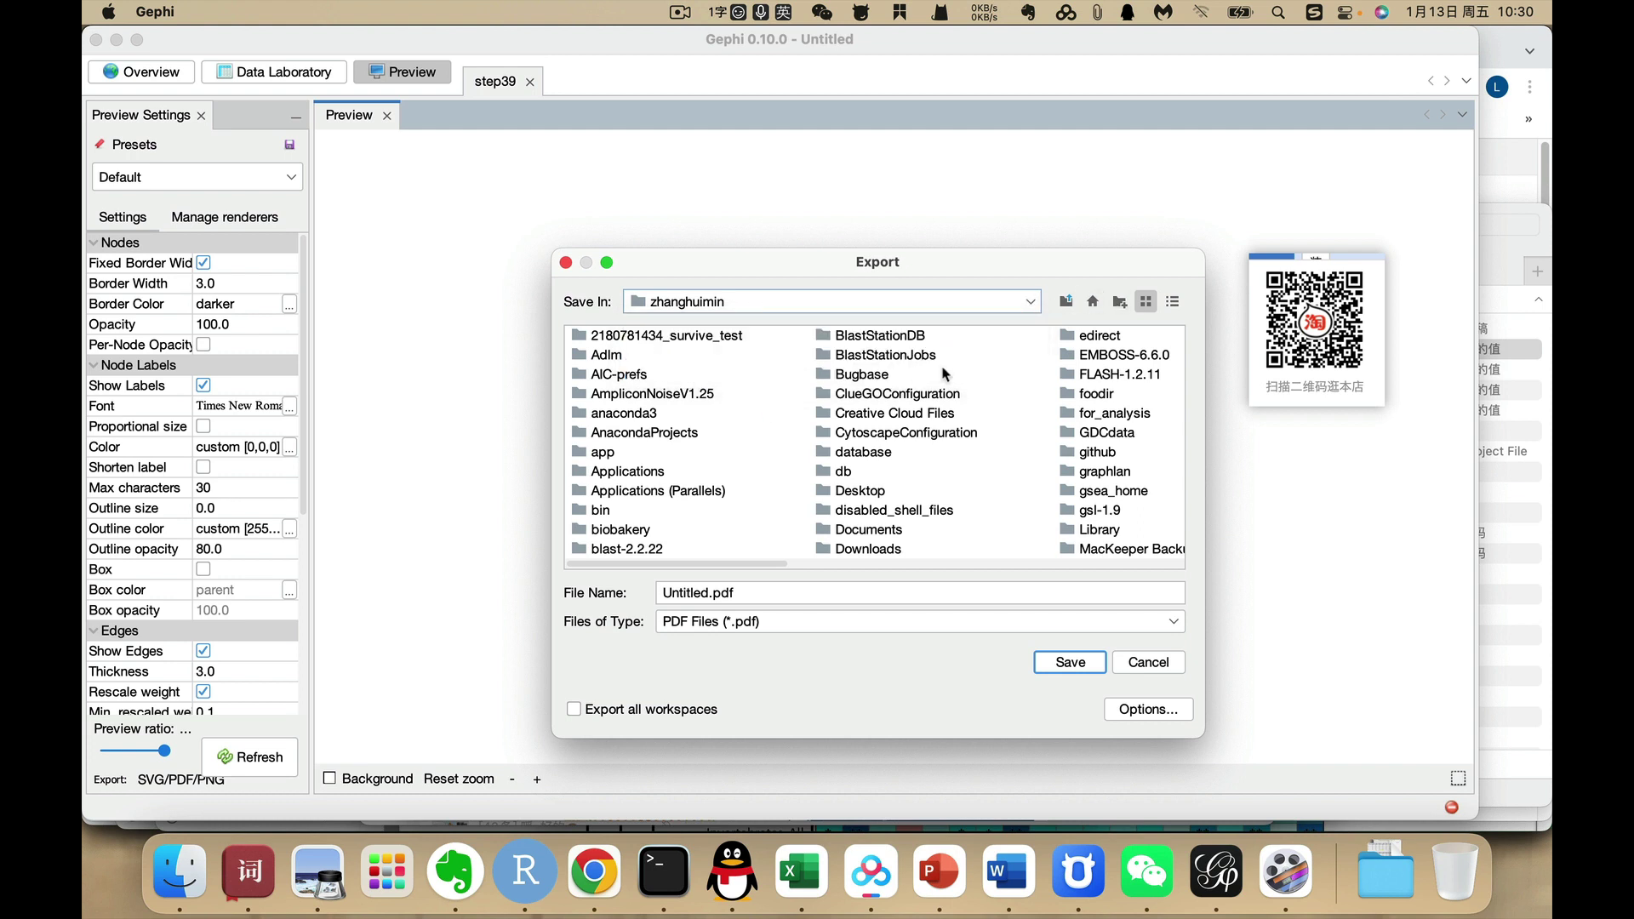
pyautogui.hscroll(3, 900, 453)
pyautogui.hscroll(-3, 900, 454)
pyautogui.doubleClick(859, 492)
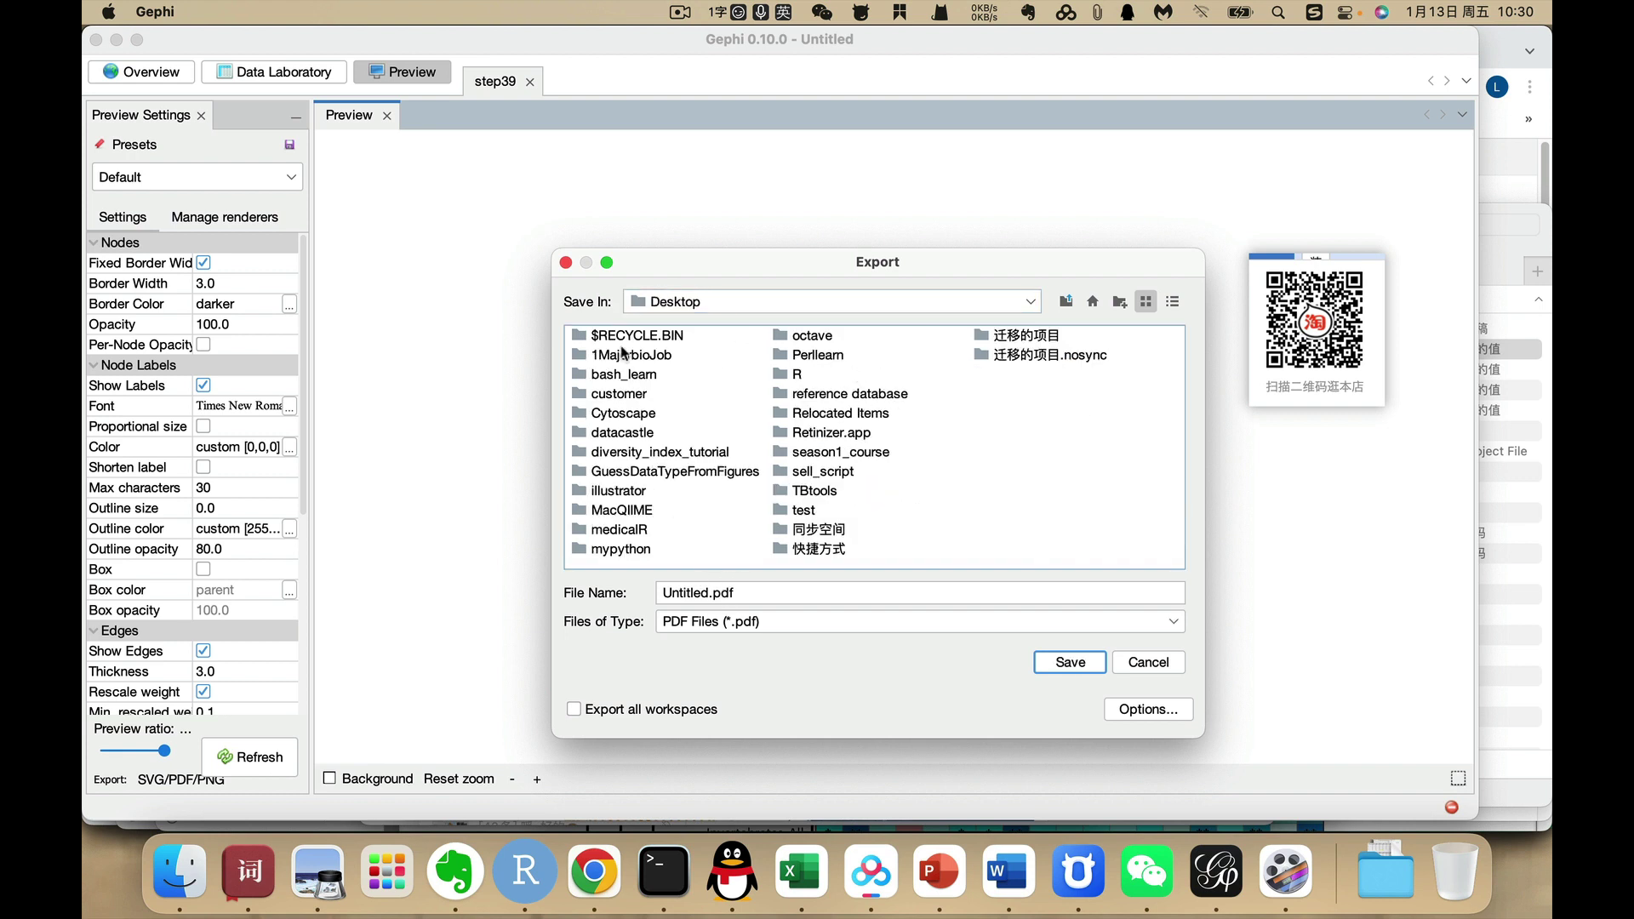
pyautogui.click(959, 308)
pyautogui.click(672, 364)
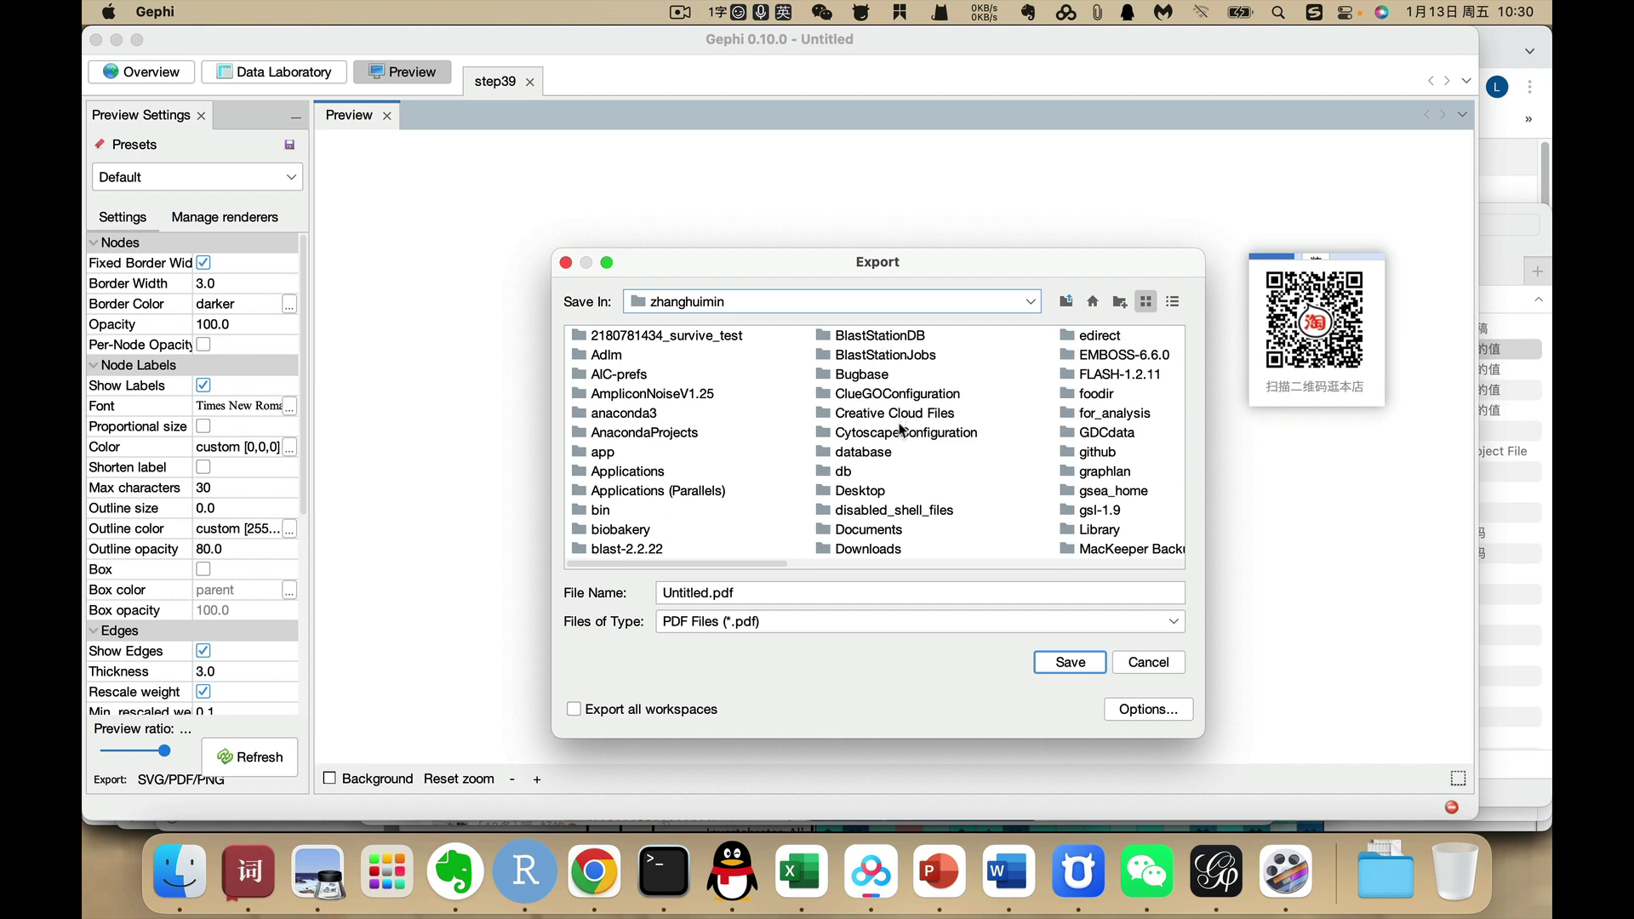
pyautogui.doubleClick(880, 549)
# Name the exported PDF ad1111 and save it
pyautogui.click(697, 593)
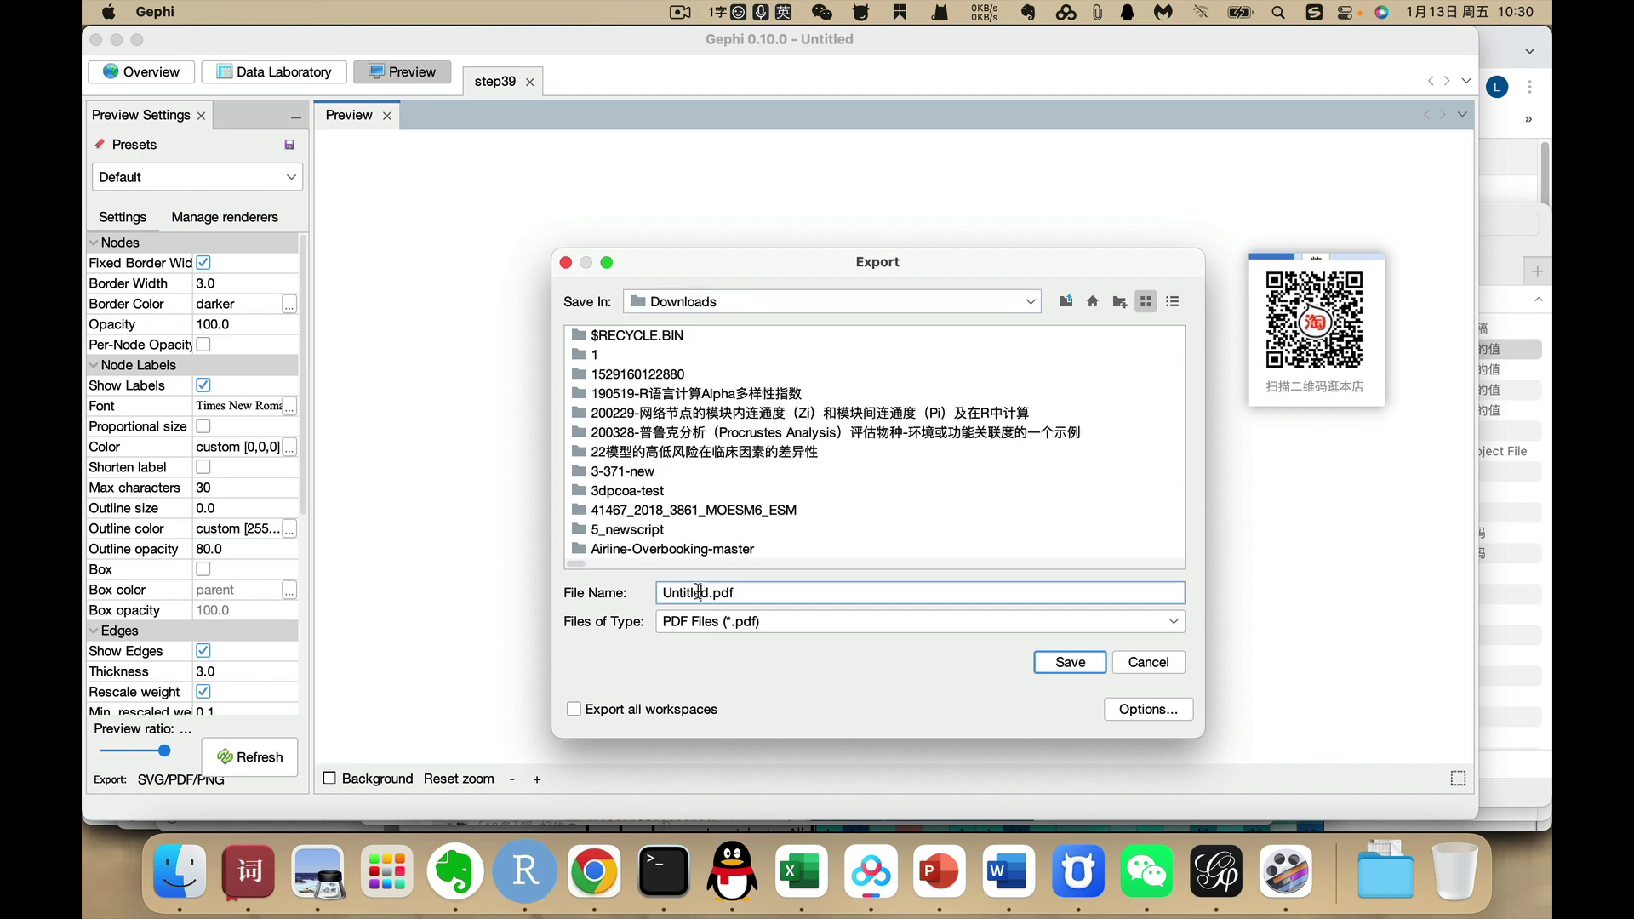
pyautogui.doubleClick(713, 592)
pyautogui.write('ad1111')
pyautogui.click(1074, 662)
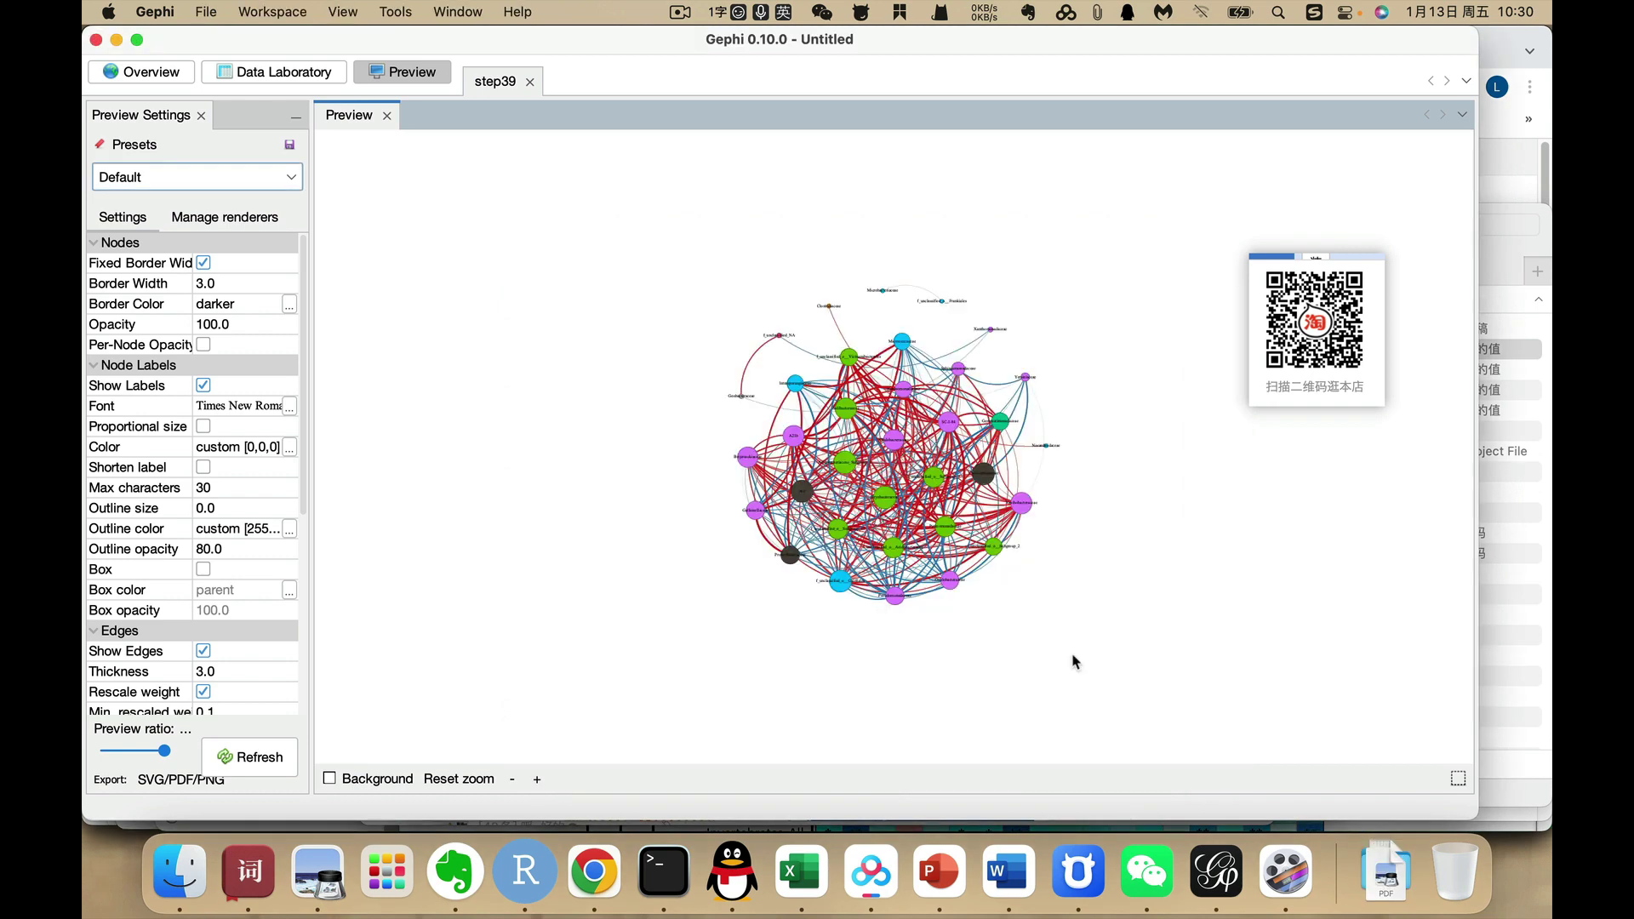
# Open the Downloads folder in Finder and check the exported ad1111.pdf in a quick preview
pyautogui.click(1391, 863)
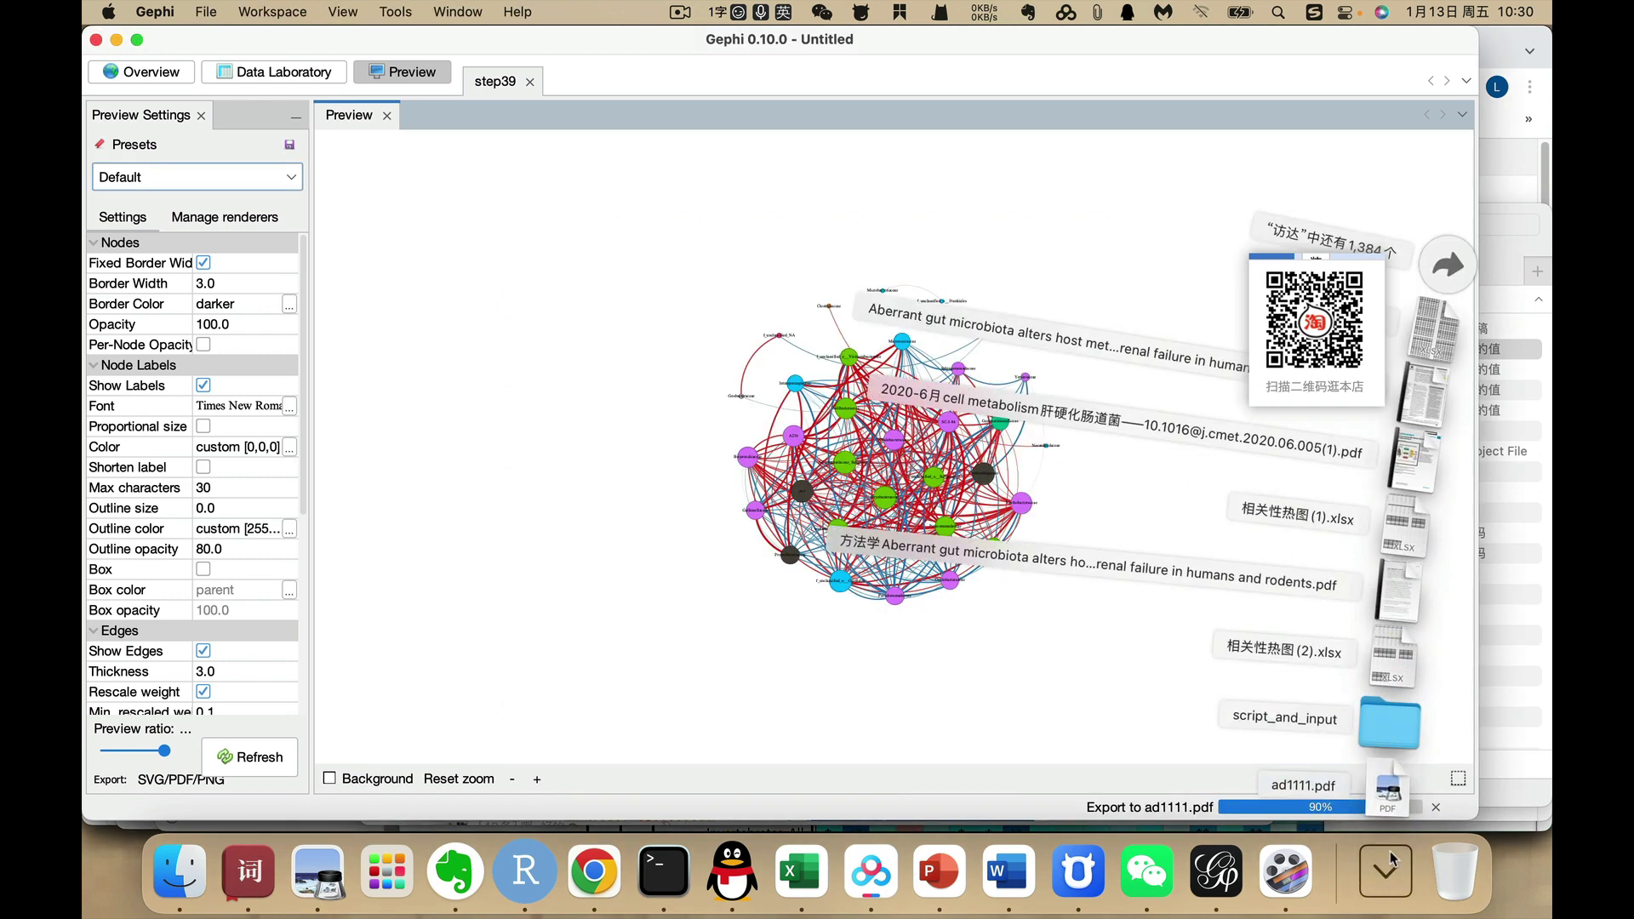
pyautogui.click(1392, 861)
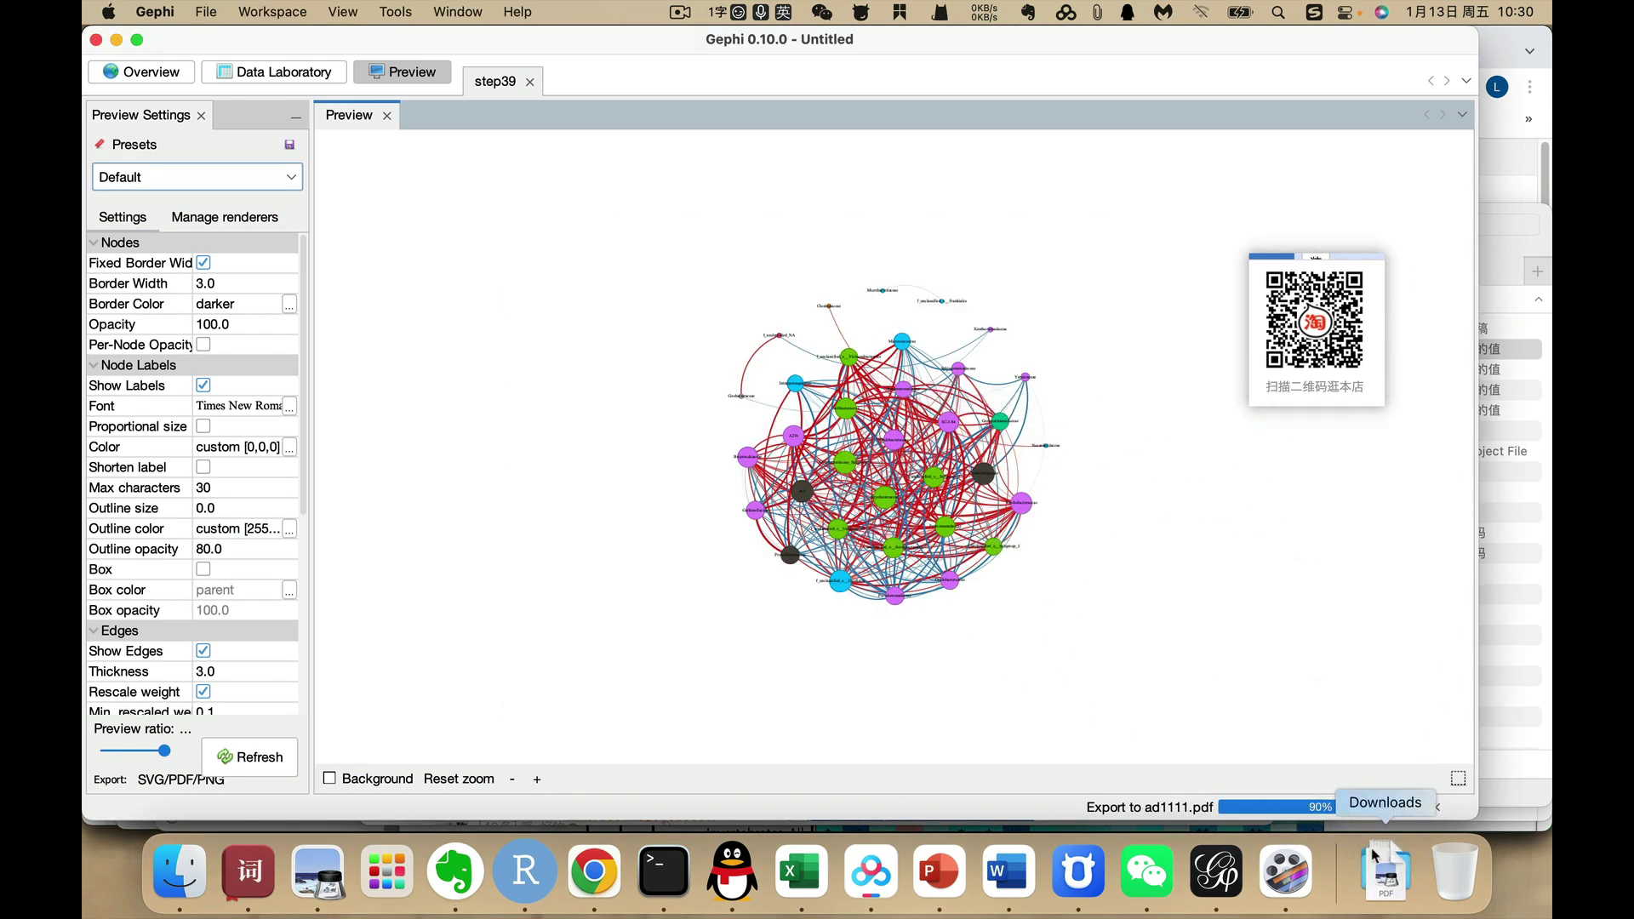
pyautogui.click(1371, 858)
pyautogui.click(1446, 271)
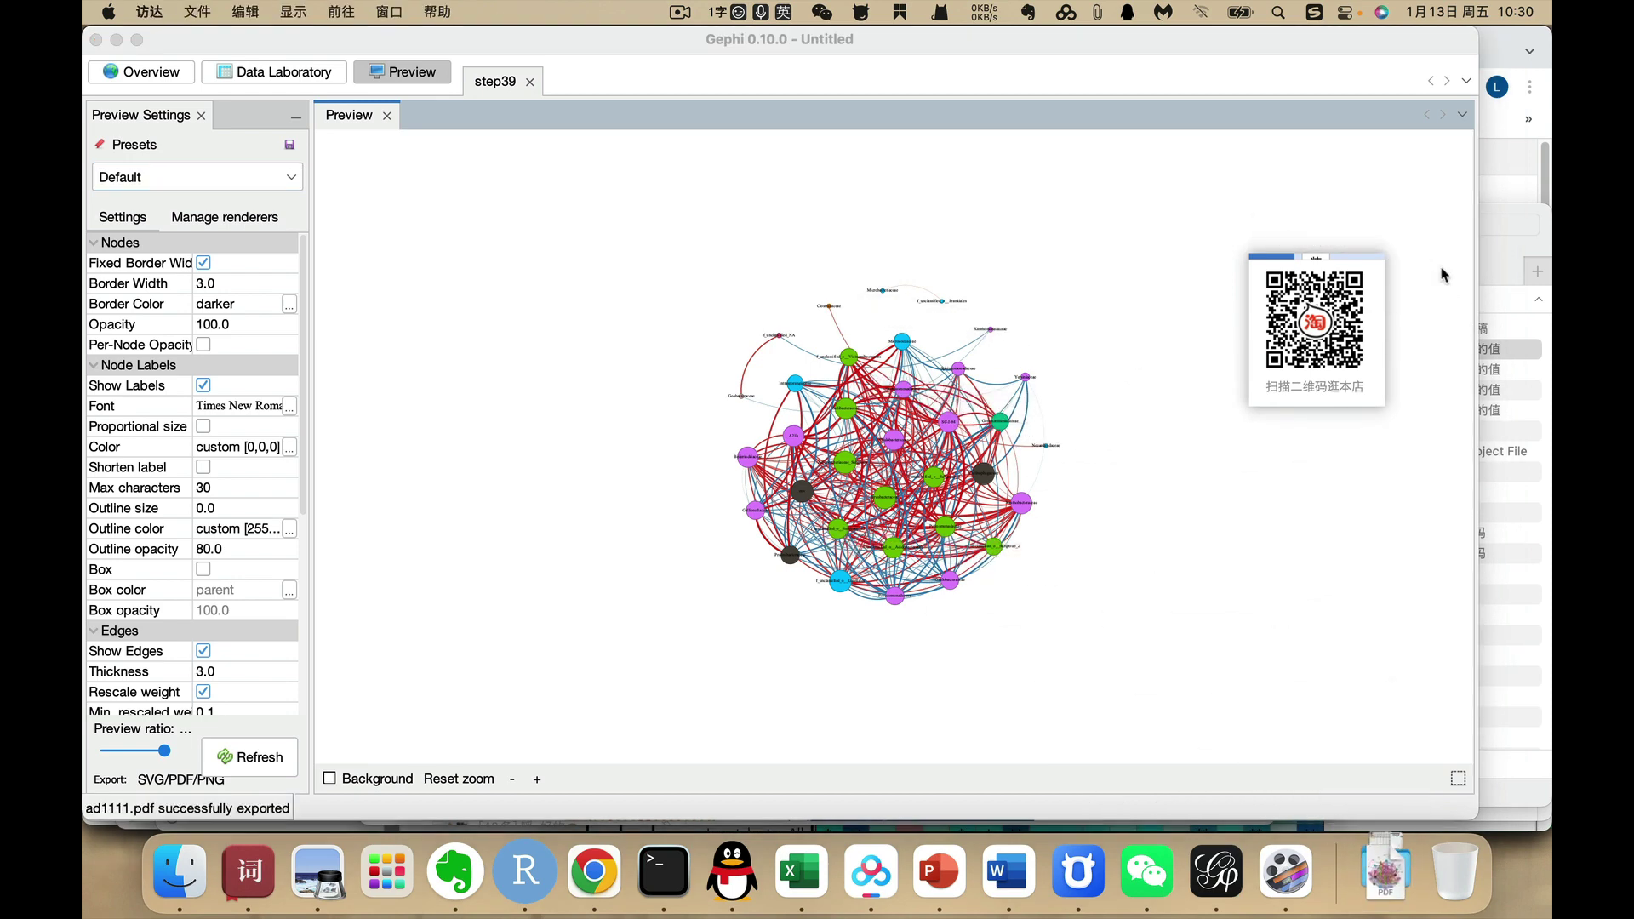
pyautogui.click(617, 412)
pyautogui.press('space')
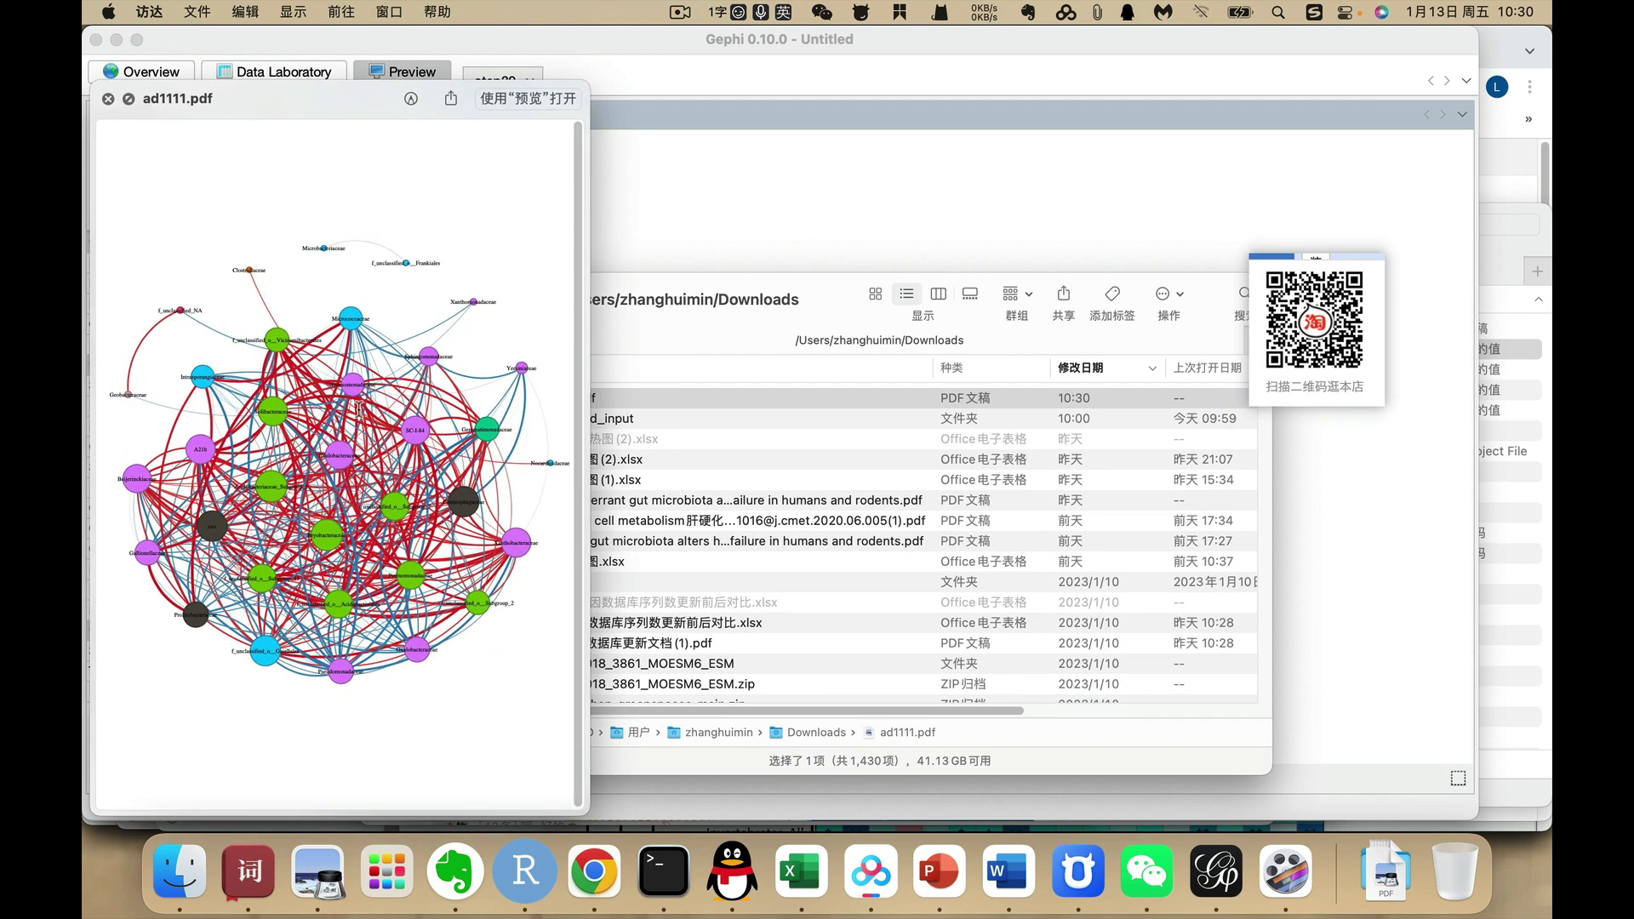
pyautogui.scroll(-2, 359, 410)
pyautogui.scroll(2, 301, 429)
pyautogui.click(727, 207)
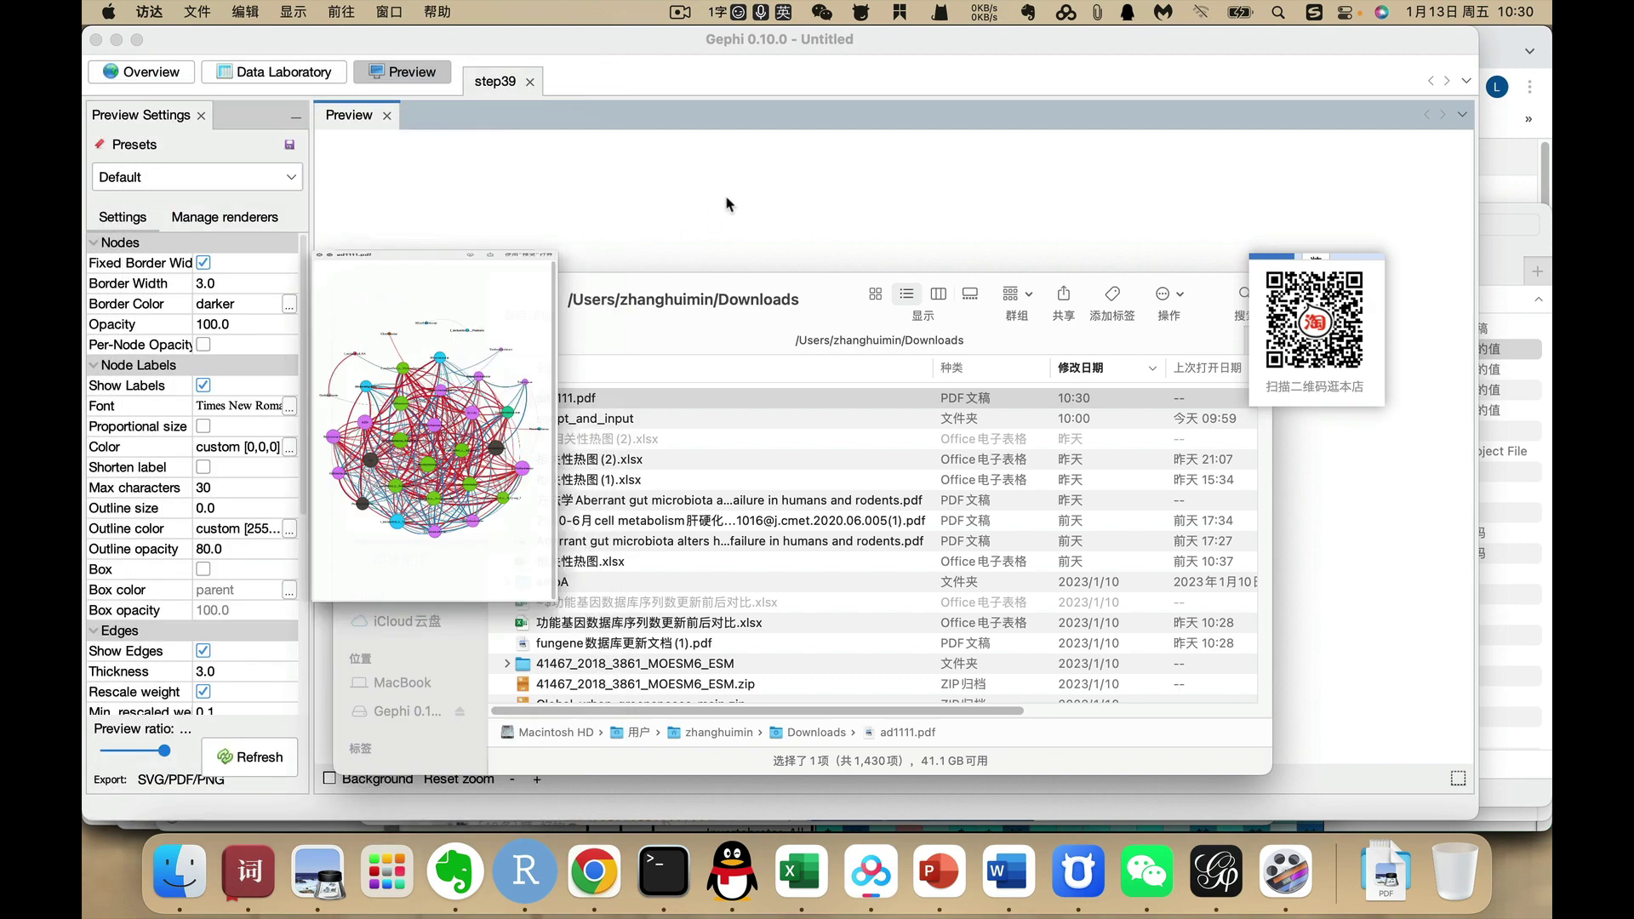
# Return to the Overview of the graph in Gephi and show the available plugins in the plugin manager
pyautogui.click(170, 71)
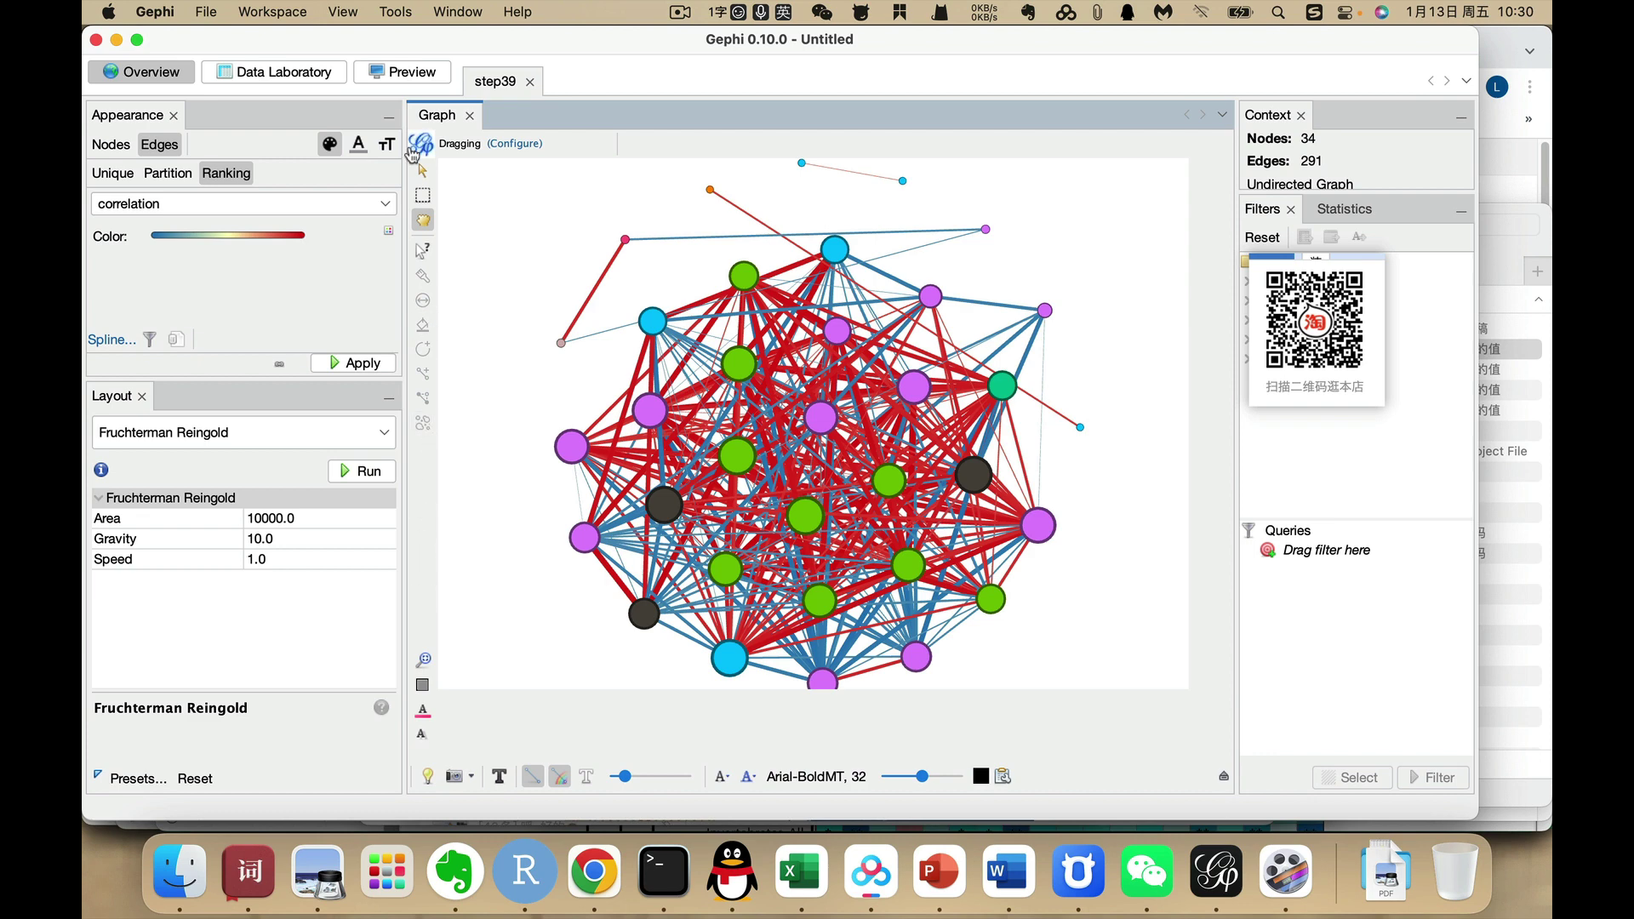
pyautogui.click(457, 12)
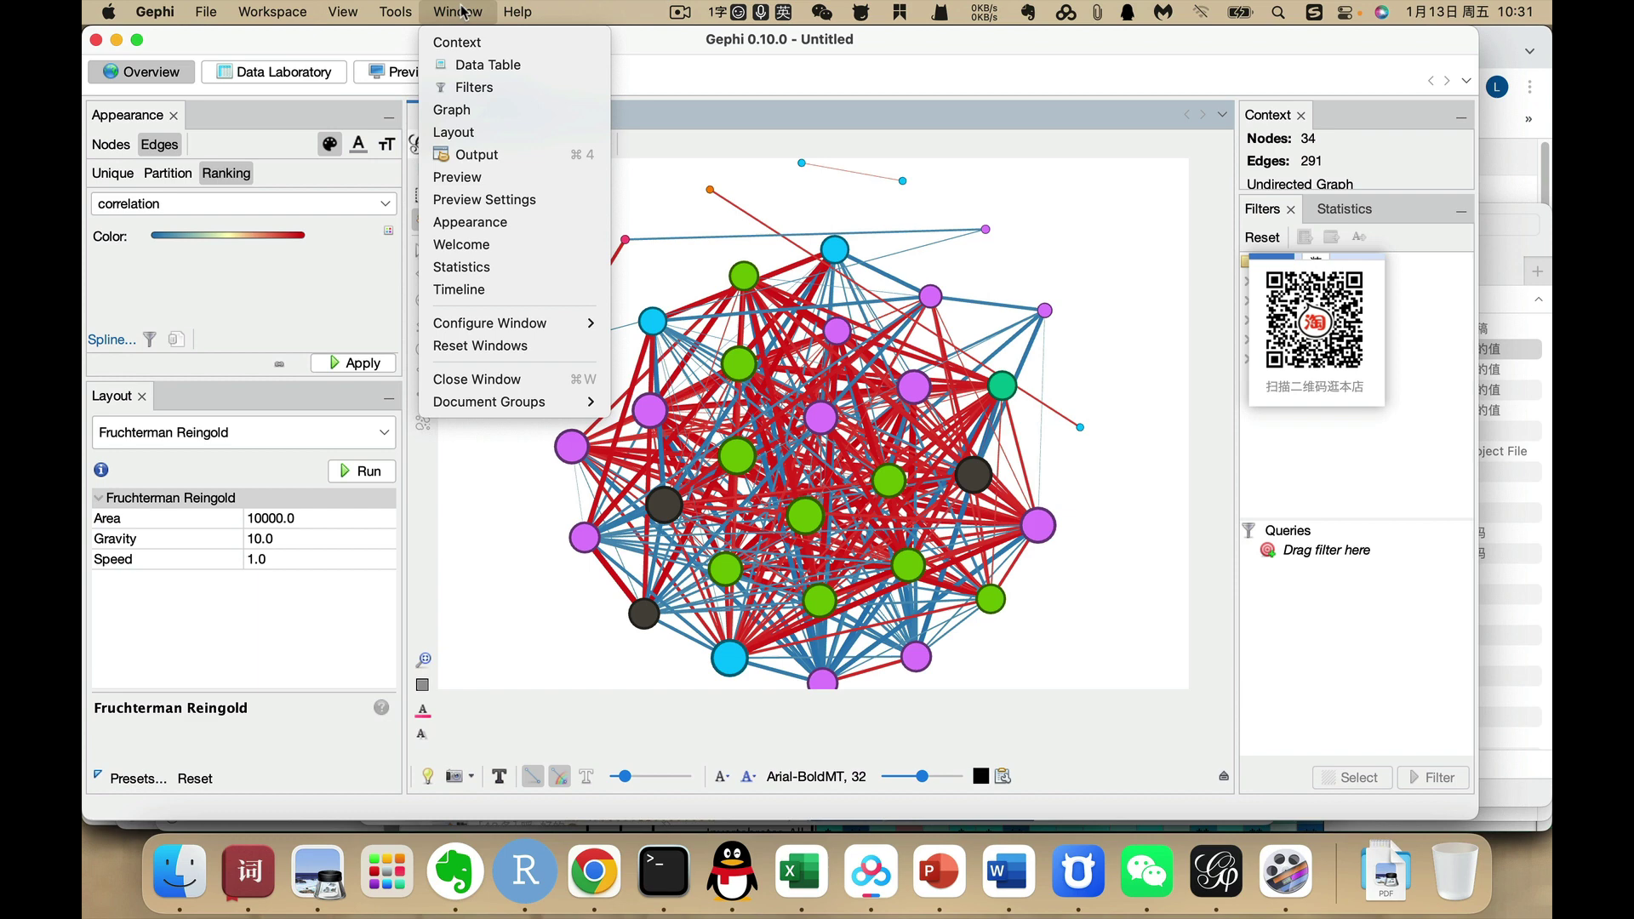
pyautogui.moveTo(406, 9)
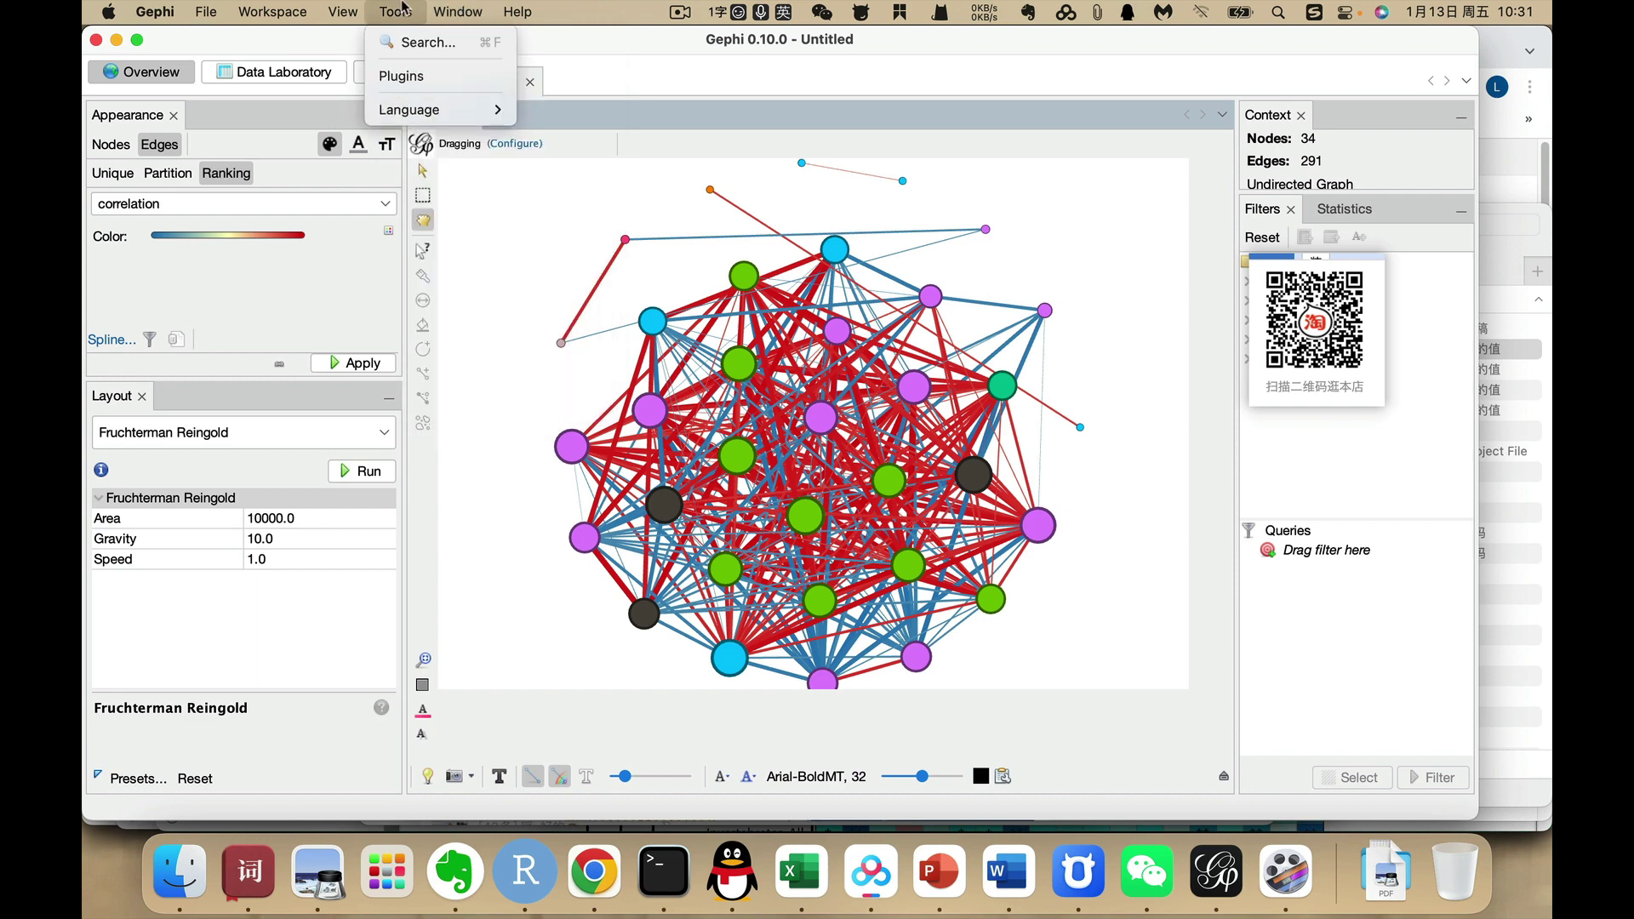
pyautogui.click(408, 79)
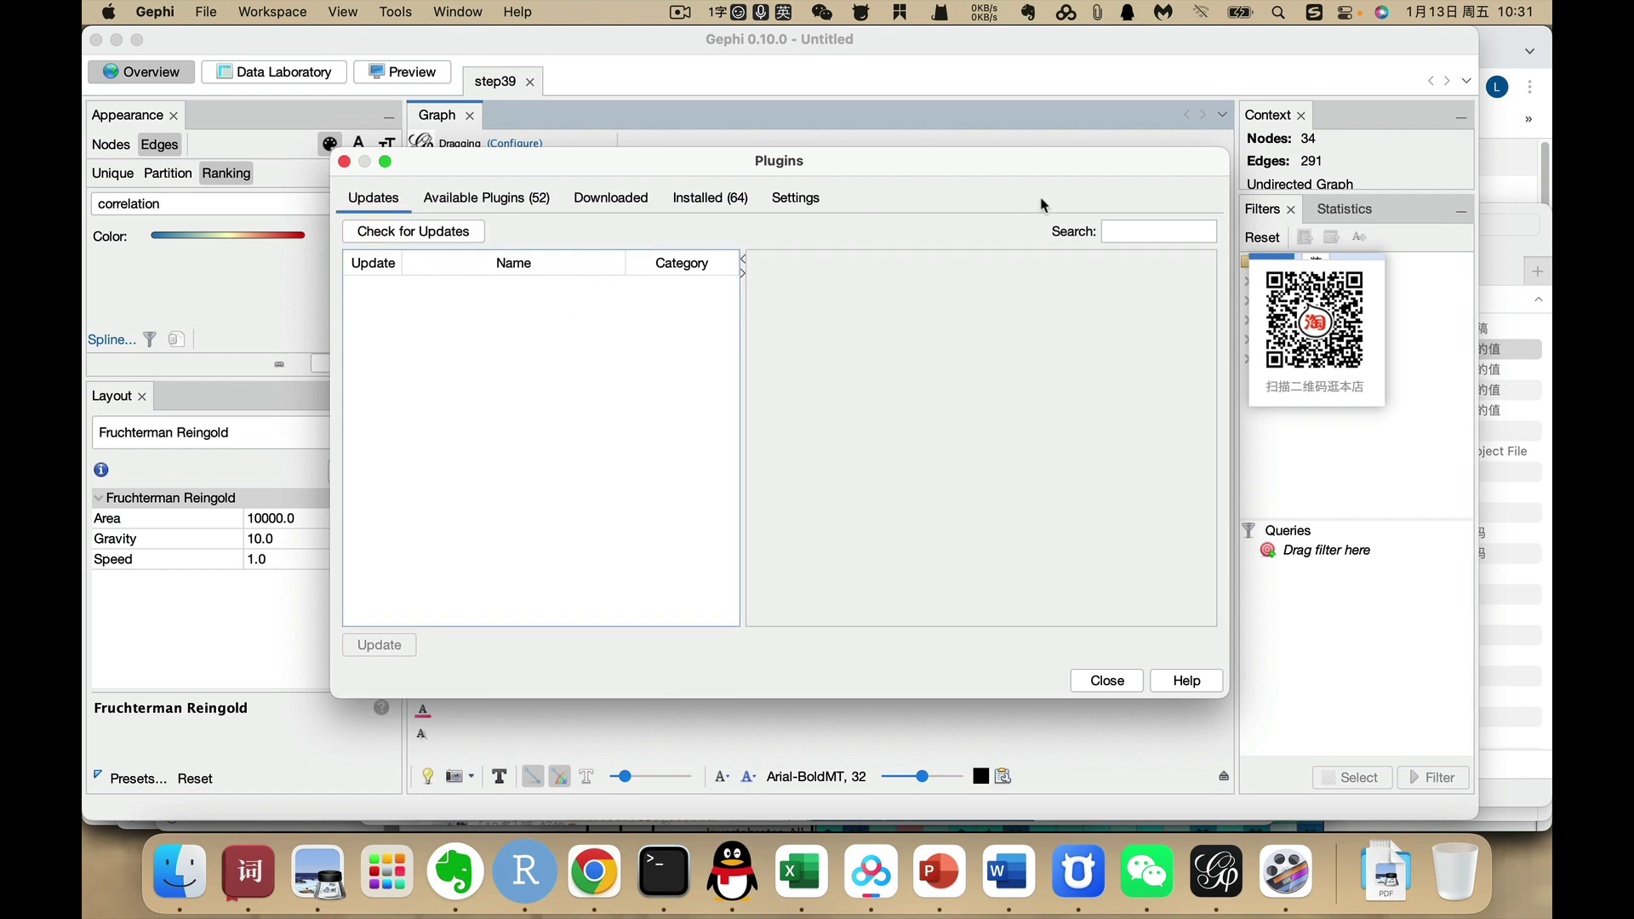
pyautogui.click(1140, 233)
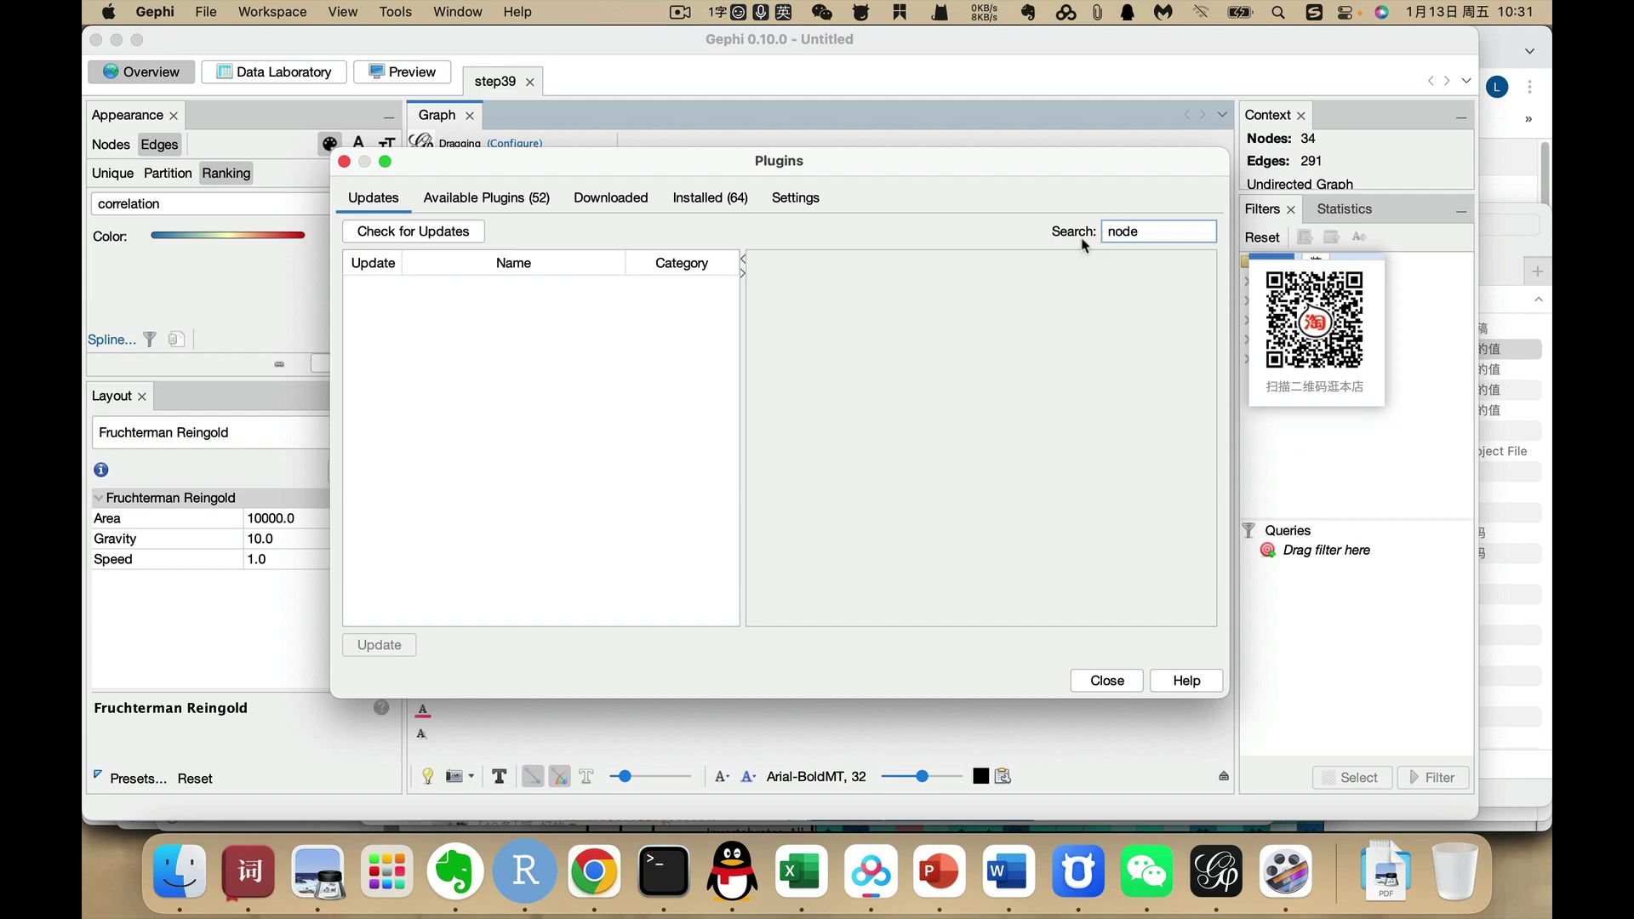
pyautogui.click(451, 208)
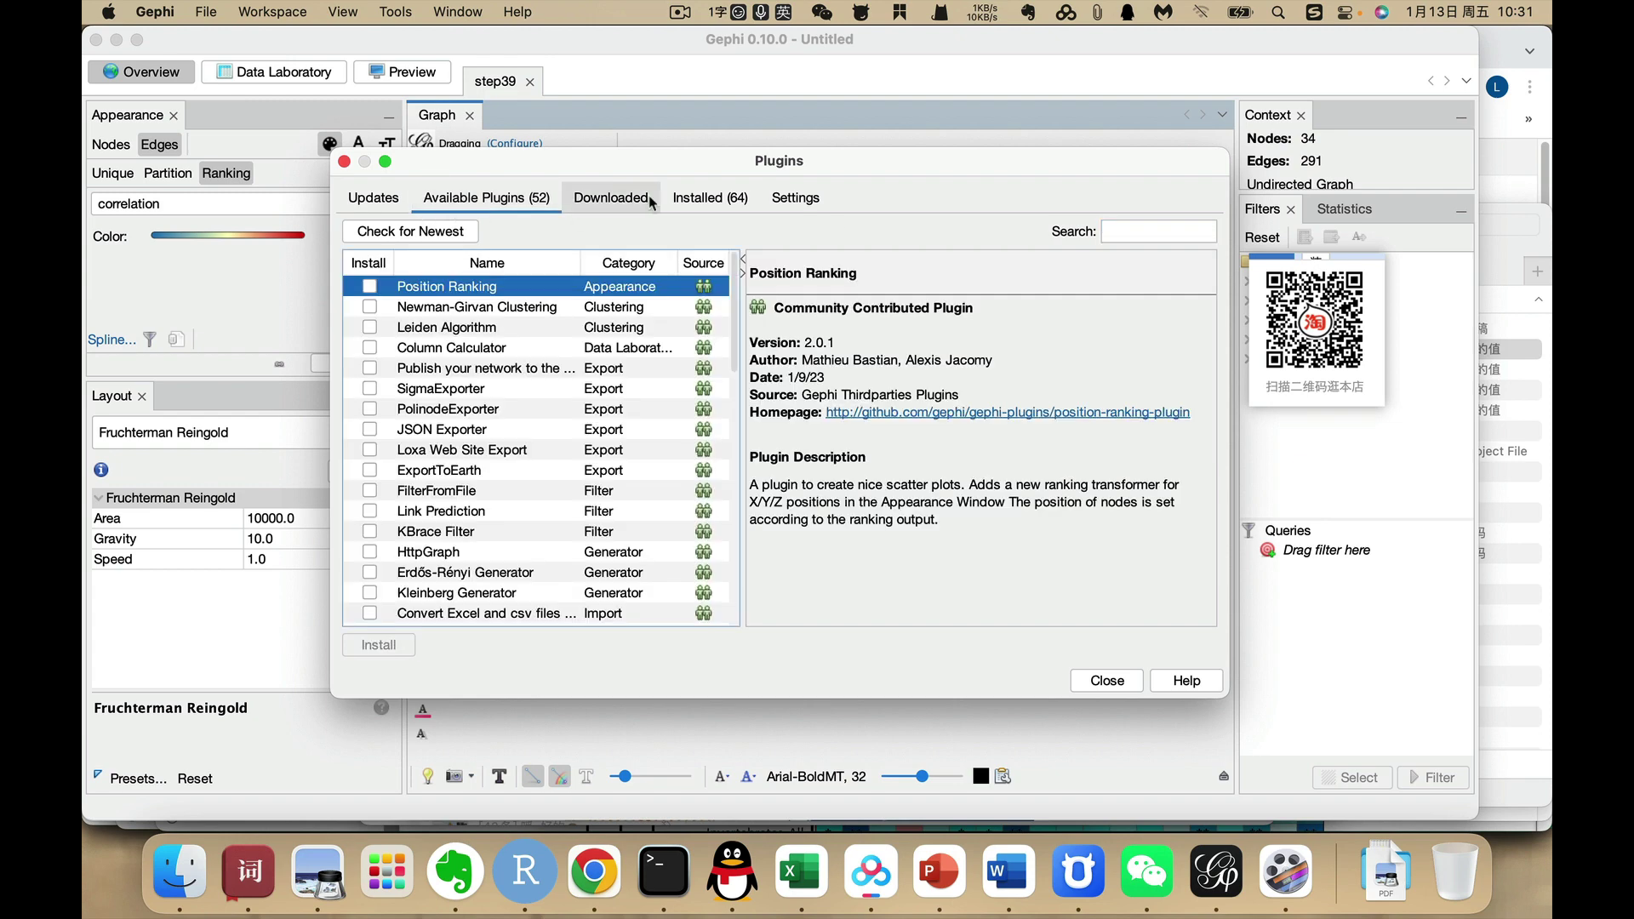
# Search the available plugins for "node" and "color", and read the description of Give Colors To Edges
pyautogui.click(1109, 224)
pyautogui.write('node')
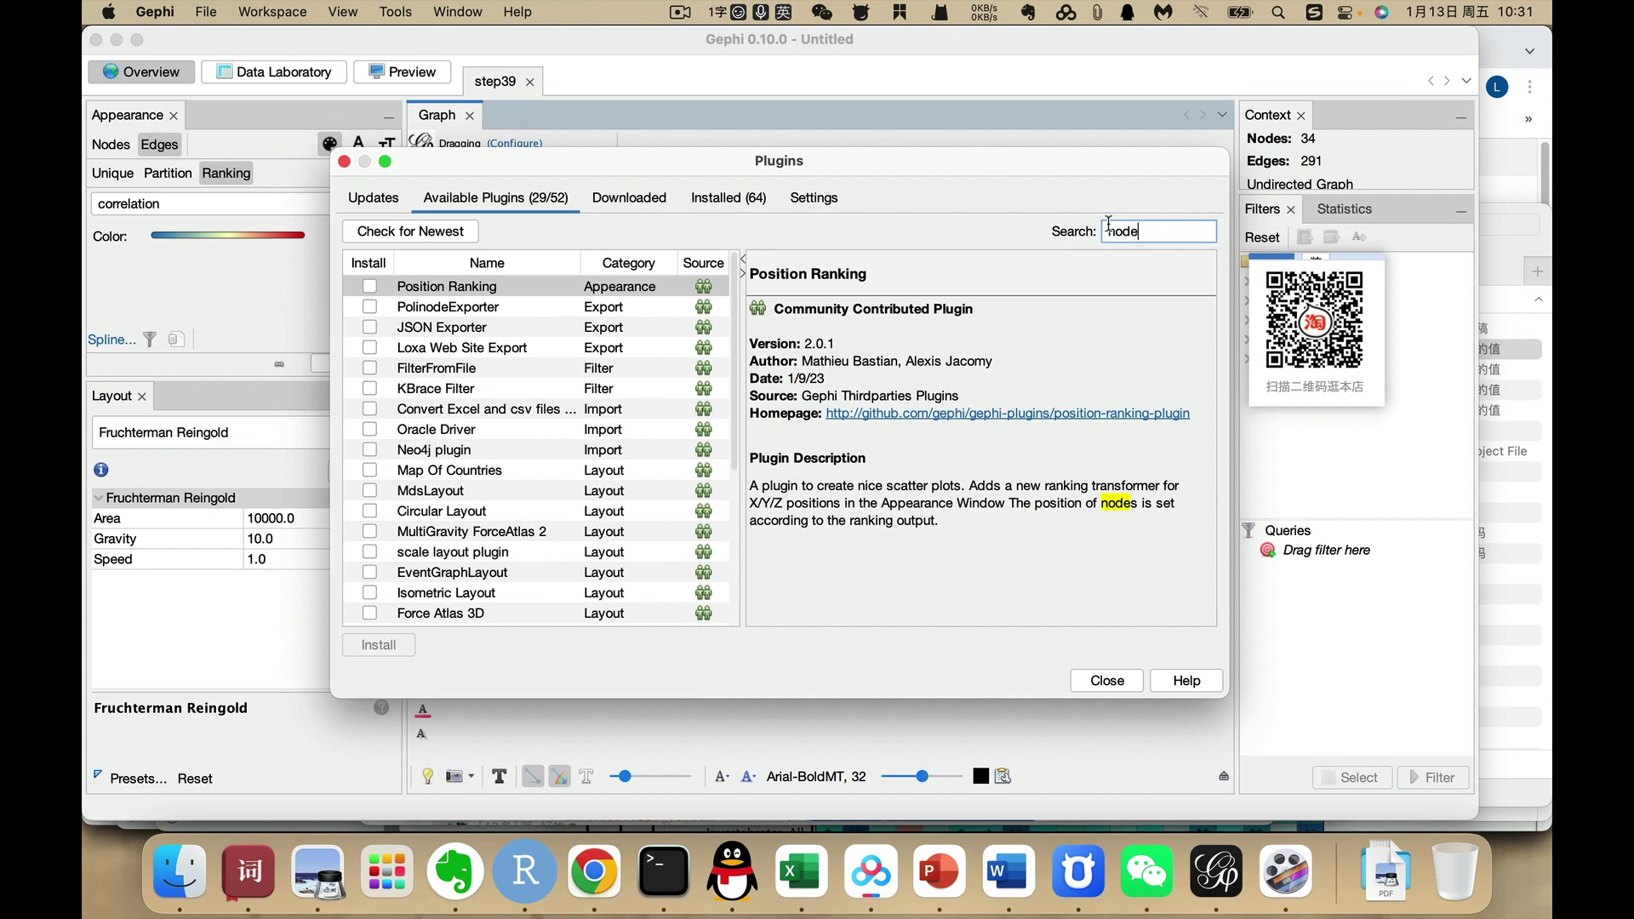
pyautogui.write('ge')
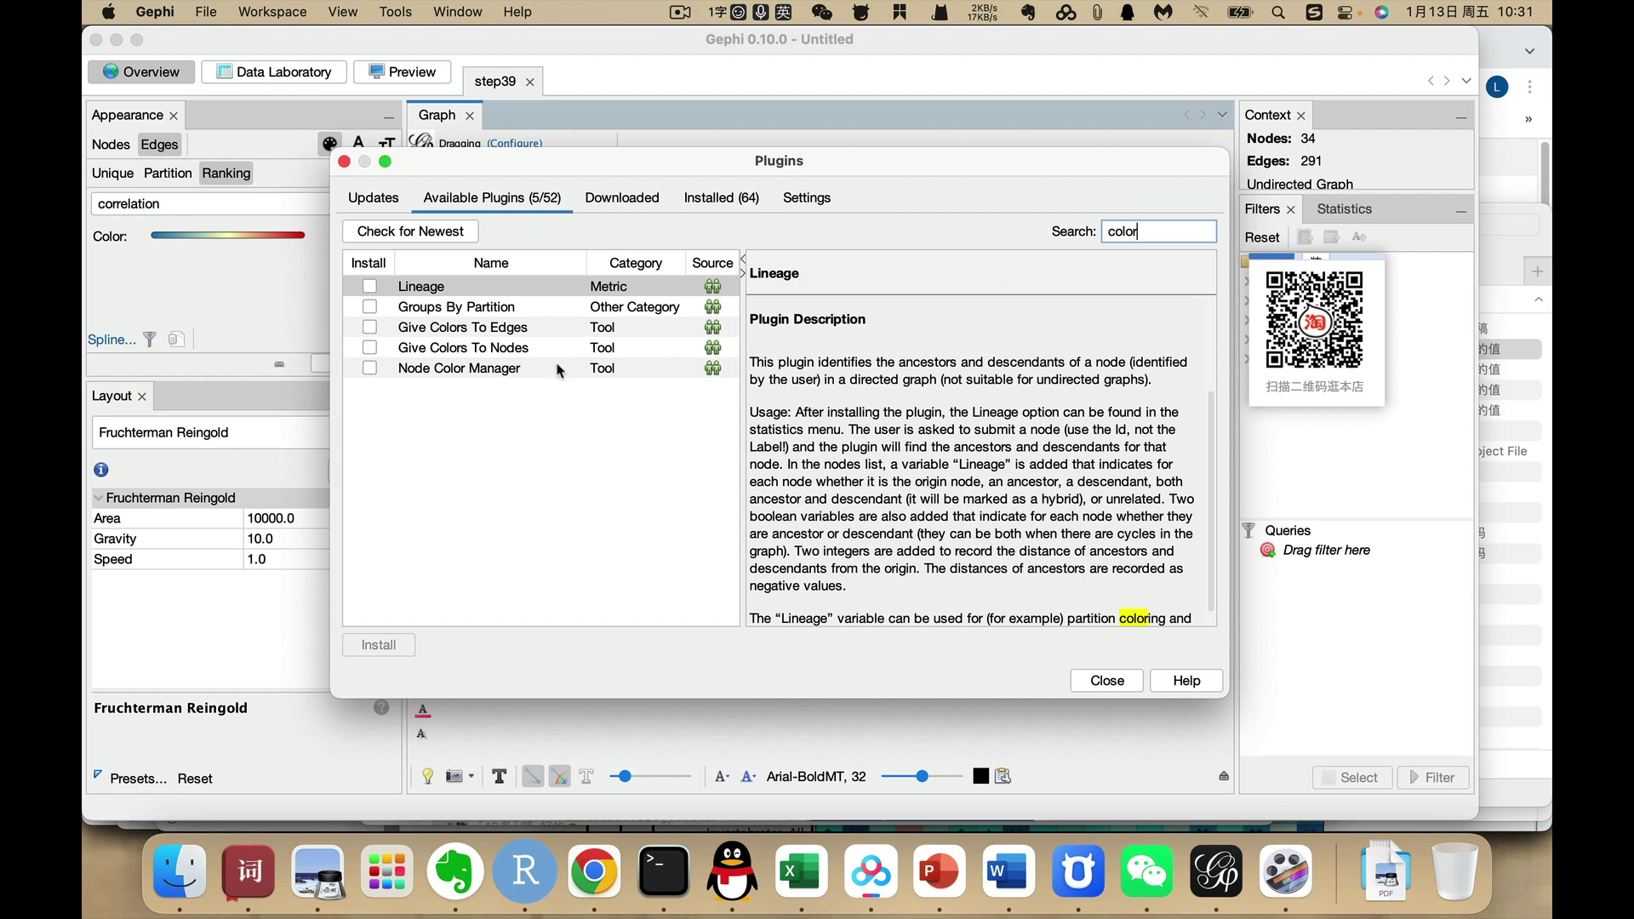
pyautogui.click(434, 331)
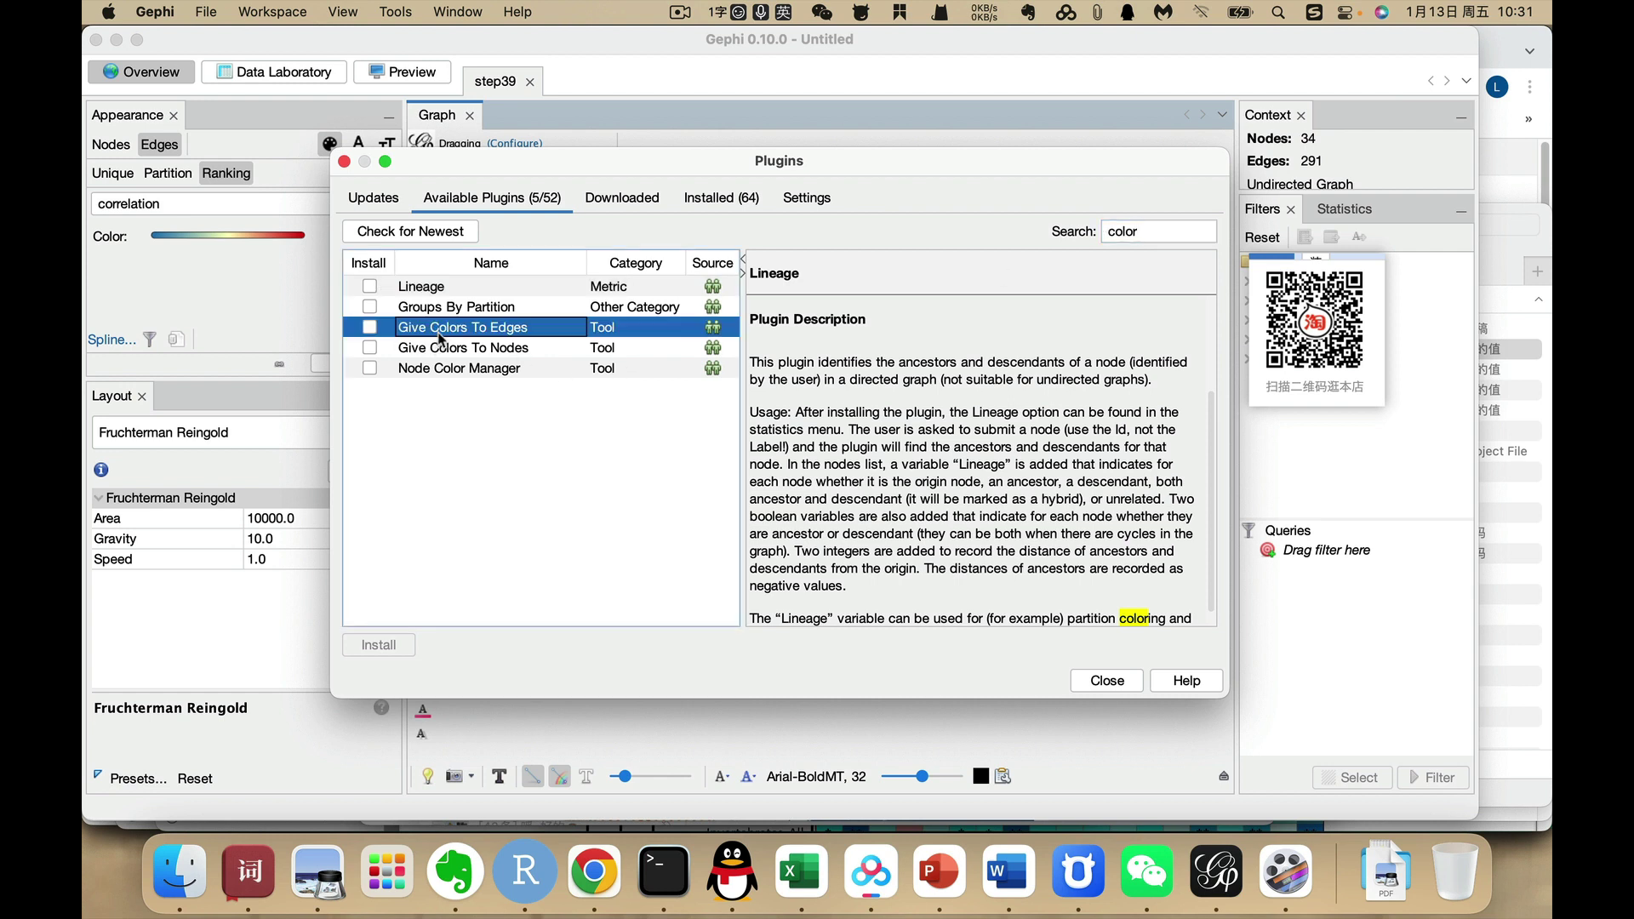
pyautogui.click(551, 350)
pyautogui.click(536, 331)
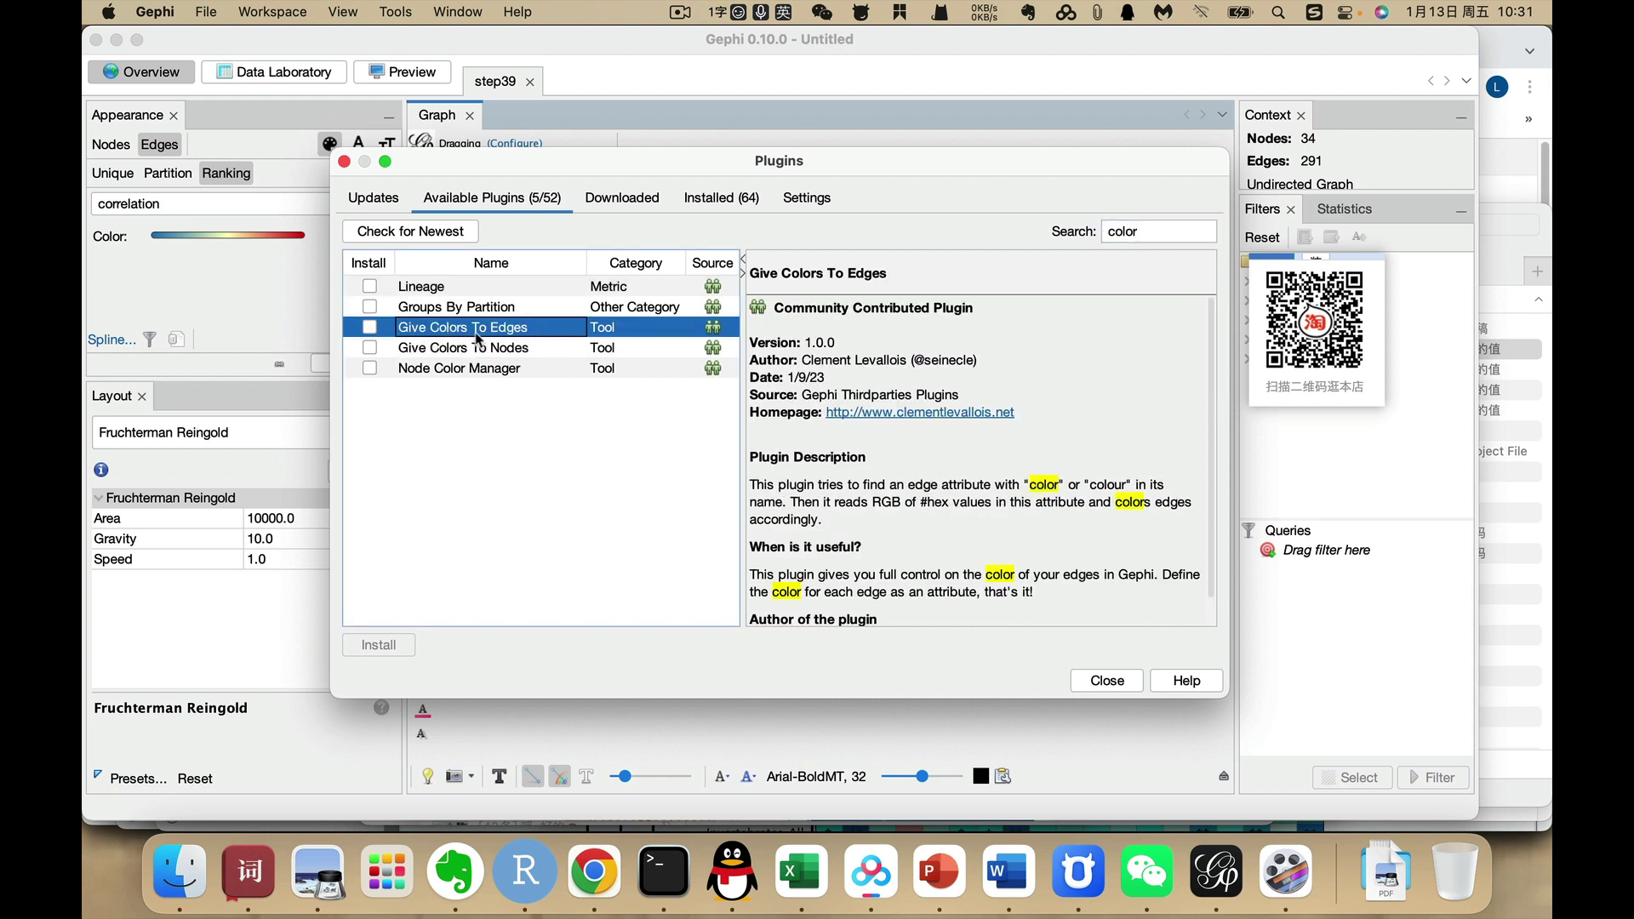
# Mark the Give Colors To Edges, Give Colors To Nodes and Node Color Manager plugins for installation
pyautogui.click(369, 326)
pyautogui.click(369, 347)
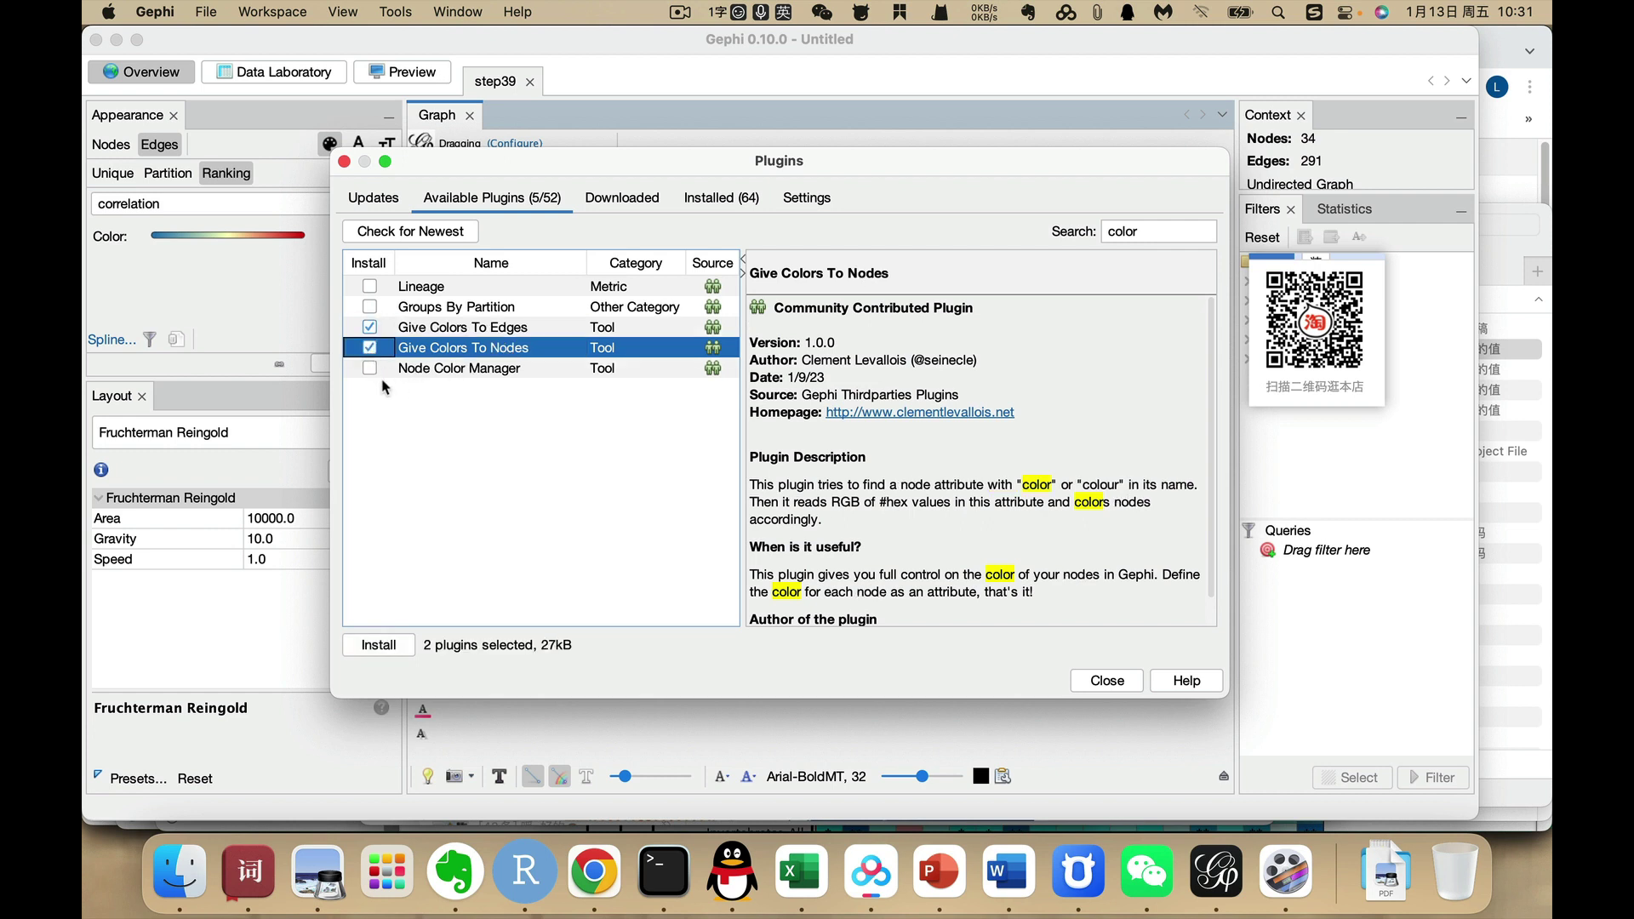
pyautogui.click(369, 368)
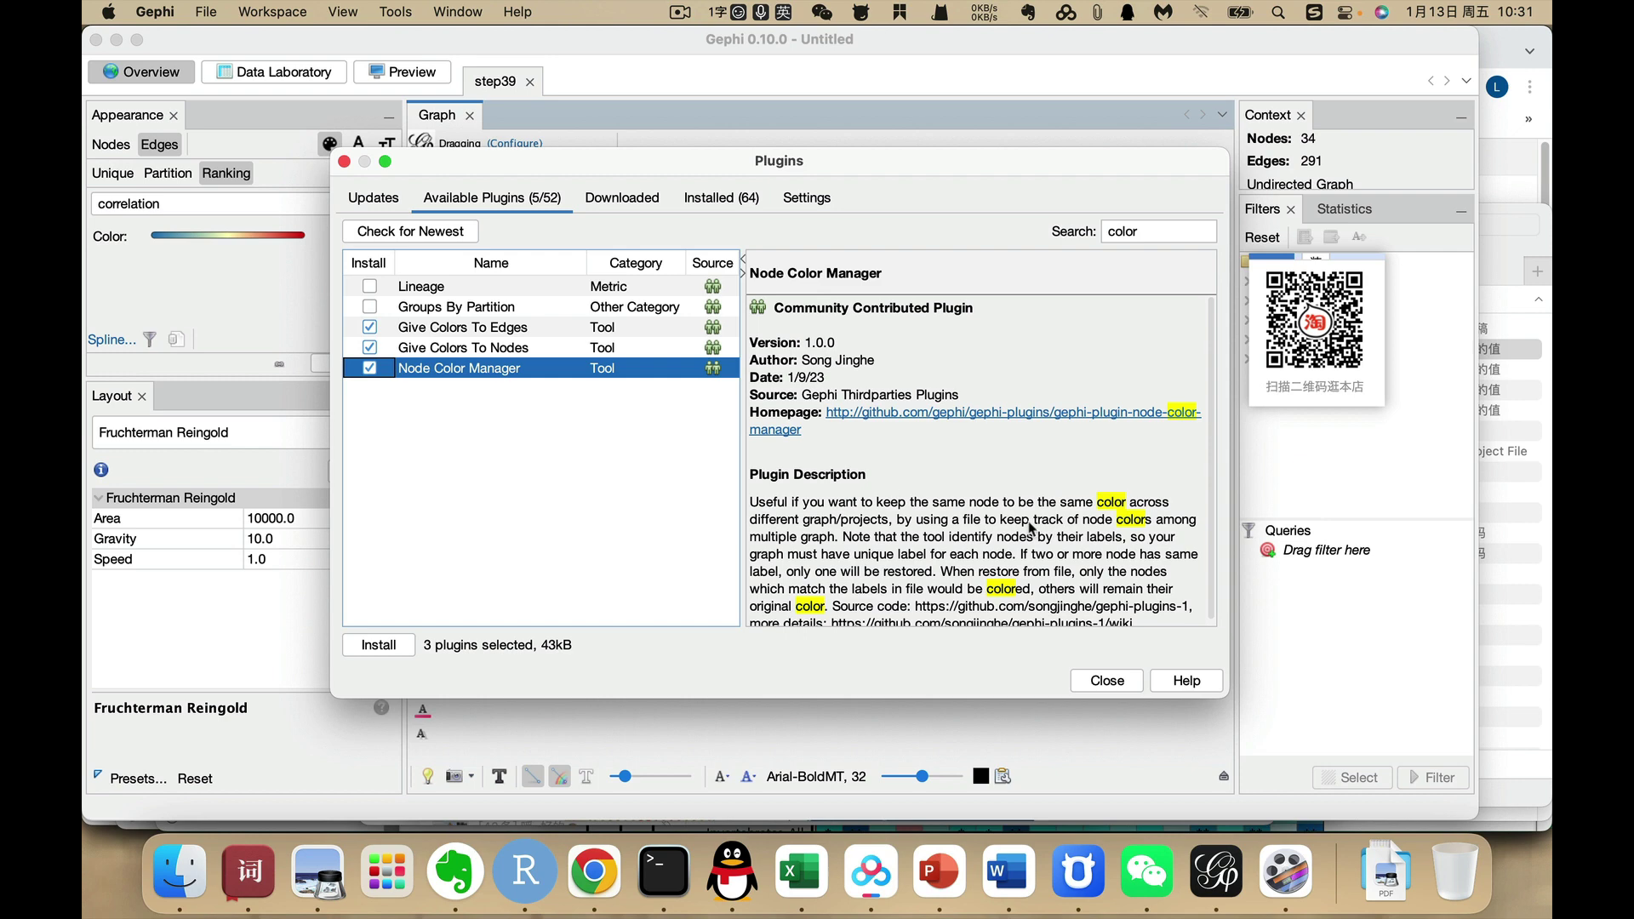
# Install the three selected color plugins, accepting their license agreements, and restart the application immediately to finish the installation
pyautogui.click(376, 645)
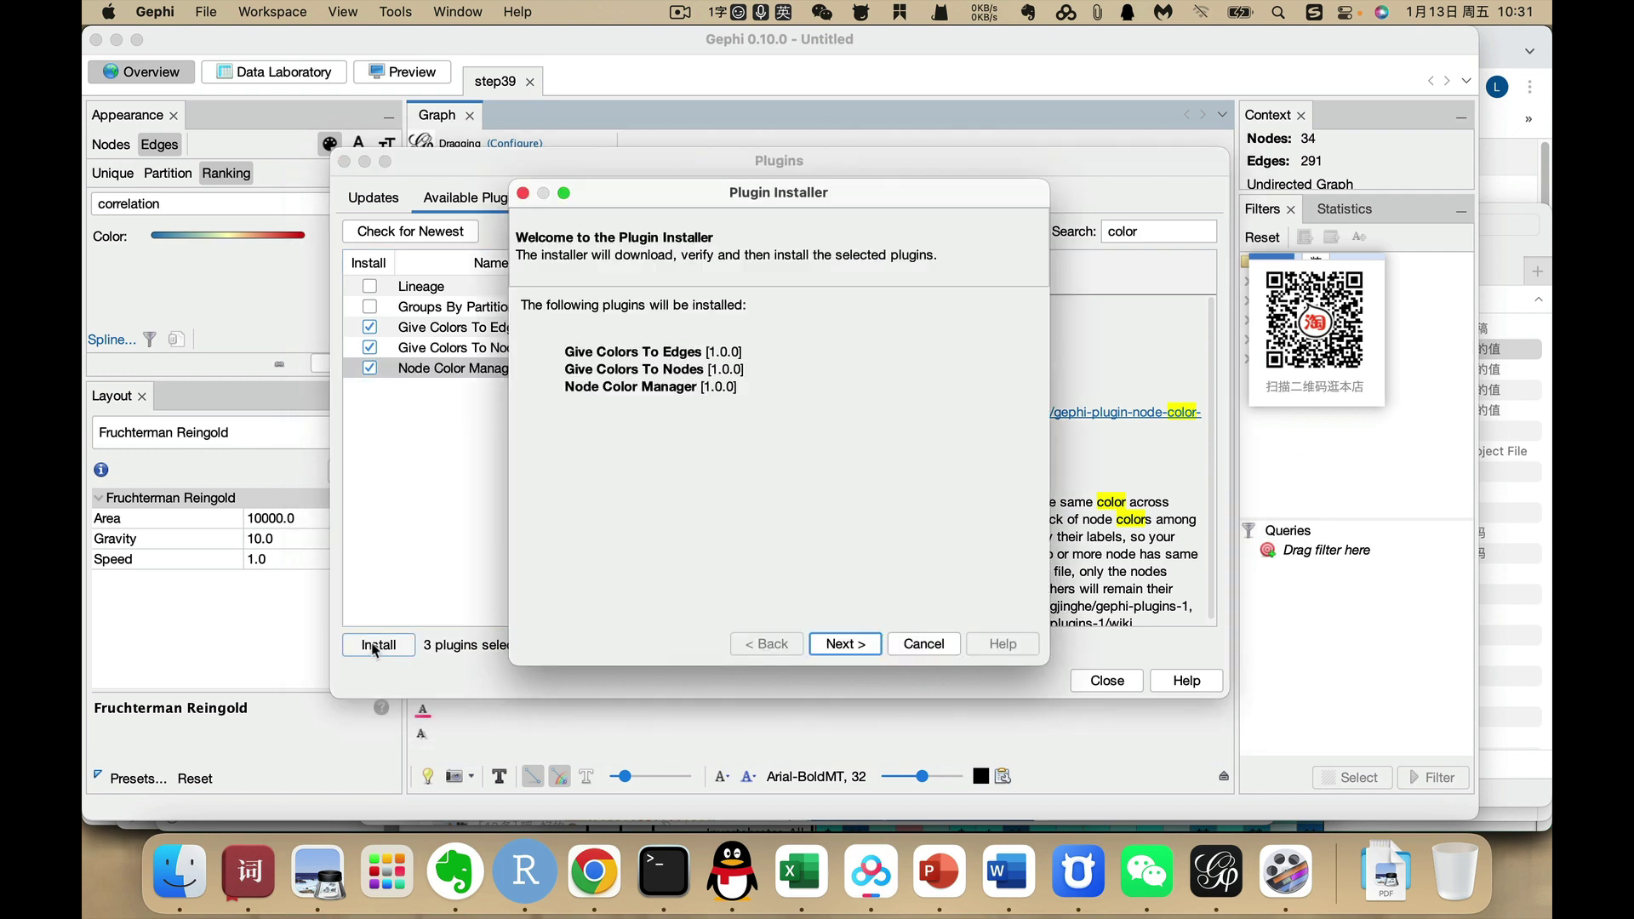
pyautogui.click(845, 644)
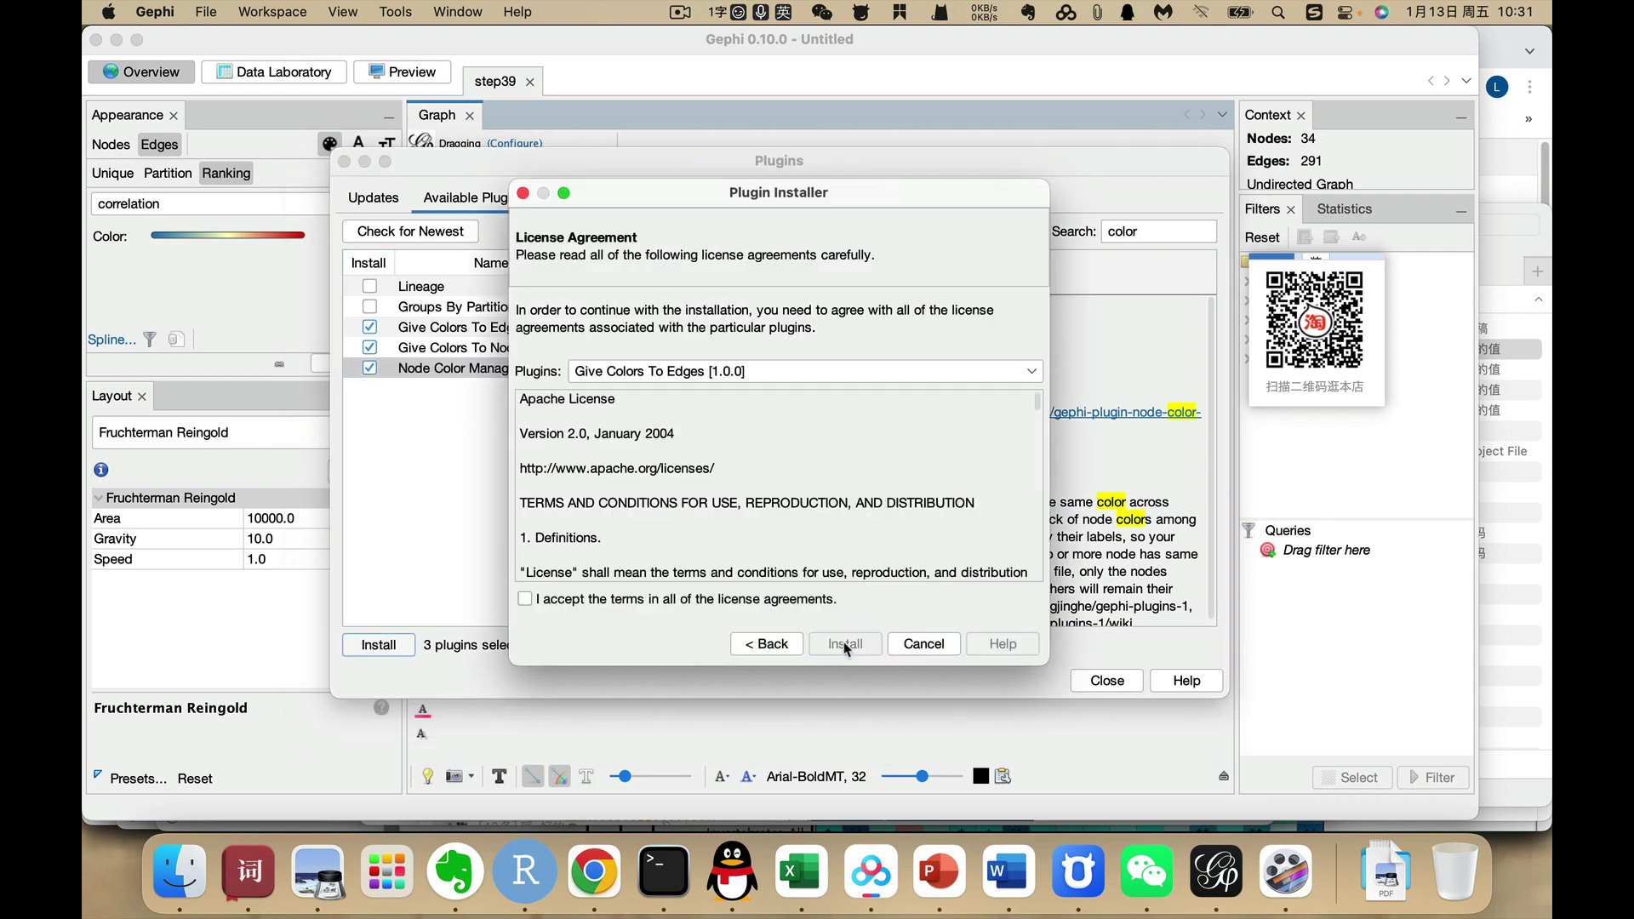
pyautogui.click(581, 598)
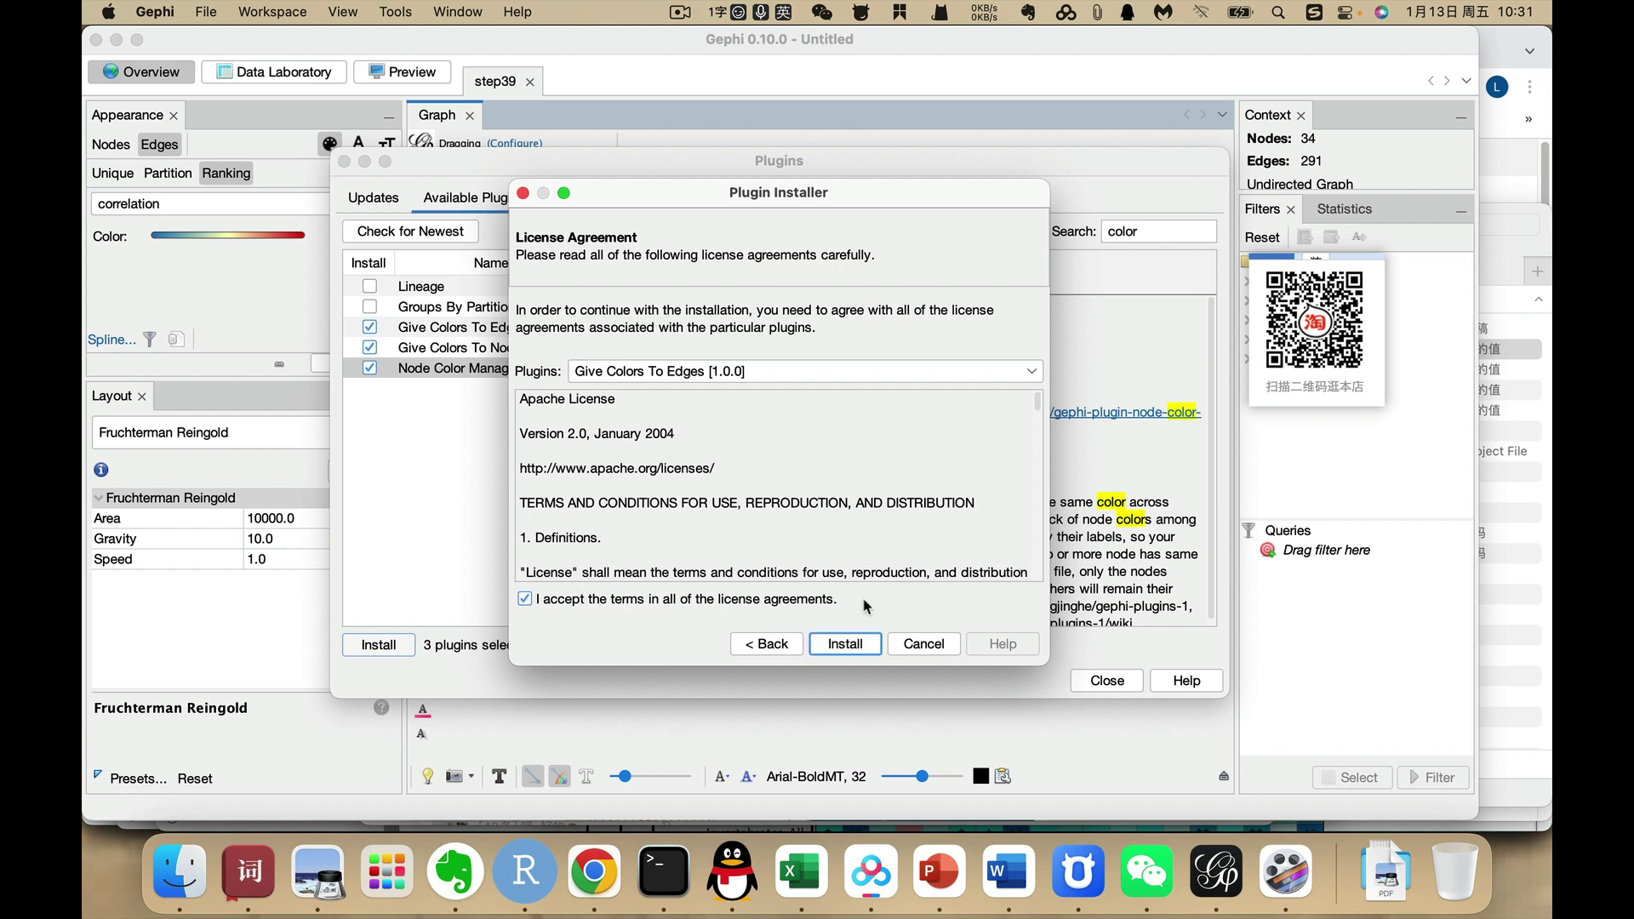
pyautogui.click(845, 644)
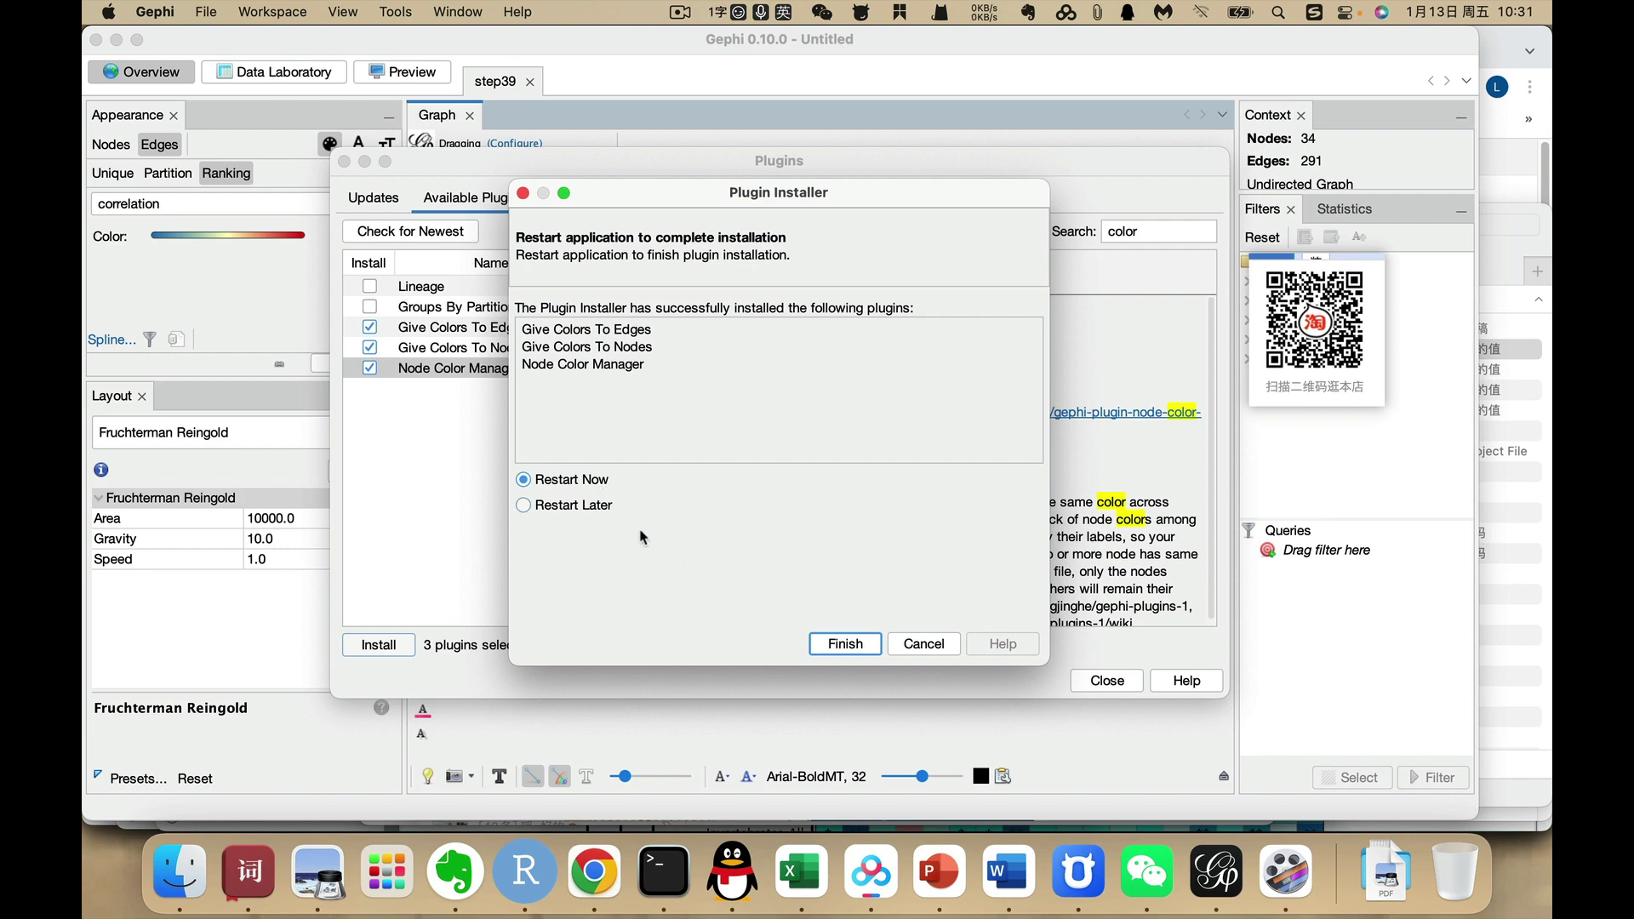
pyautogui.click(859, 649)
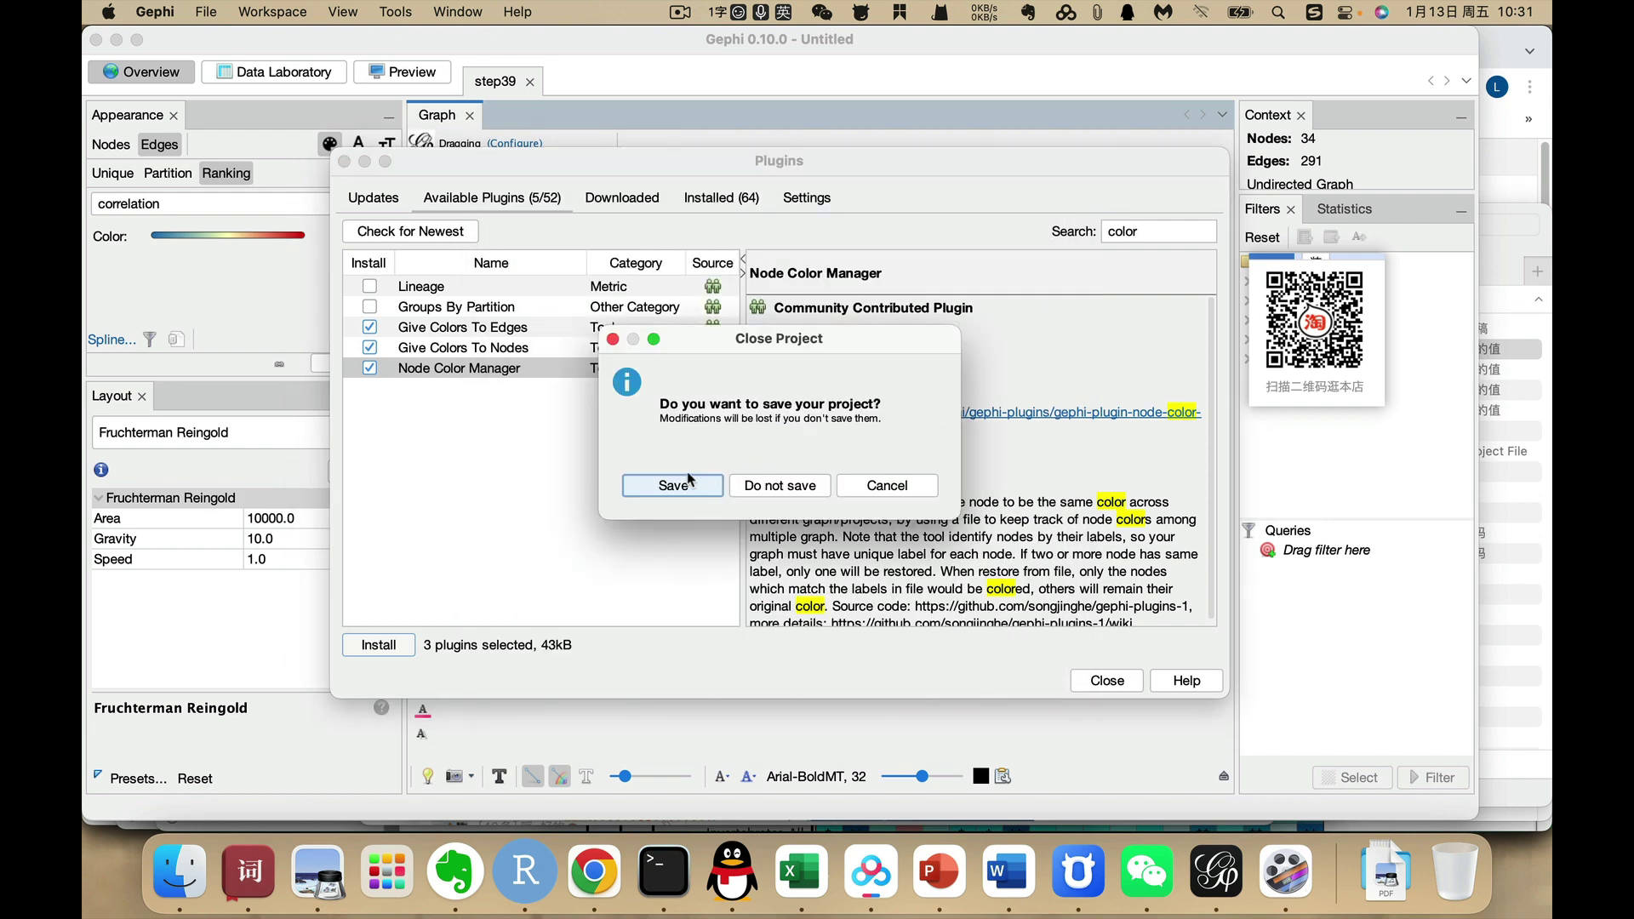
# Save the current project as ad.gephi in the Downloads folder before the restart
pyautogui.click(685, 487)
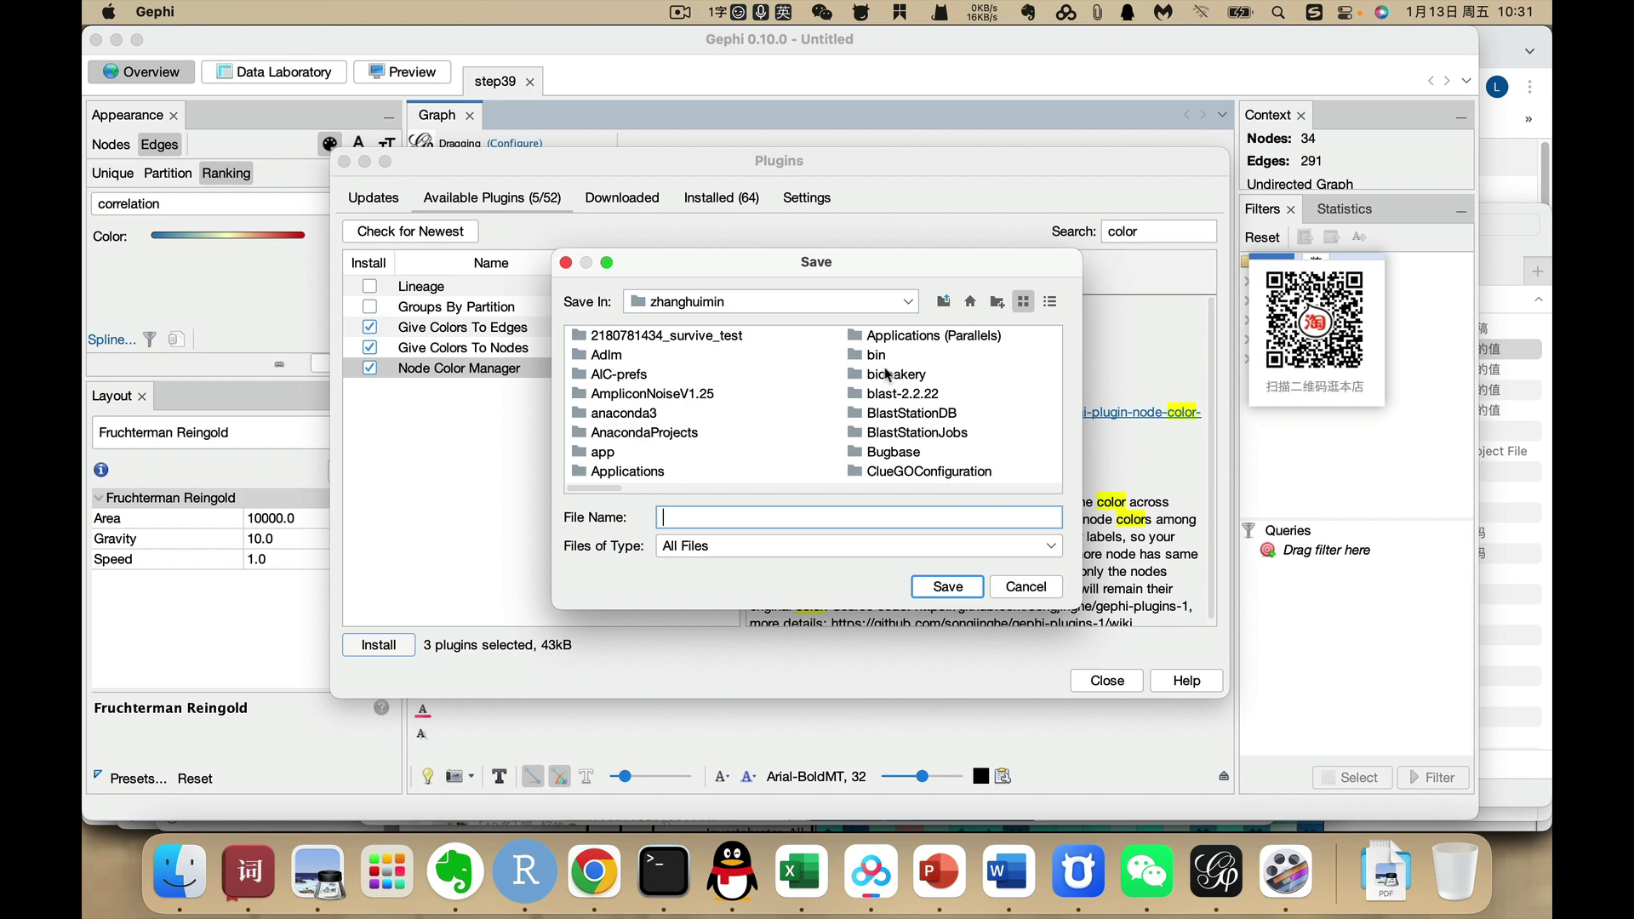
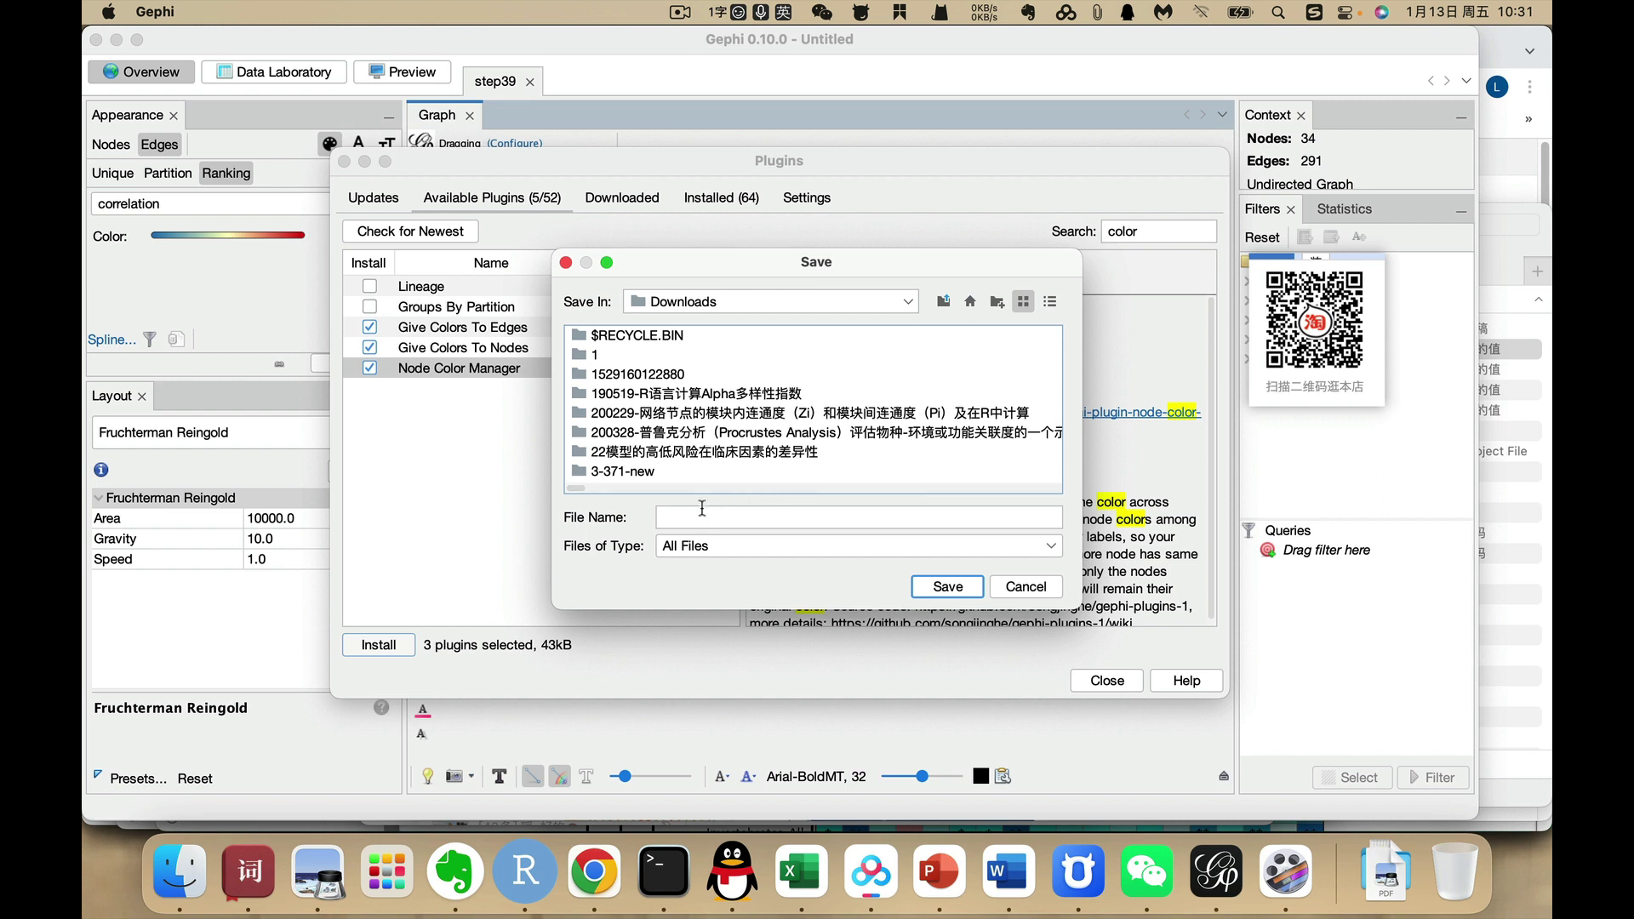
pyautogui.click(699, 518)
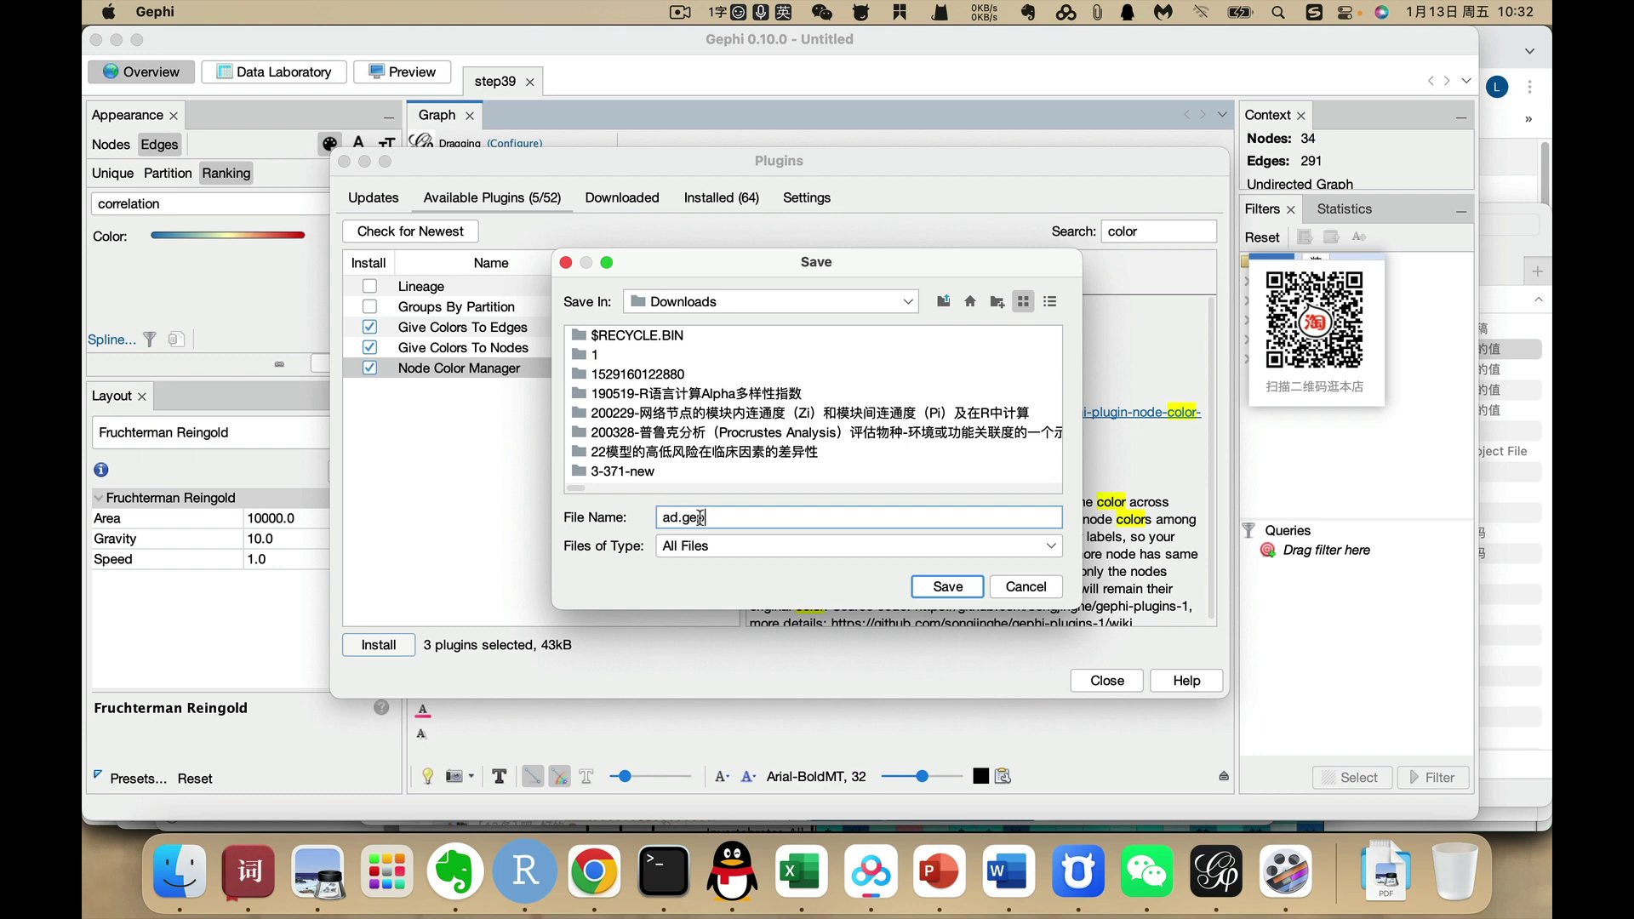
pyautogui.click(947, 586)
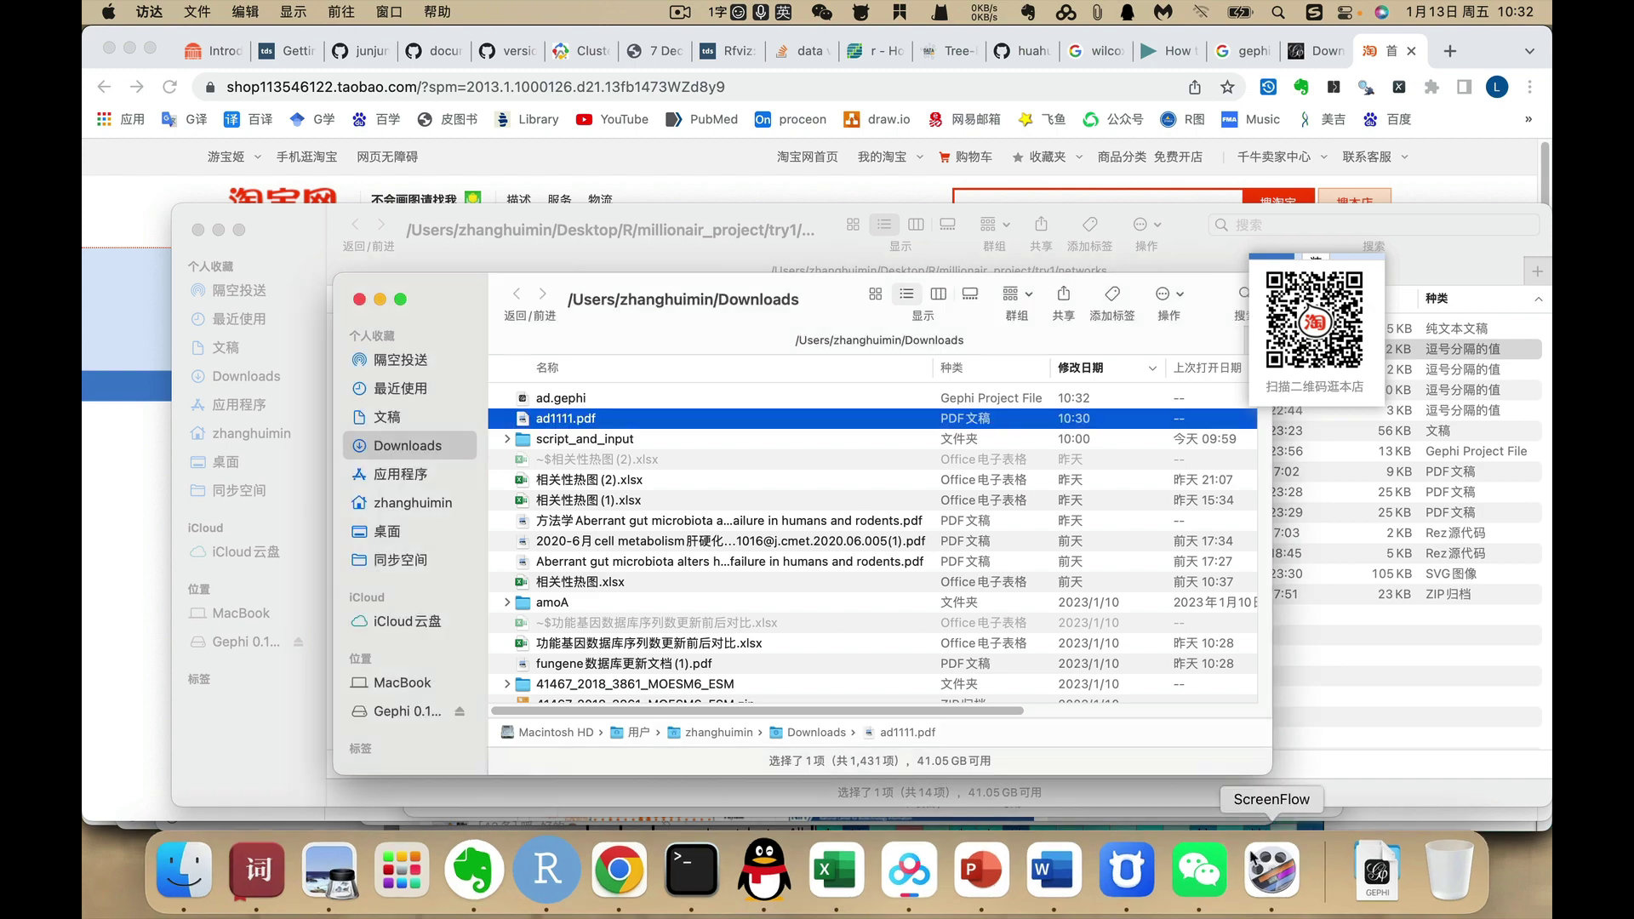
# Launch Gephi from the list of installed applications and dismiss its Welcome window
pyautogui.click(416, 866)
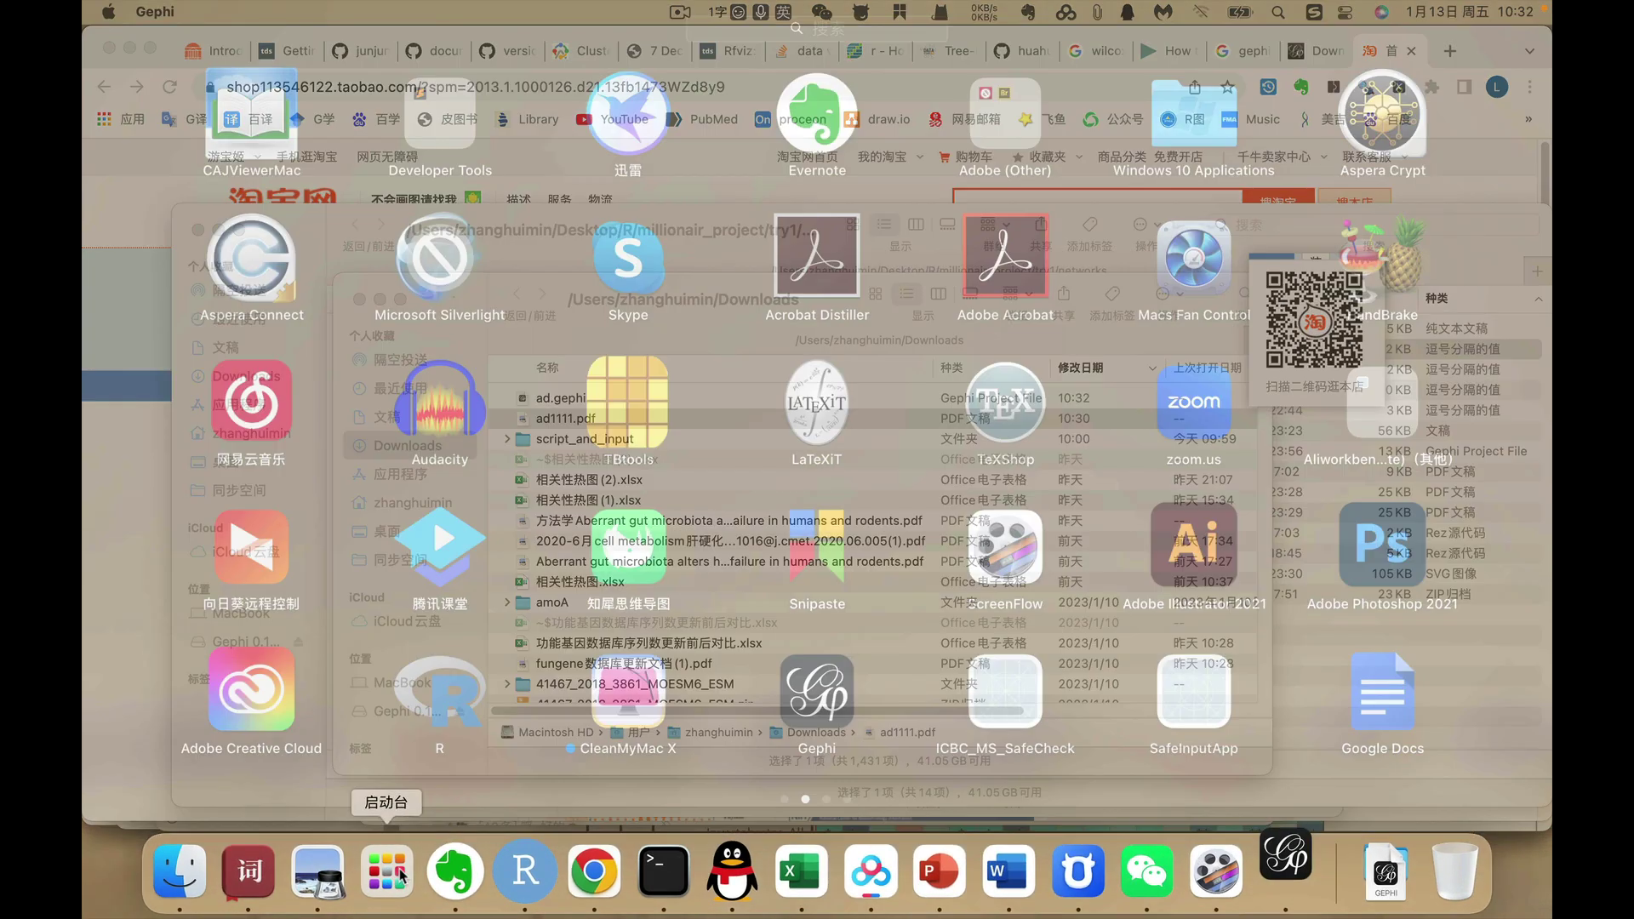
pyautogui.click(809, 686)
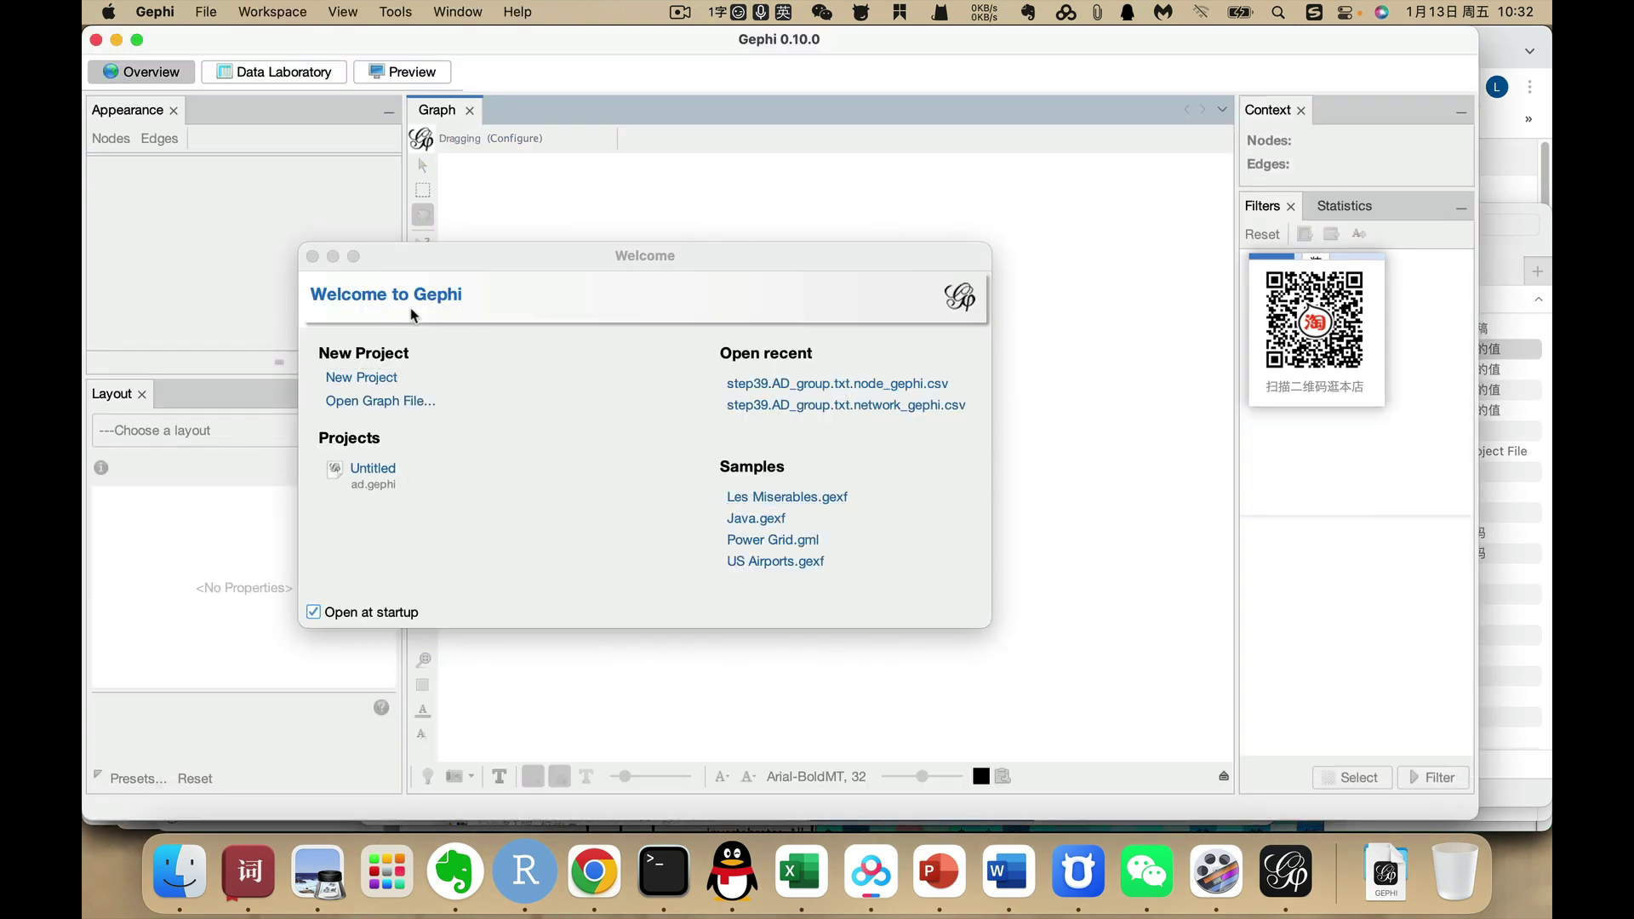
pyautogui.click(313, 257)
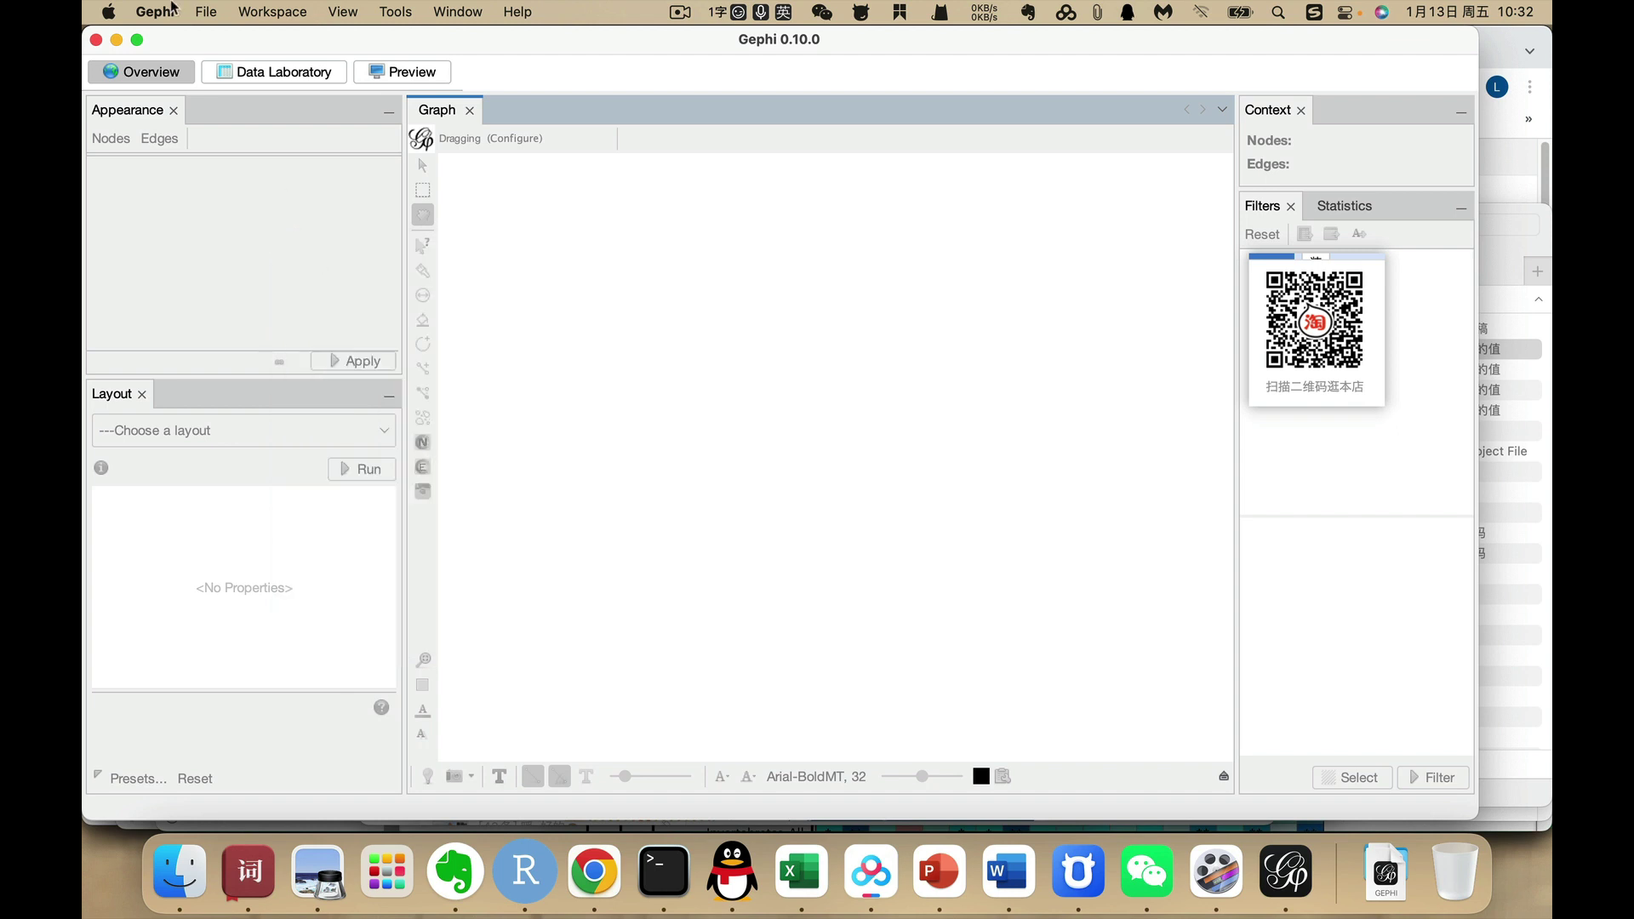
# Start opening a project file and browse from the networks folder to the Downloads folder in the home directory
pyautogui.click(206, 12)
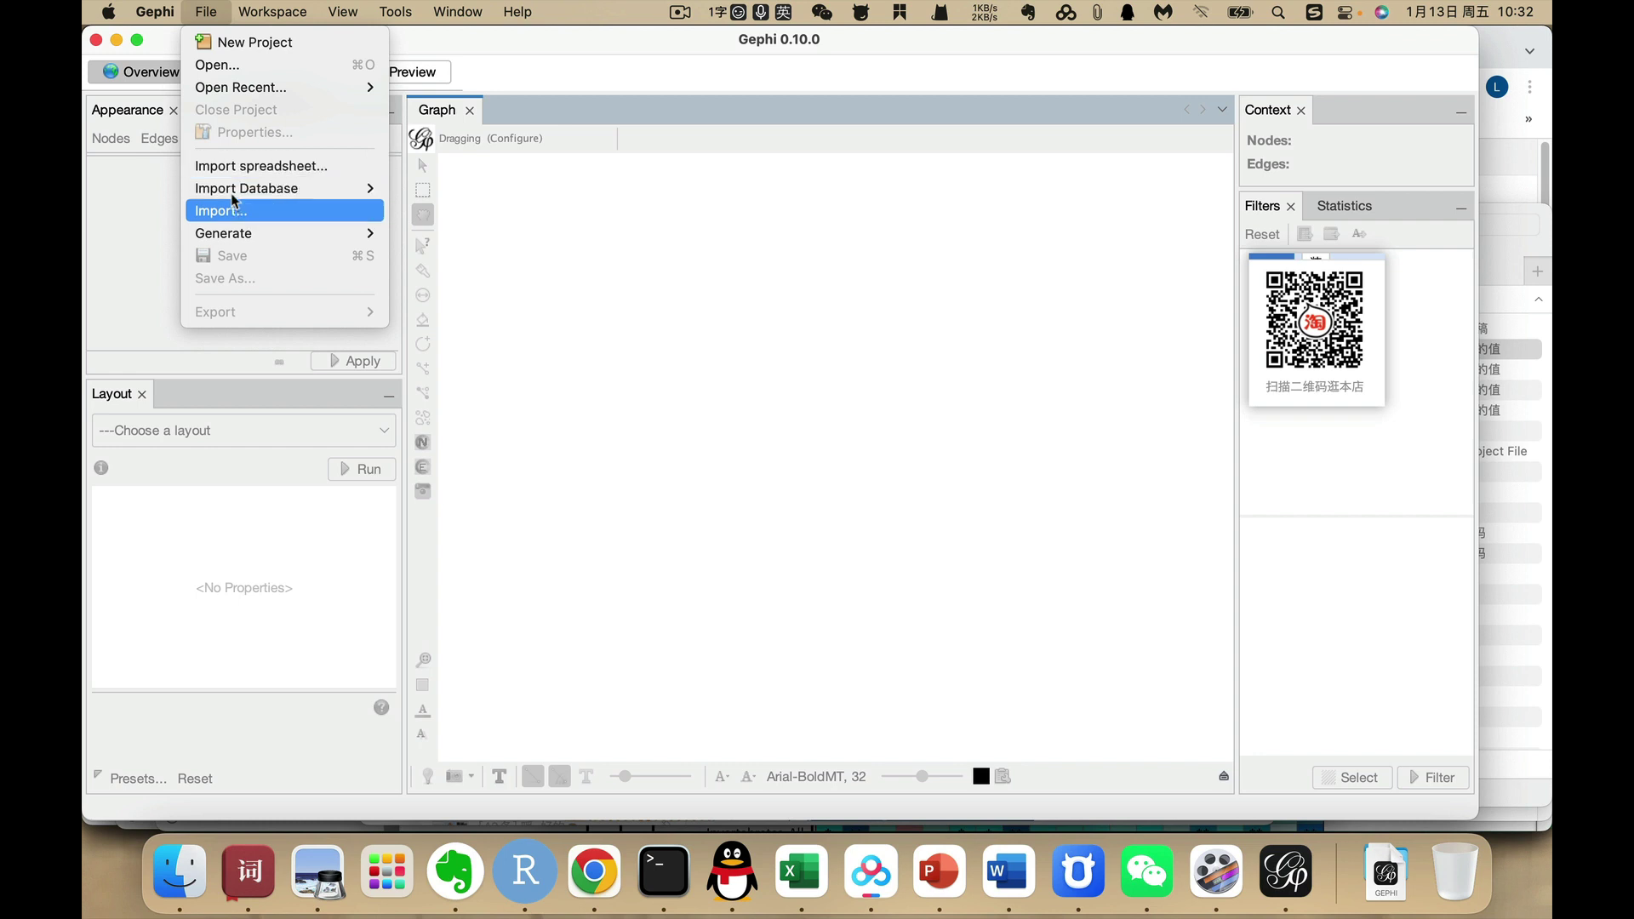
pyautogui.click(219, 68)
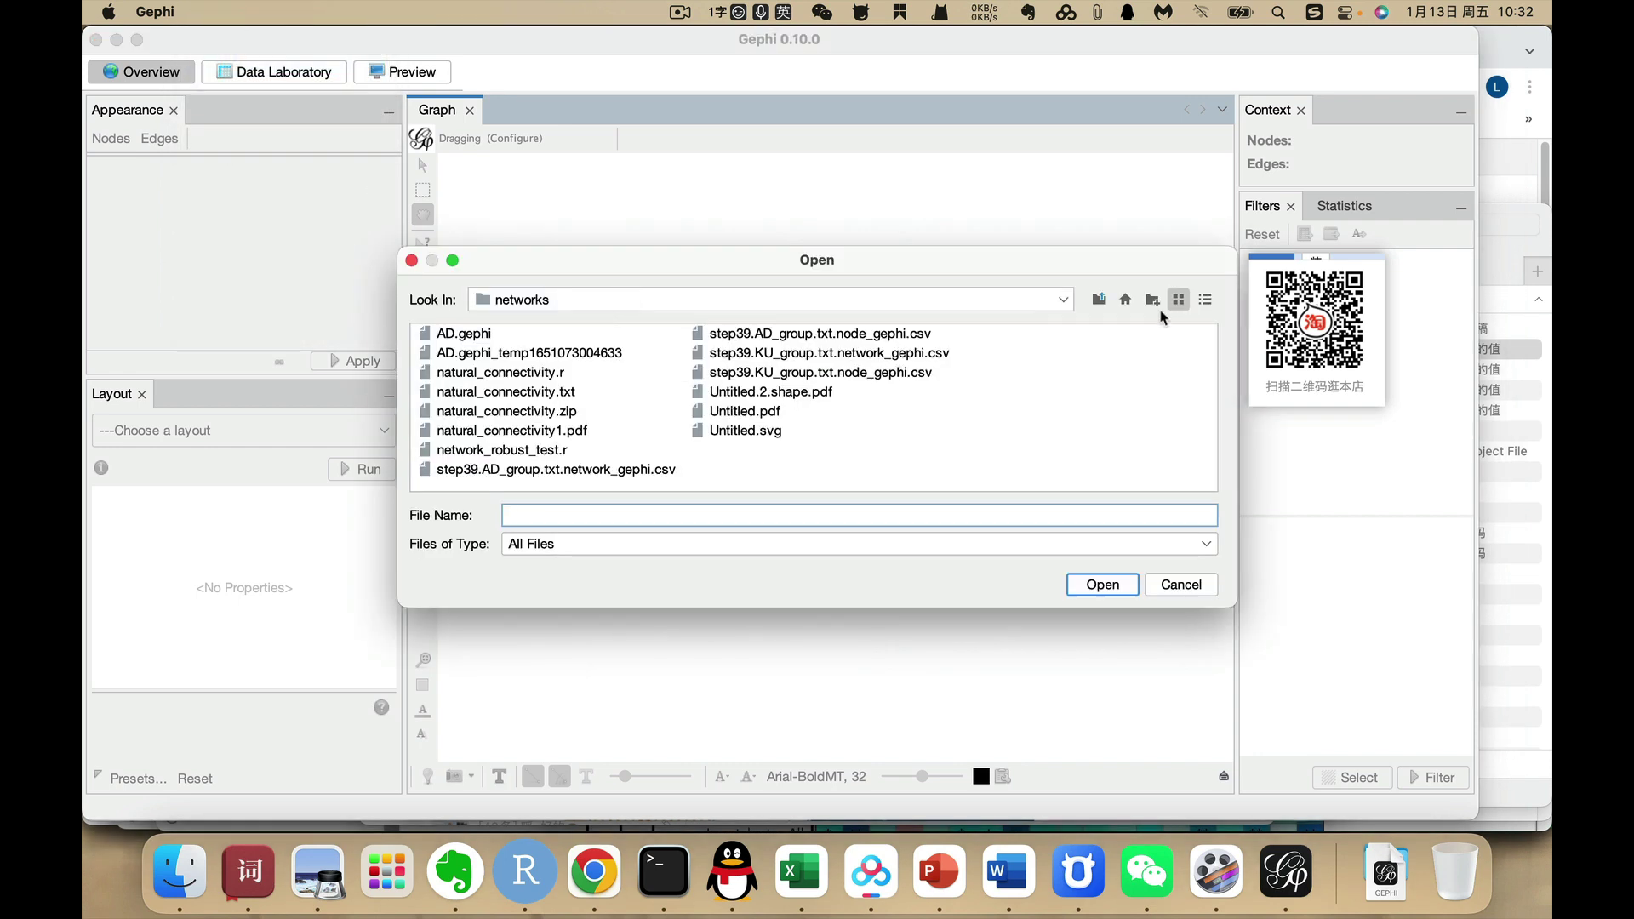
pyautogui.click(1061, 300)
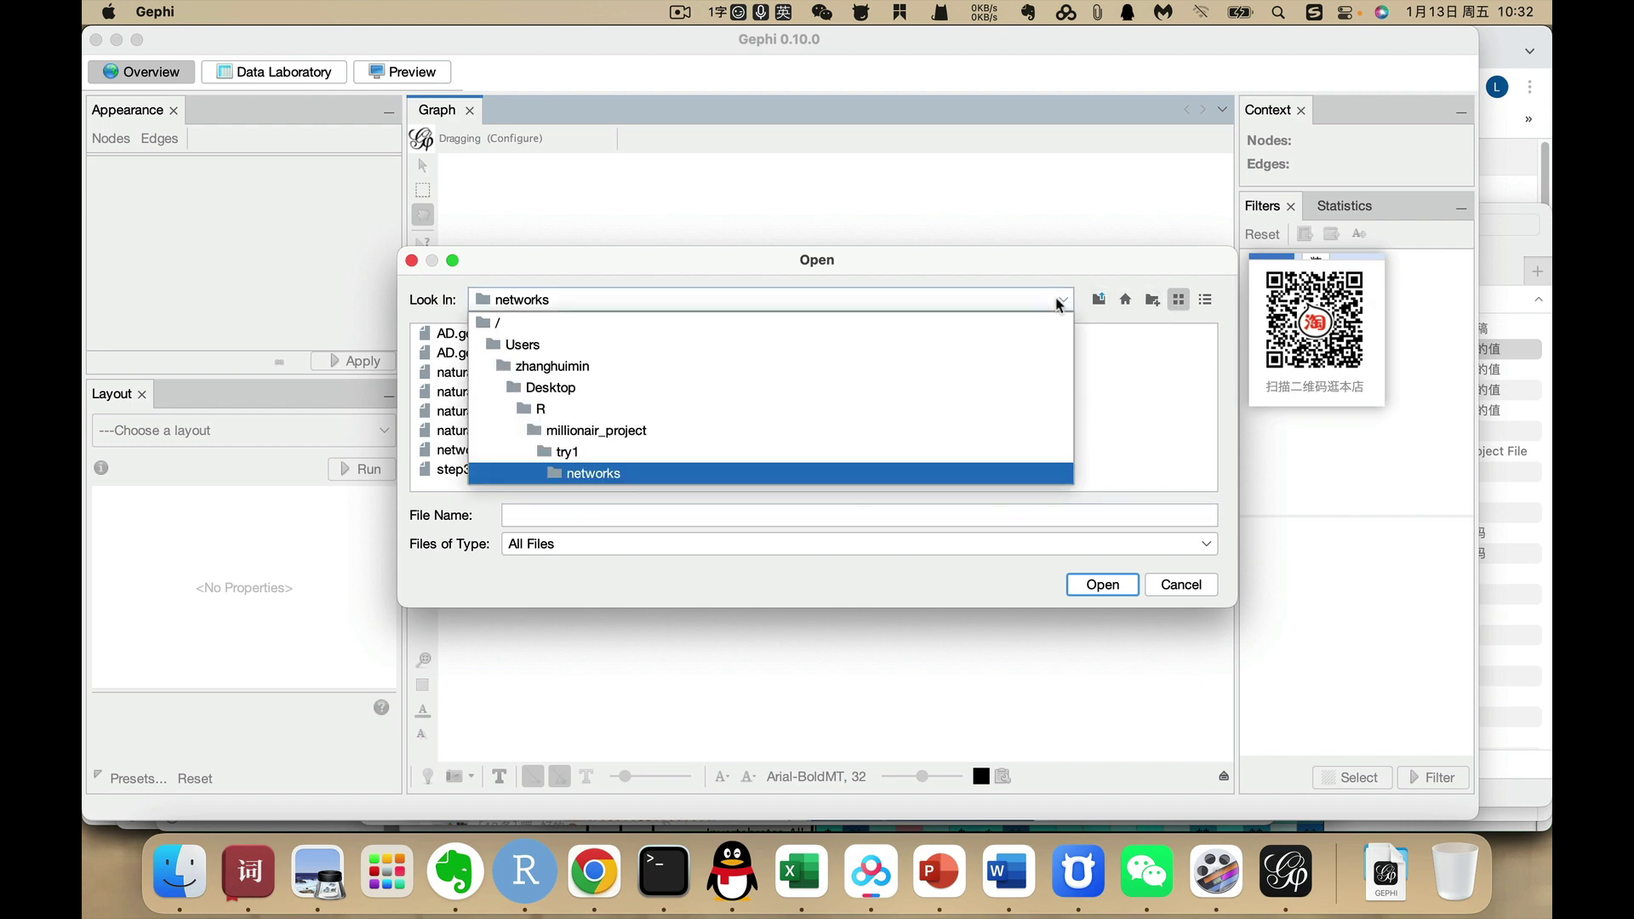
pyautogui.click(547, 368)
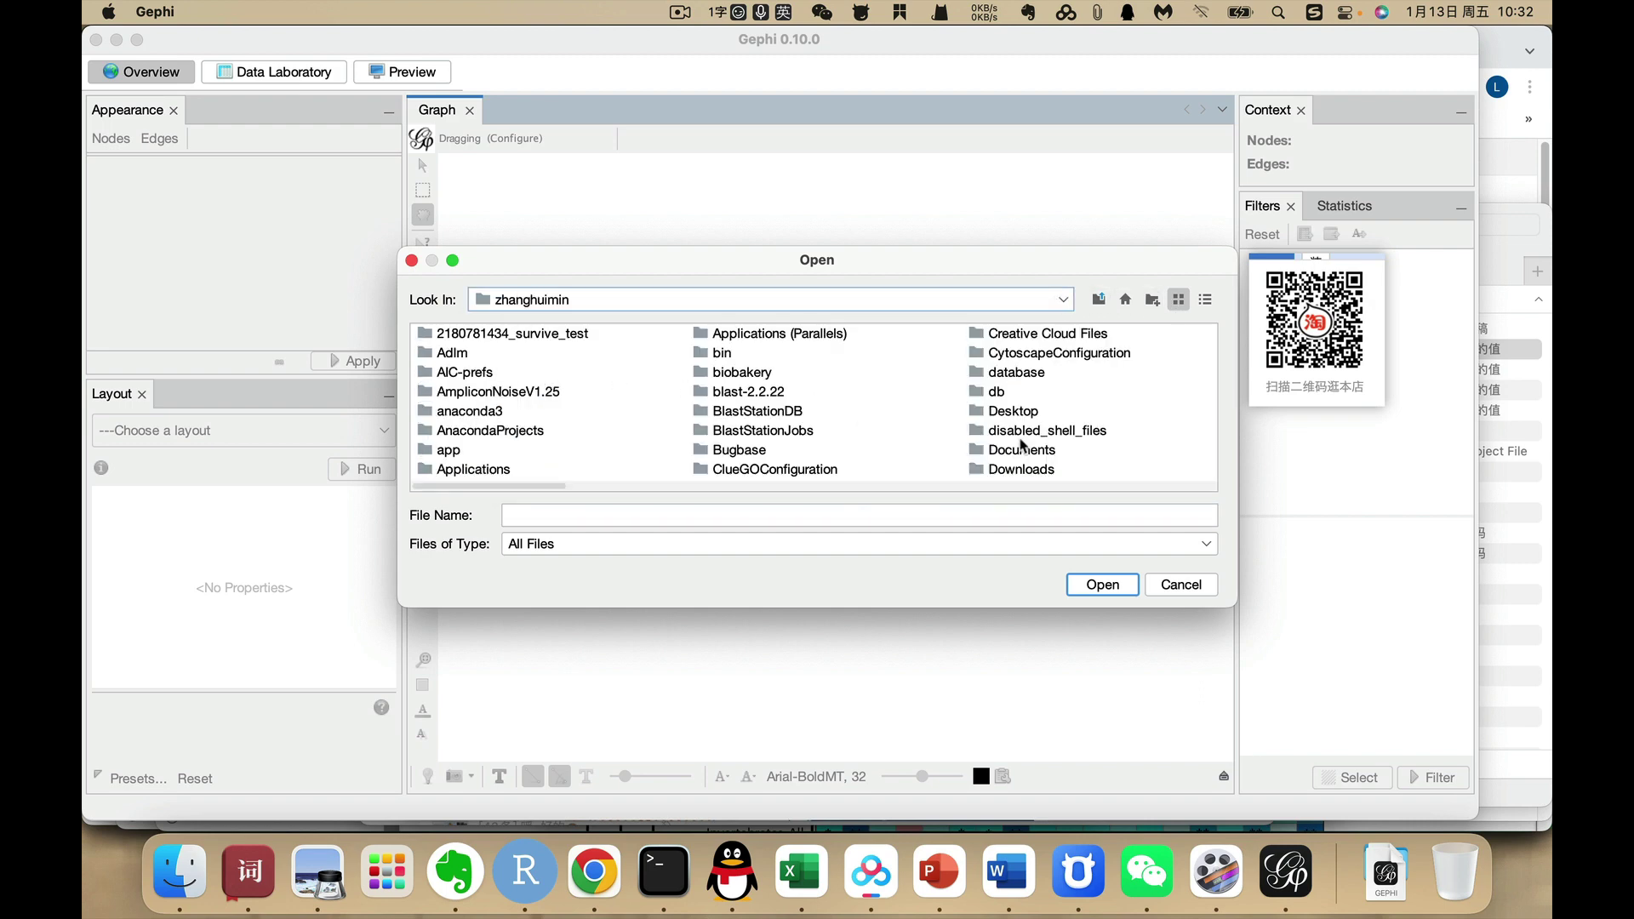
pyautogui.doubleClick(1021, 470)
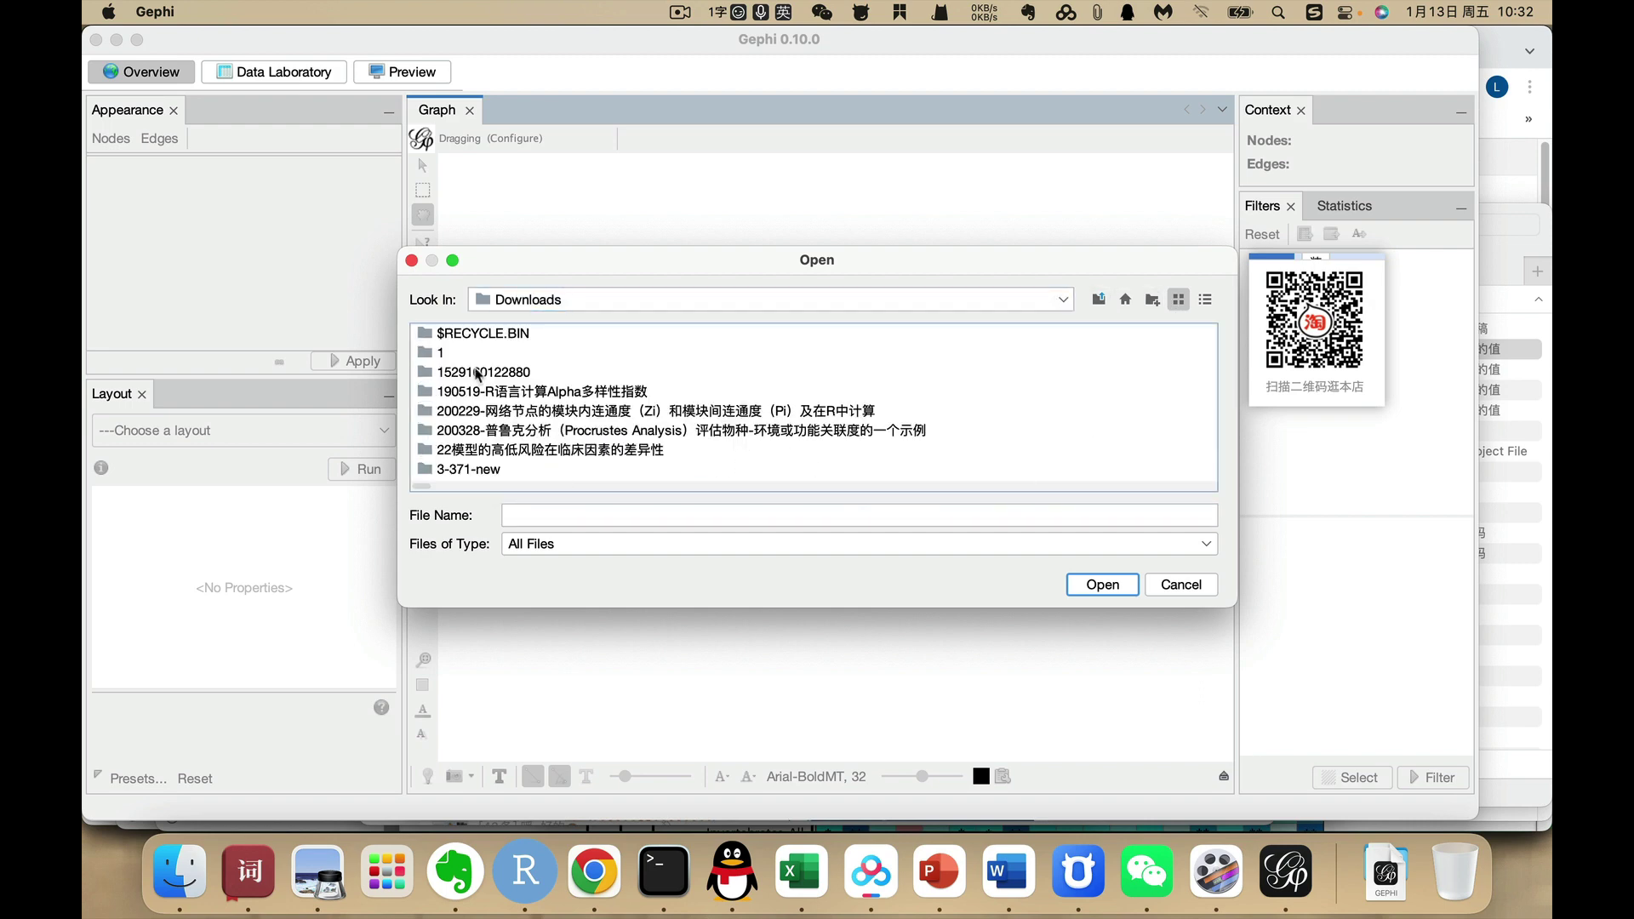
# List the Downloads files with details, sort them by newest modification date, and open ad.gephi
pyautogui.click(1205, 299)
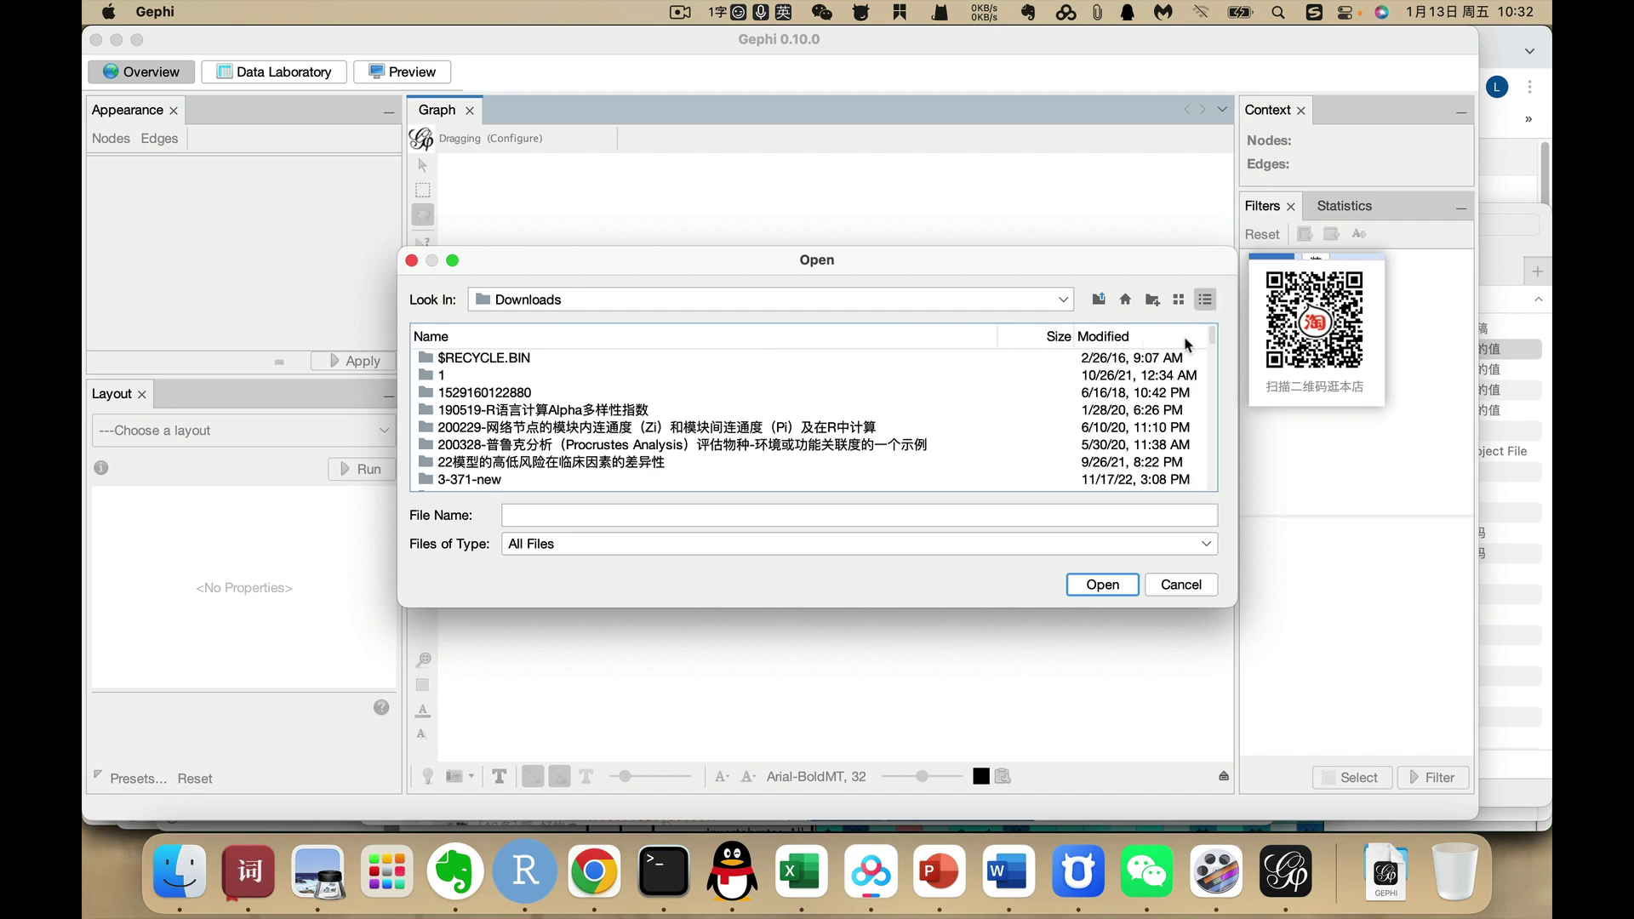
pyautogui.scroll(-3, 1185, 349)
pyautogui.click(1111, 337)
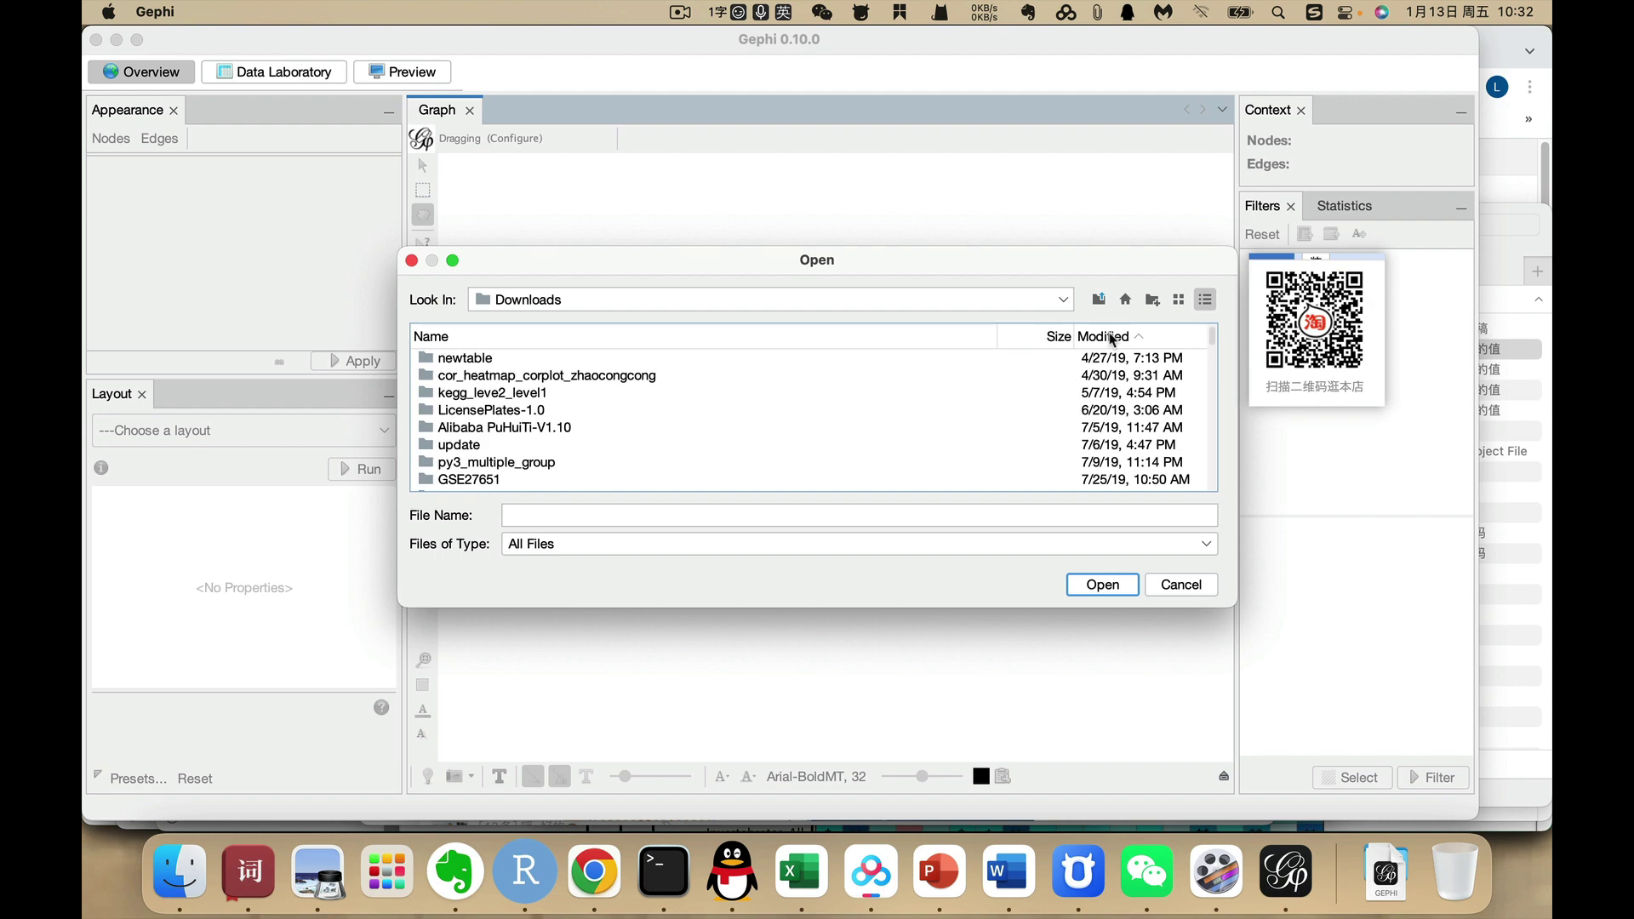
pyautogui.click(1111, 337)
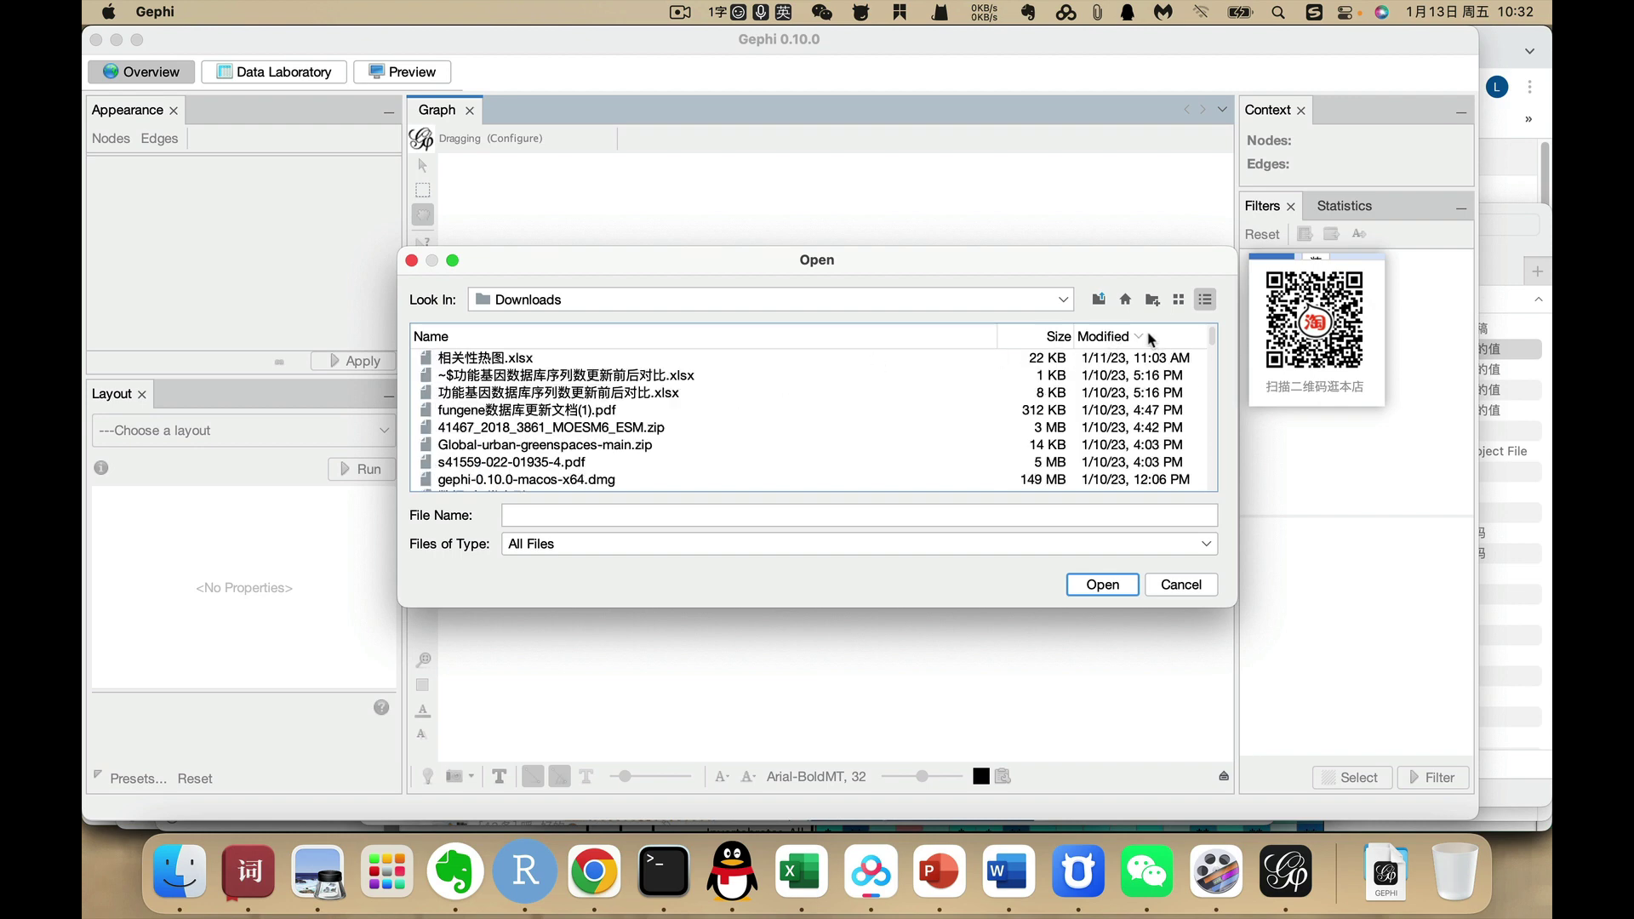
pyautogui.scroll(3, 636, 416)
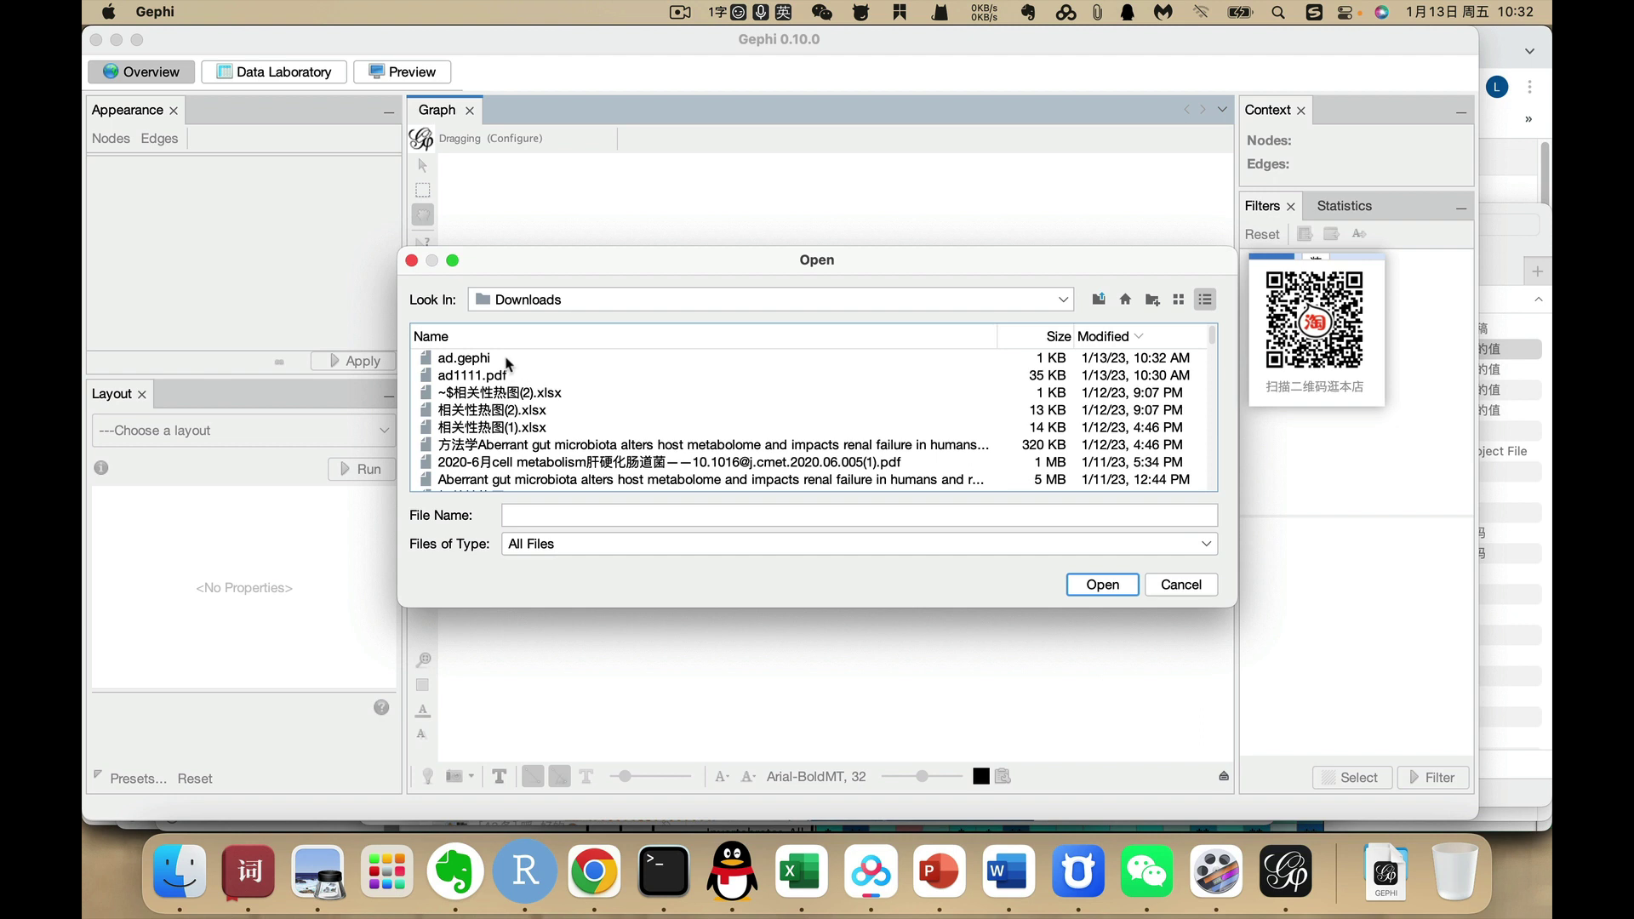
pyautogui.click(465, 358)
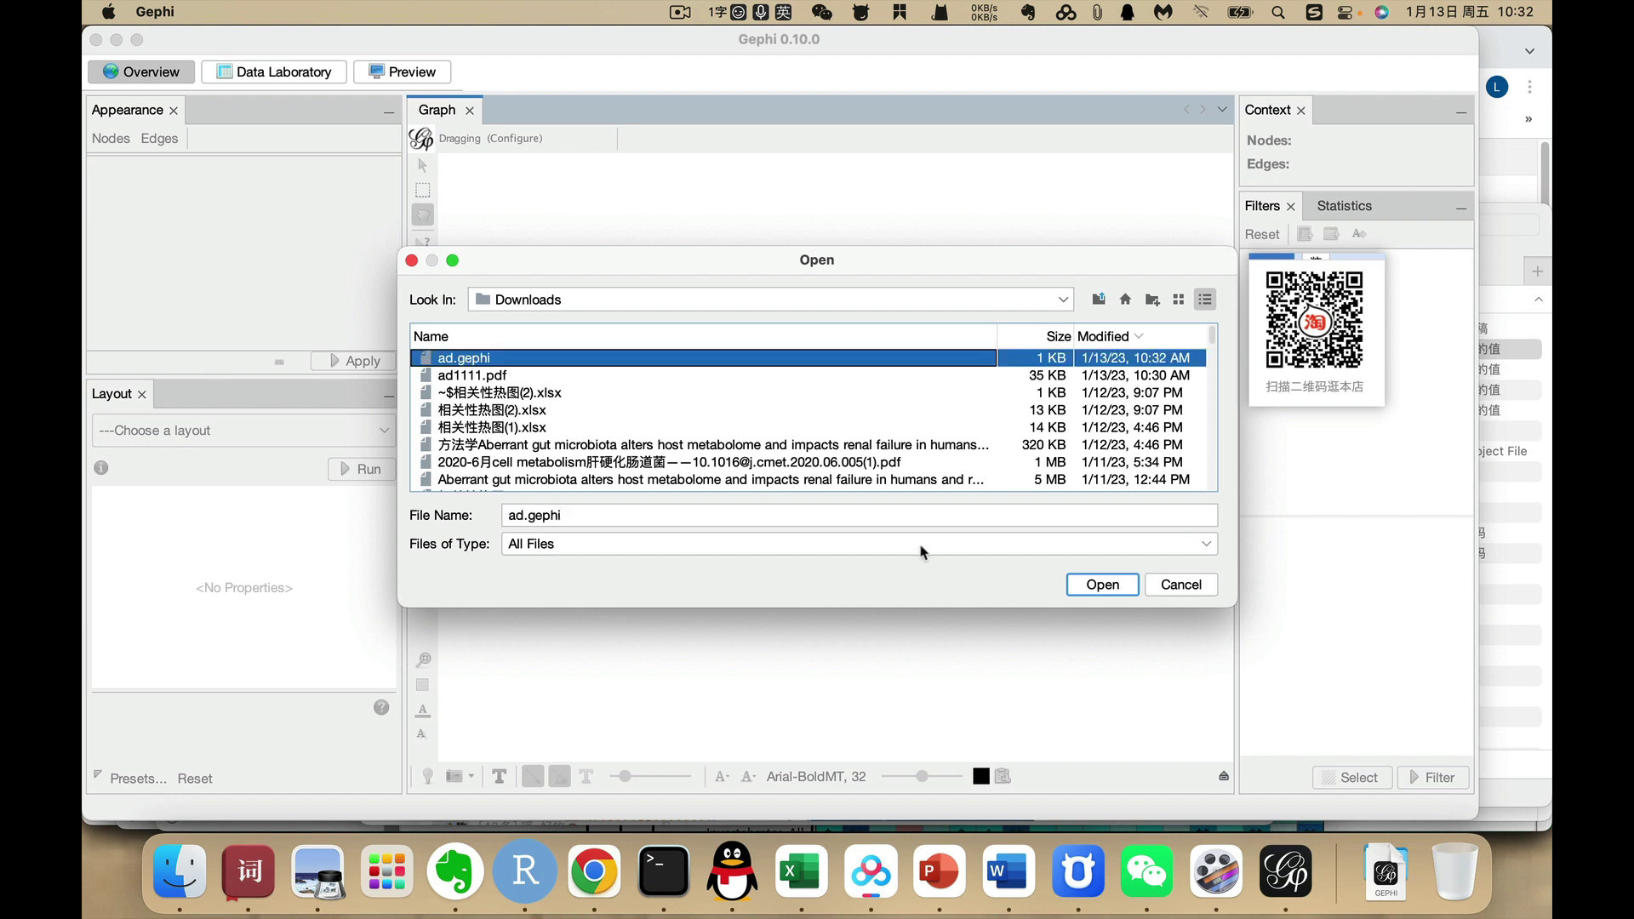
pyautogui.click(1081, 585)
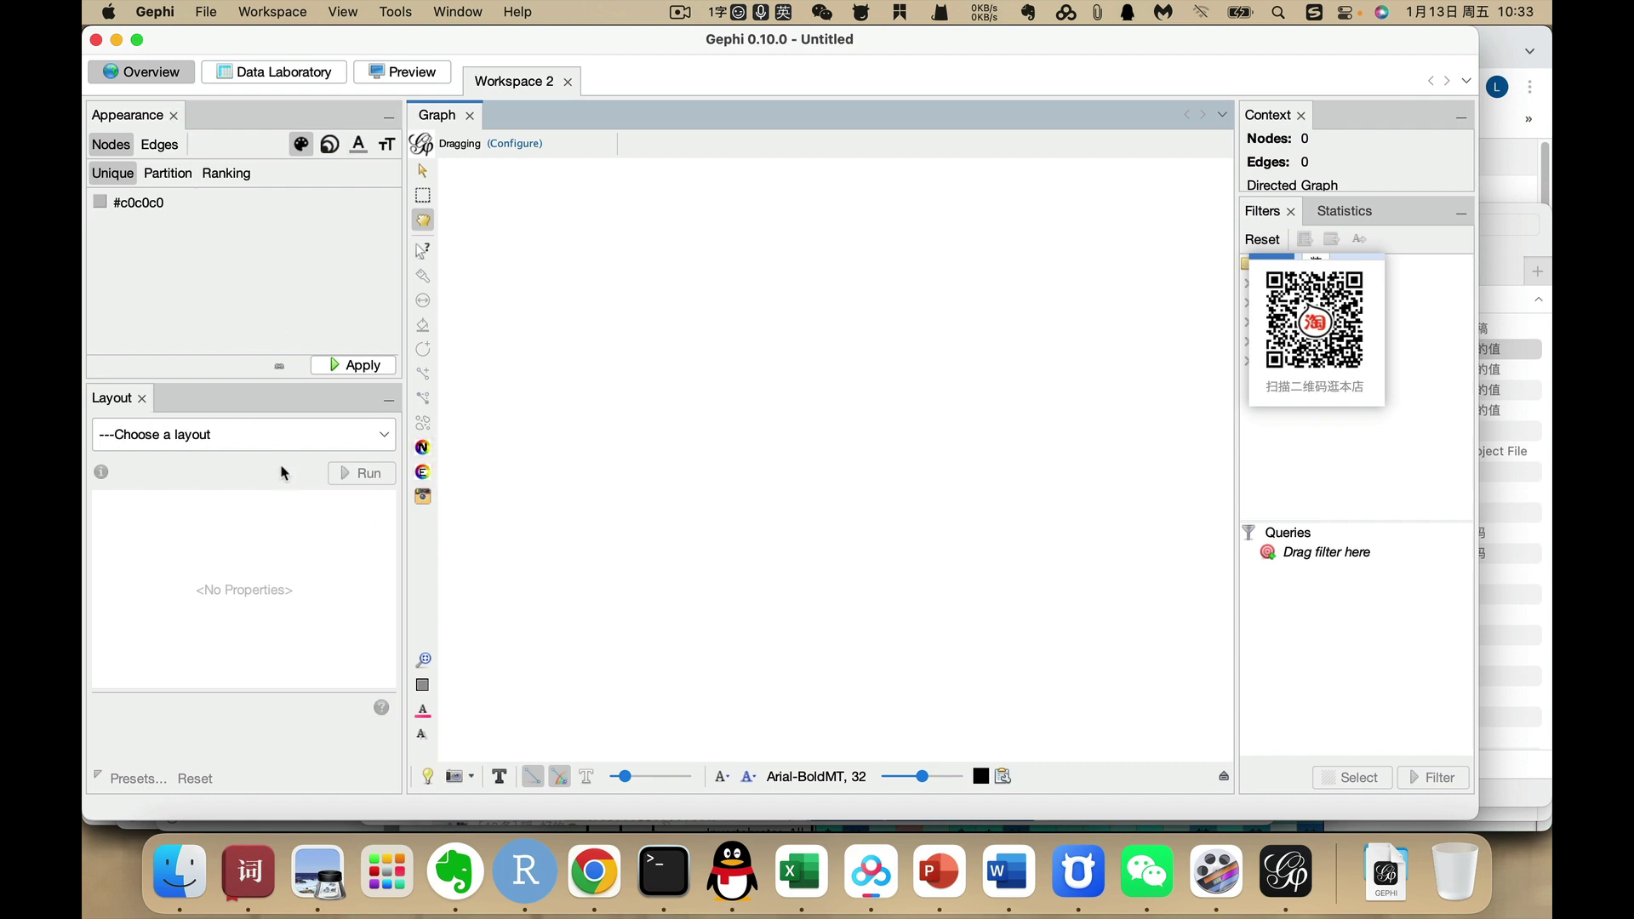
# Open ad.gephi from the Downloads folder again, sorted by newest modification date, and save the current project when closing it
pyautogui.click(207, 11)
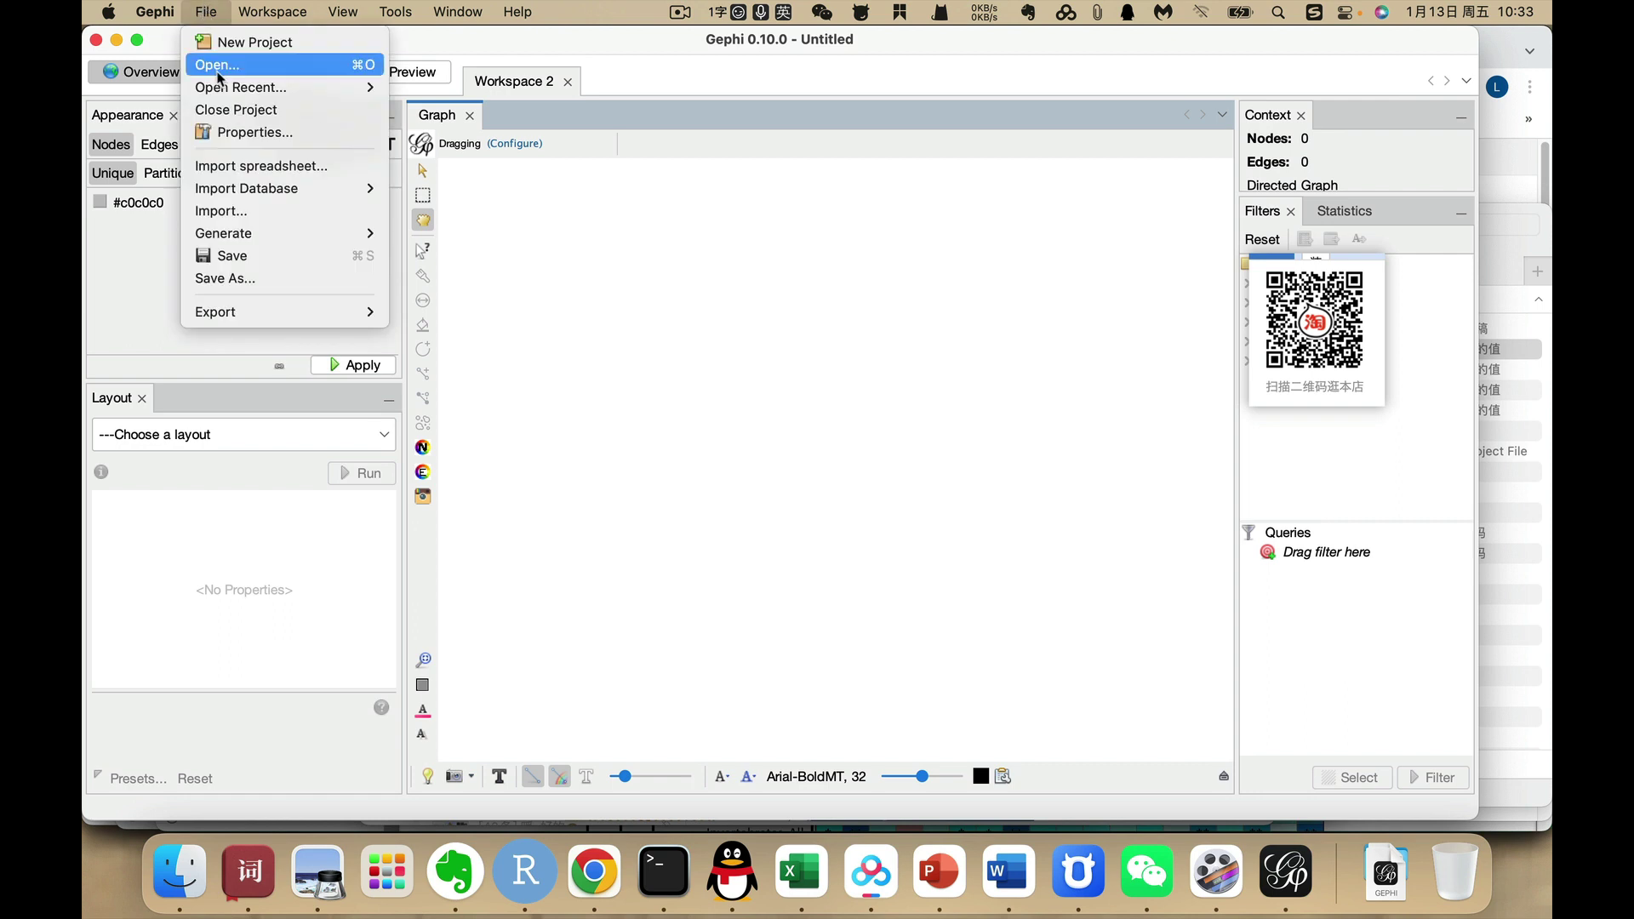
pyautogui.moveTo(227, 95)
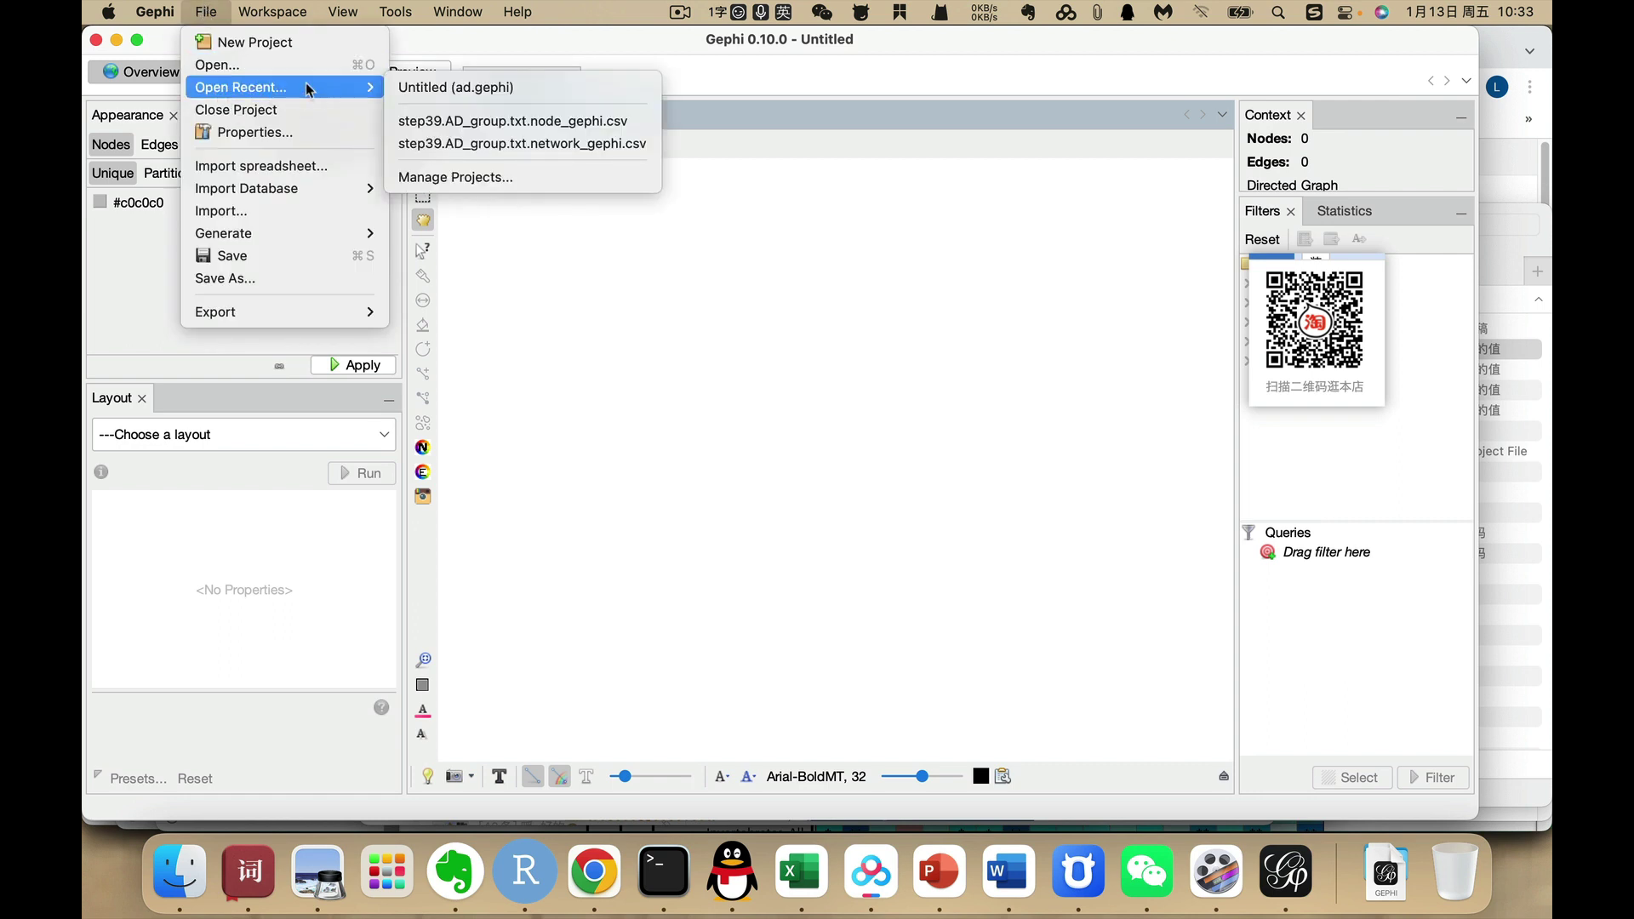
pyautogui.click(252, 73)
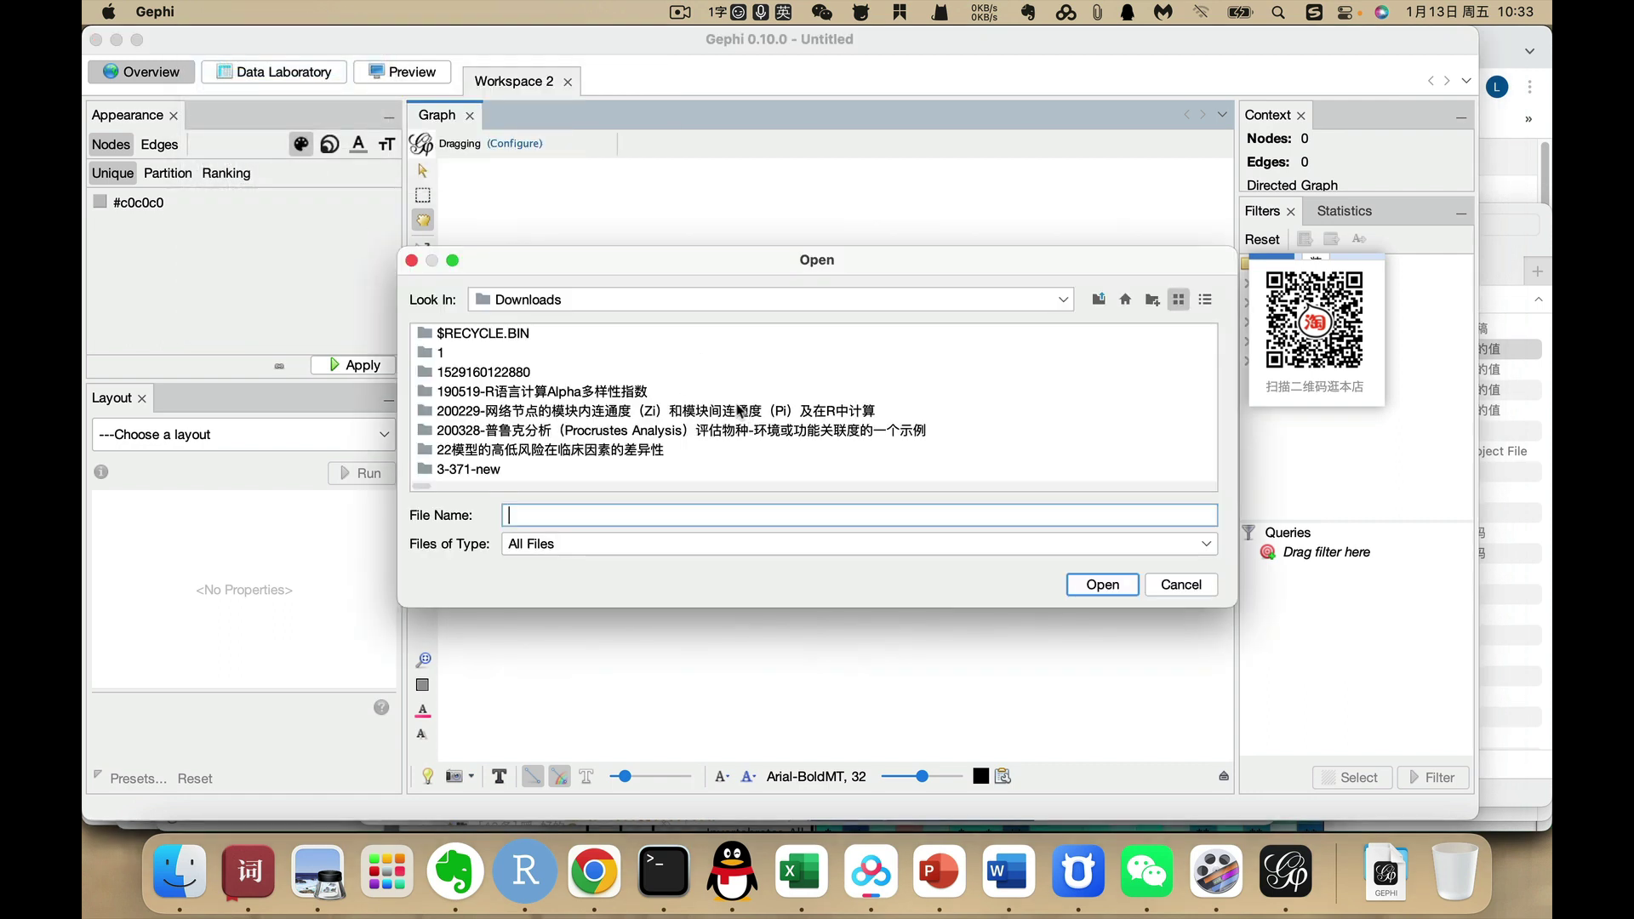
pyautogui.click(1205, 300)
pyautogui.click(1144, 337)
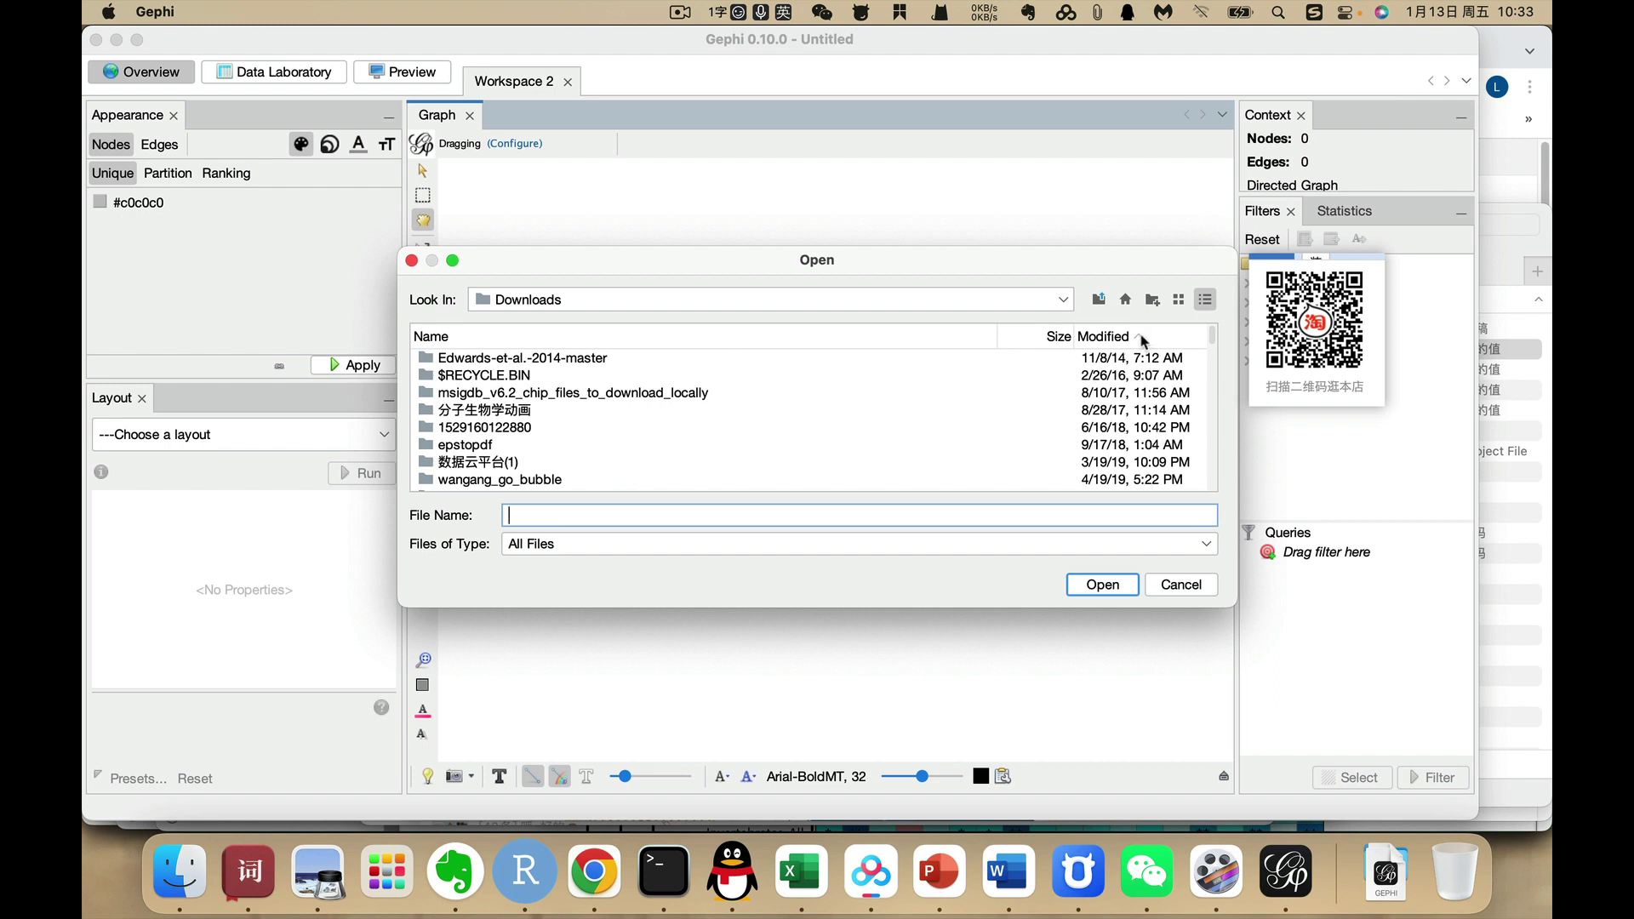
pyautogui.click(1141, 337)
pyautogui.click(497, 362)
pyautogui.click(1094, 590)
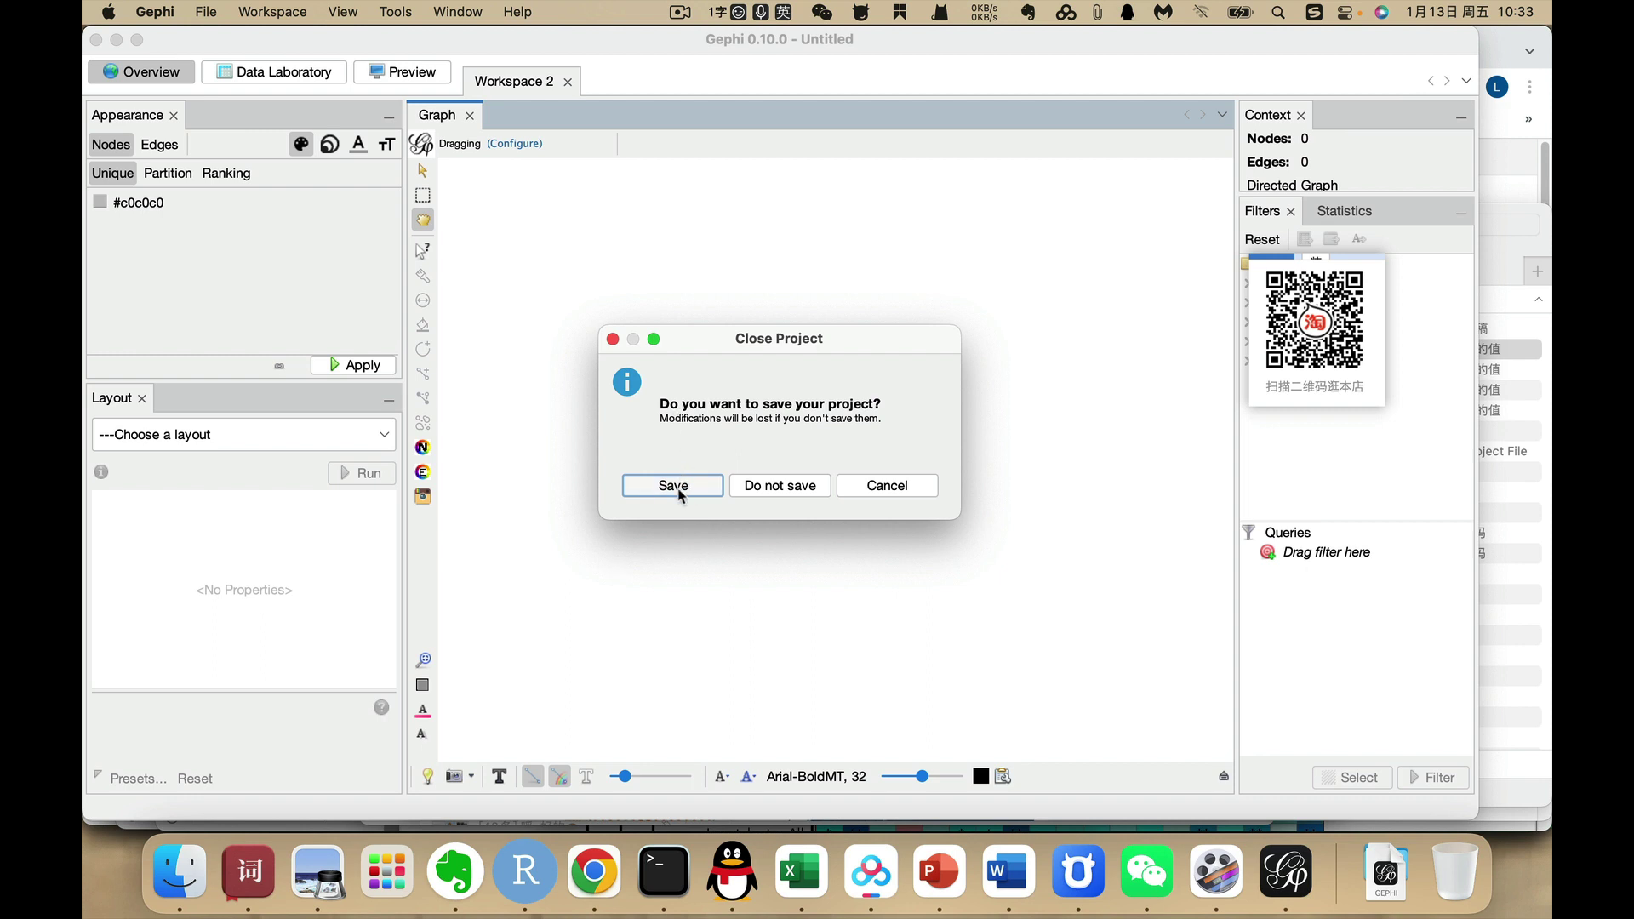
pyautogui.click(673, 486)
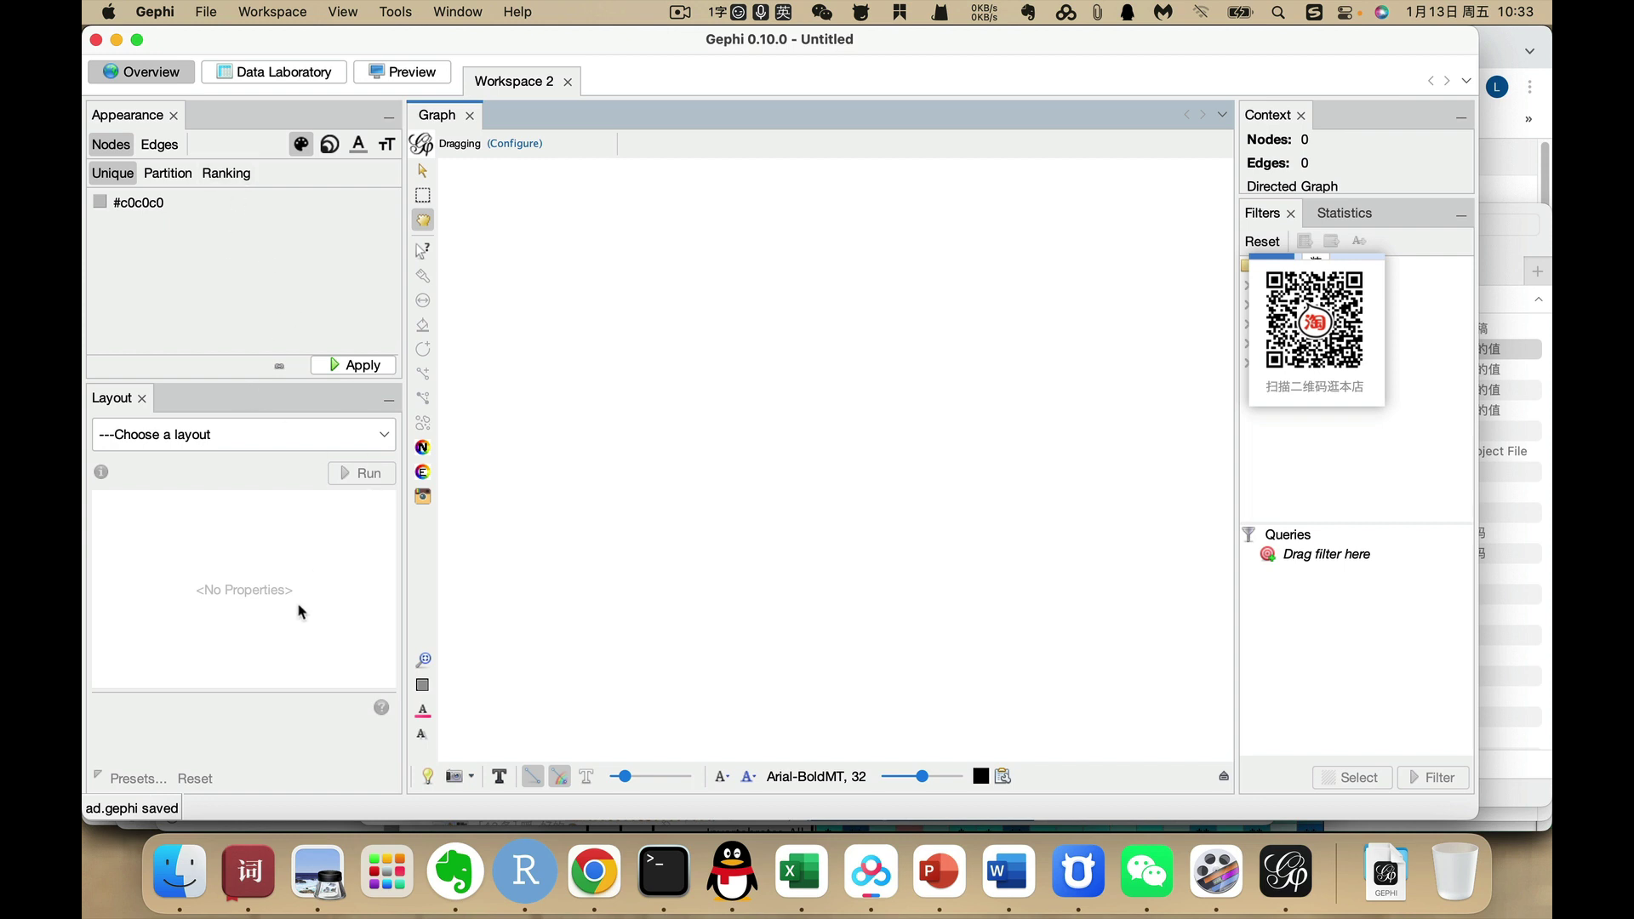
# Check the reopened project in a refreshed Preview, and reapply the unique node color #c0c0c0 in the Overview
pyautogui.click(402, 71)
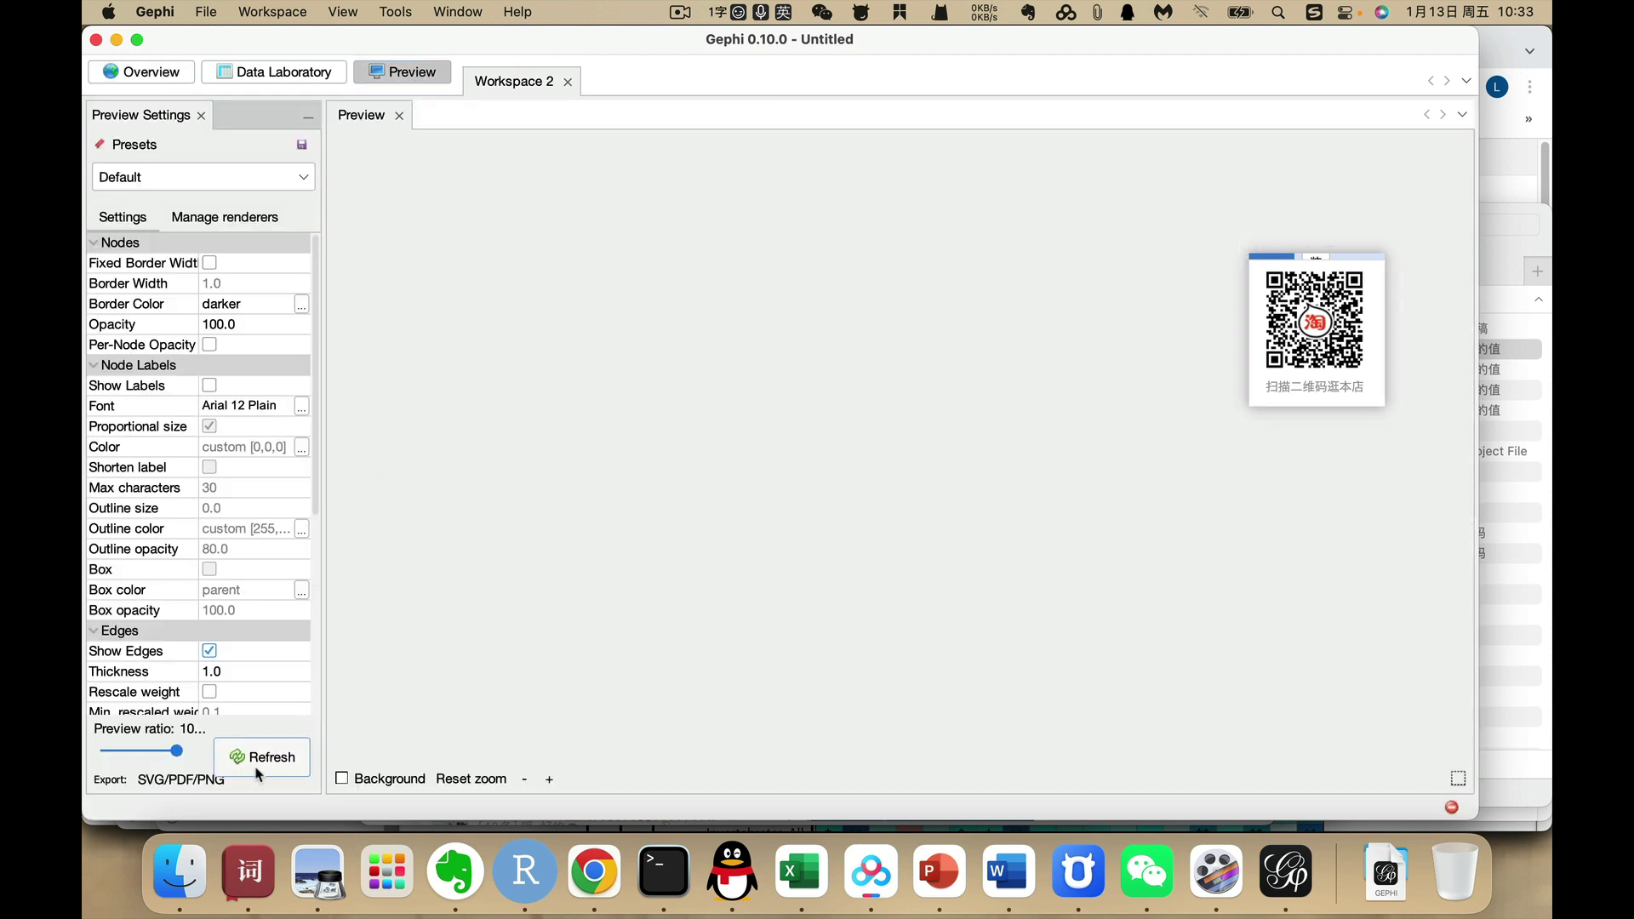
pyautogui.click(261, 765)
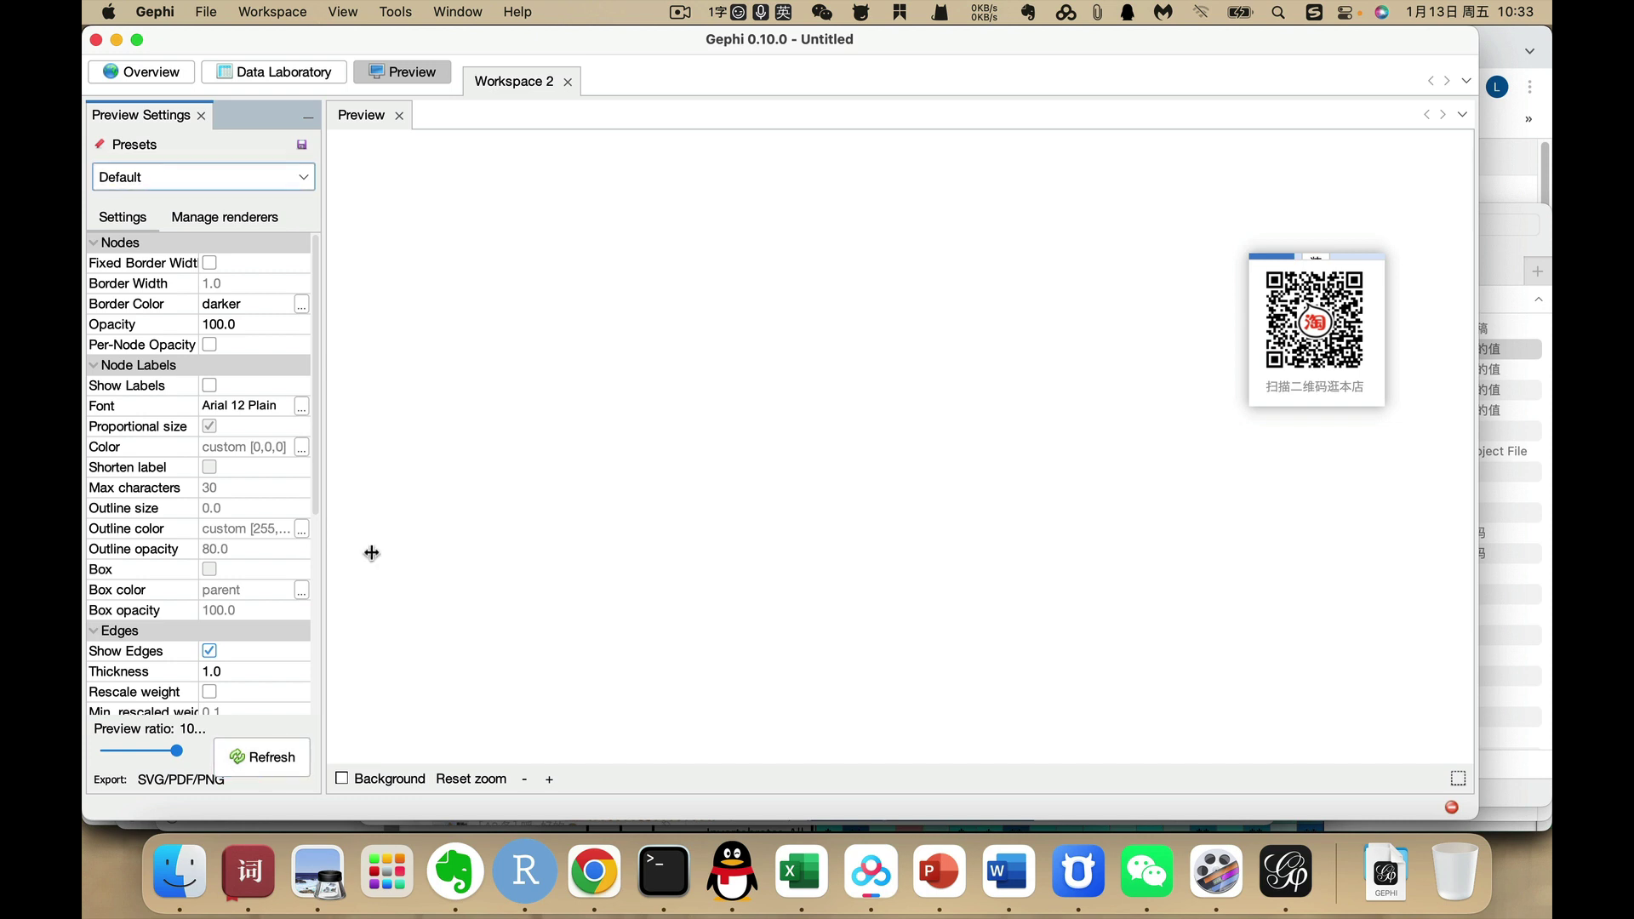
pyautogui.click(141, 71)
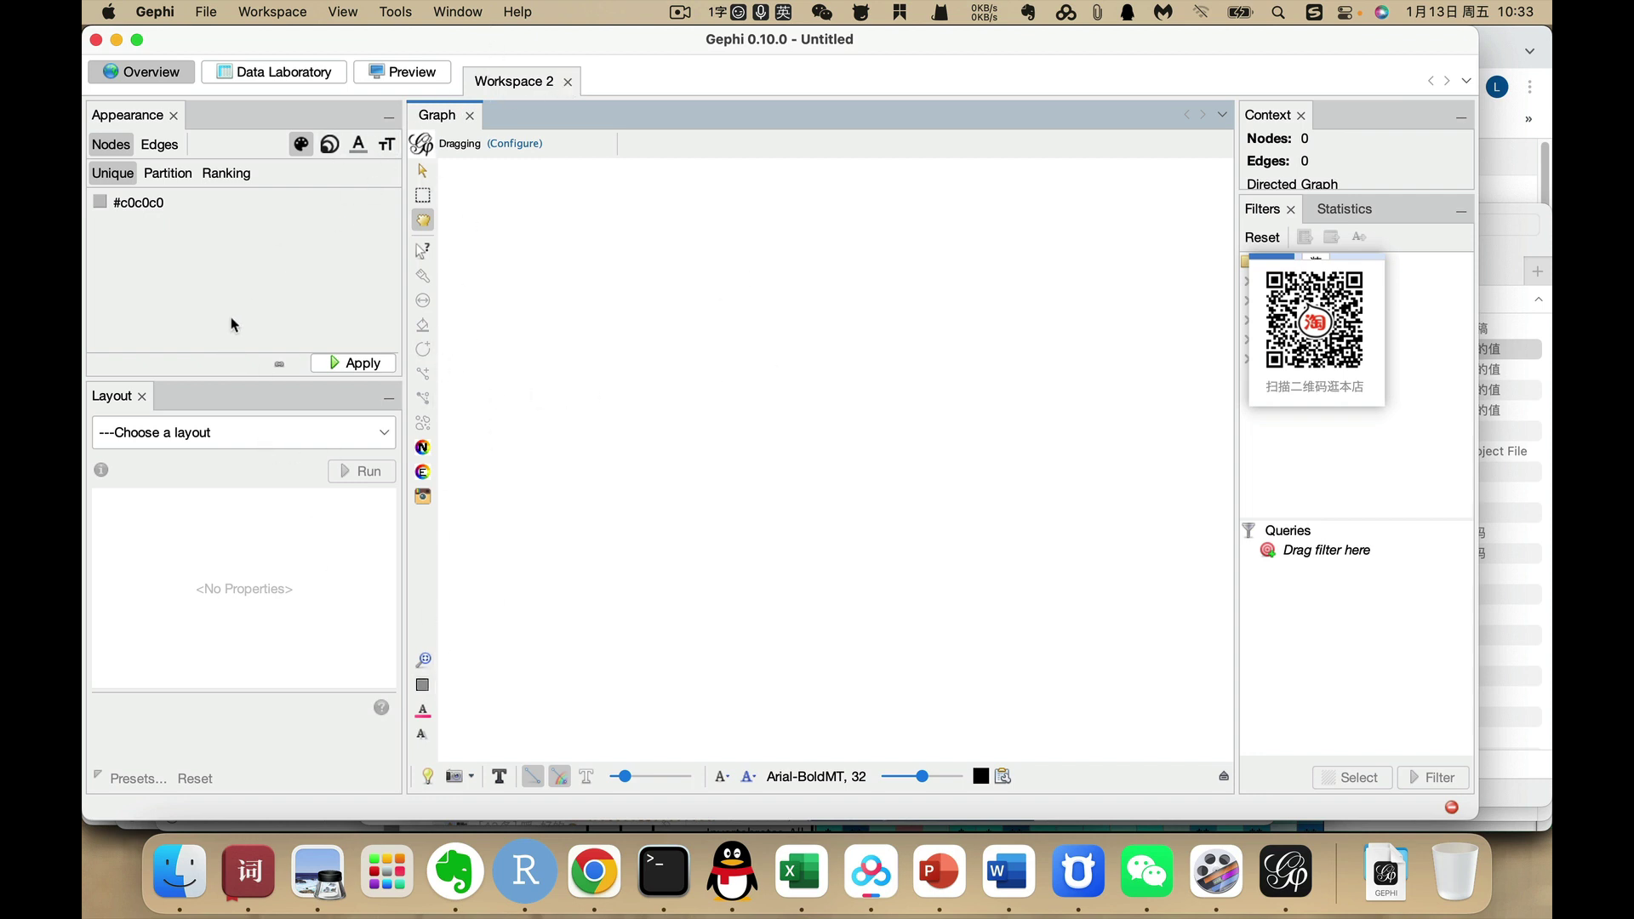
pyautogui.click(348, 364)
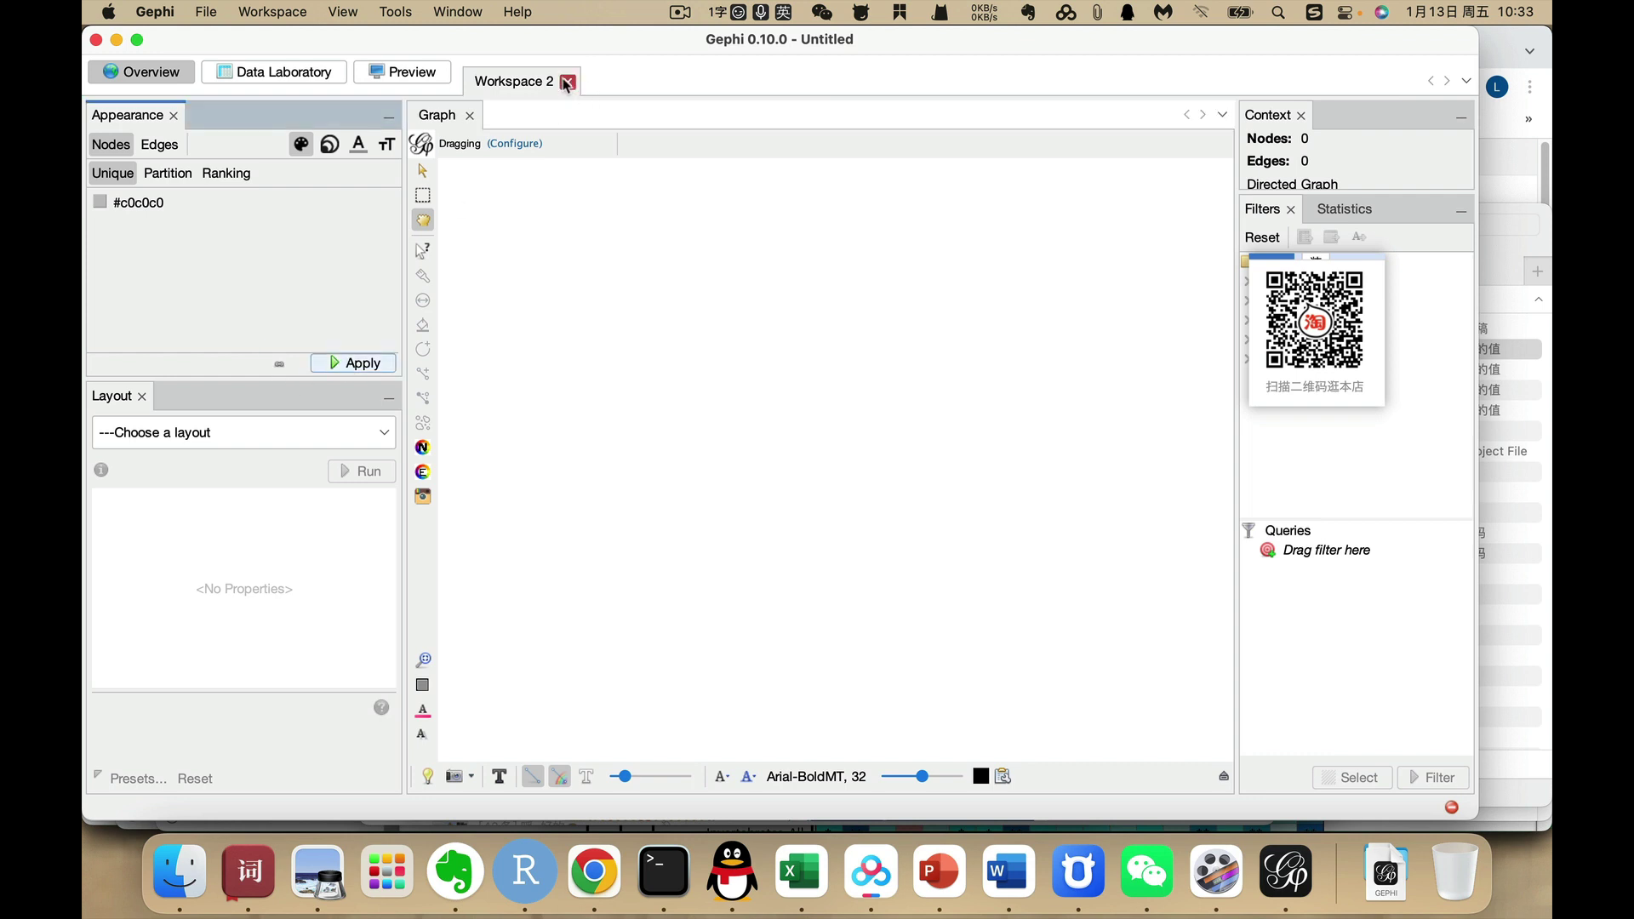
# Start a spreadsheet import and look through the detailed Downloads file list for the network data
pyautogui.click(207, 14)
pyautogui.click(246, 168)
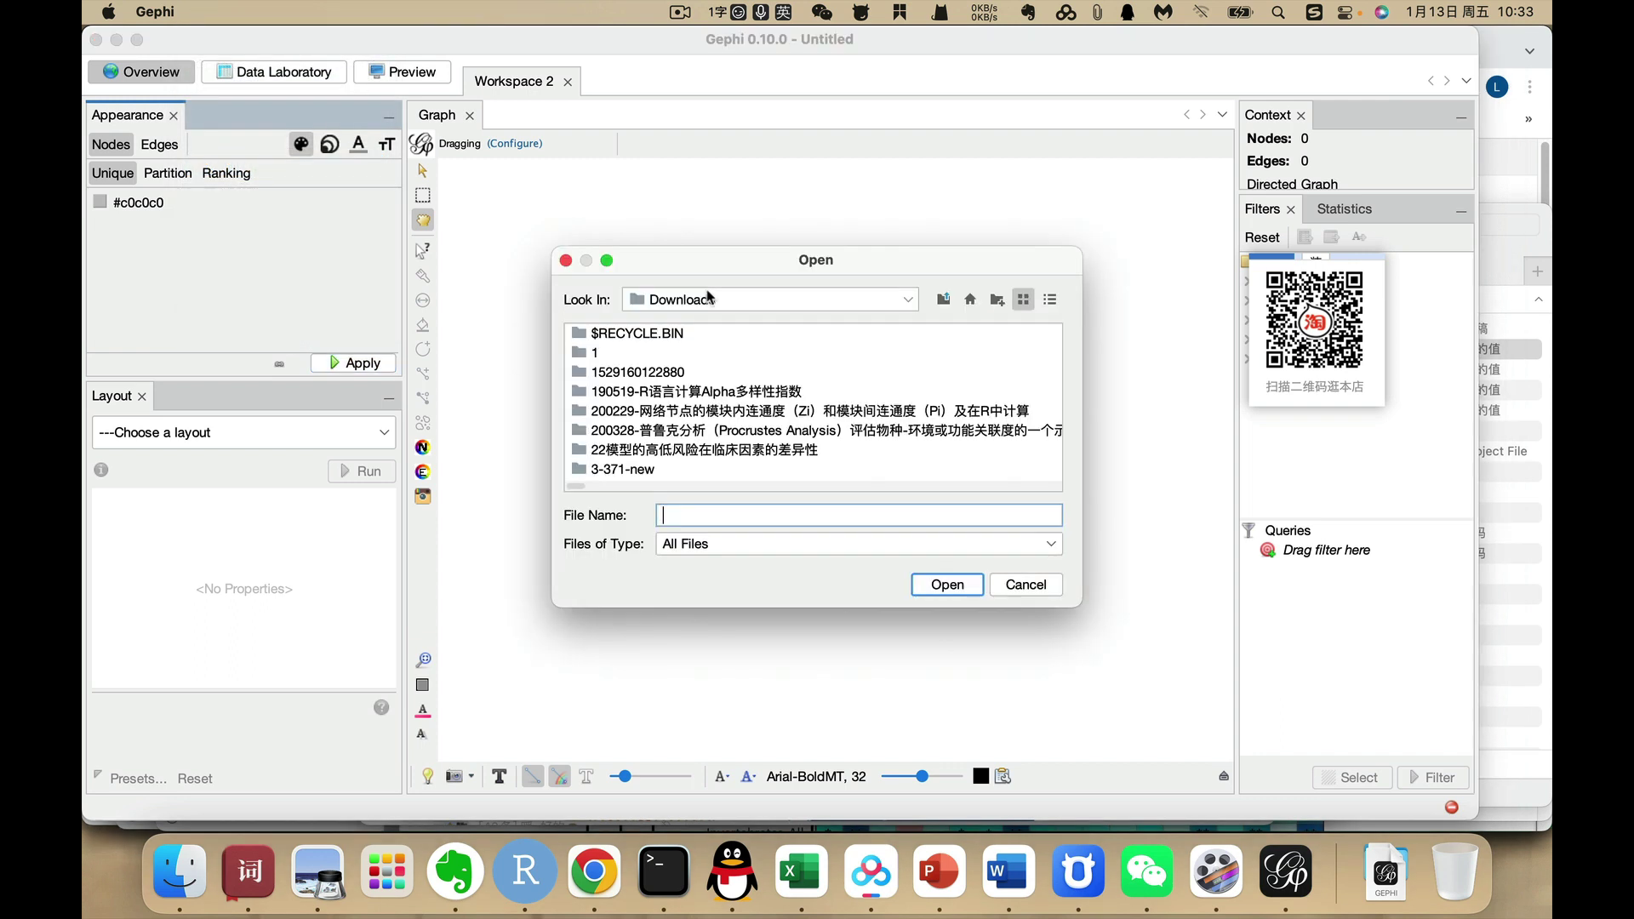
pyautogui.click(907, 299)
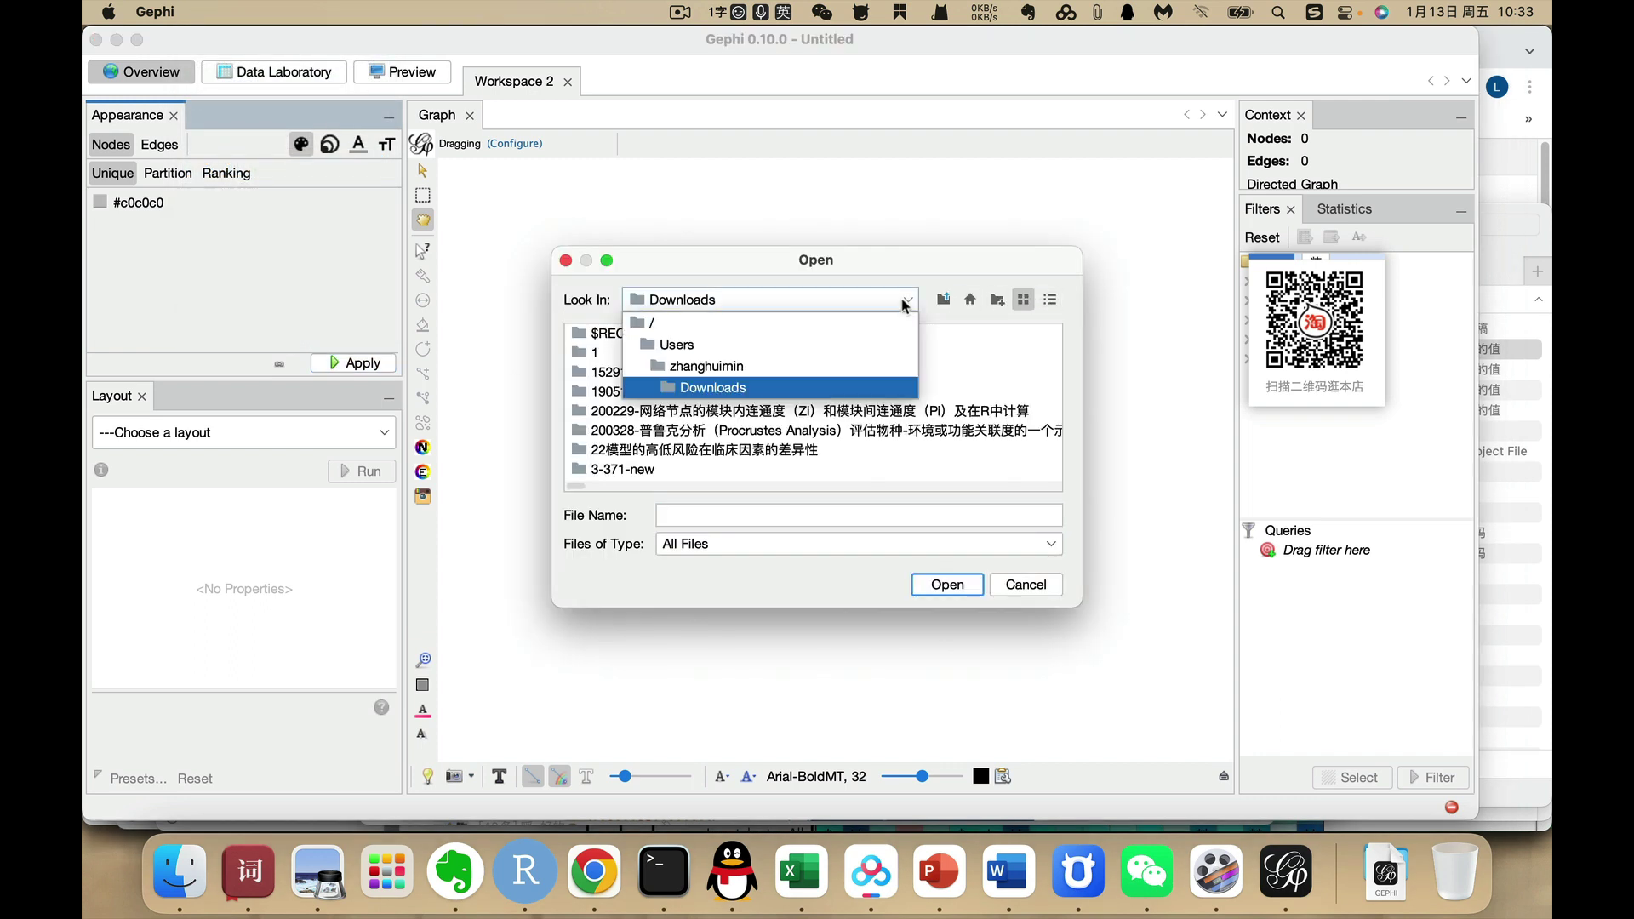
pyautogui.click(713, 387)
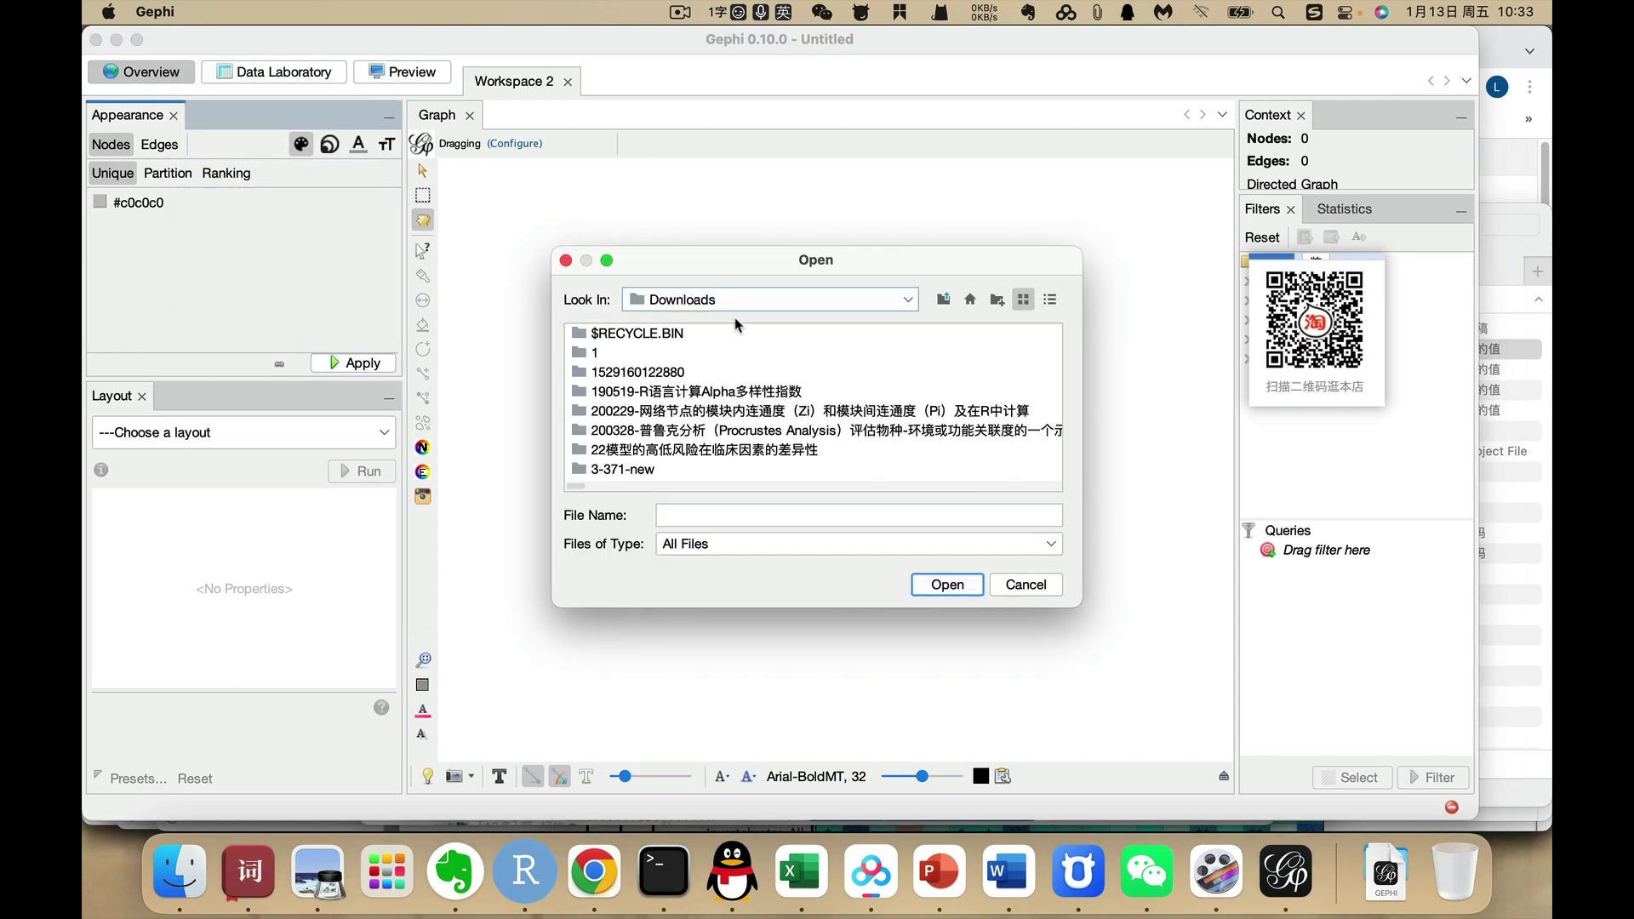
pyautogui.click(1049, 299)
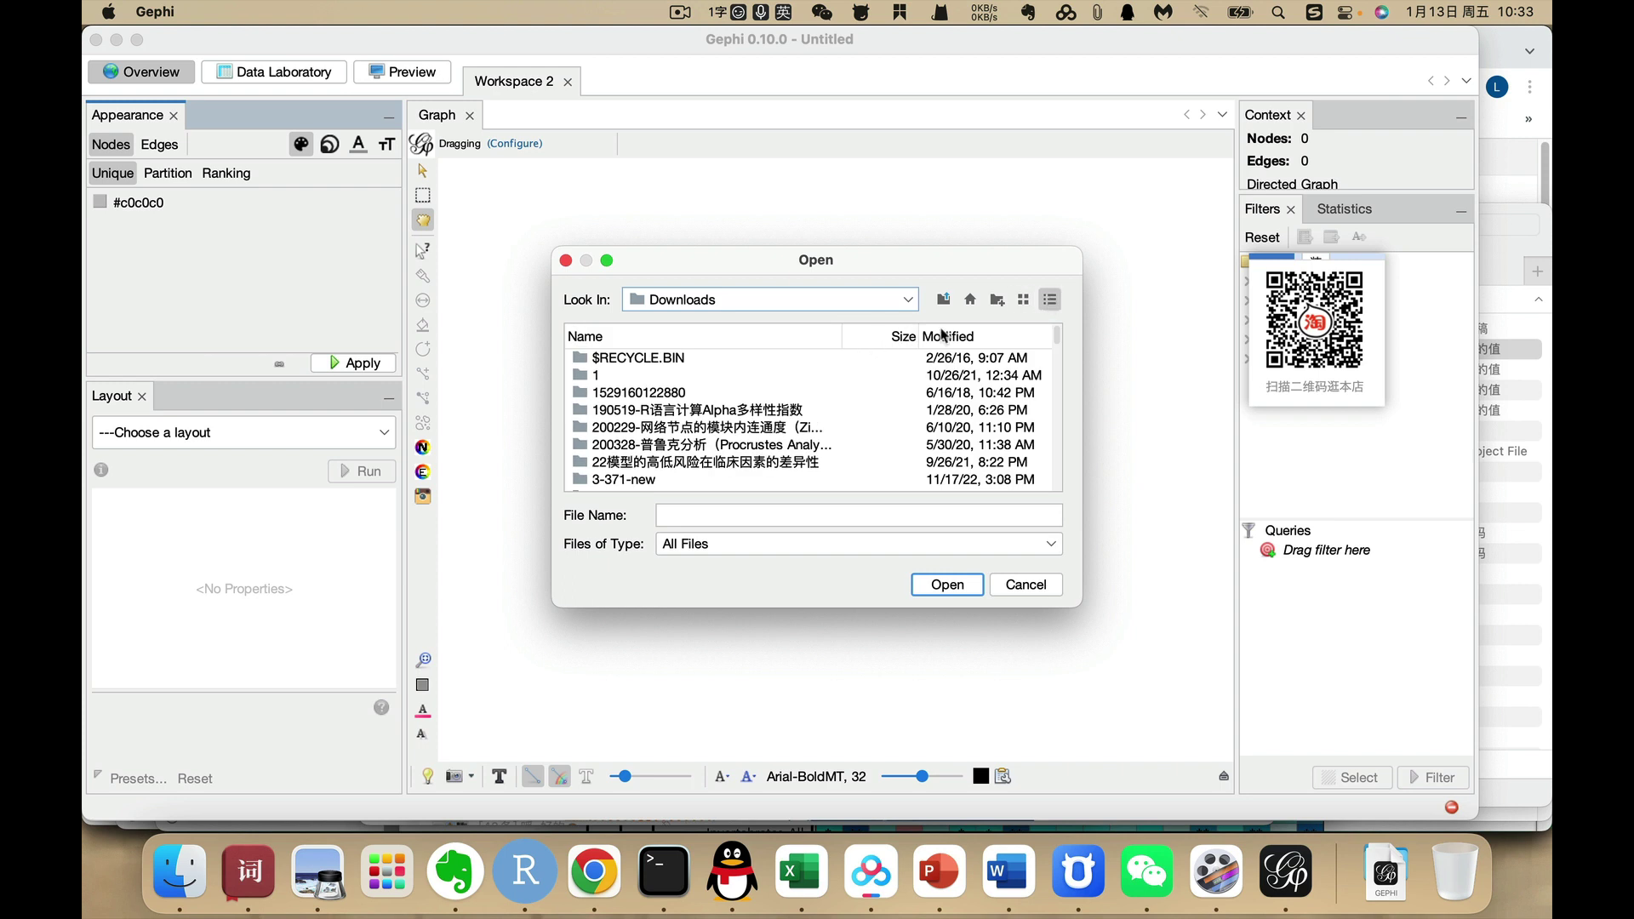
pyautogui.scroll(-3, 652, 443)
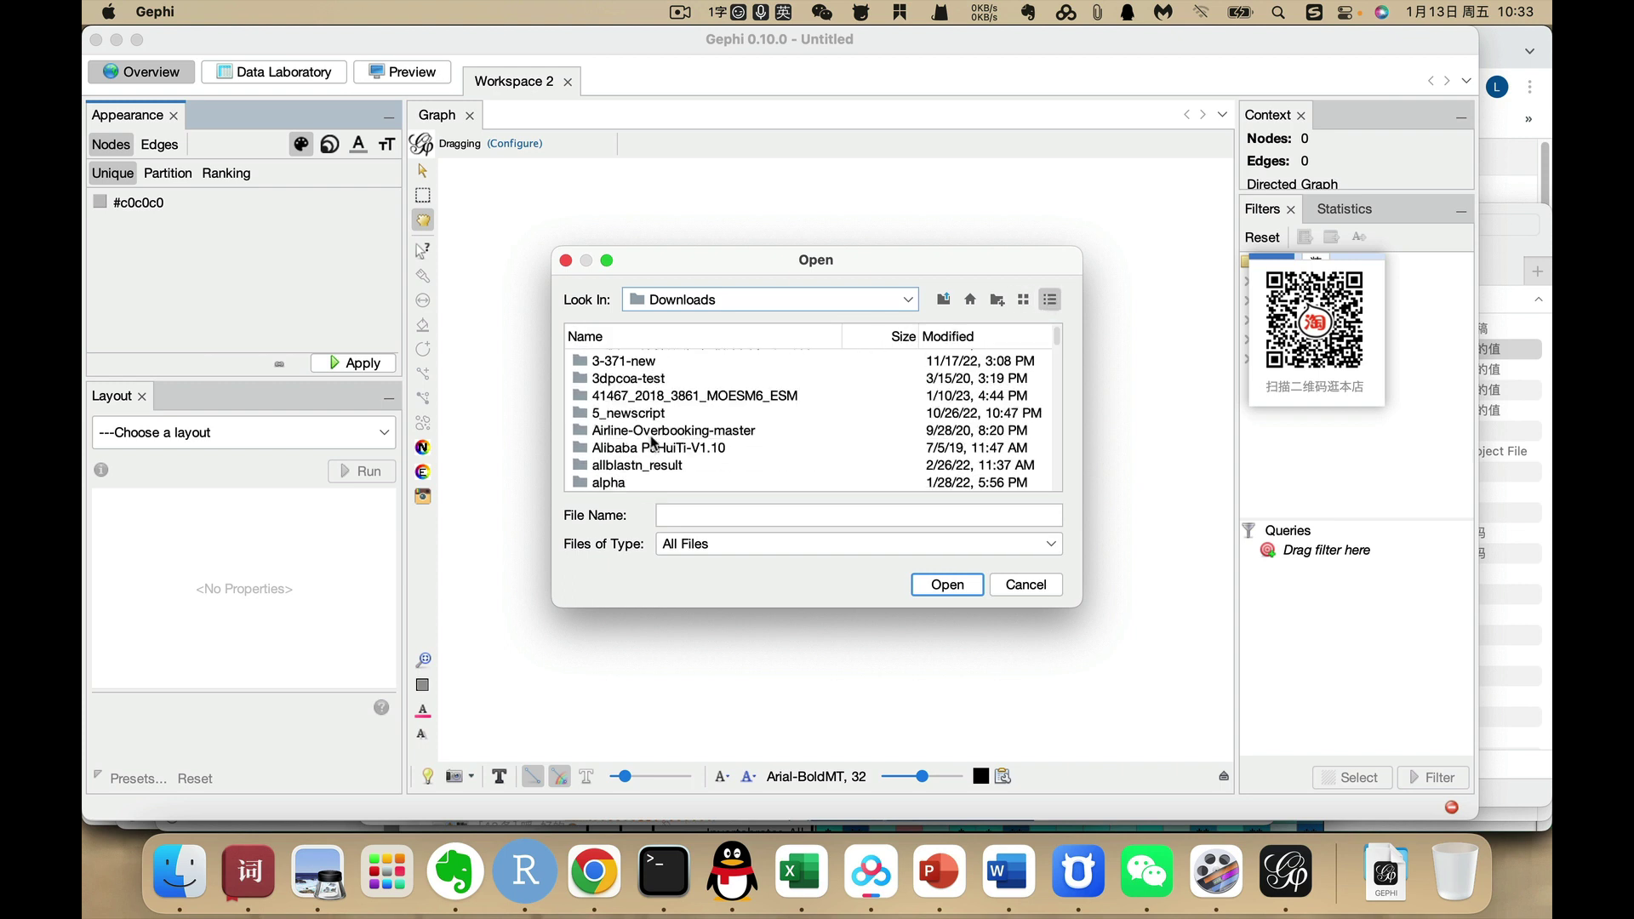
pyautogui.scroll(-2, 720, 412)
pyautogui.scroll(5, 720, 412)
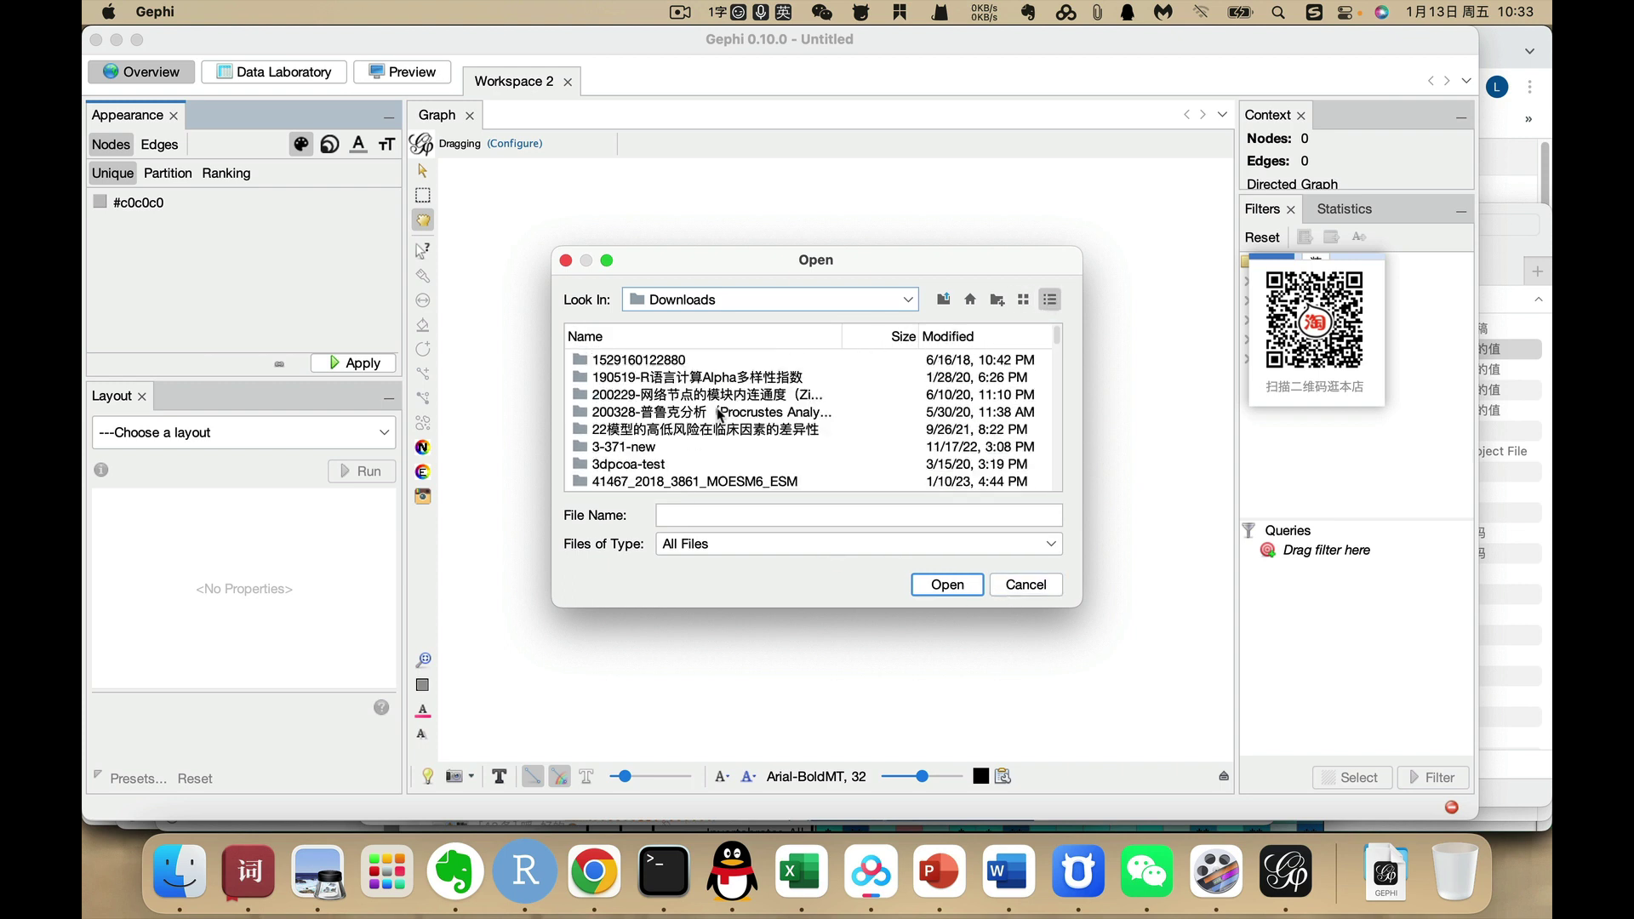
# Switch to Finder and copy the path name of step39.AD_group.txt.network_gephi.csv in the networks folder
pyautogui.click(180, 871)
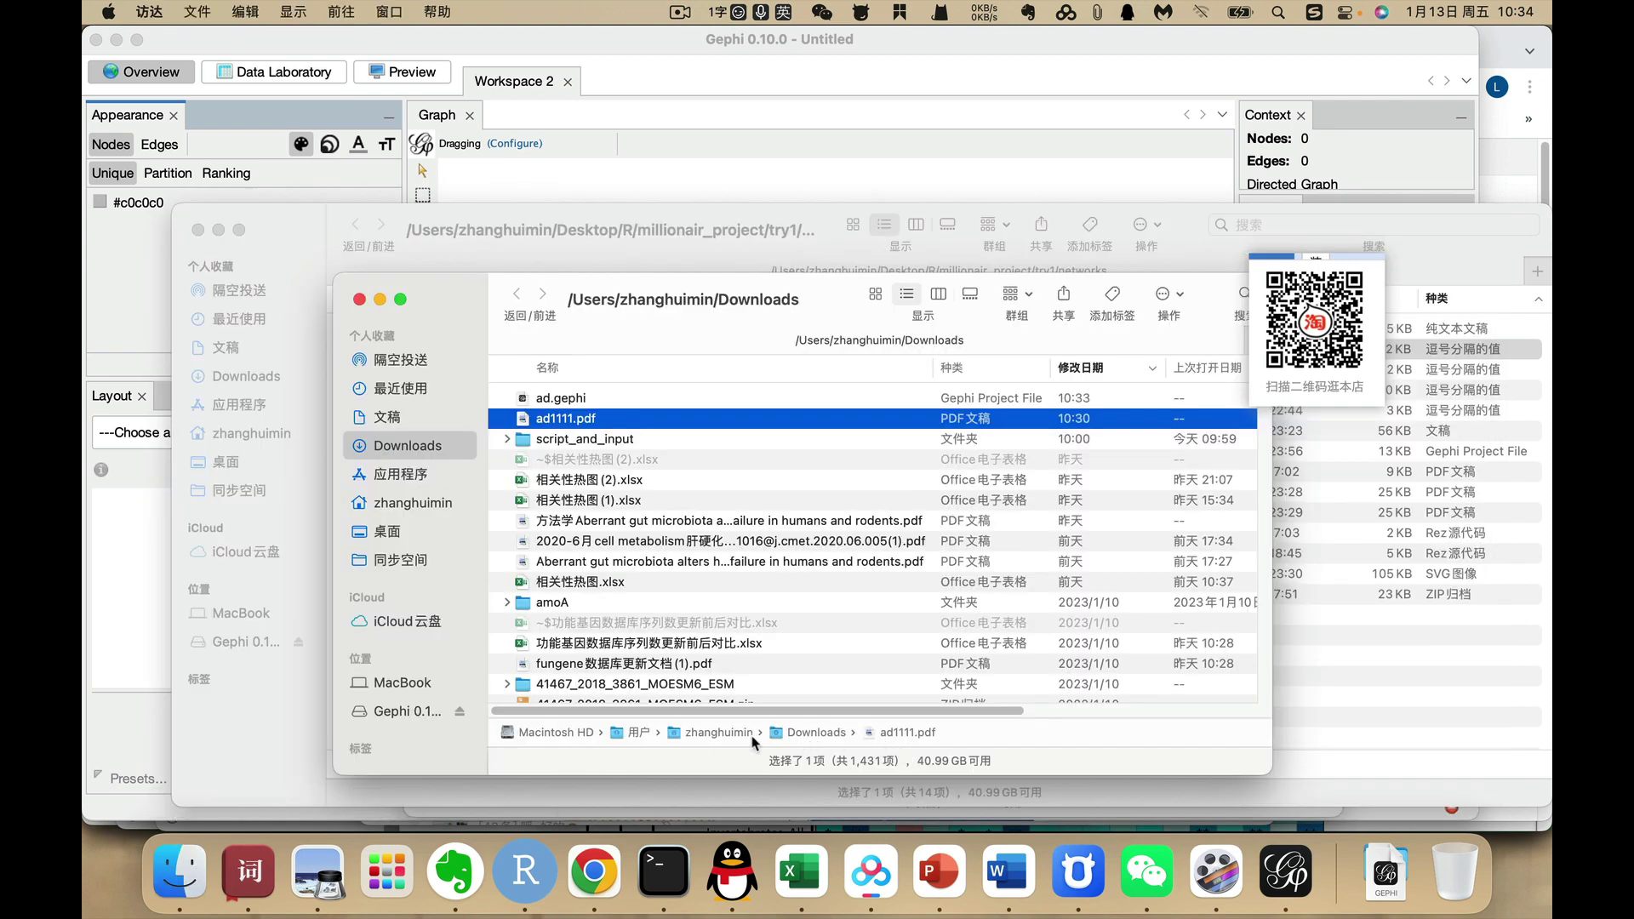
pyautogui.click(791, 783)
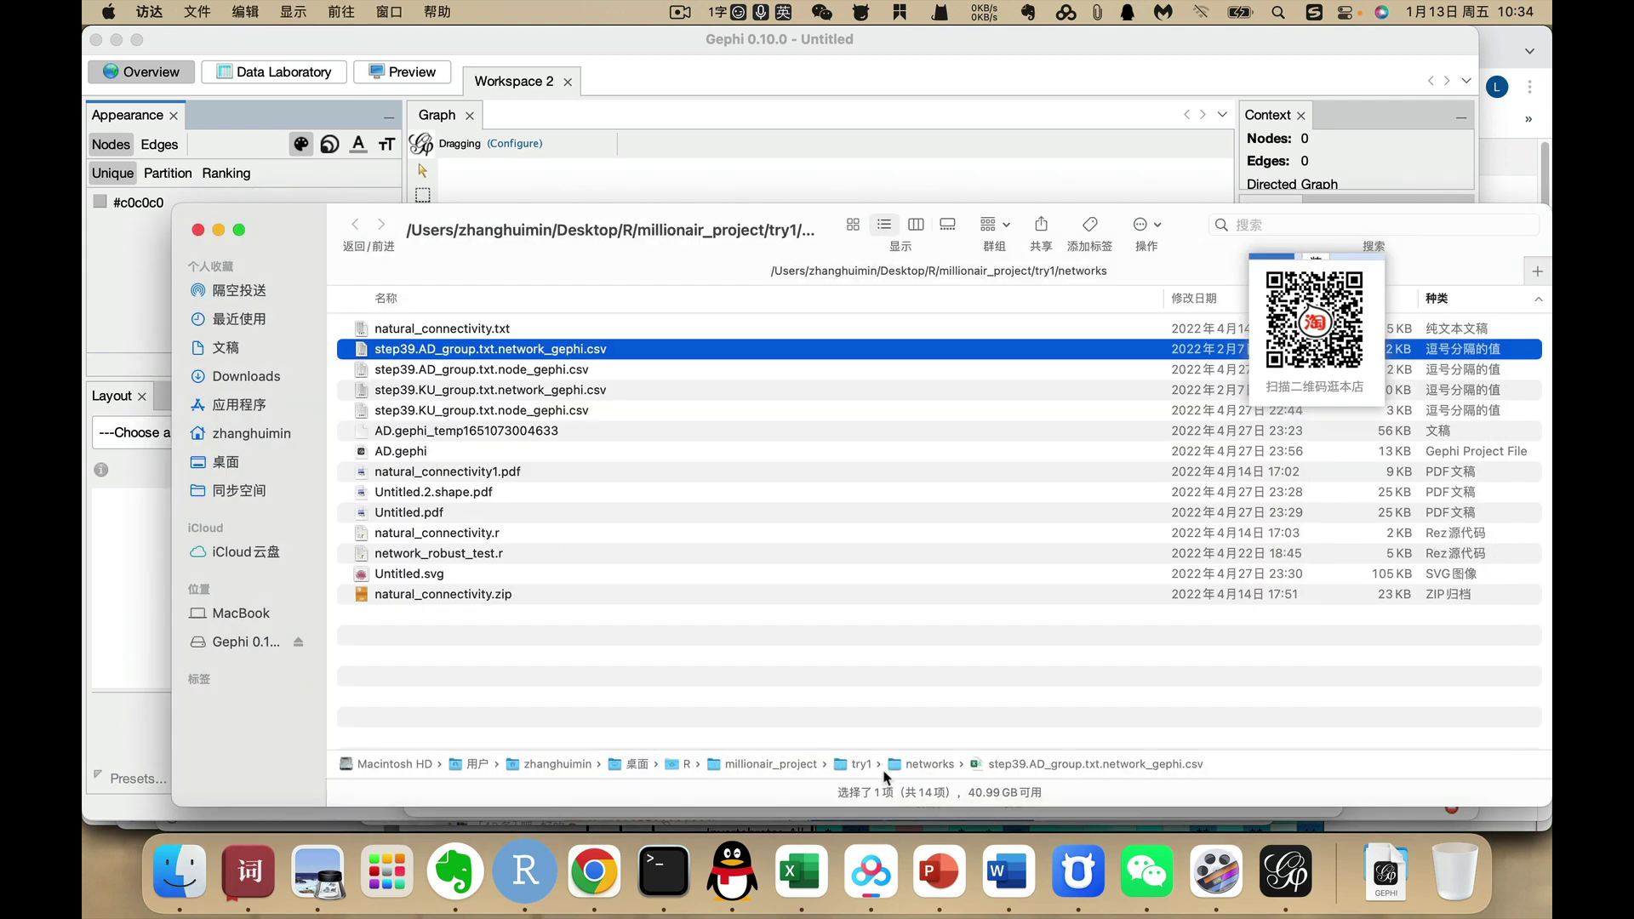
pyautogui.rightClick(1060, 765)
pyautogui.click(1072, 776)
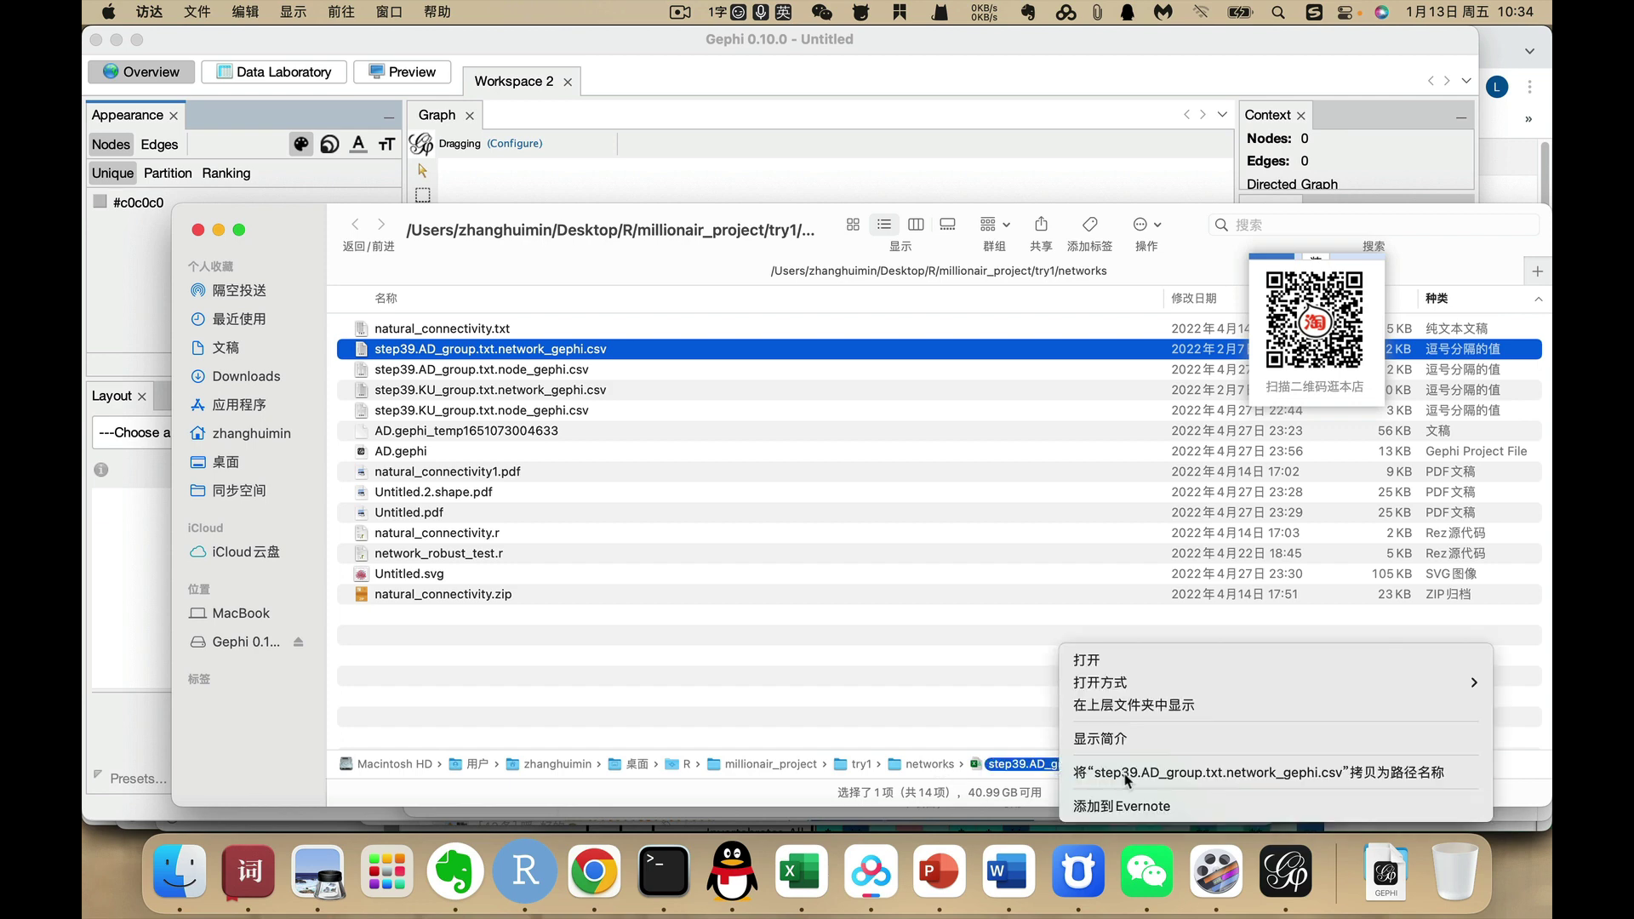
# Return to Gephi and load the CSV from the copied path as a comma-separated edges table with the default import settings
pyautogui.click(1295, 889)
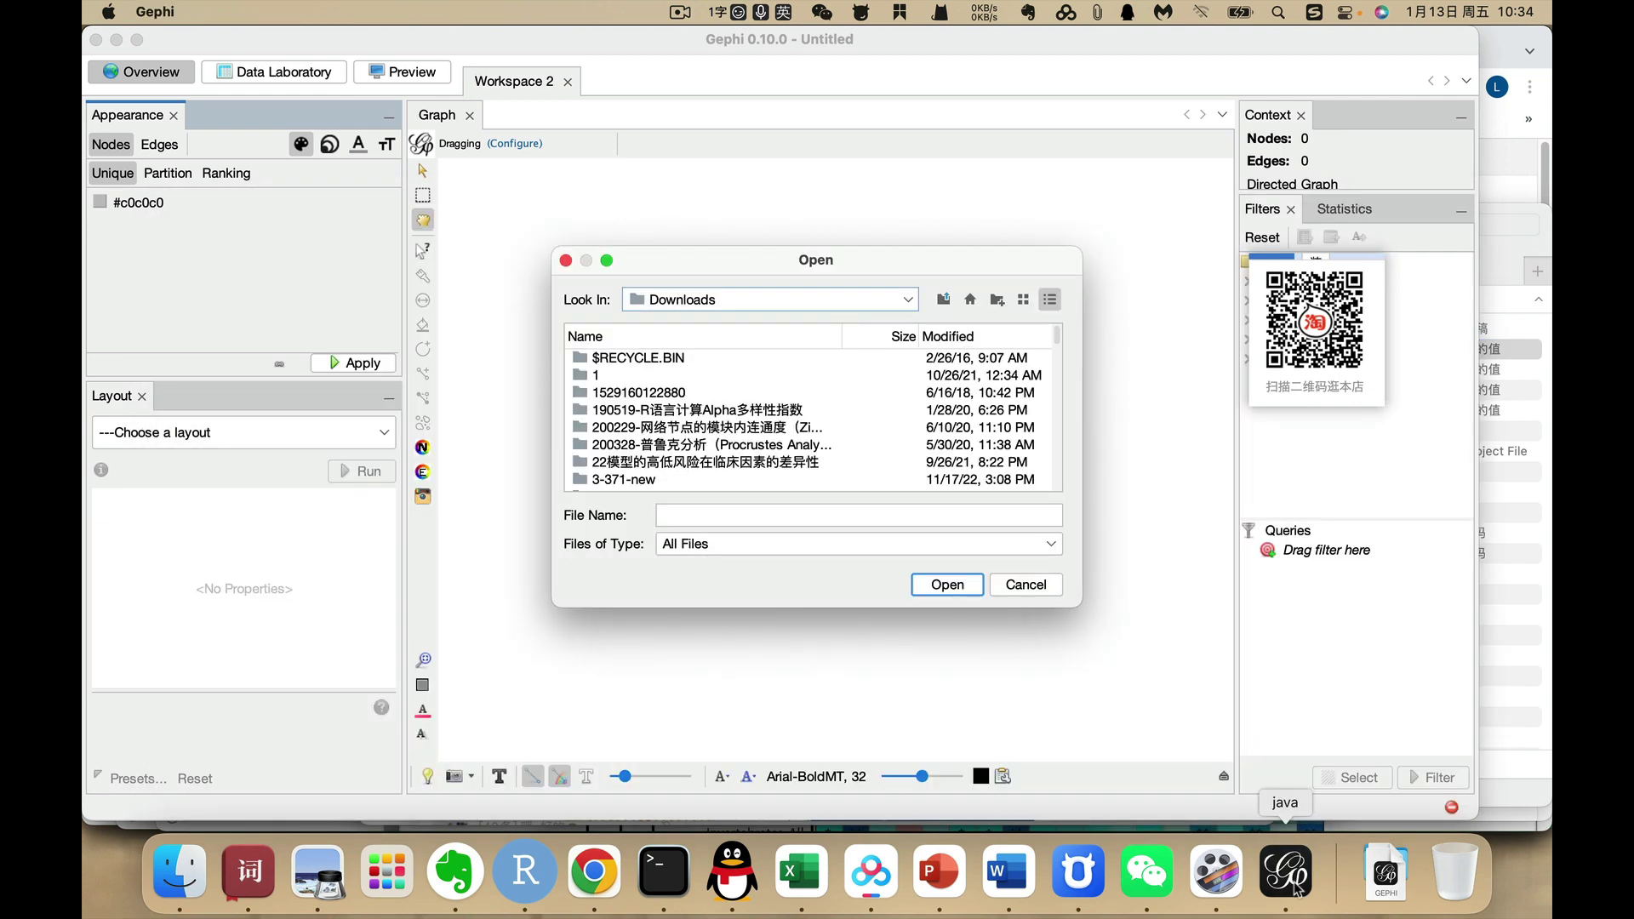
pyautogui.click(737, 515)
pyautogui.press('super+v')
pyautogui.click(937, 584)
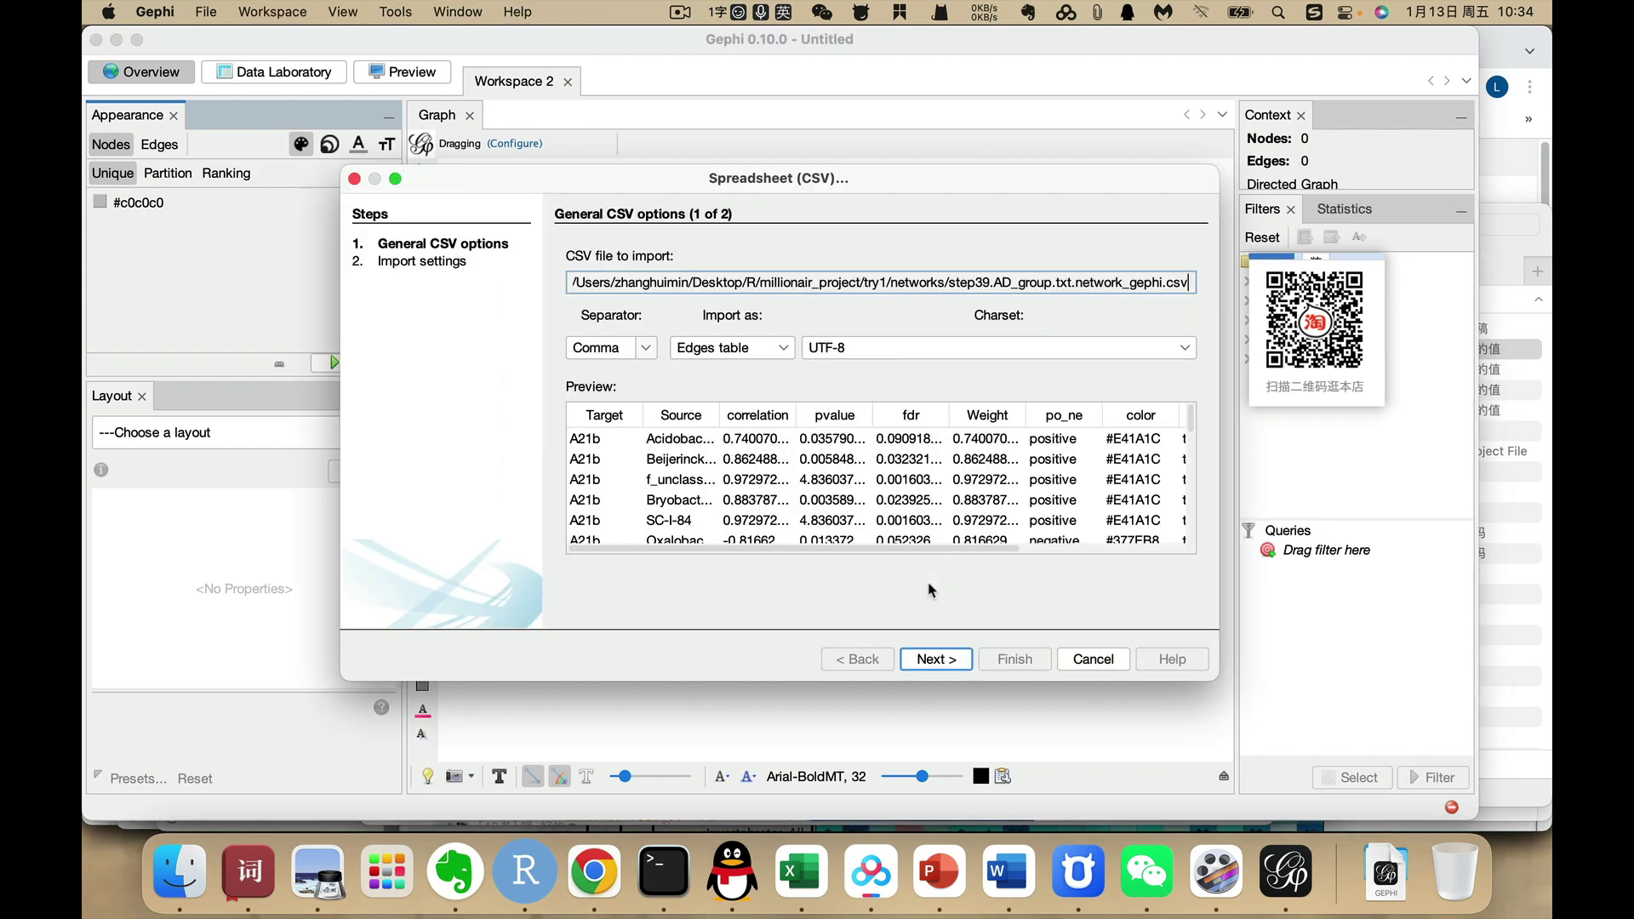
pyautogui.click(962, 660)
pyautogui.click(1014, 659)
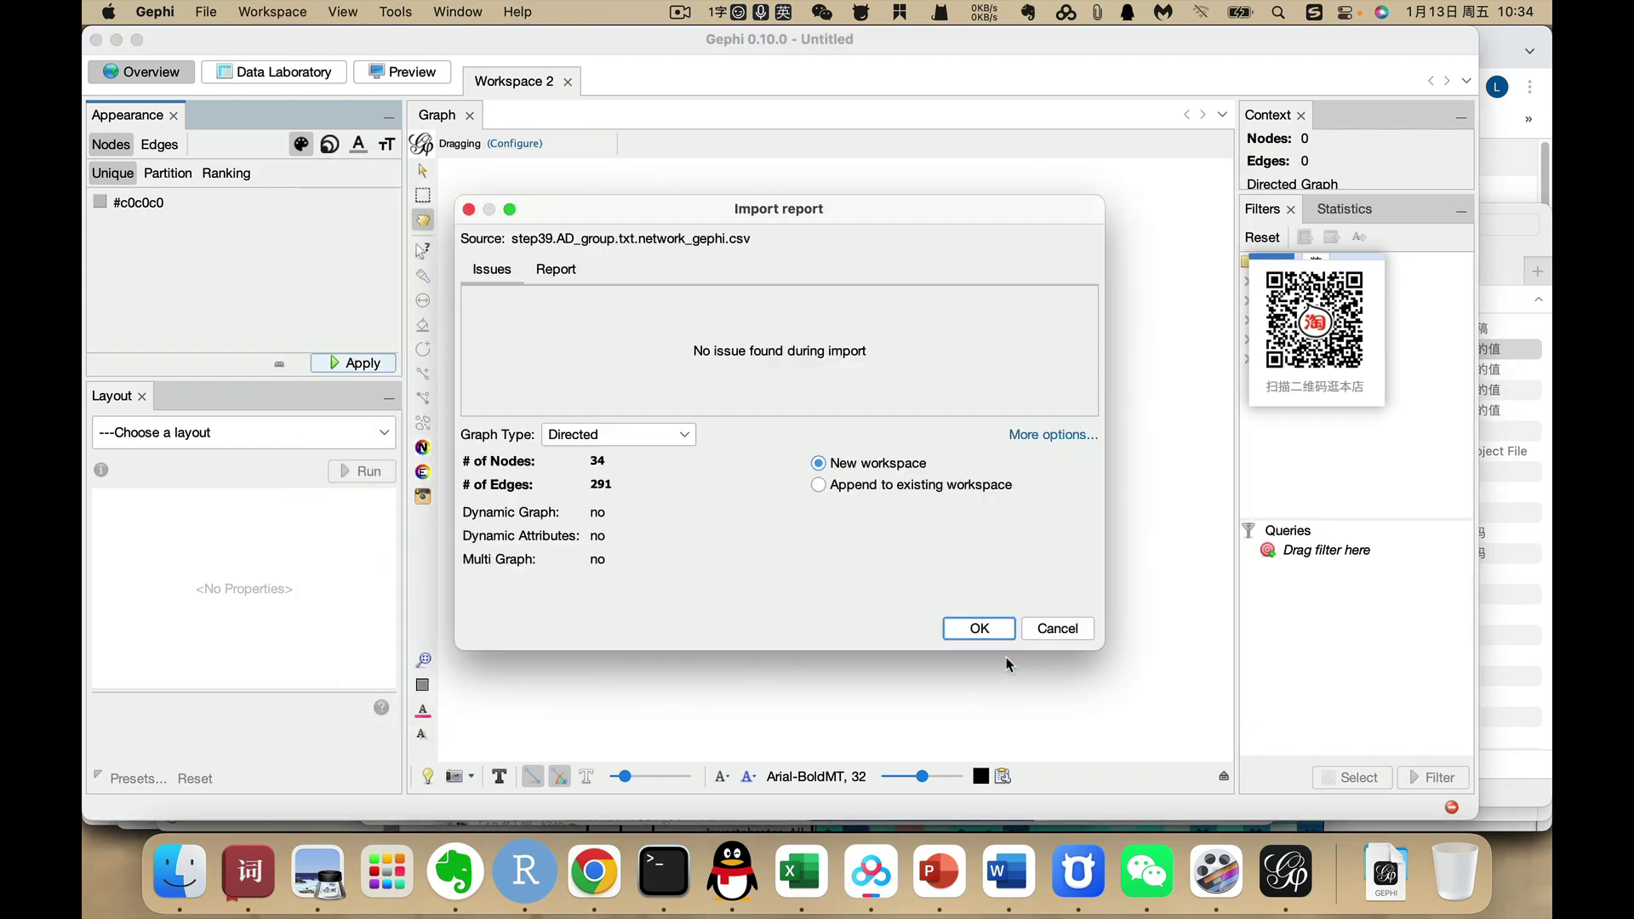
# Set the graph type to Undirected and import the AD group network into a new workspace
pyautogui.click(631, 439)
pyautogui.click(596, 474)
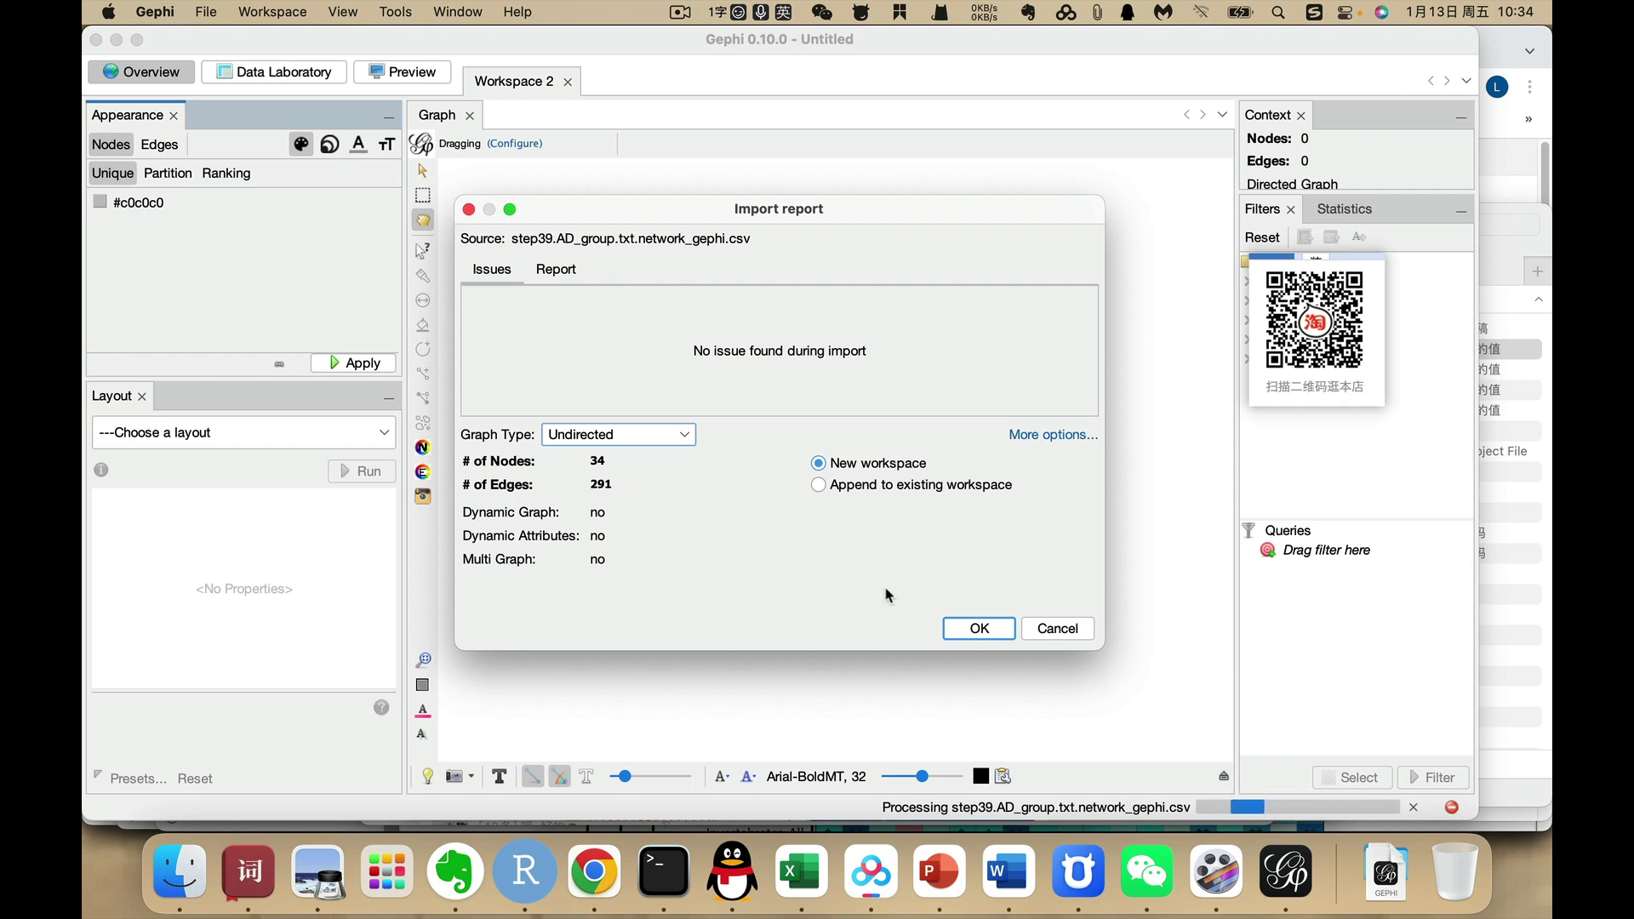
pyautogui.click(626, 435)
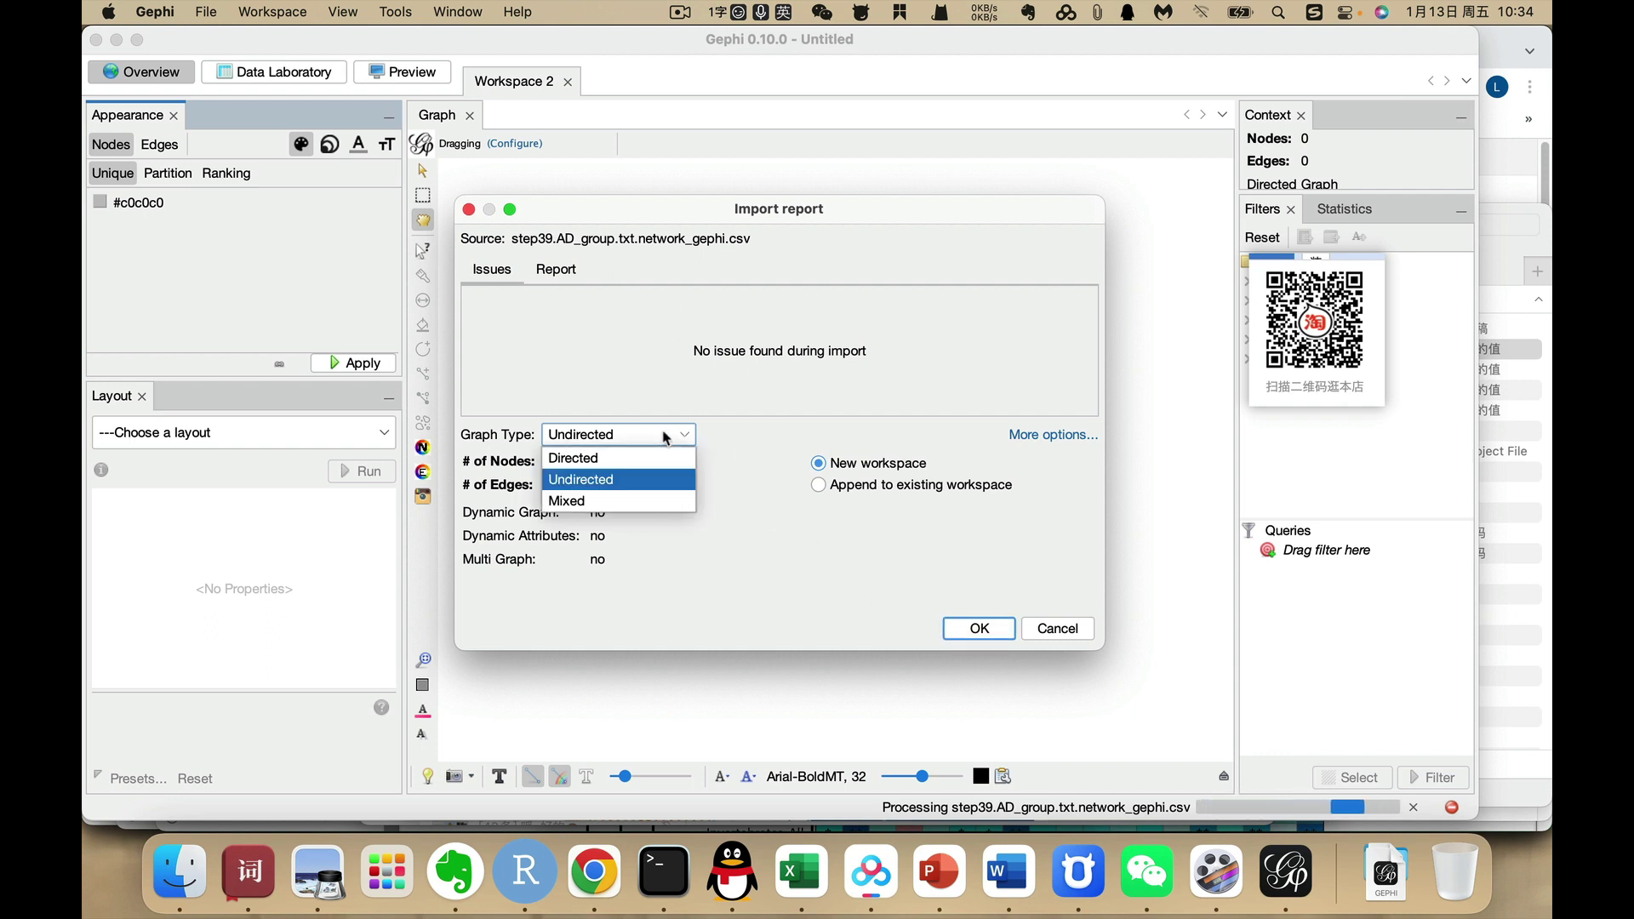
pyautogui.click(622, 479)
pyautogui.click(966, 628)
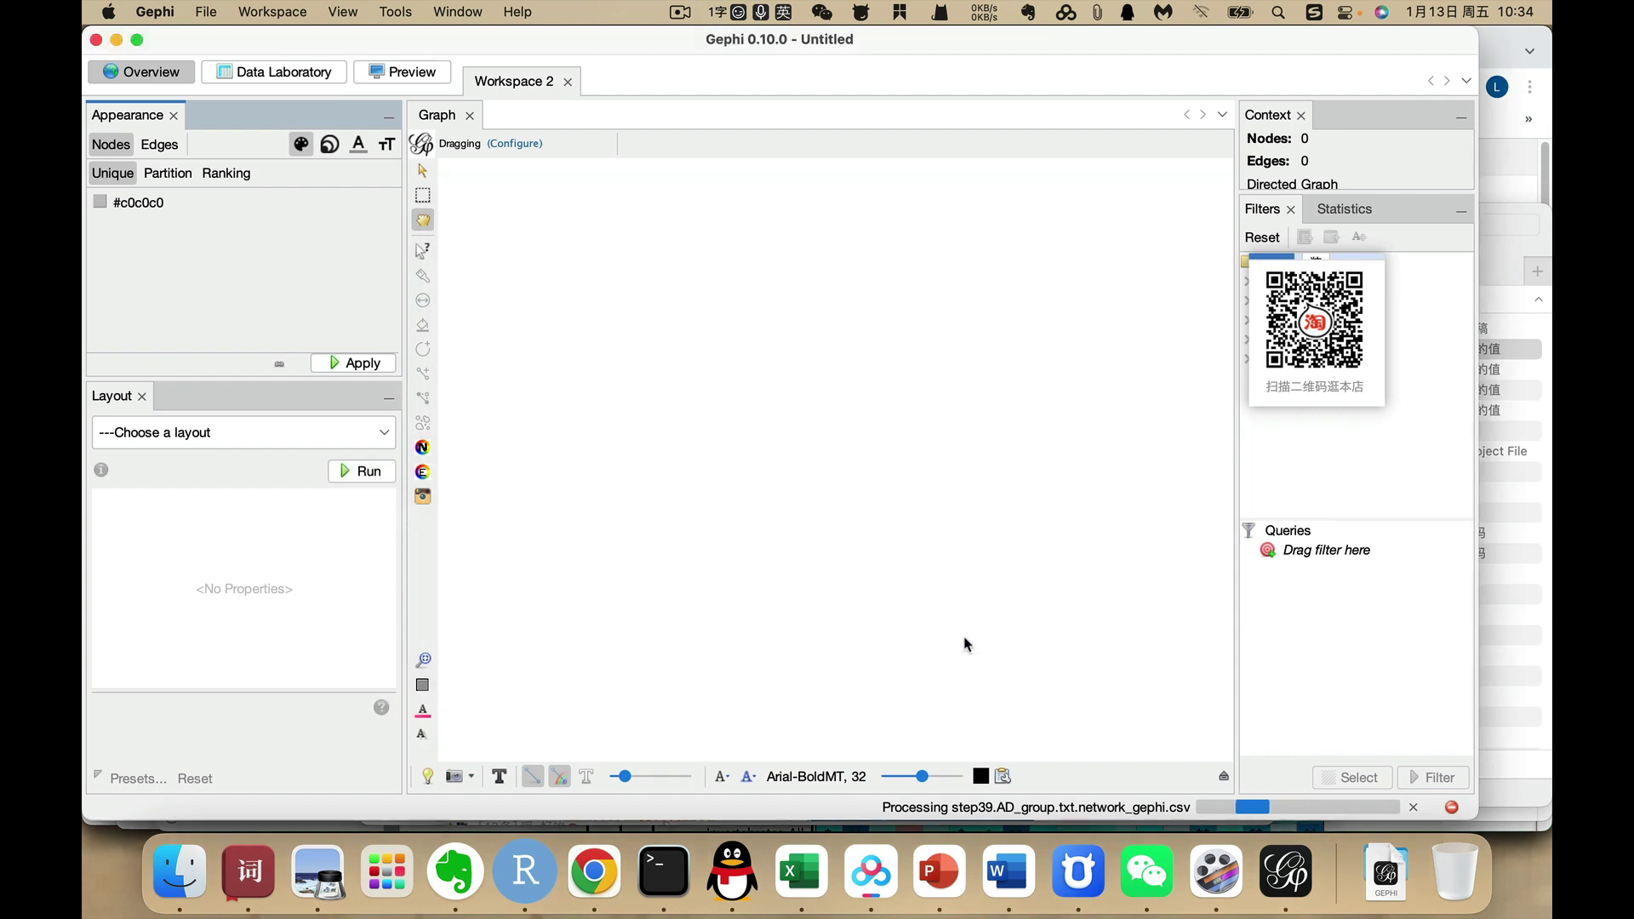
pyautogui.click(1013, 583)
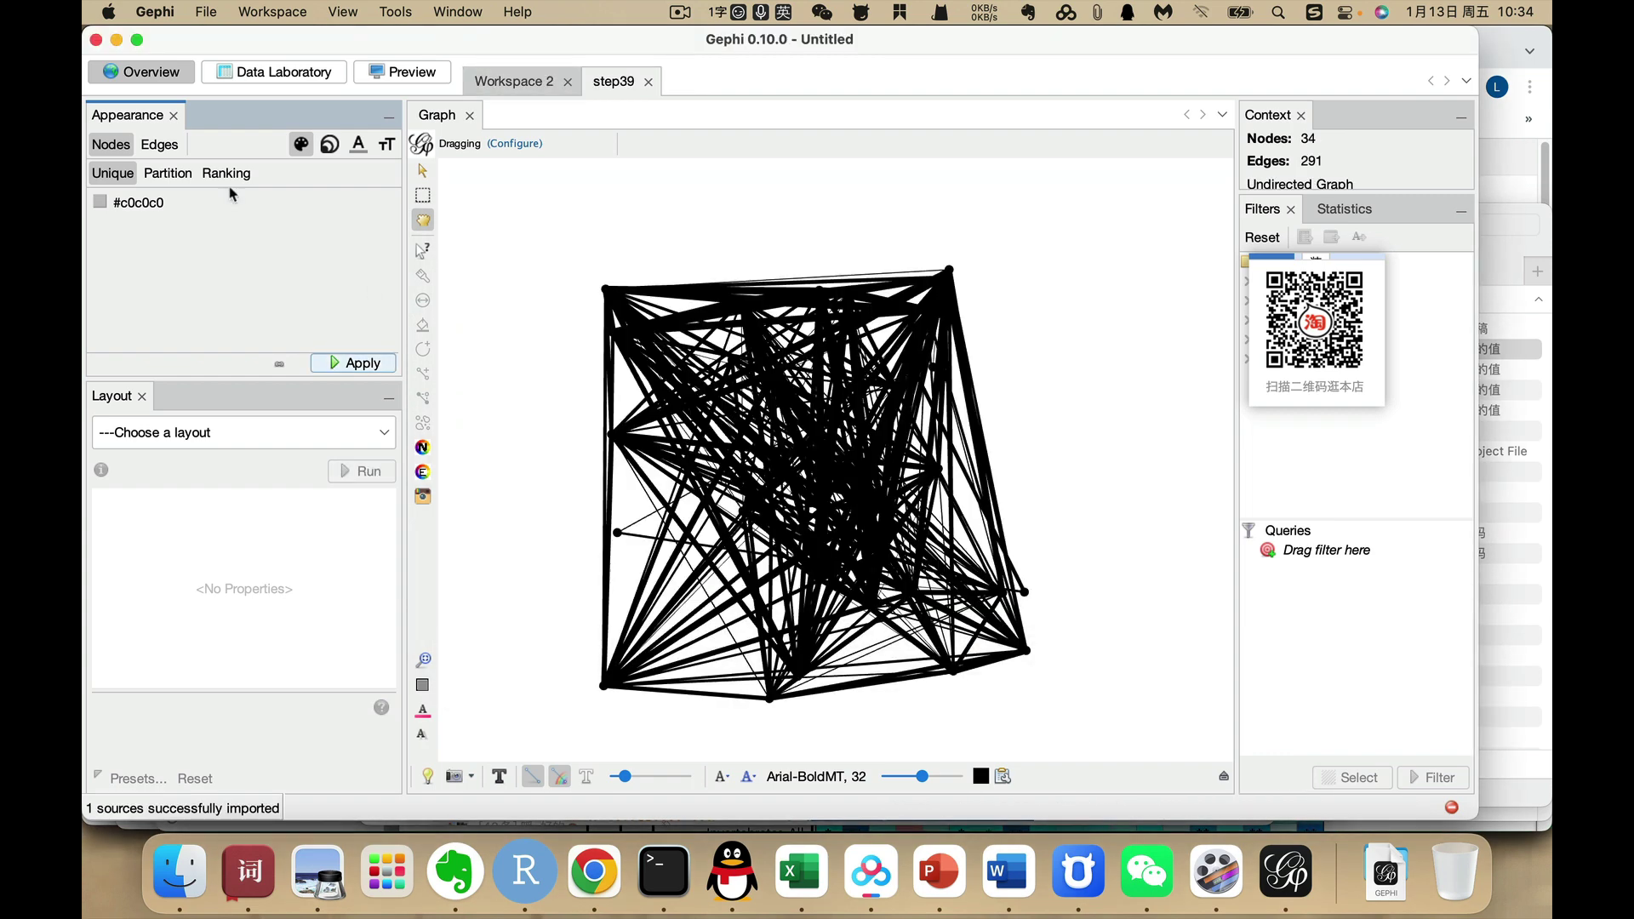
# Load step39.AD_group.txt.node_gephi.csv from the networks folder as a spreadsheet with the default import settings
pyautogui.click(203, 13)
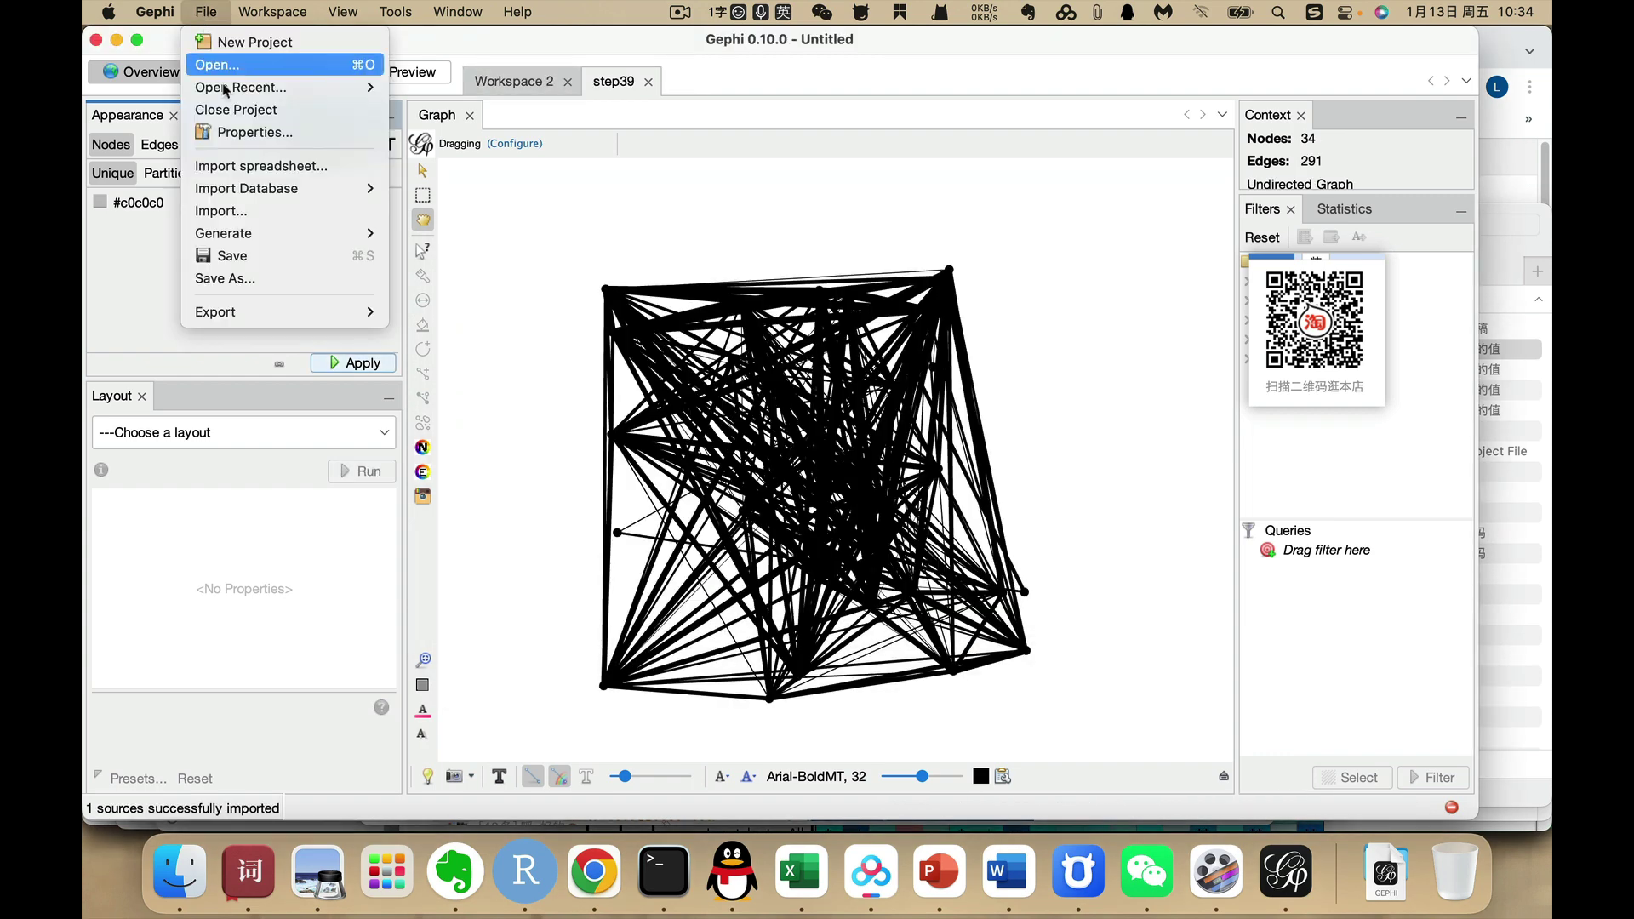
pyautogui.click(228, 165)
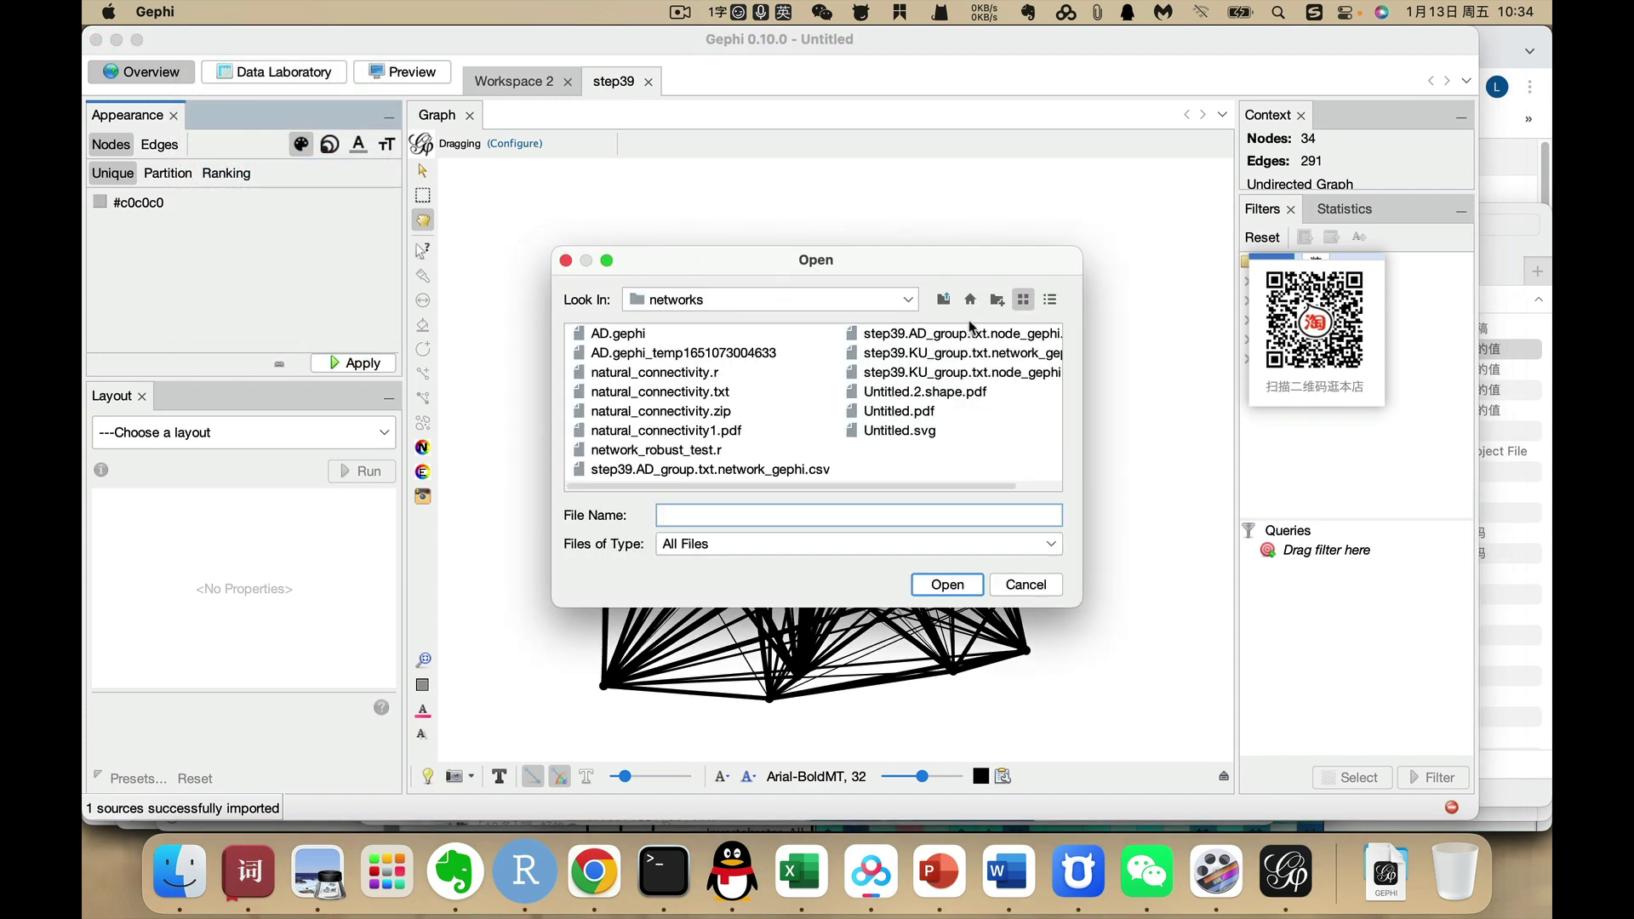
pyautogui.click(955, 335)
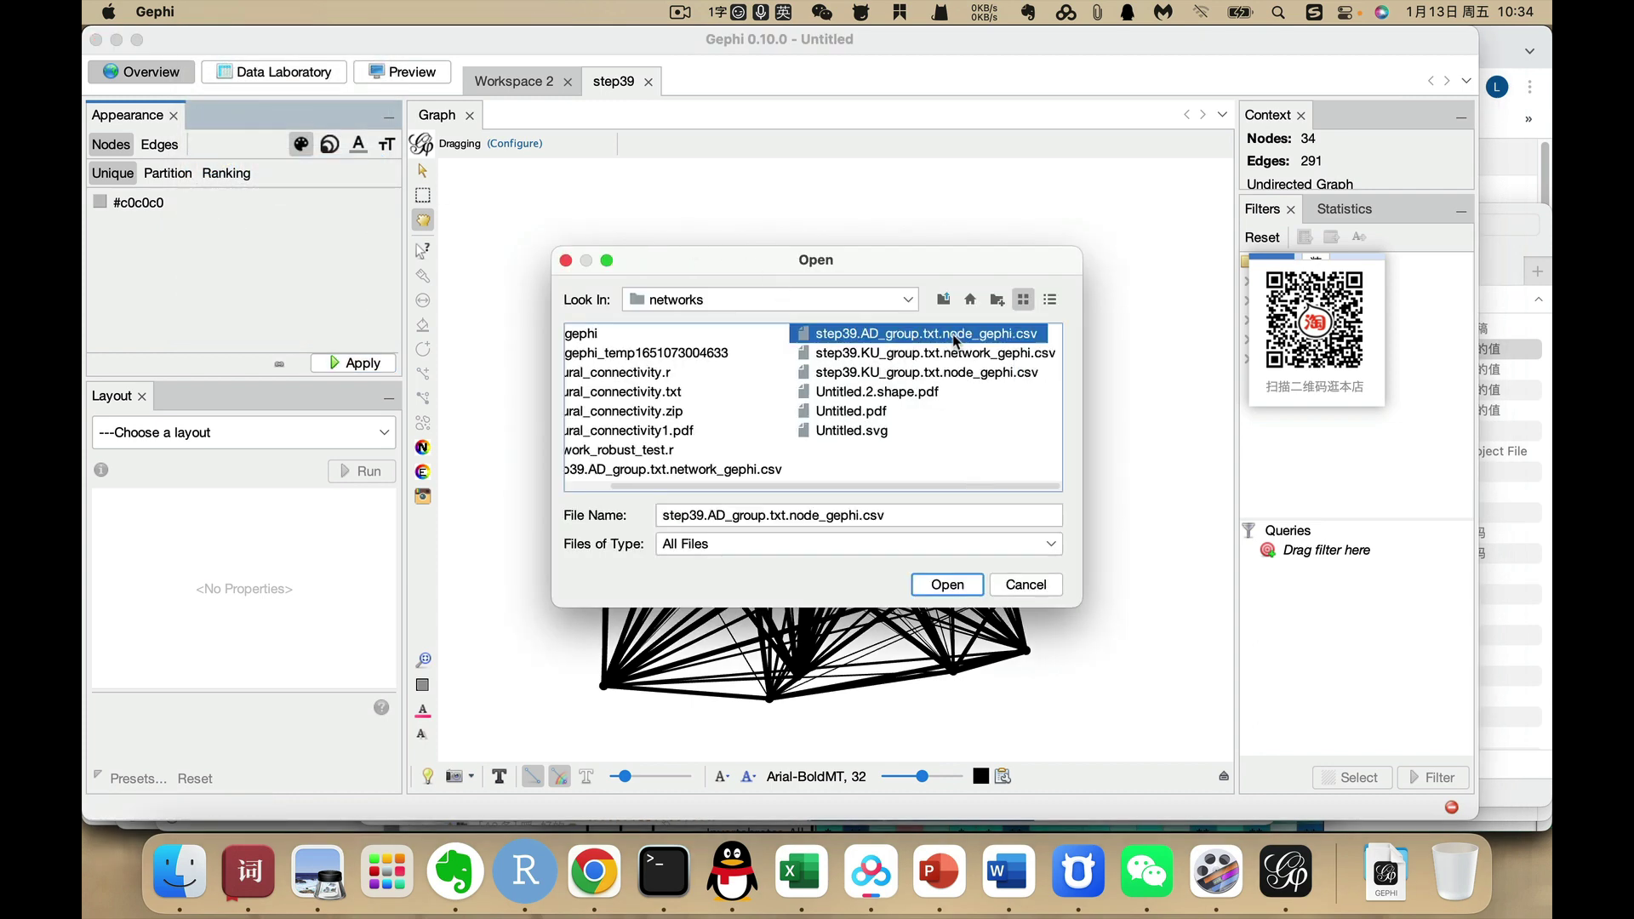
pyautogui.click(941, 587)
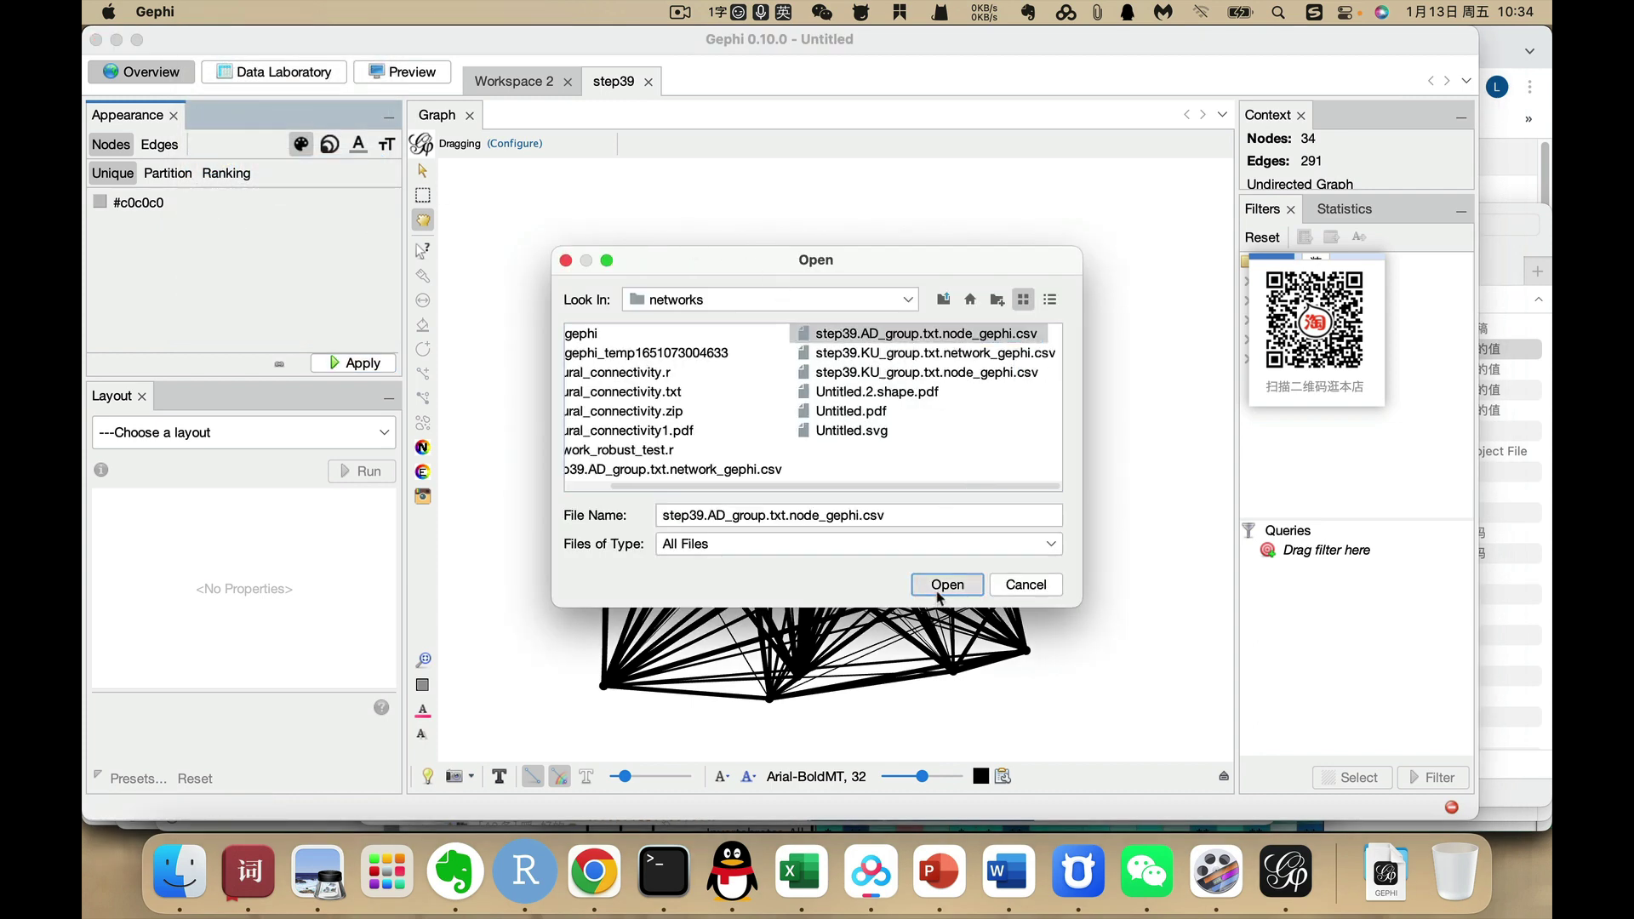
pyautogui.click(923, 658)
pyautogui.click(992, 660)
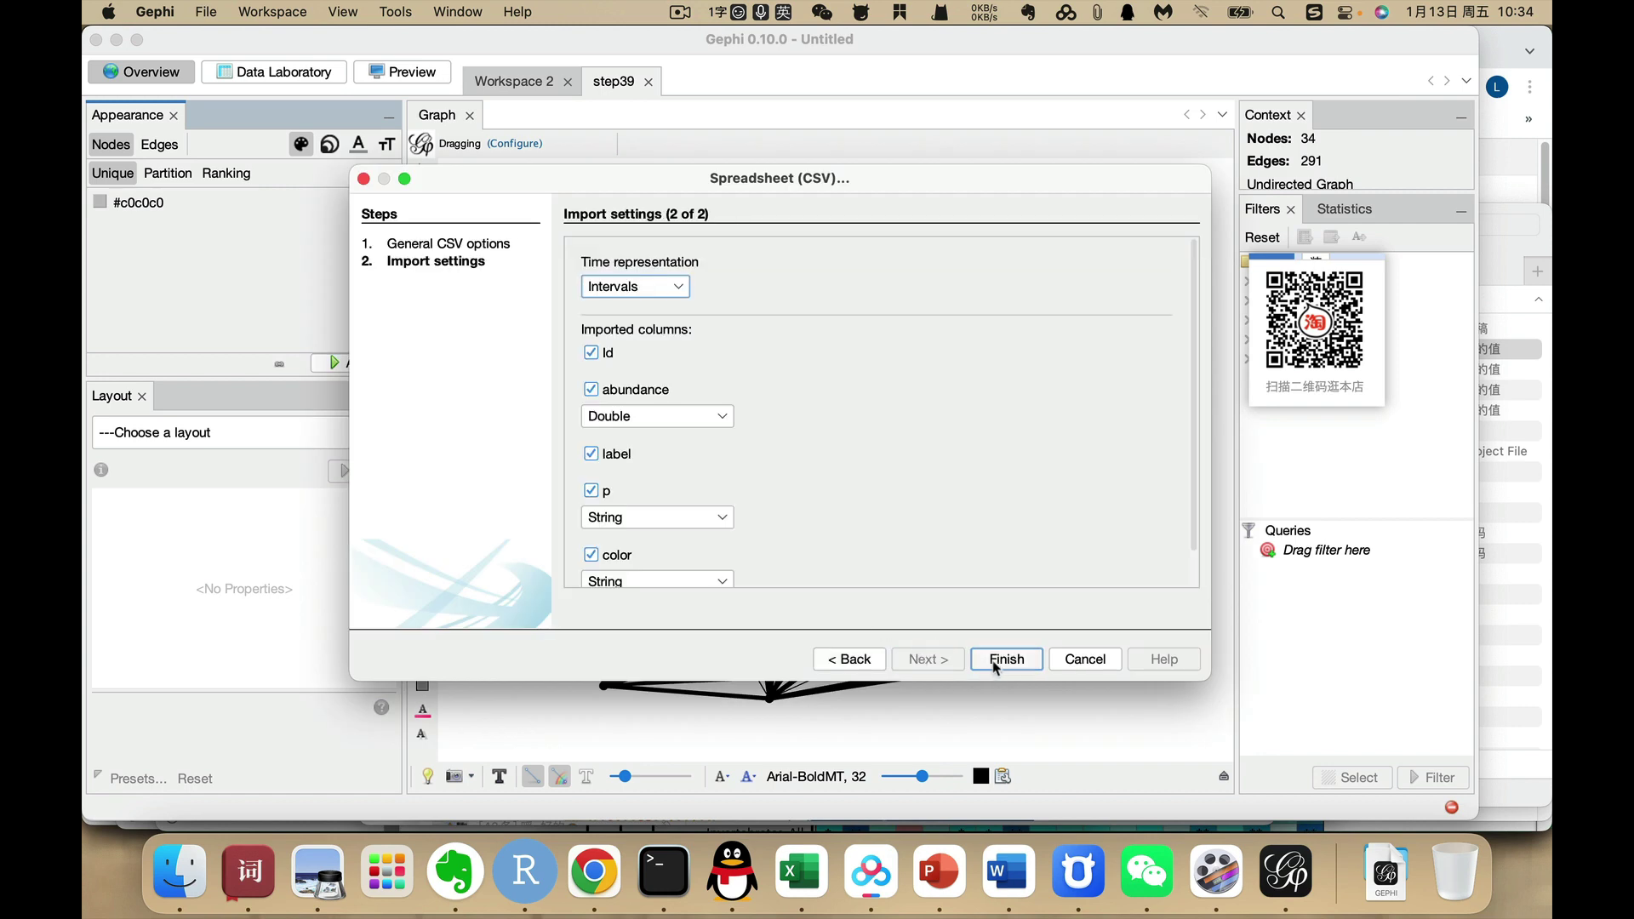
# Append the imported AD group node data to the existing workspace
pyautogui.click(642, 434)
pyautogui.click(579, 479)
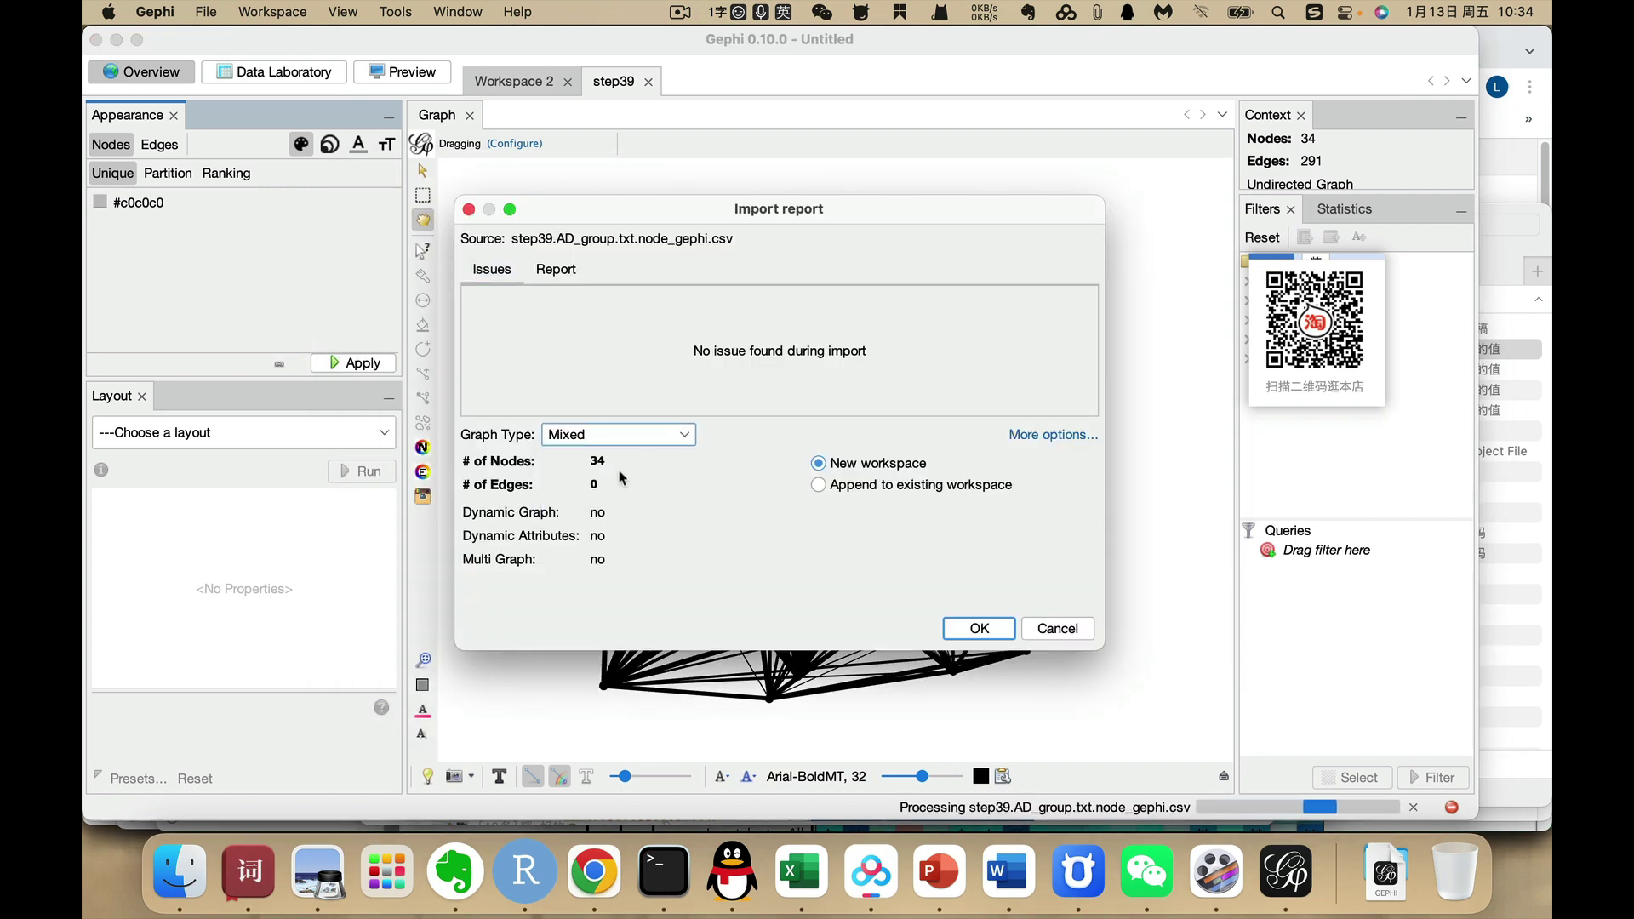
pyautogui.click(818, 484)
pyautogui.click(977, 629)
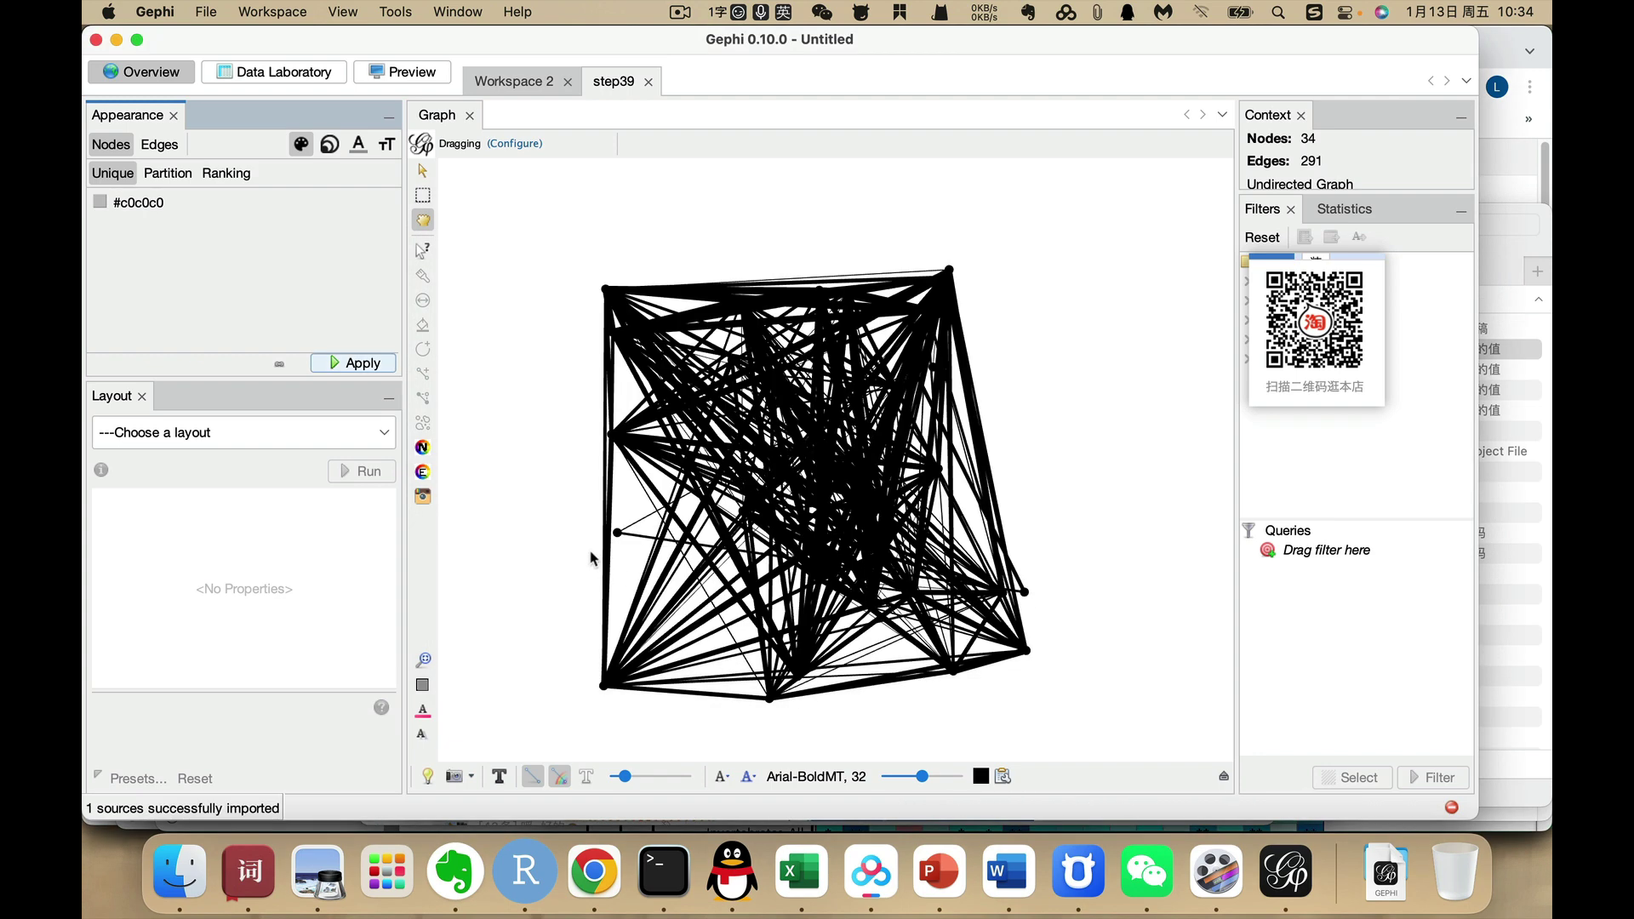
# Color the nodes and the edges from their color attribute columns with the two coloring plugins
pyautogui.click(423, 448)
pyautogui.click(1021, 492)
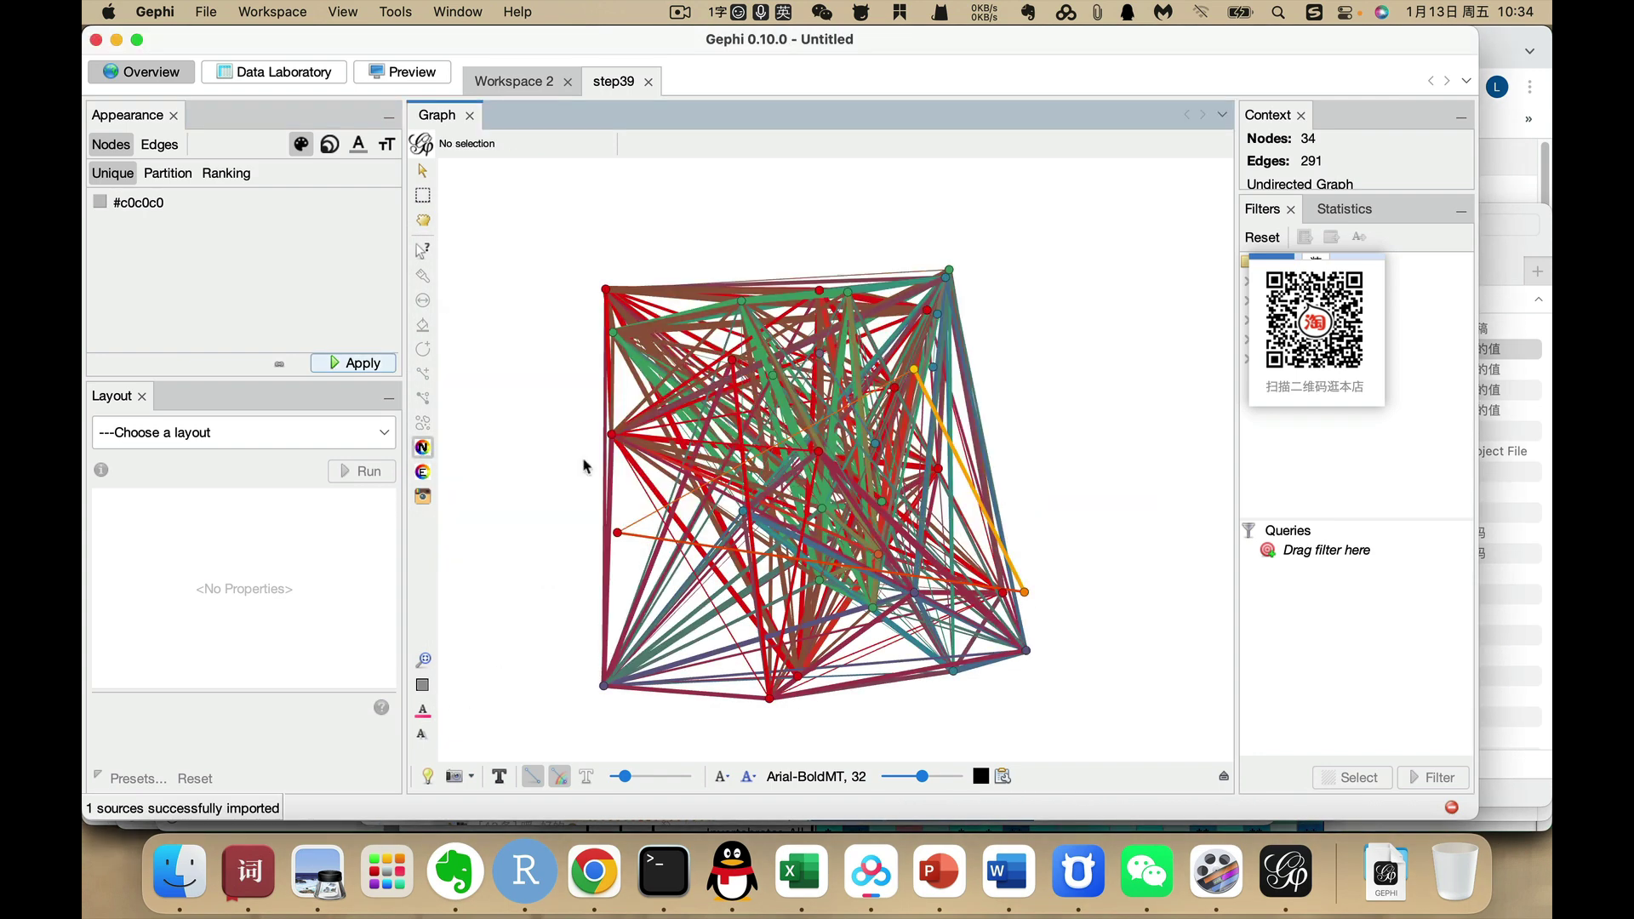
pyautogui.click(423, 471)
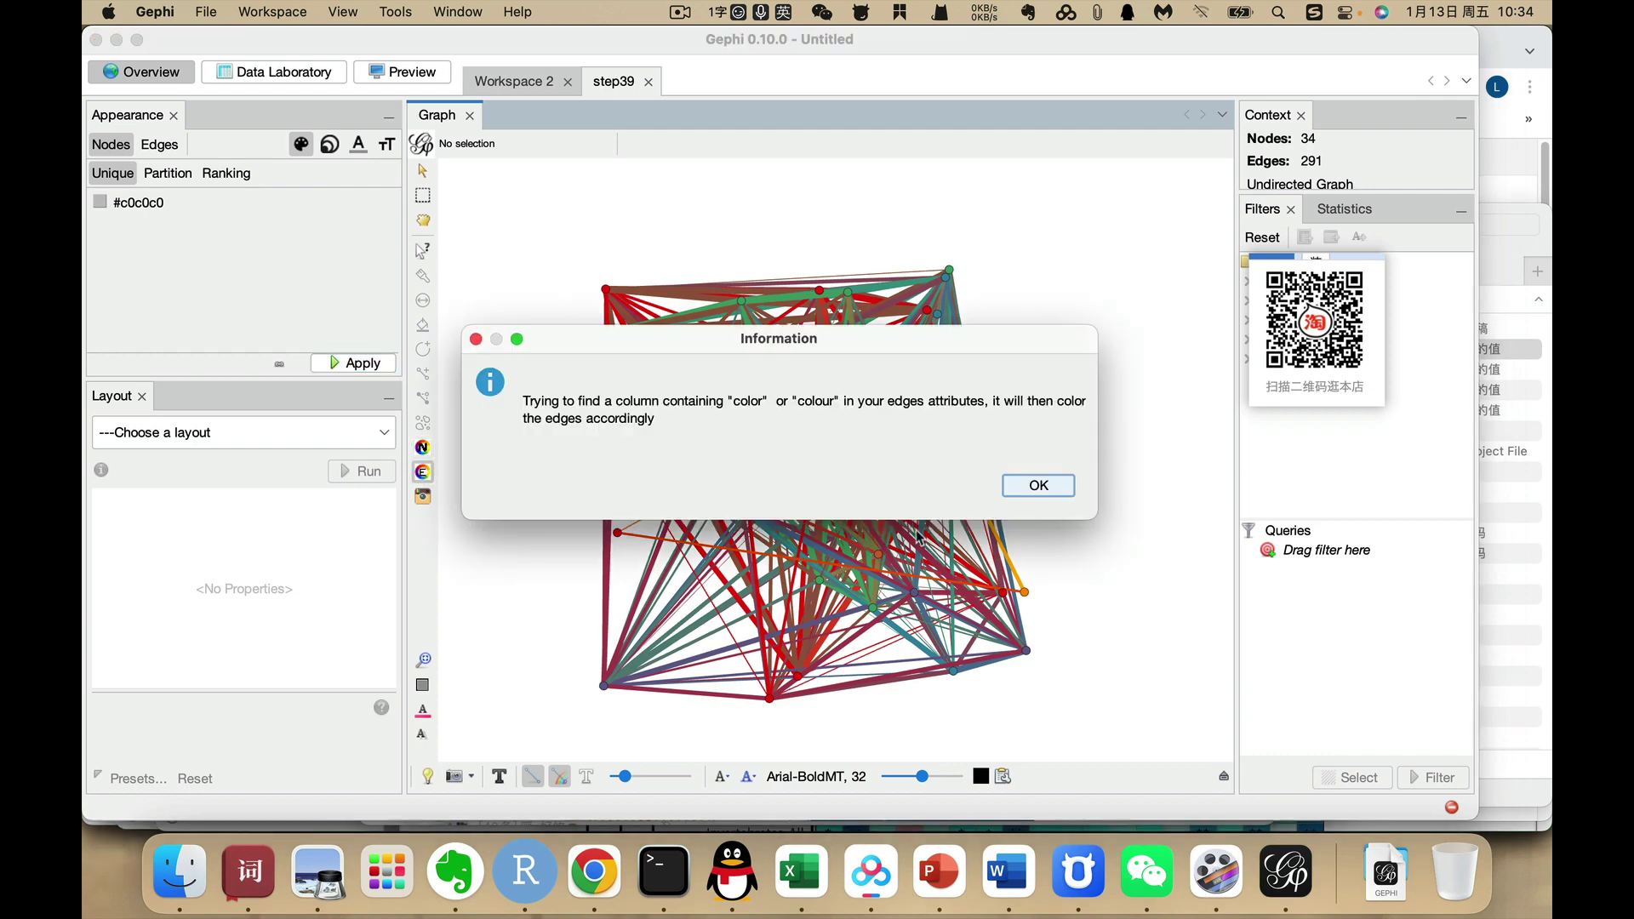
pyautogui.click(1021, 485)
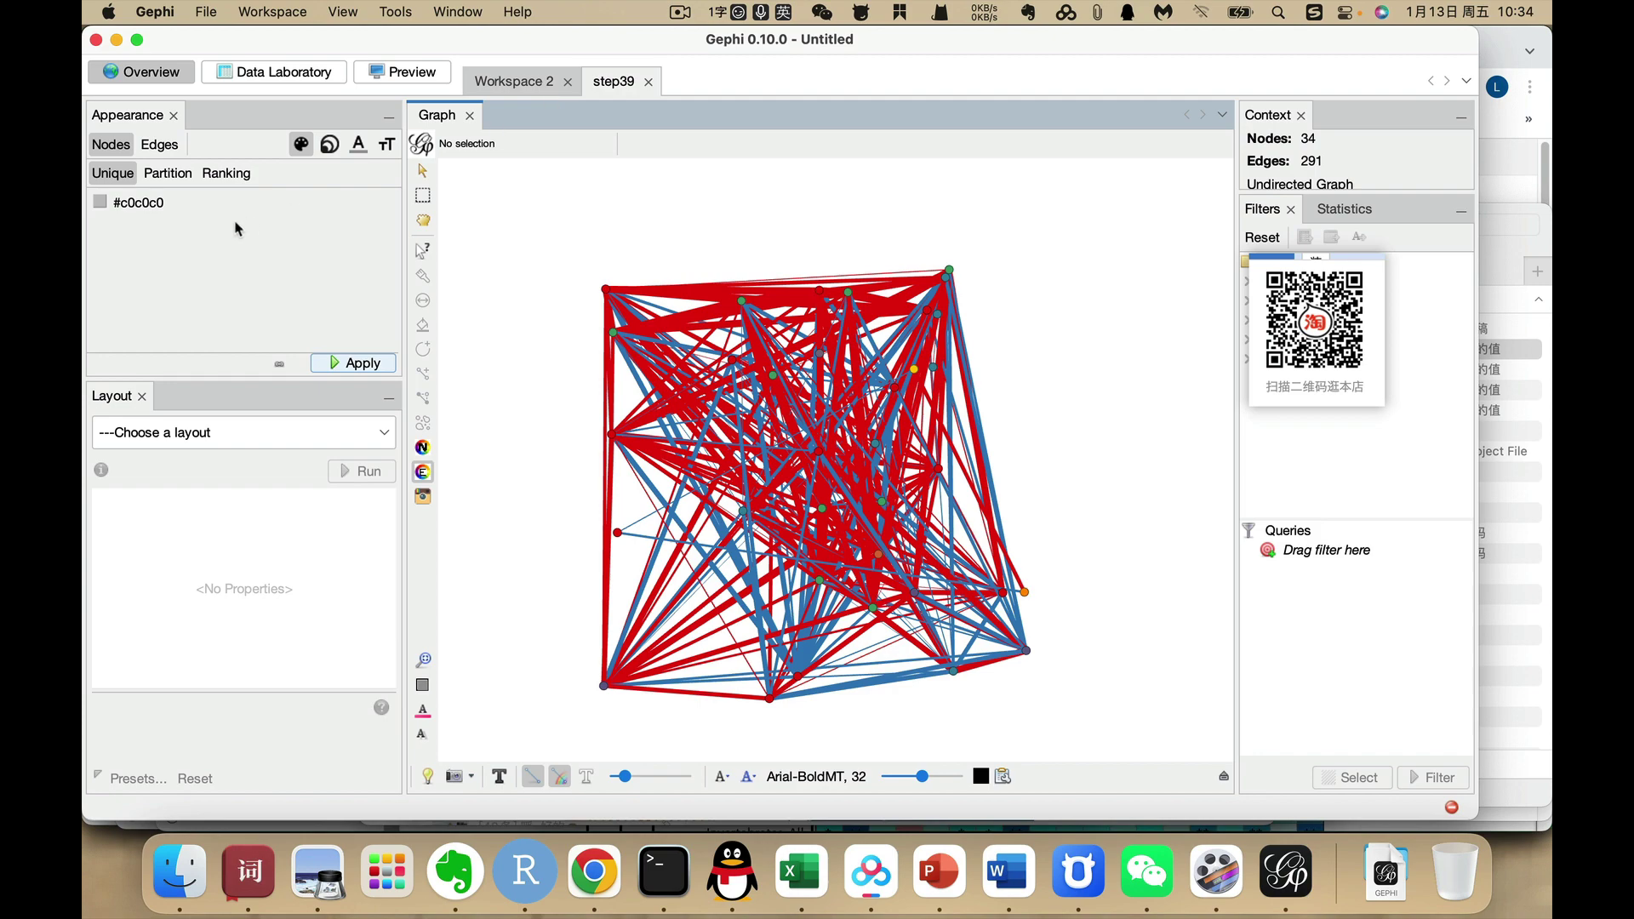
# Run the Fruchterman Reingold layout on the network and stop it once the nodes have spread out
pyautogui.click(249, 432)
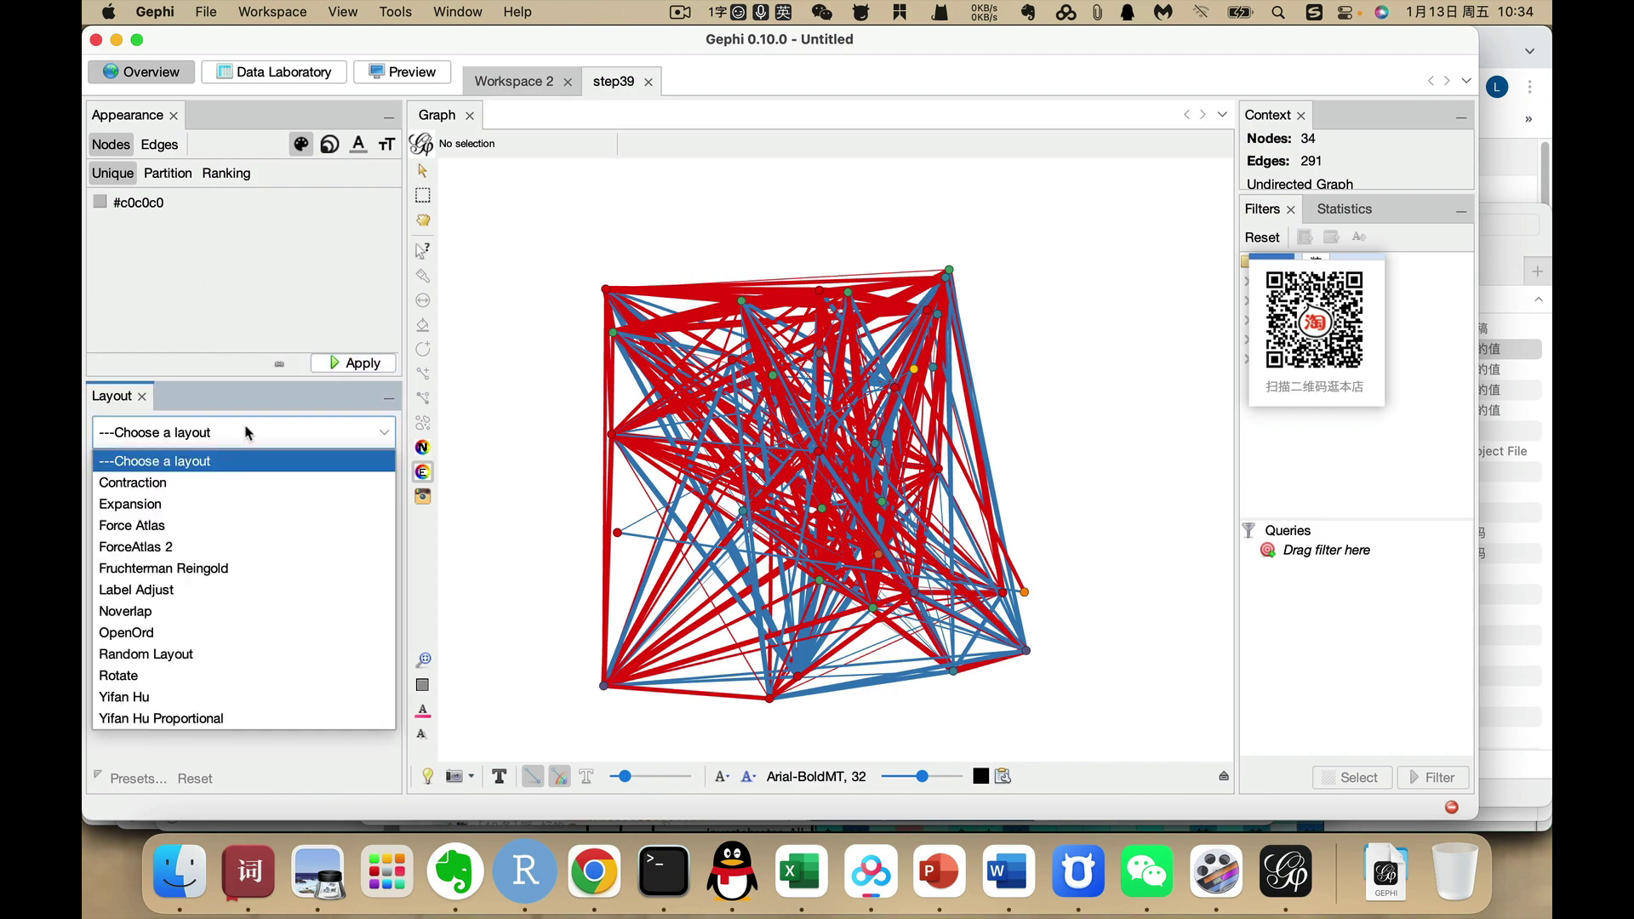
pyautogui.click(189, 567)
pyautogui.click(364, 470)
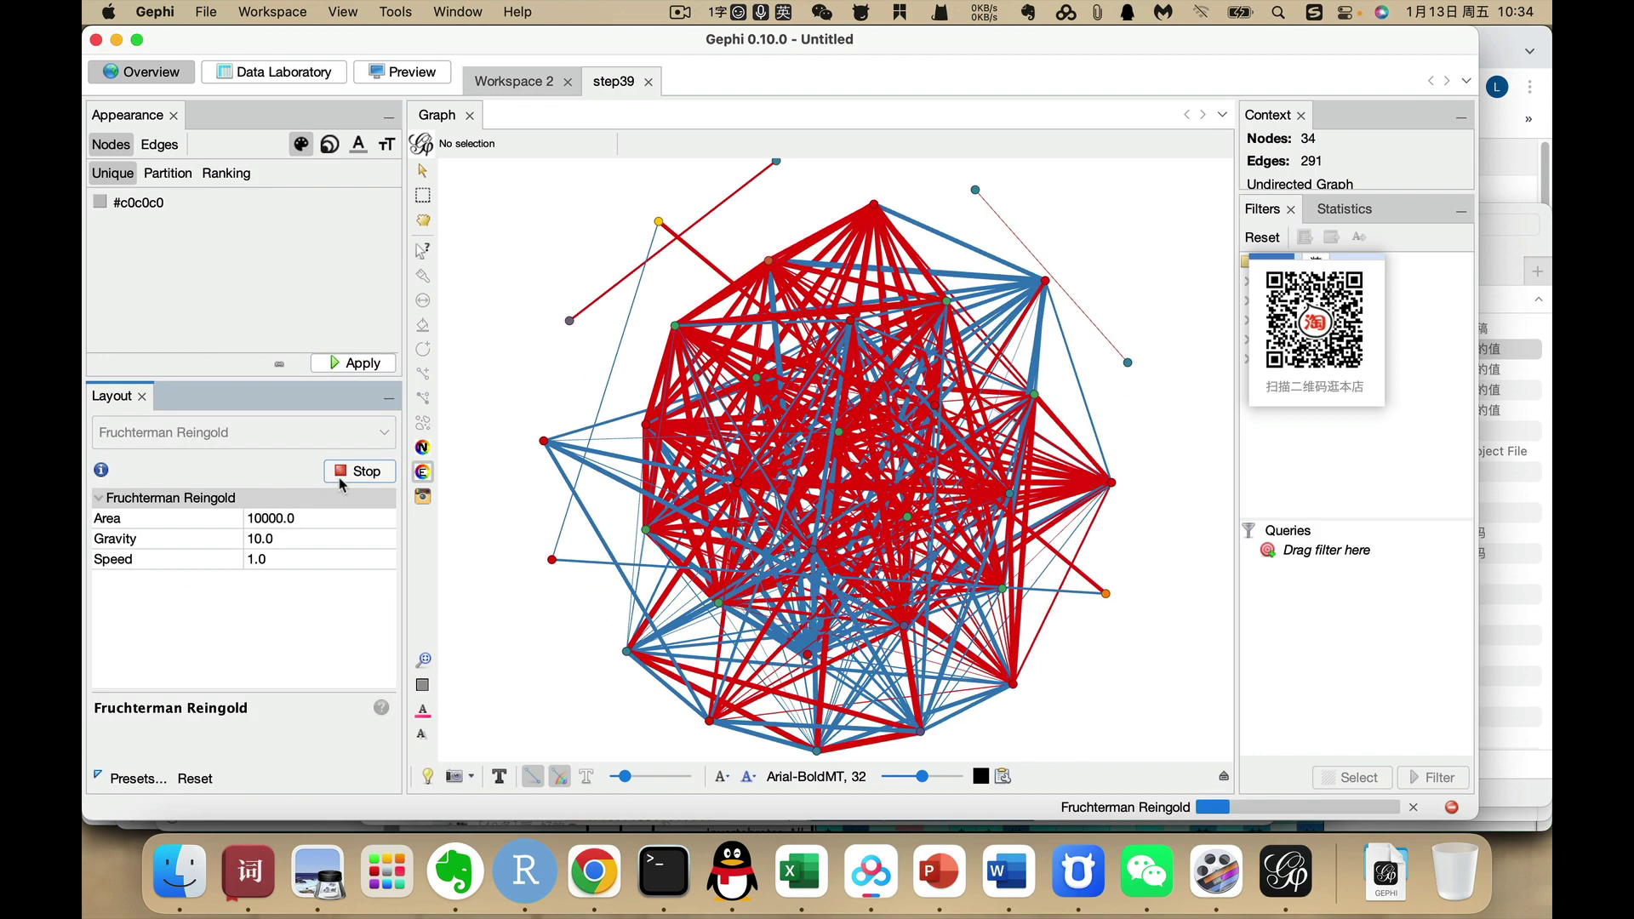
pyautogui.click(364, 470)
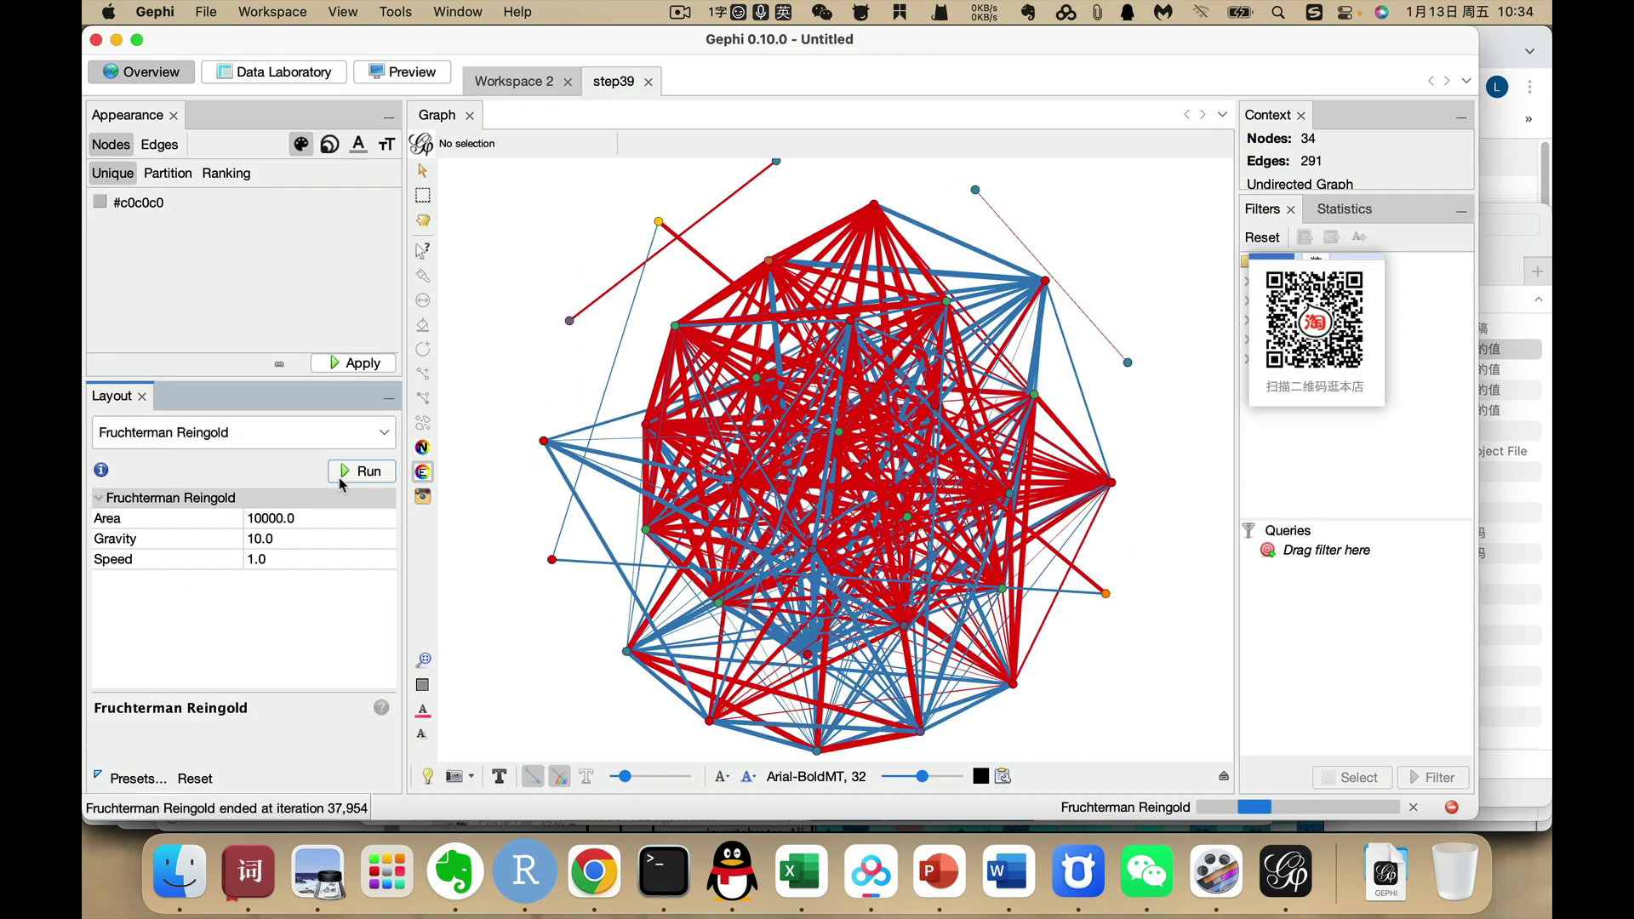
# Rank the node sizes by Degree with a minimum size of 10 and a maximum size of 50
pyautogui.click(329, 144)
pyautogui.click(161, 181)
pyautogui.click(161, 209)
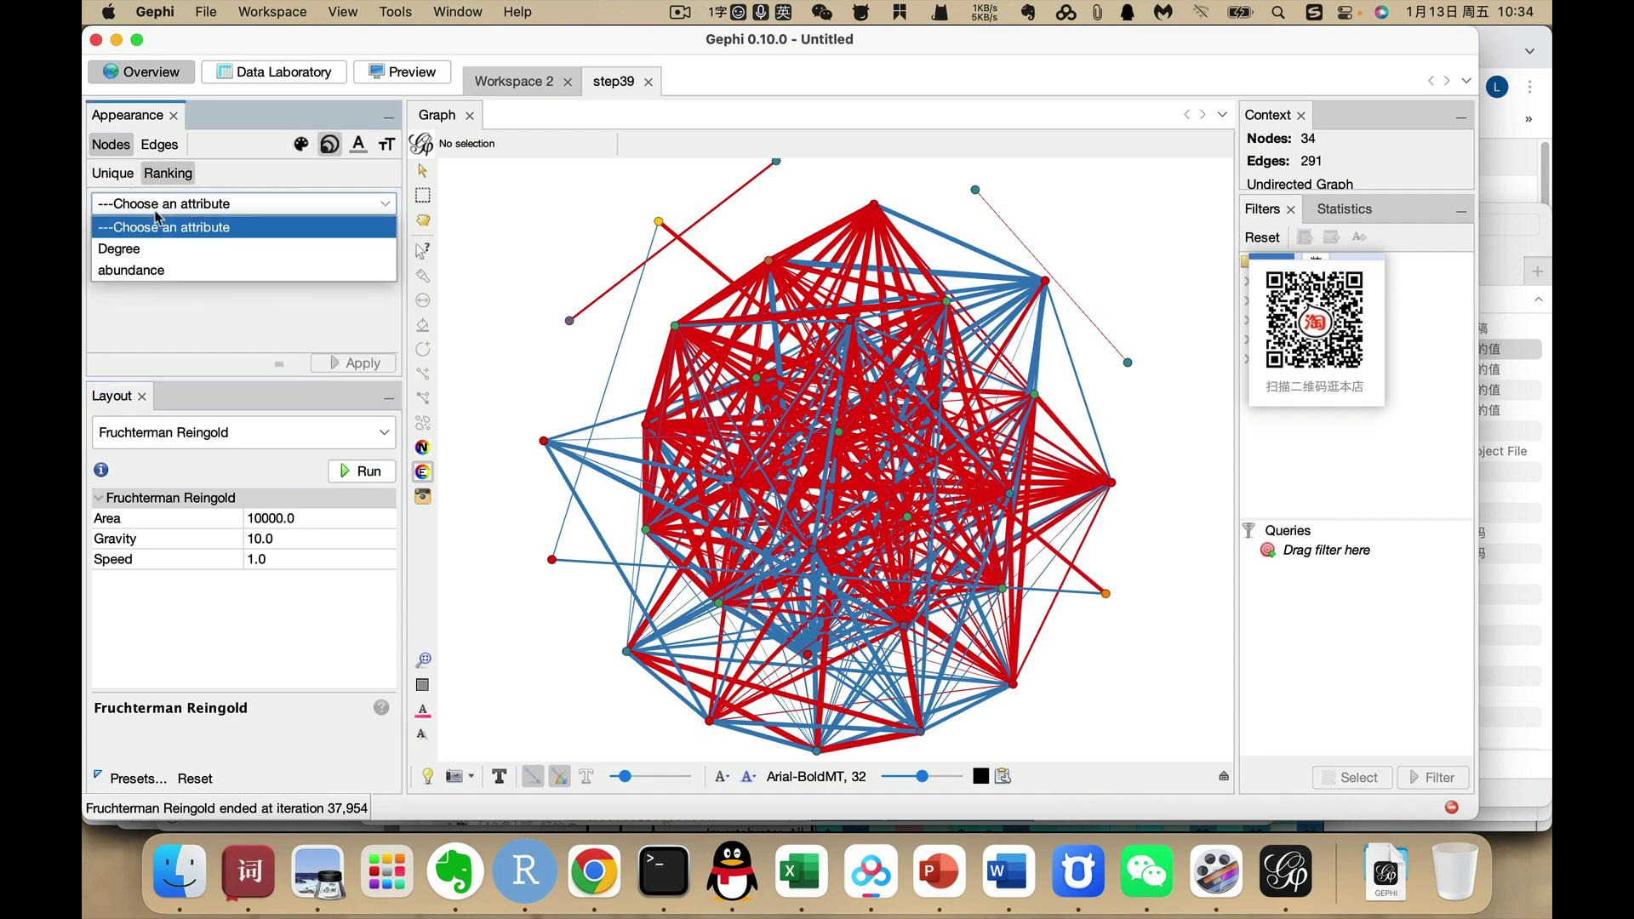
pyautogui.click(143, 245)
pyautogui.doubleClick(179, 237)
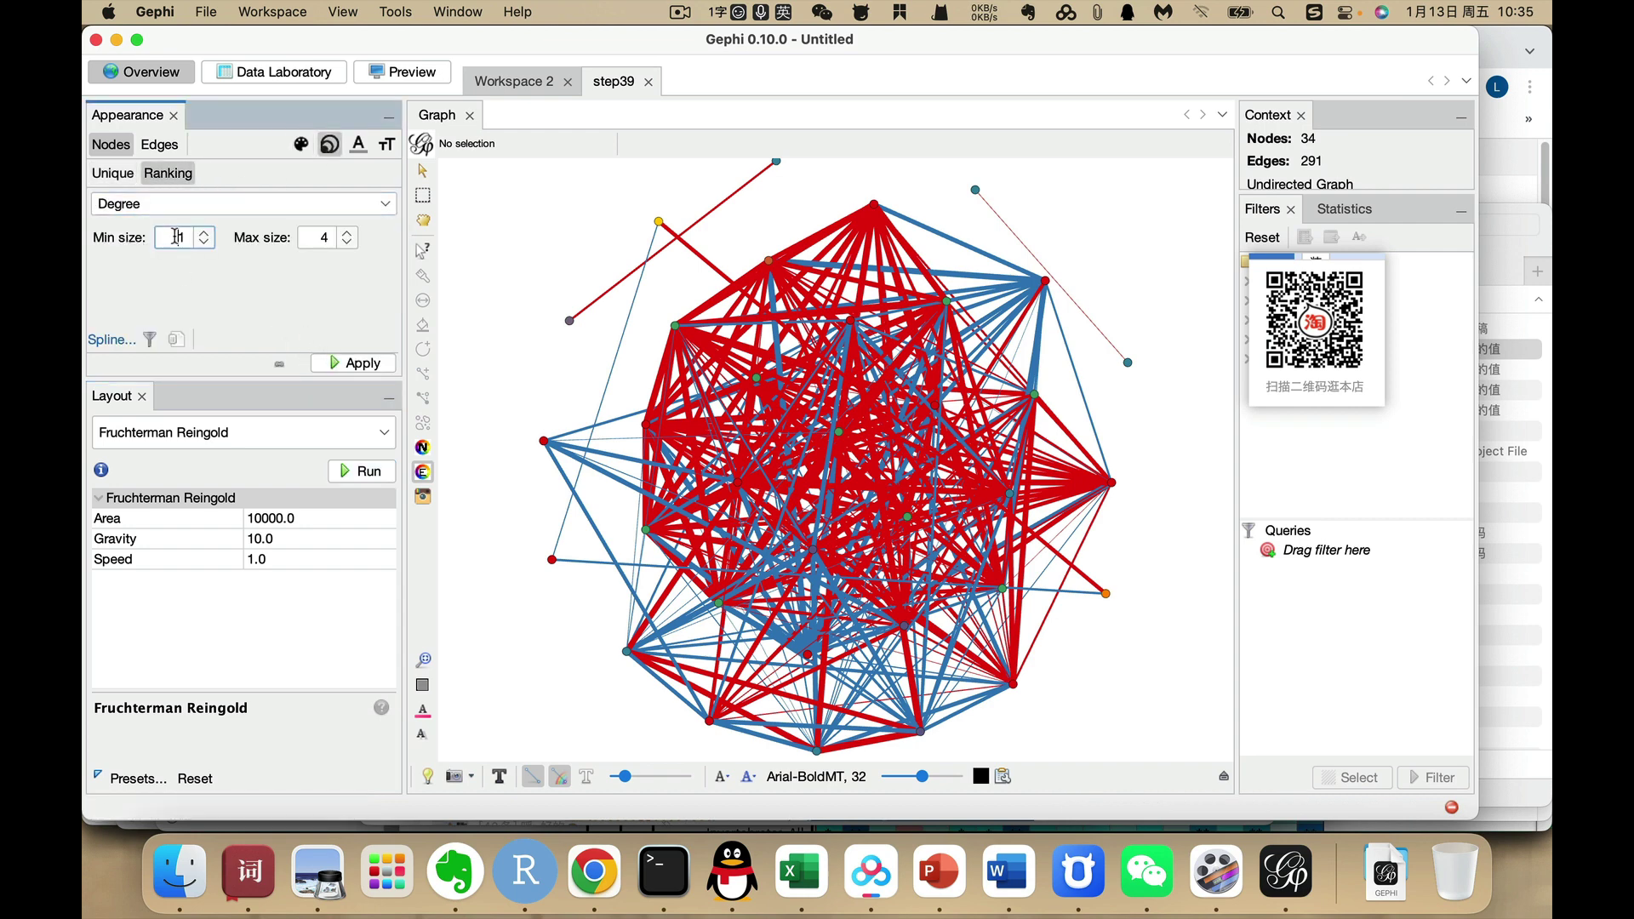
pyautogui.doubleClick(324, 237)
pyautogui.click(352, 363)
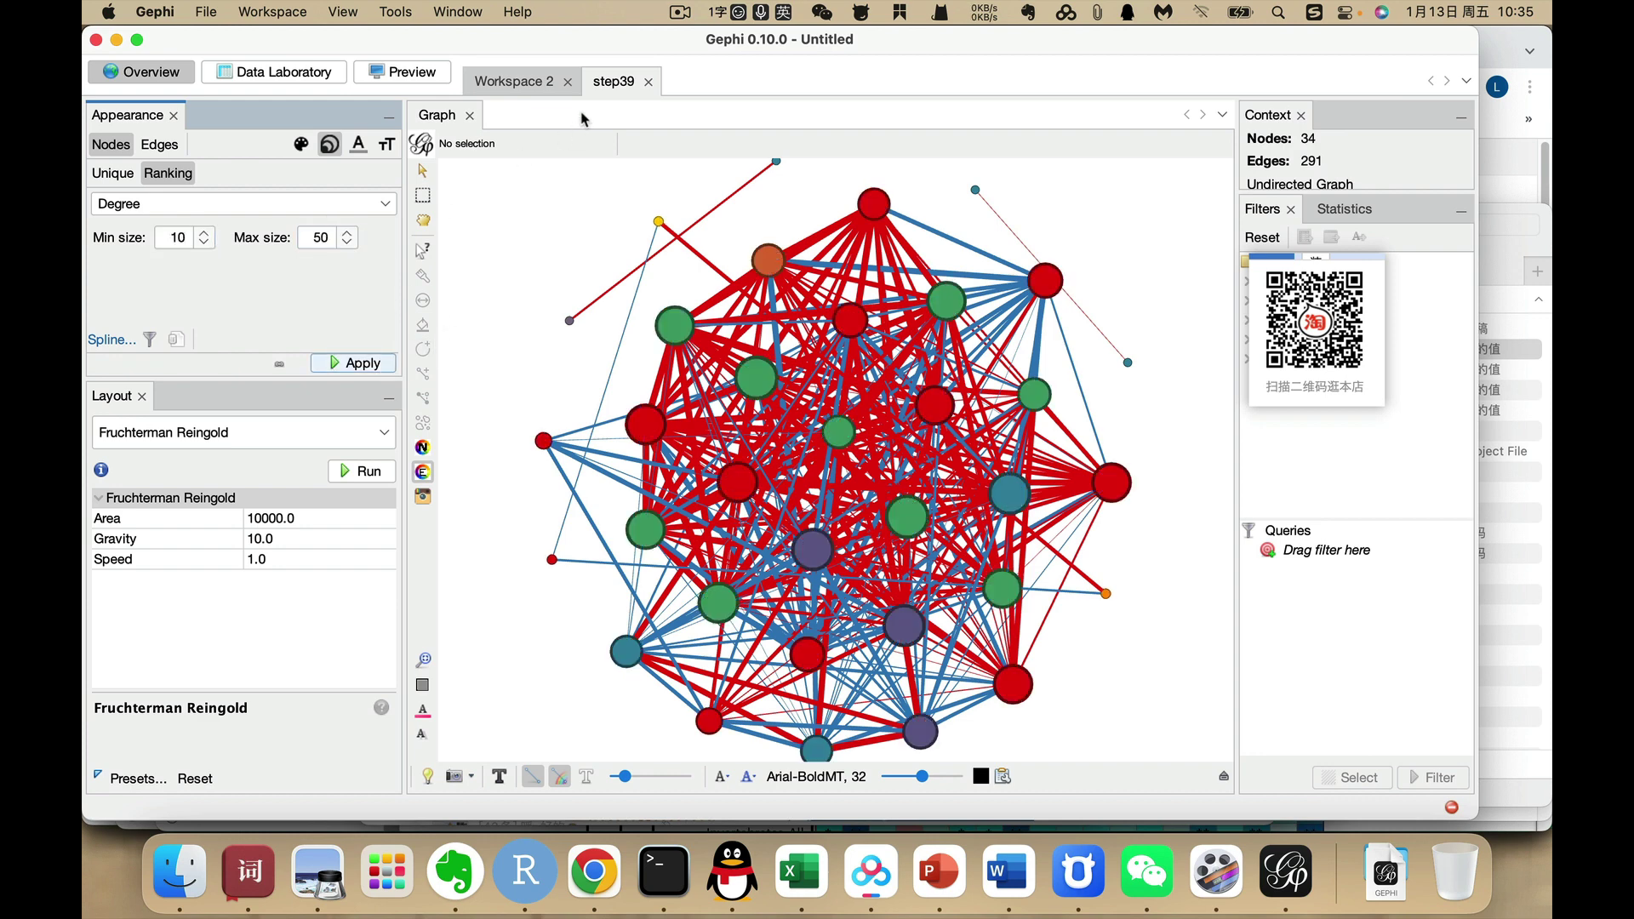
# Render the network in Preview and enable a fixed node border width of 3
pyautogui.click(390, 75)
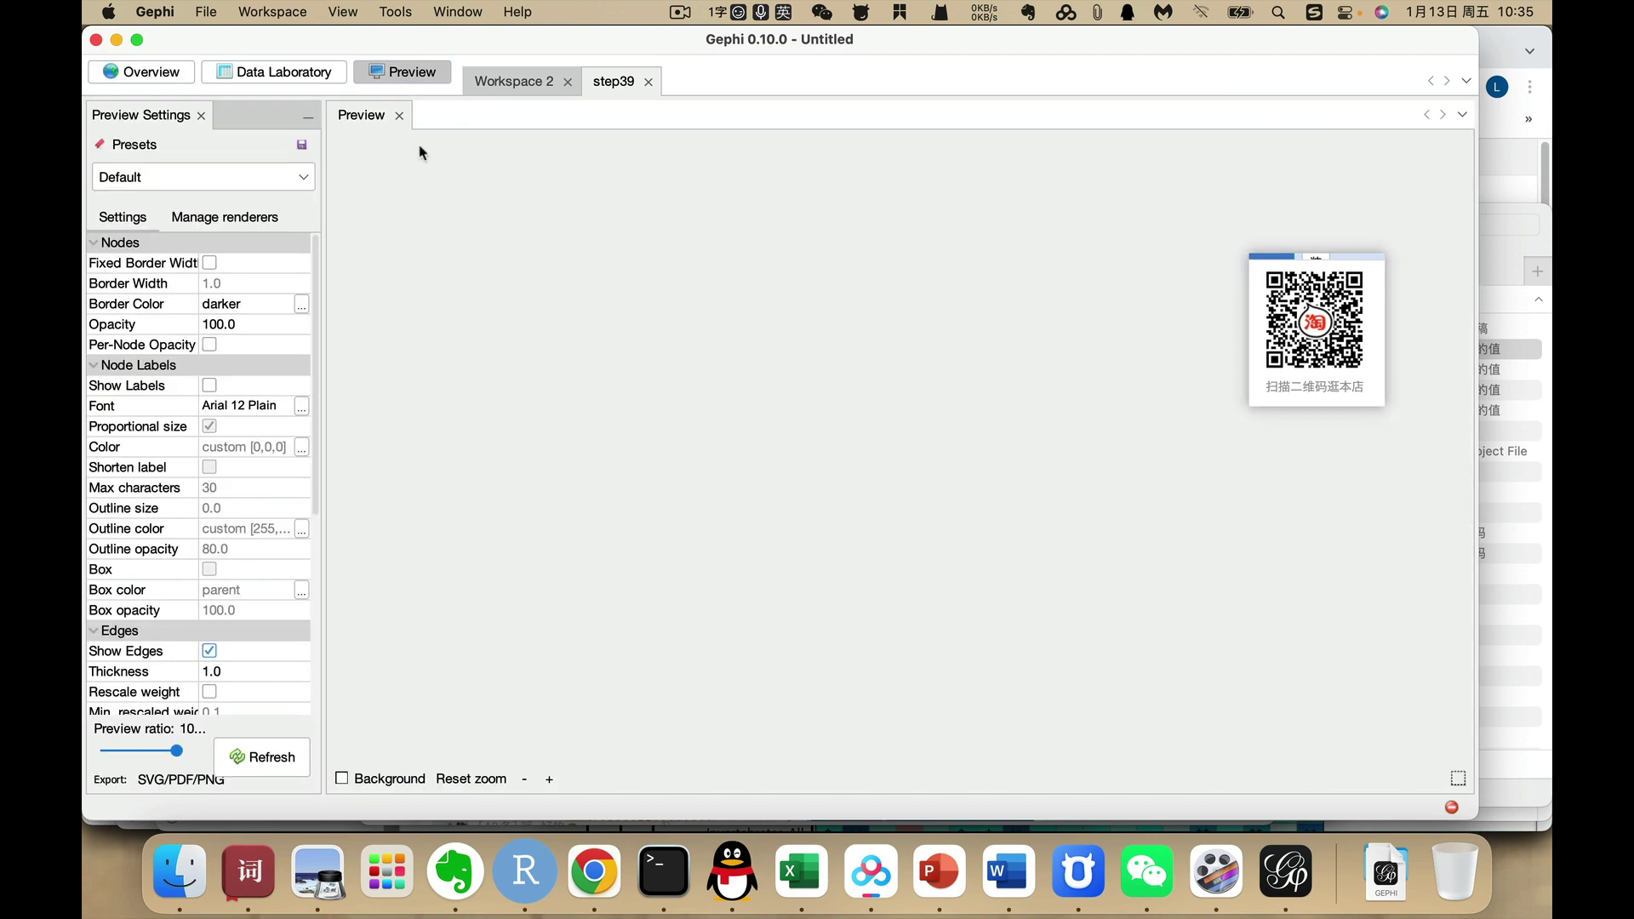
pyautogui.click(271, 760)
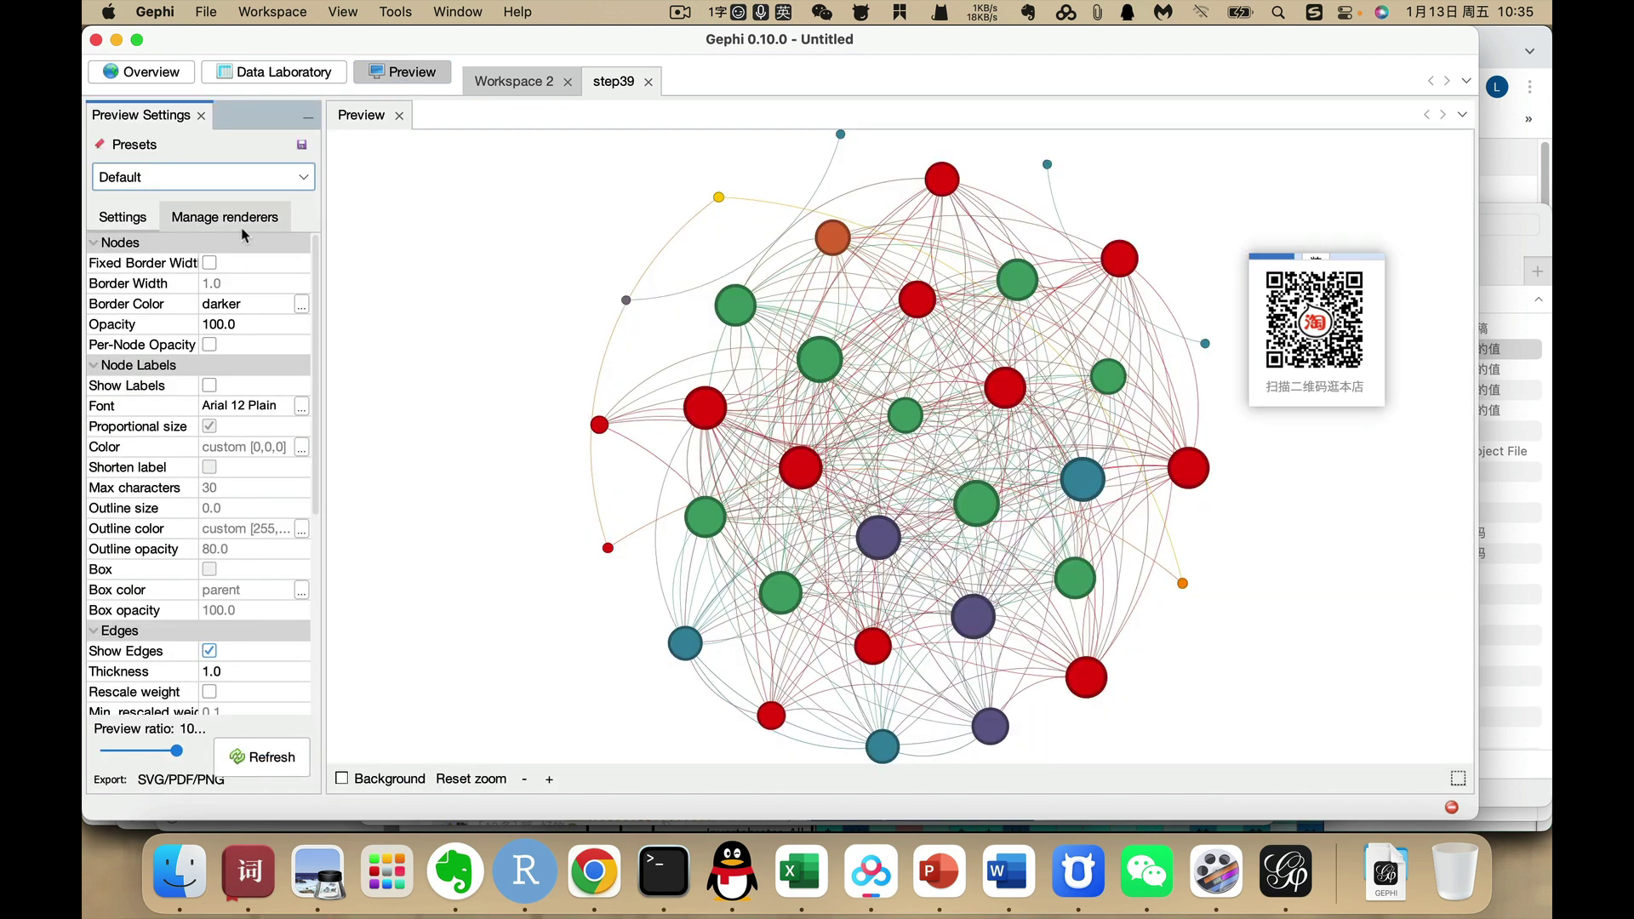
pyautogui.click(210, 265)
pyautogui.click(229, 284)
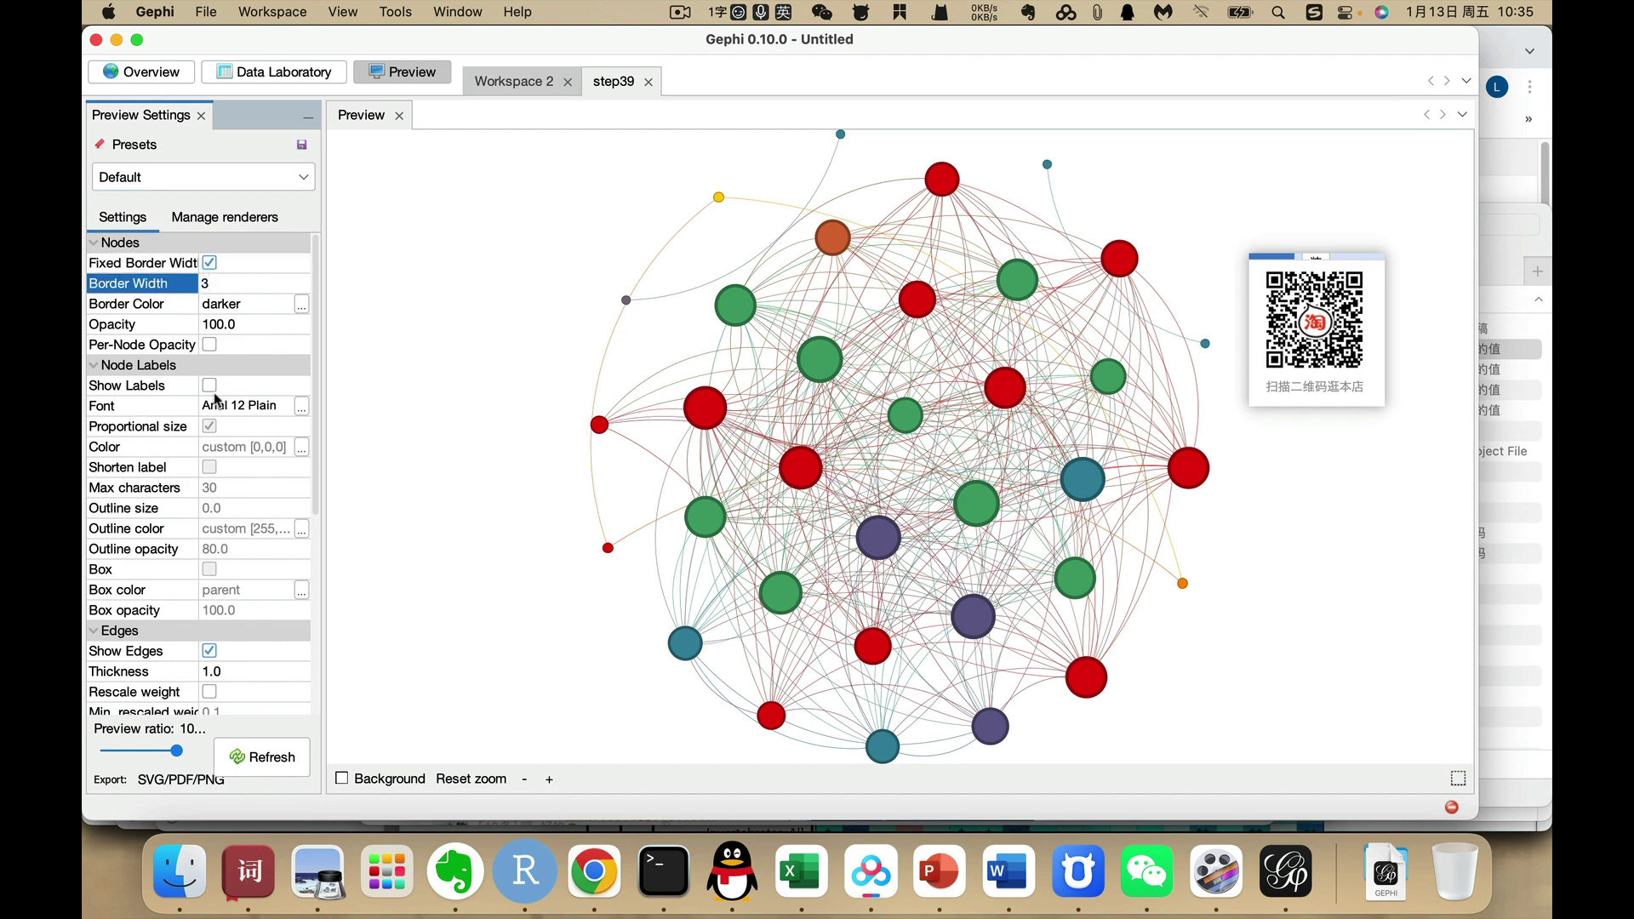
# Show the node labels in 18-point Arial Plain without proportional sizing and refresh the preview
pyautogui.click(286, 757)
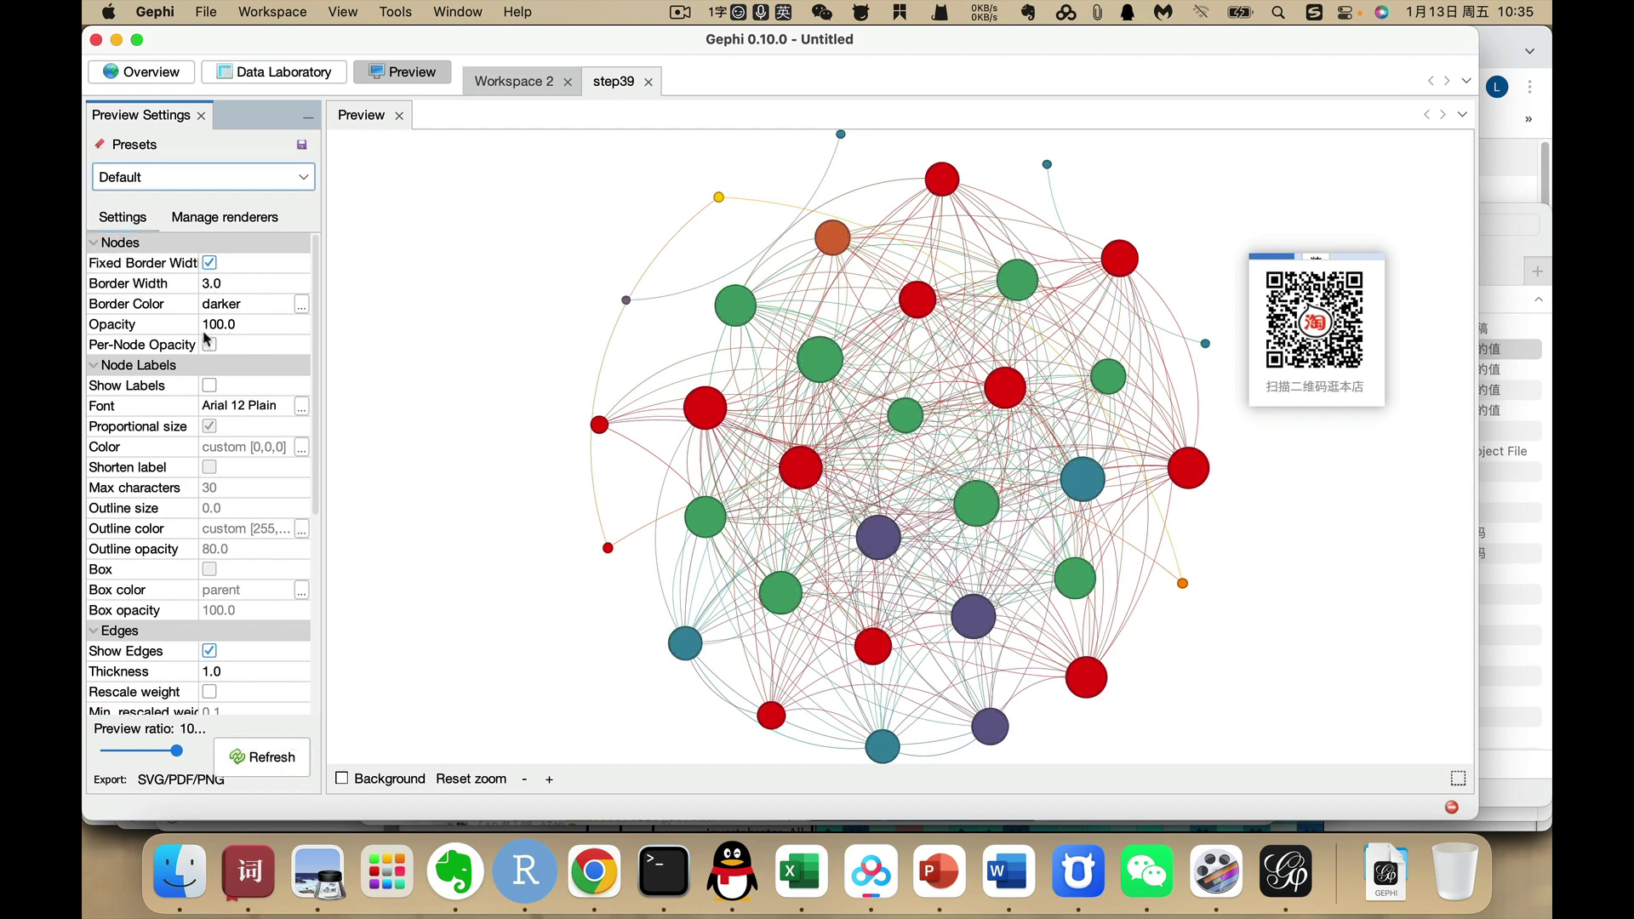
pyautogui.click(211, 387)
pyautogui.click(302, 407)
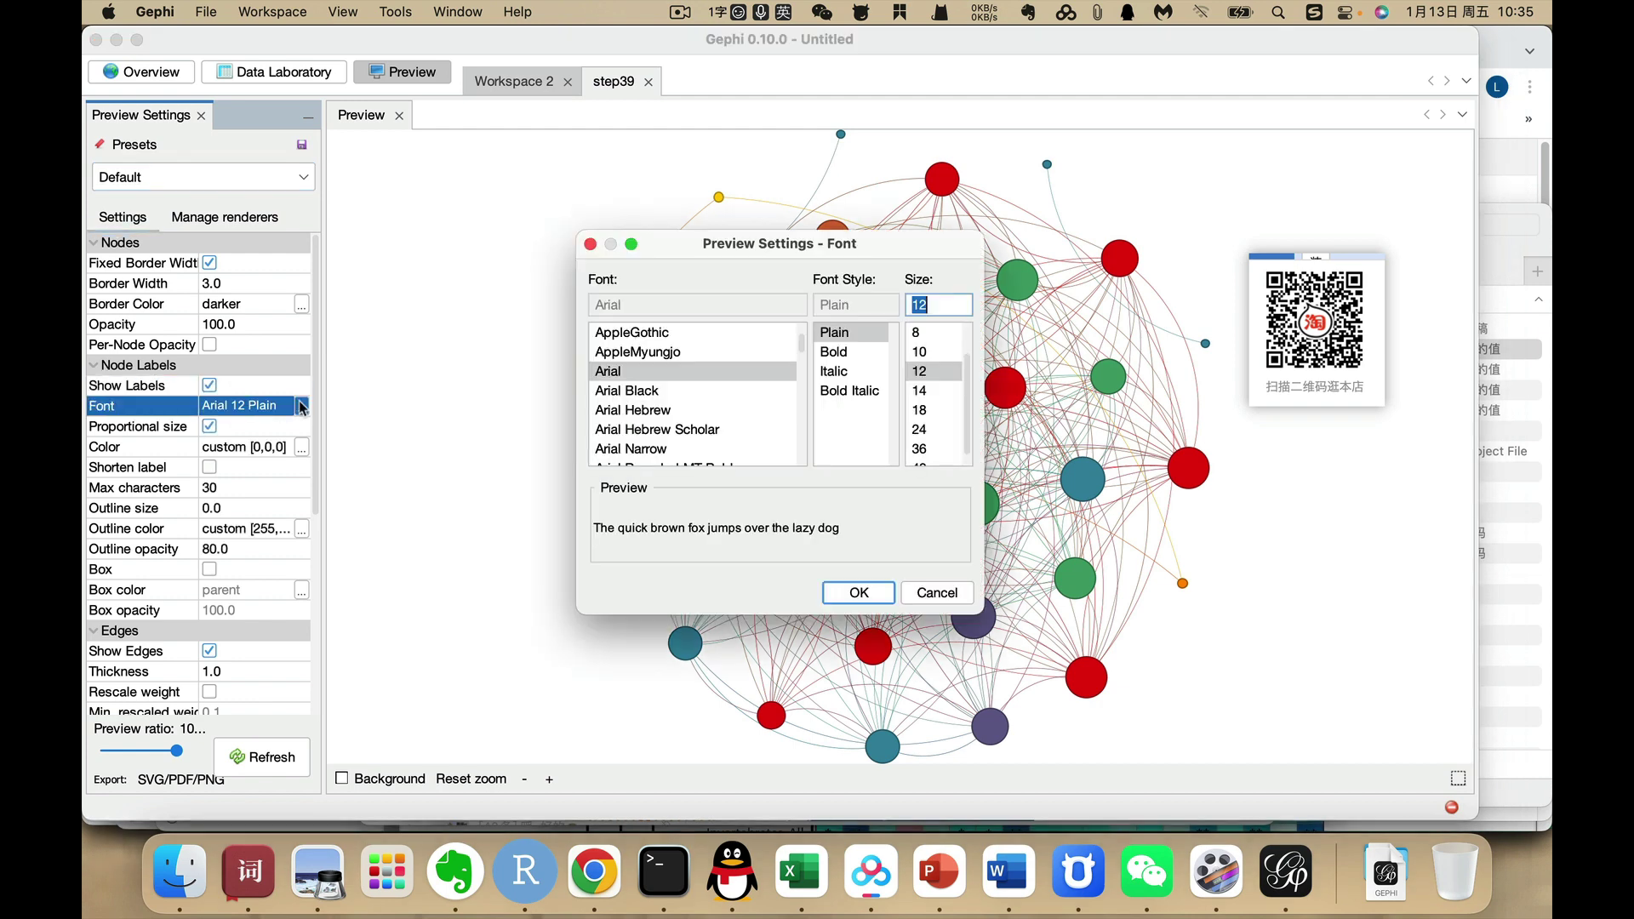
pyautogui.click(919, 411)
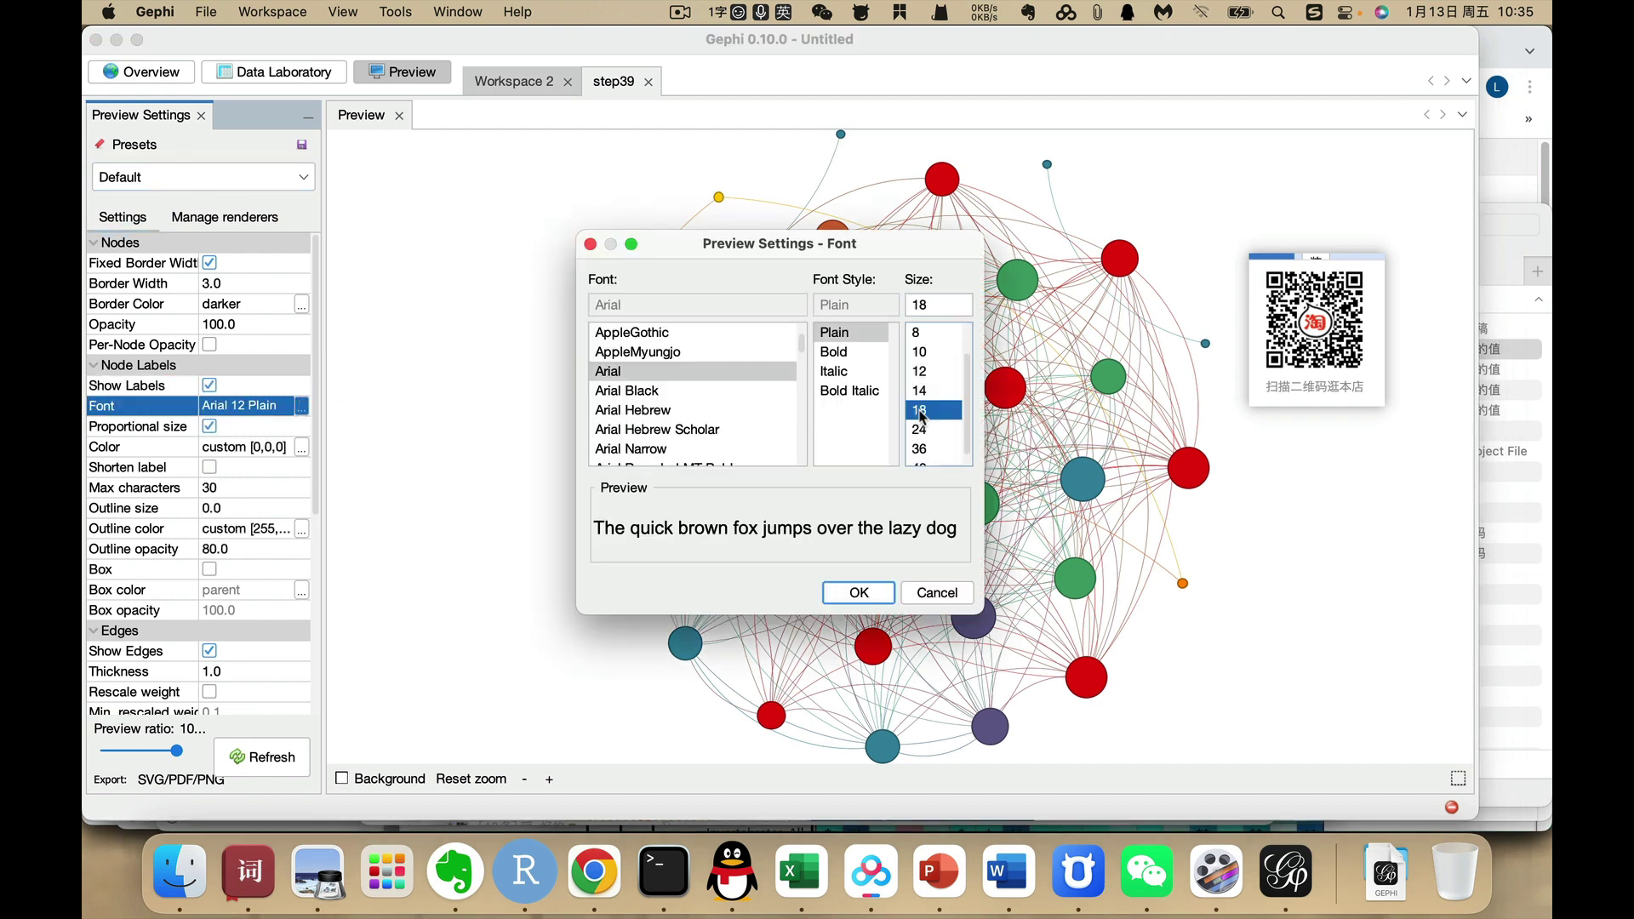
pyautogui.click(858, 592)
pyautogui.click(209, 427)
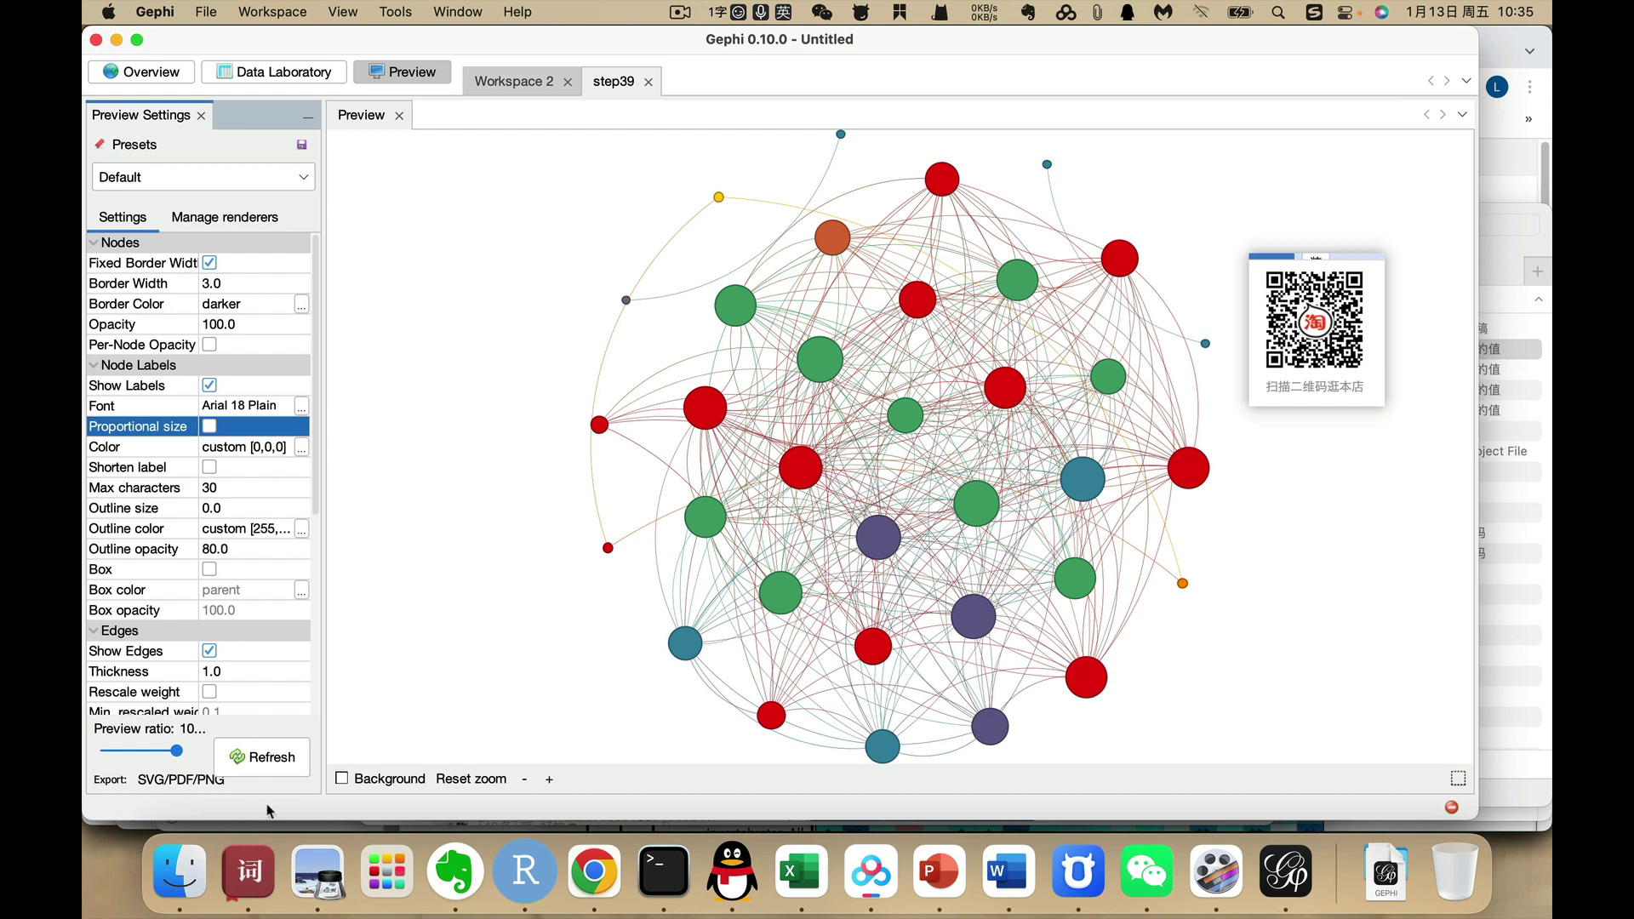
pyautogui.click(258, 756)
# Set the preview's edge color to Original so the edges use their own colors
pyautogui.click(226, 672)
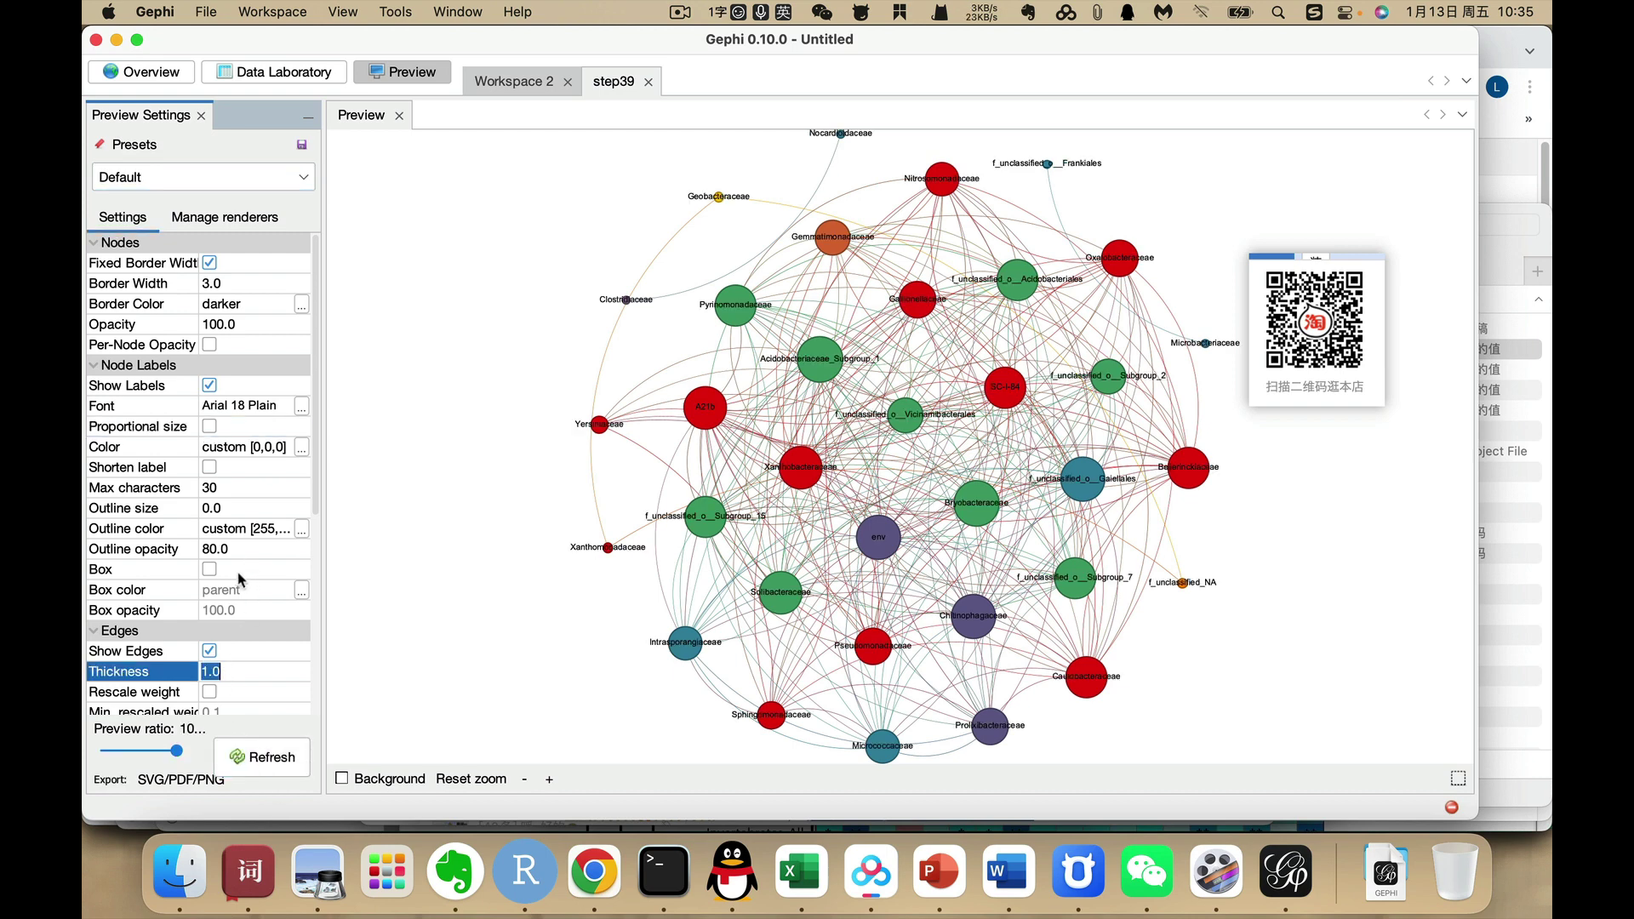
pyautogui.scroll(-3, 217, 599)
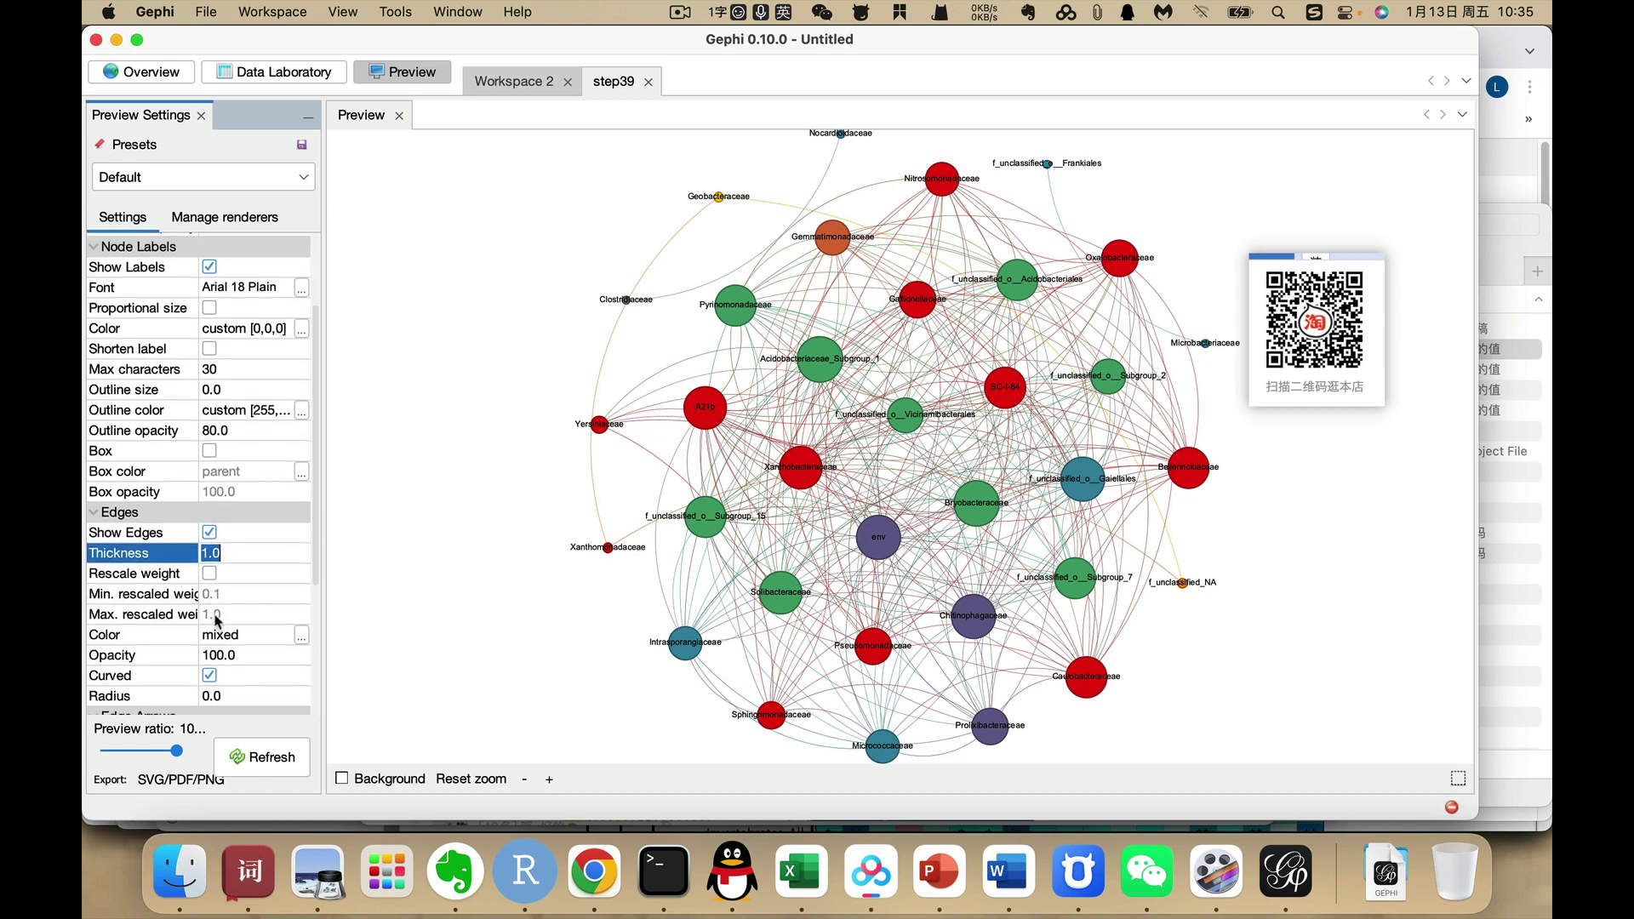
pyautogui.click(301, 635)
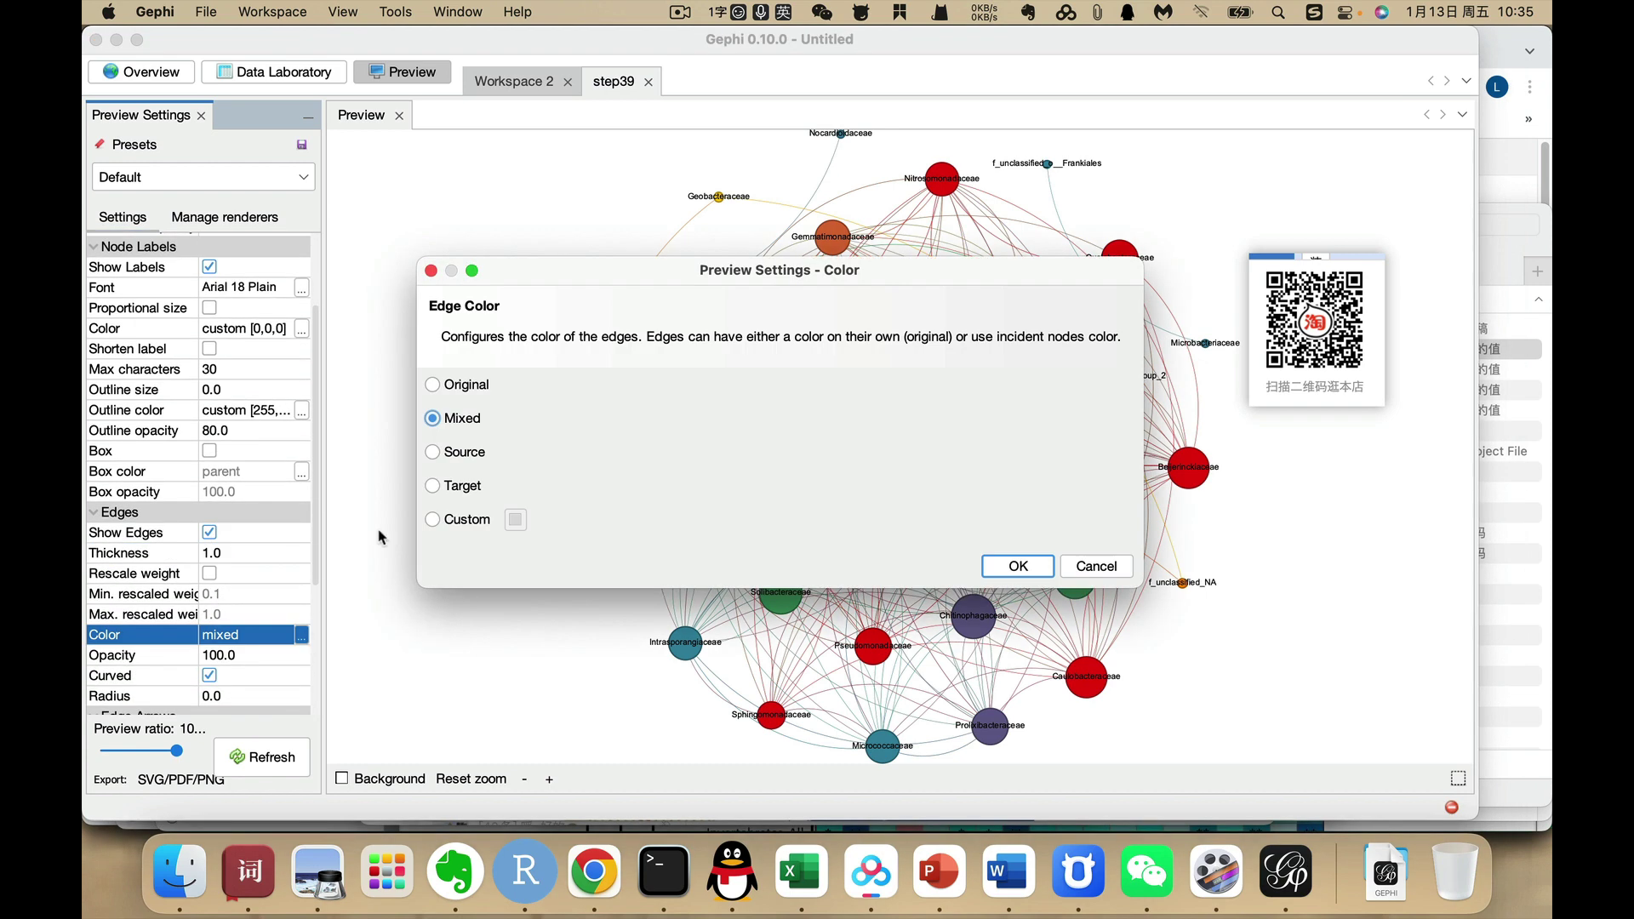
pyautogui.click(464, 388)
pyautogui.click(1035, 569)
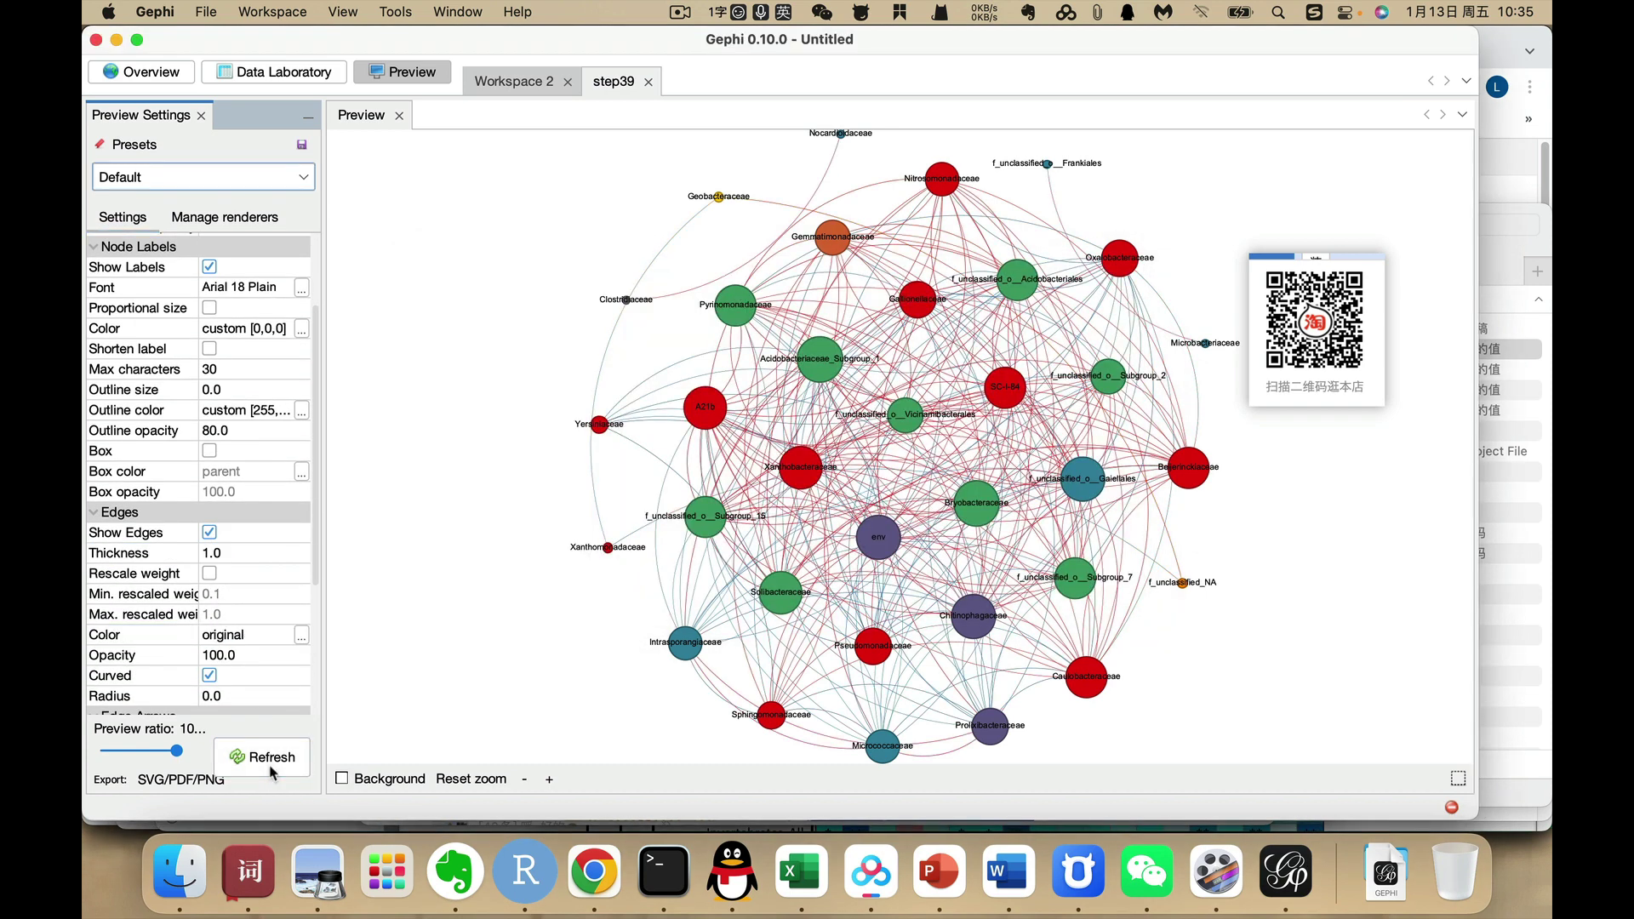
# Set the edge thickness to 3, enable weight rescaling with a maximum of 3, and refresh the preview
pyautogui.click(226, 548)
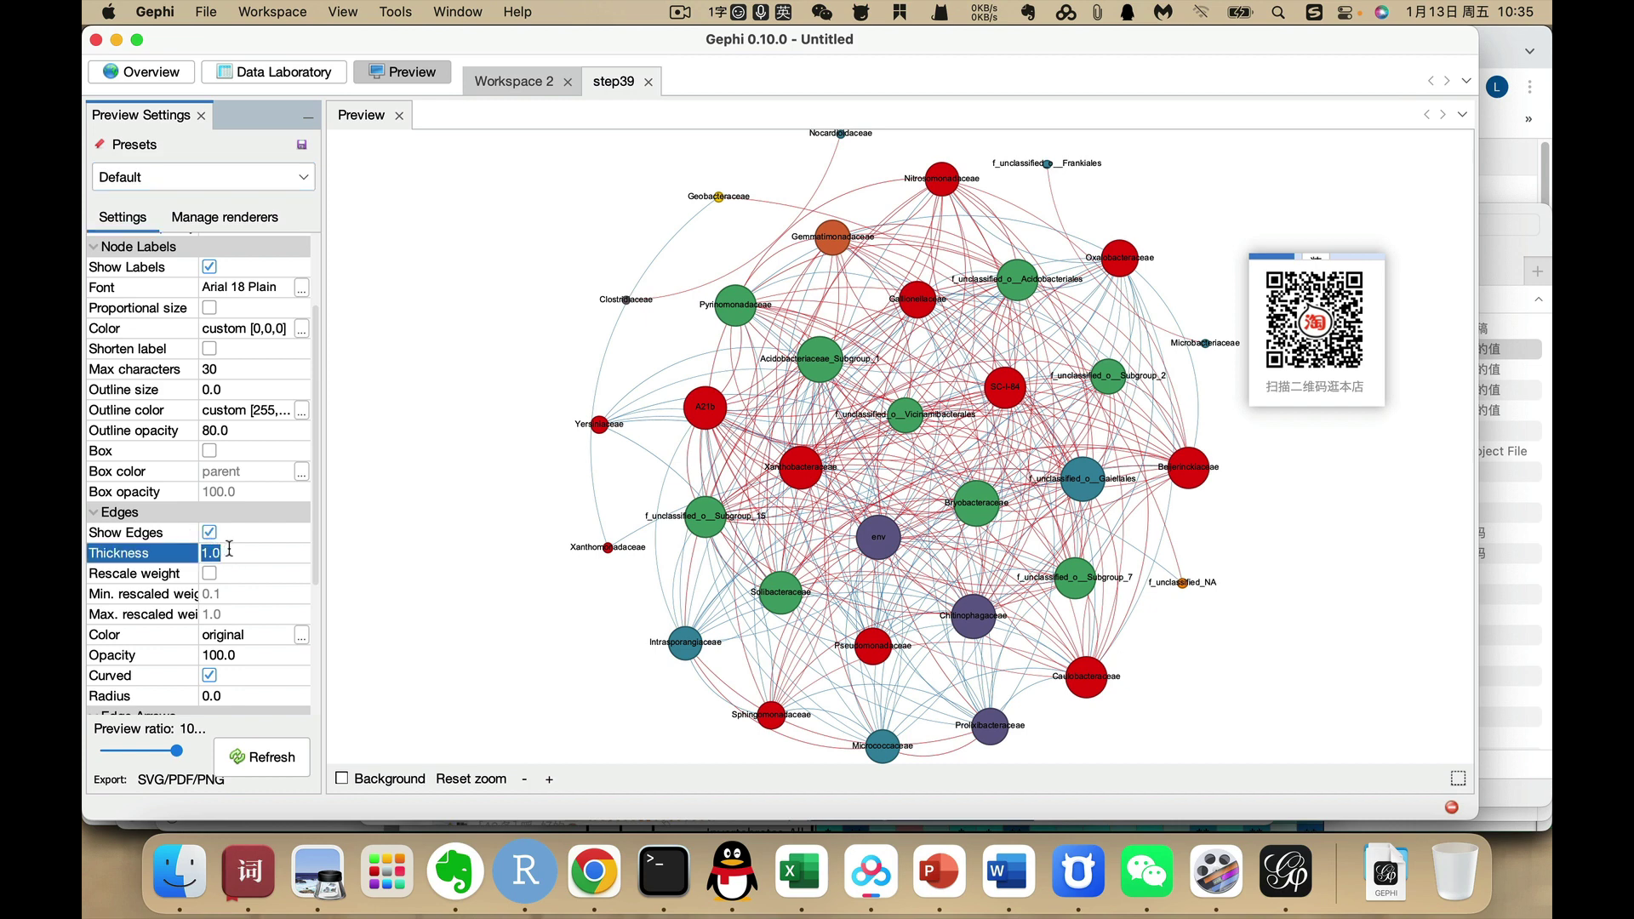
pyautogui.write('3')
pyautogui.click(230, 600)
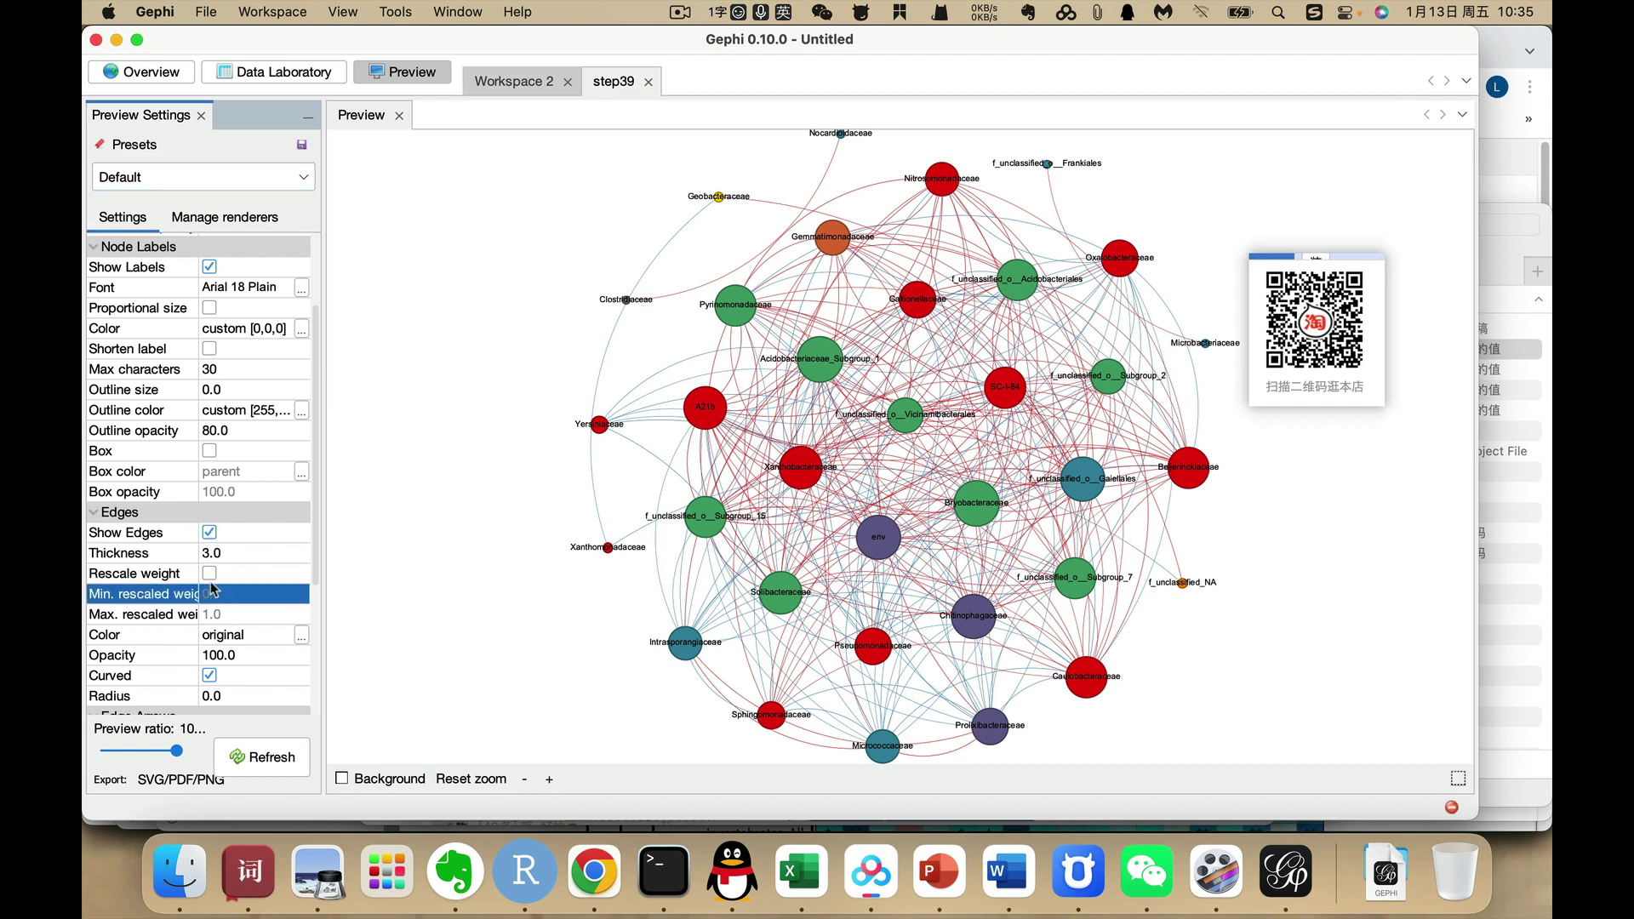
pyautogui.click(210, 573)
pyautogui.click(230, 615)
pyautogui.write('3')
pyautogui.click(261, 751)
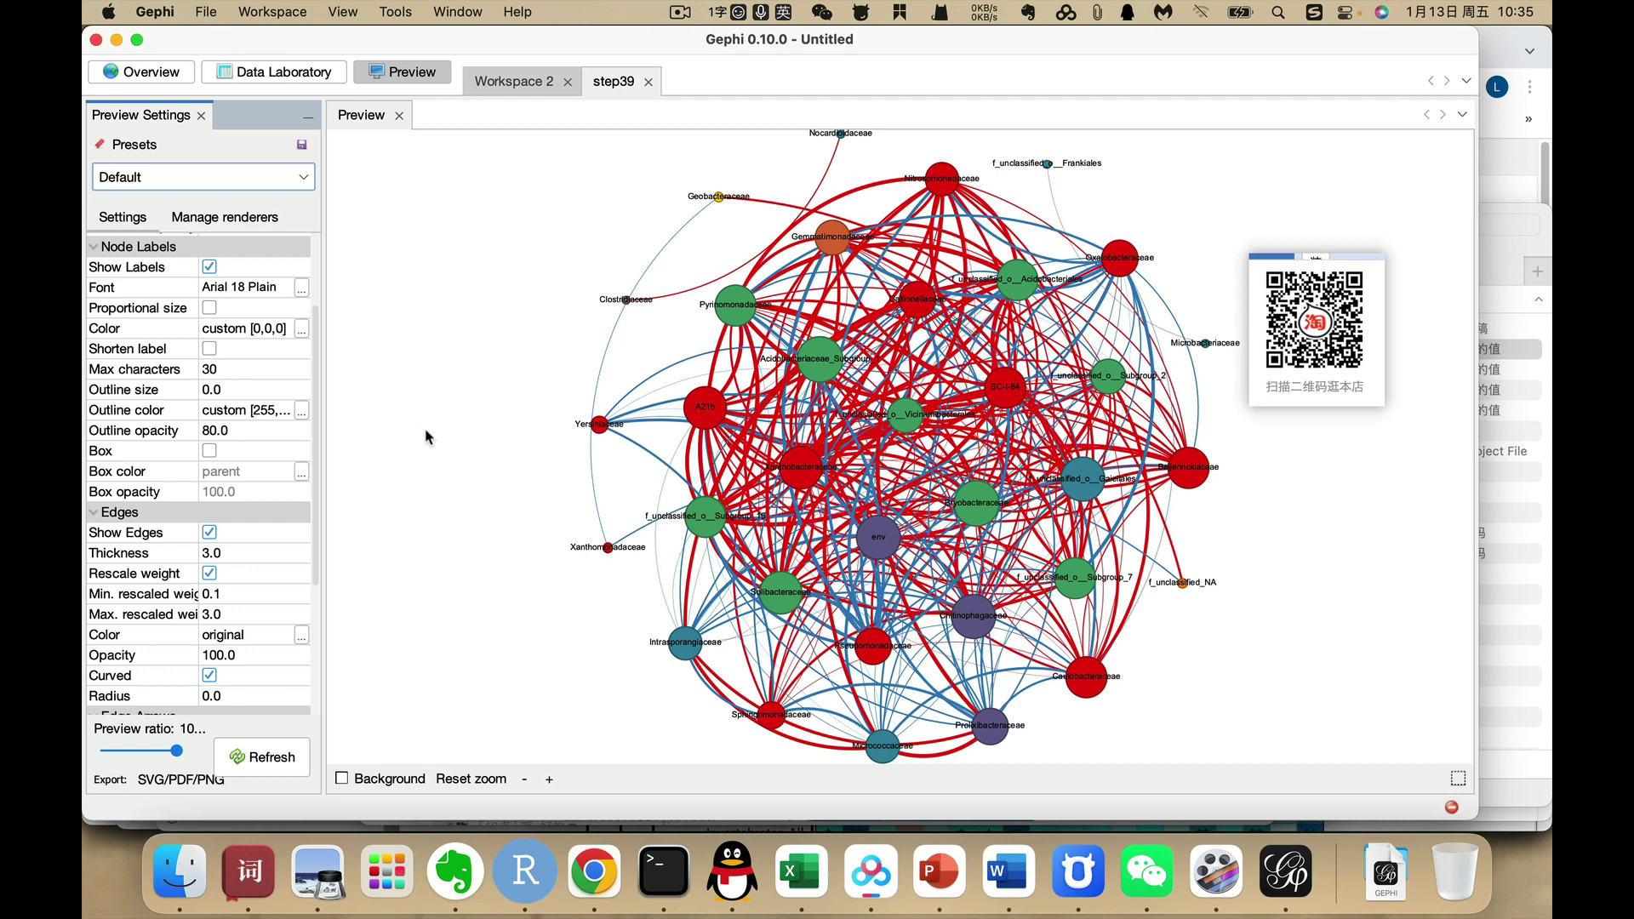
# Export the network preview as the PDF file ad1111.pdf in Downloads, overwriting the existing file
pyautogui.click(207, 12)
pyautogui.moveTo(260, 312)
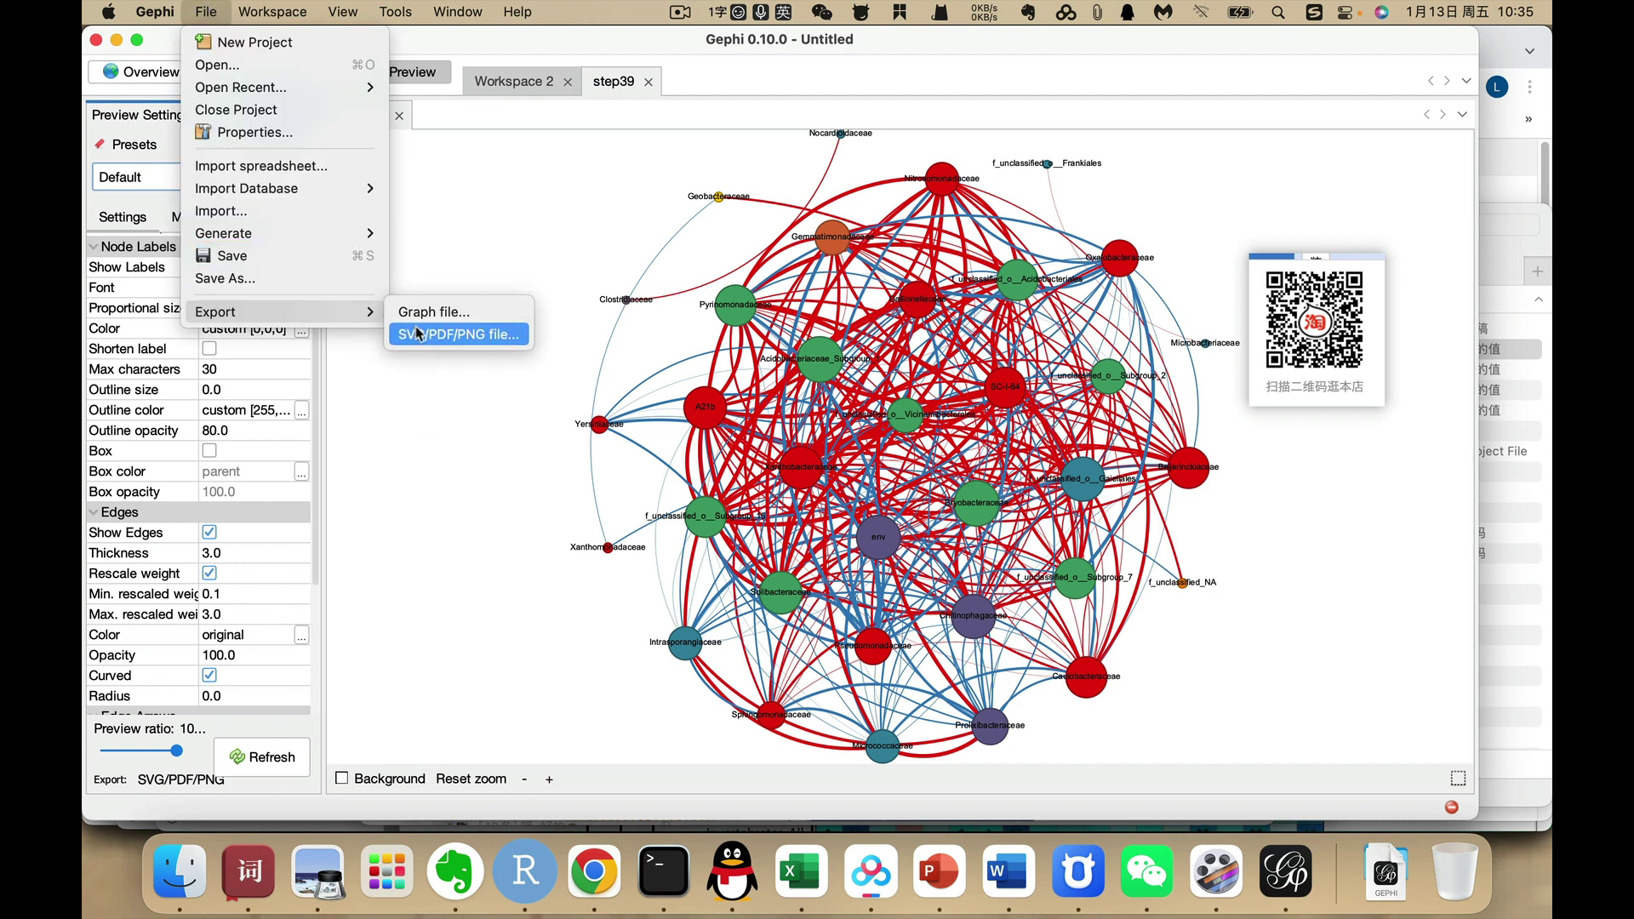
pyautogui.click(458, 333)
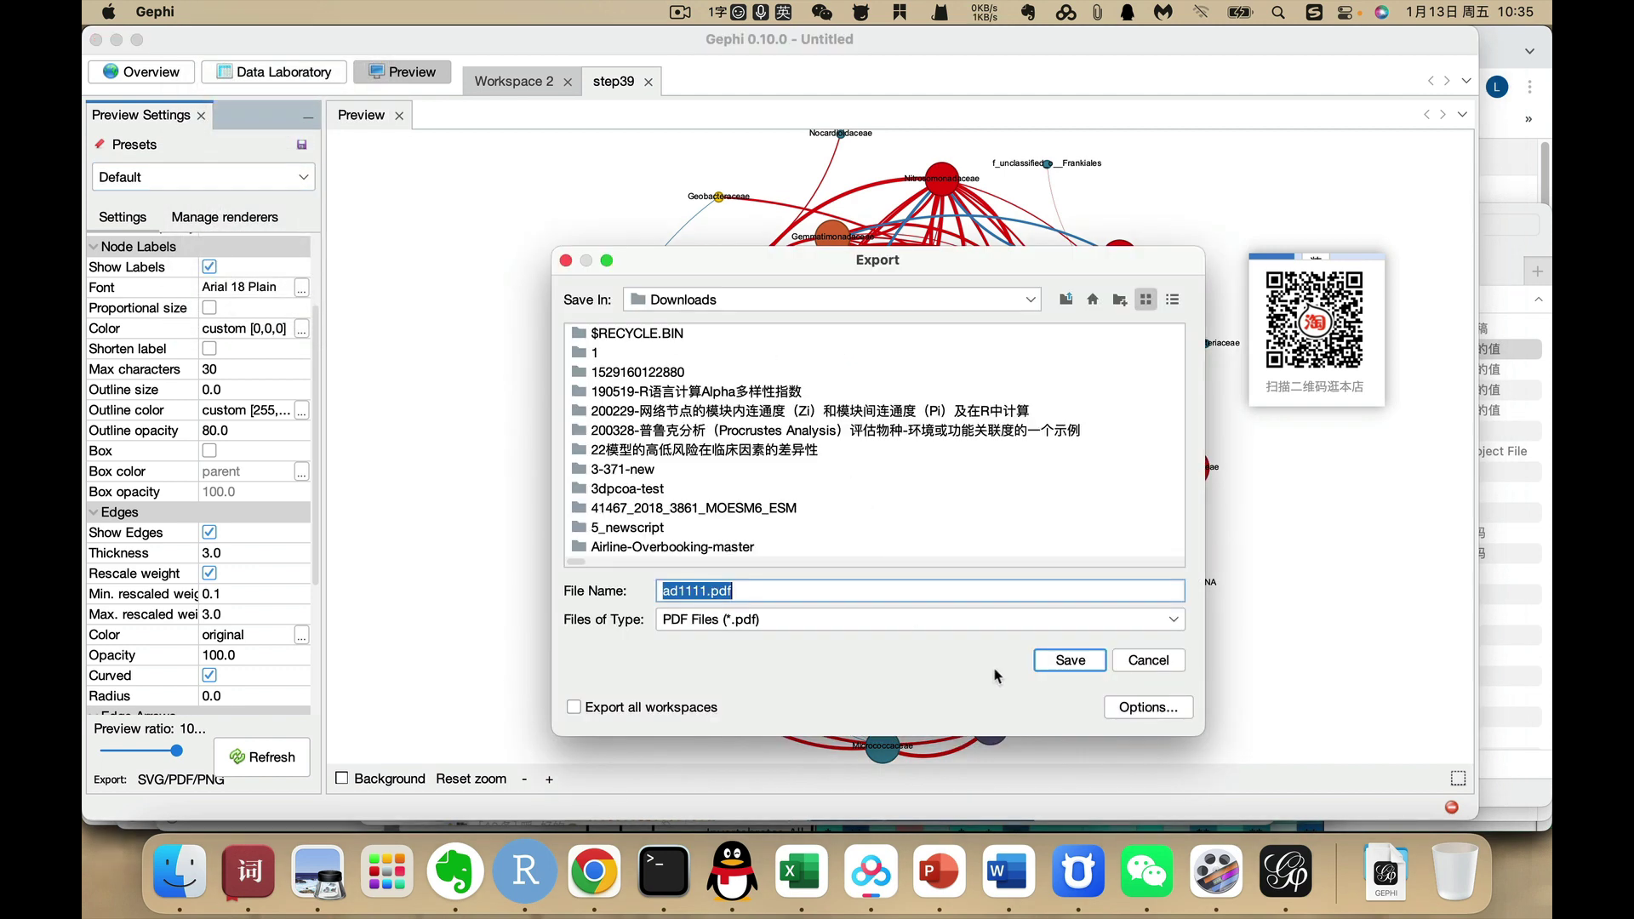
pyautogui.click(1065, 661)
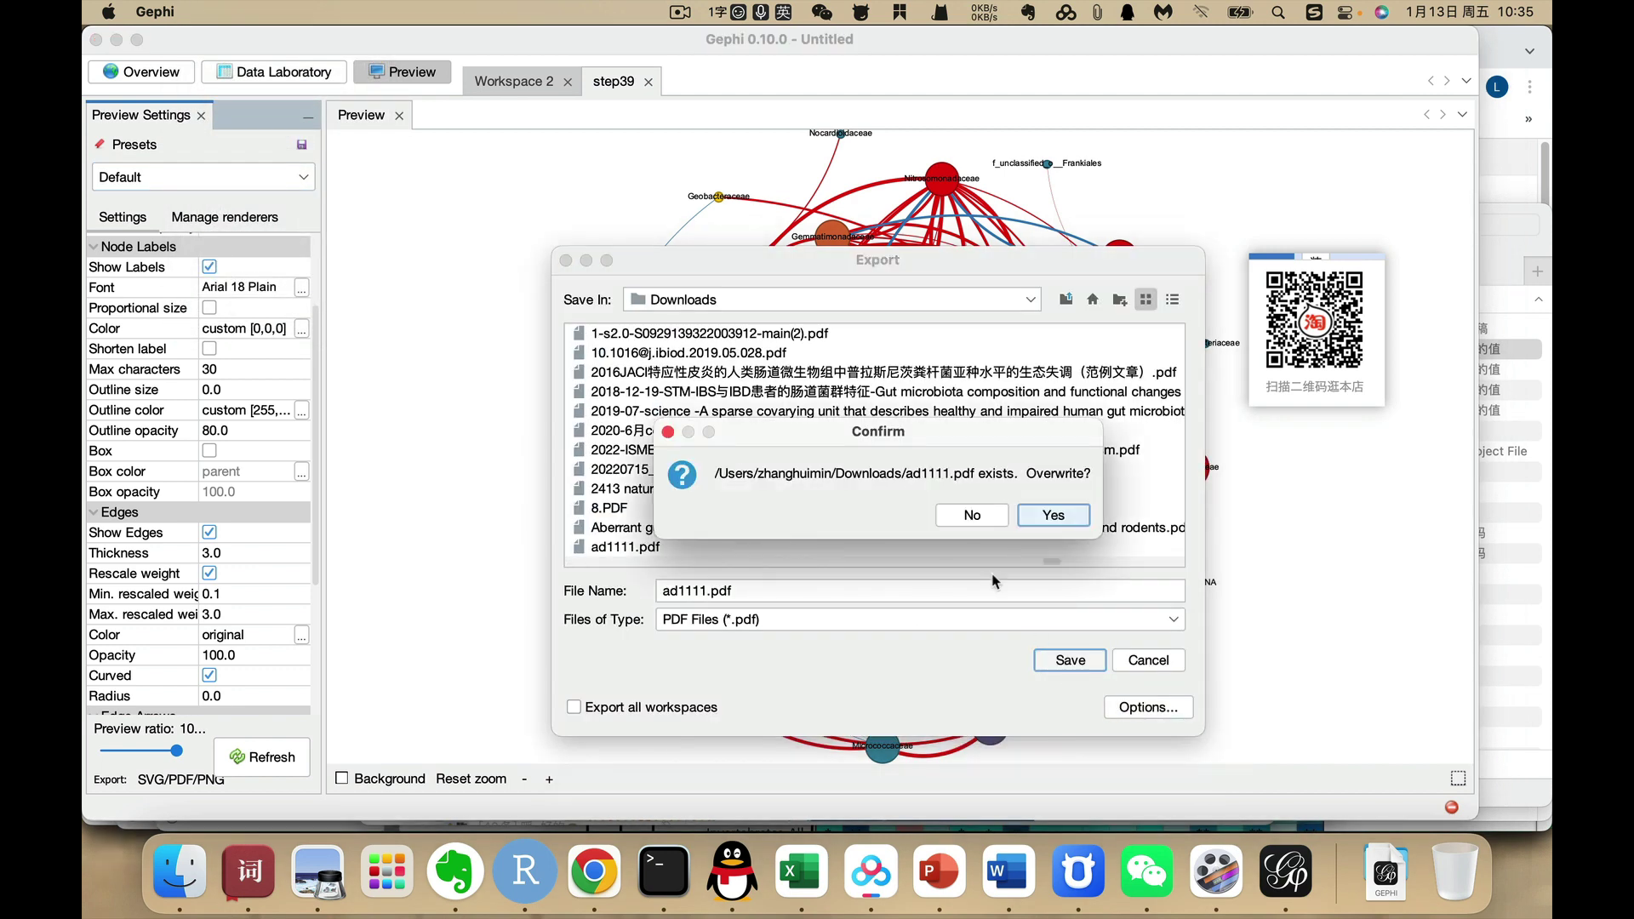
pyautogui.click(1055, 516)
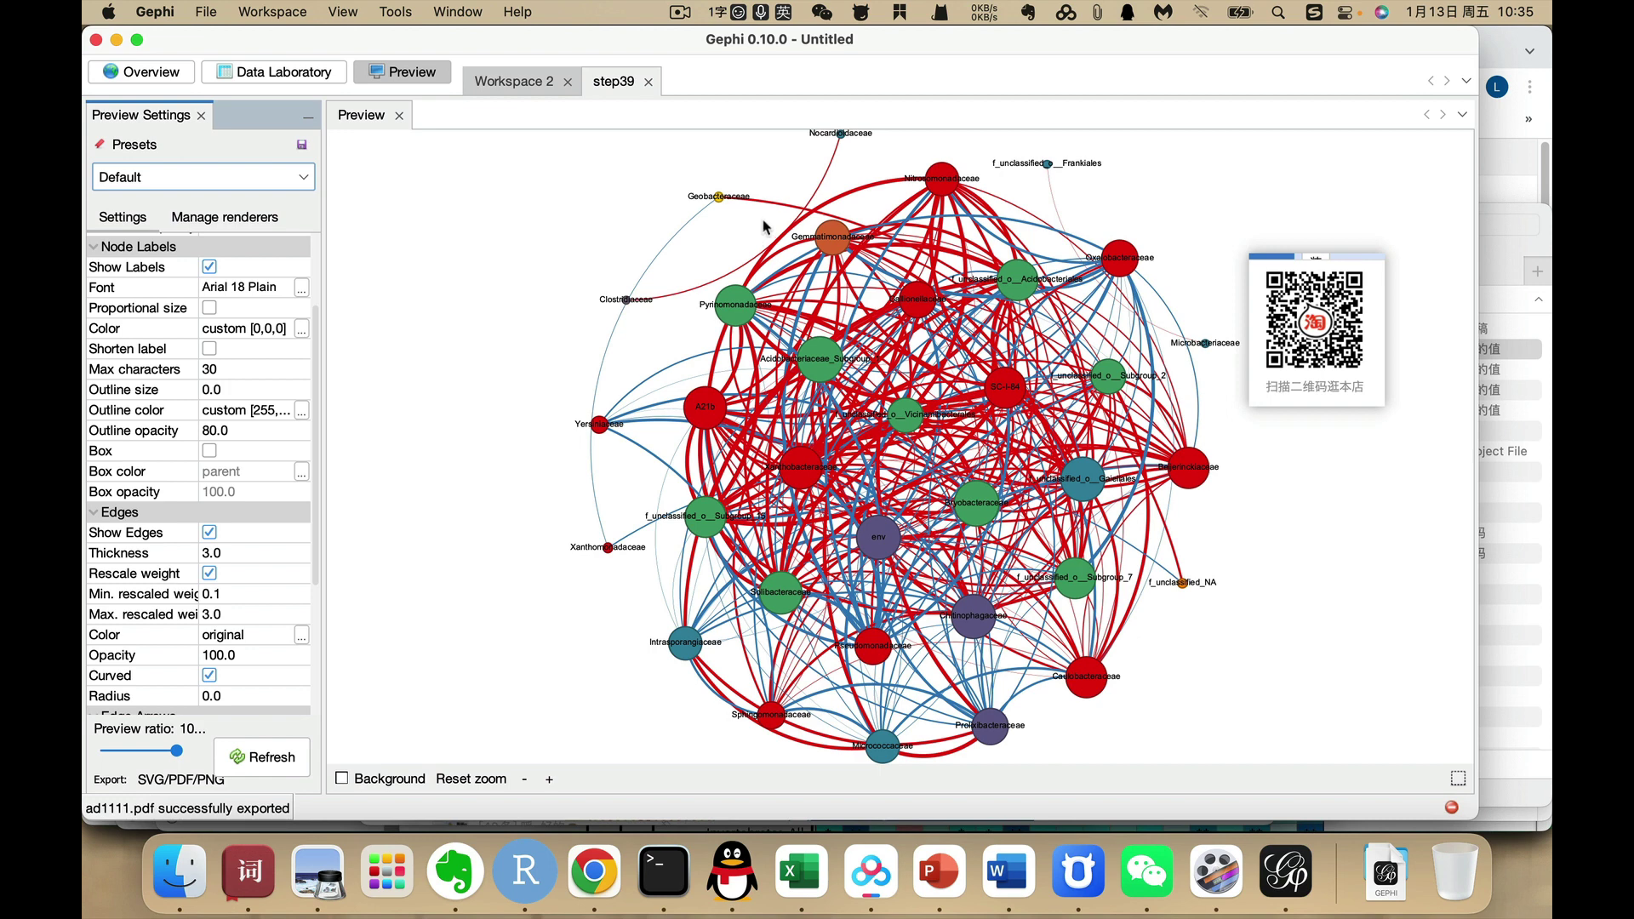